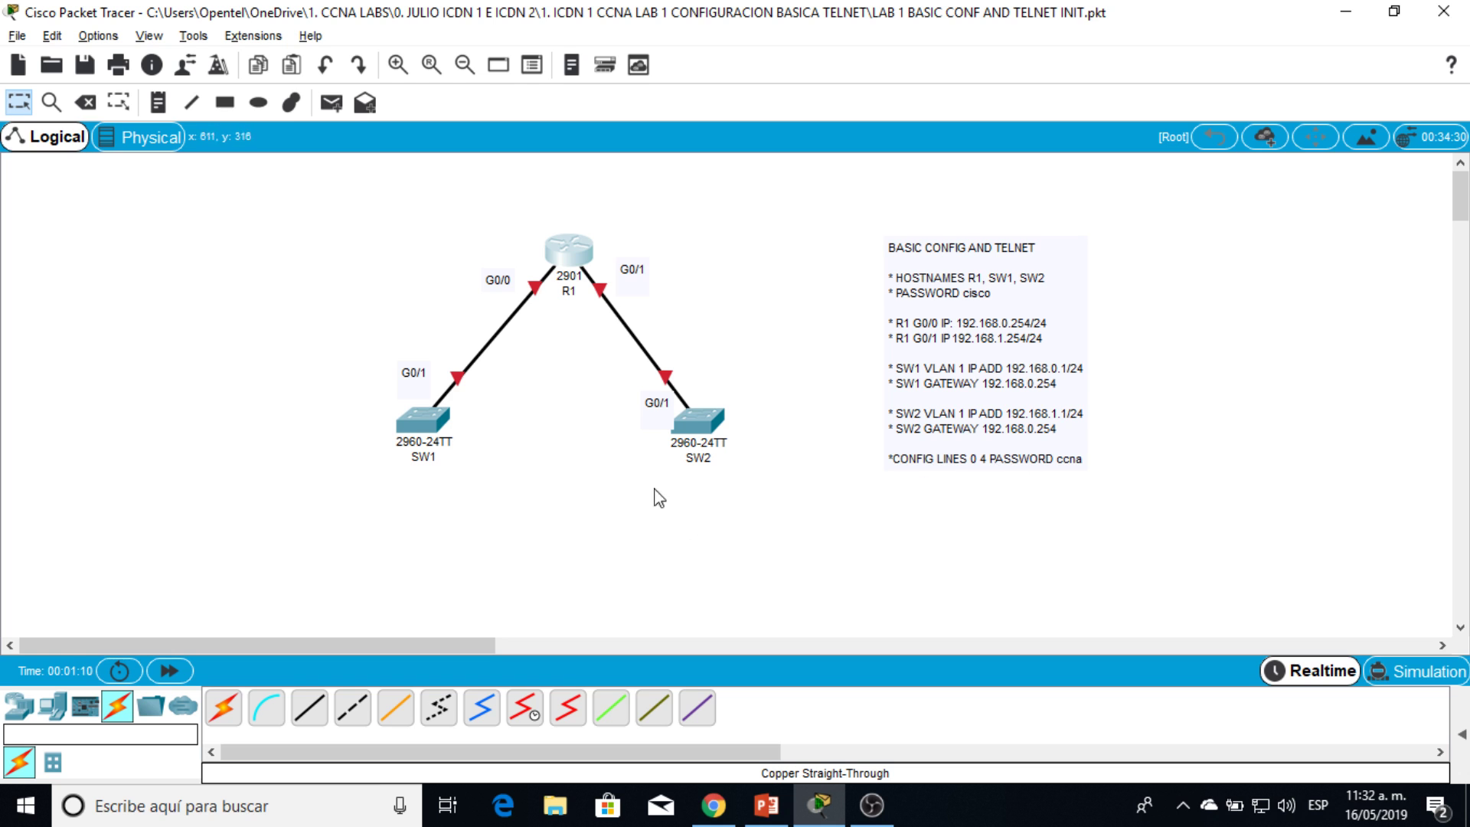
Step: Open R1's CLI and enter global configuration mode with en and conf t
left_click(582, 255)
left_click_drag(723, 99, 1019, 82)
left_click(903, 124)
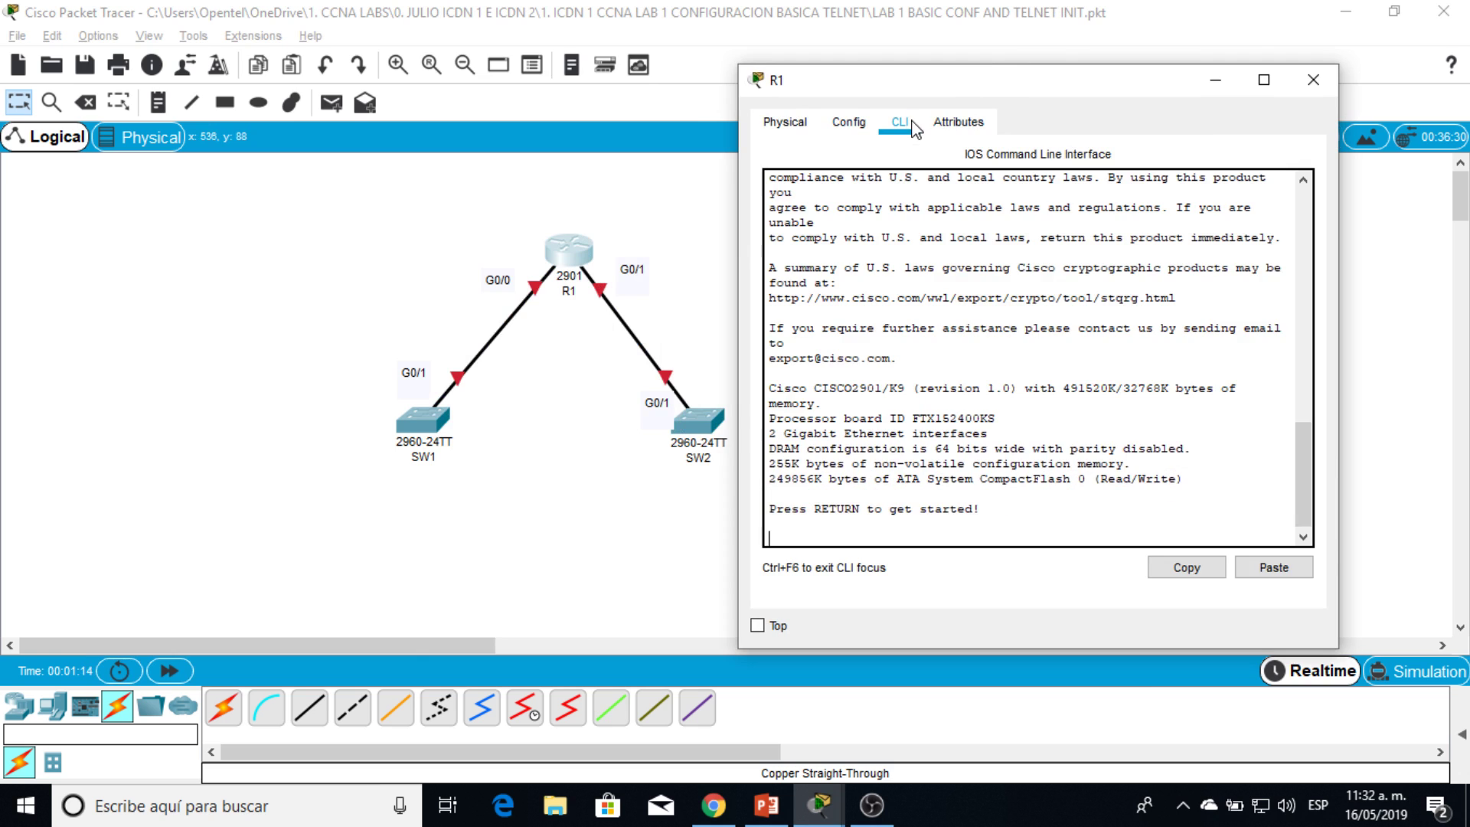
key("Return")
key("Return")
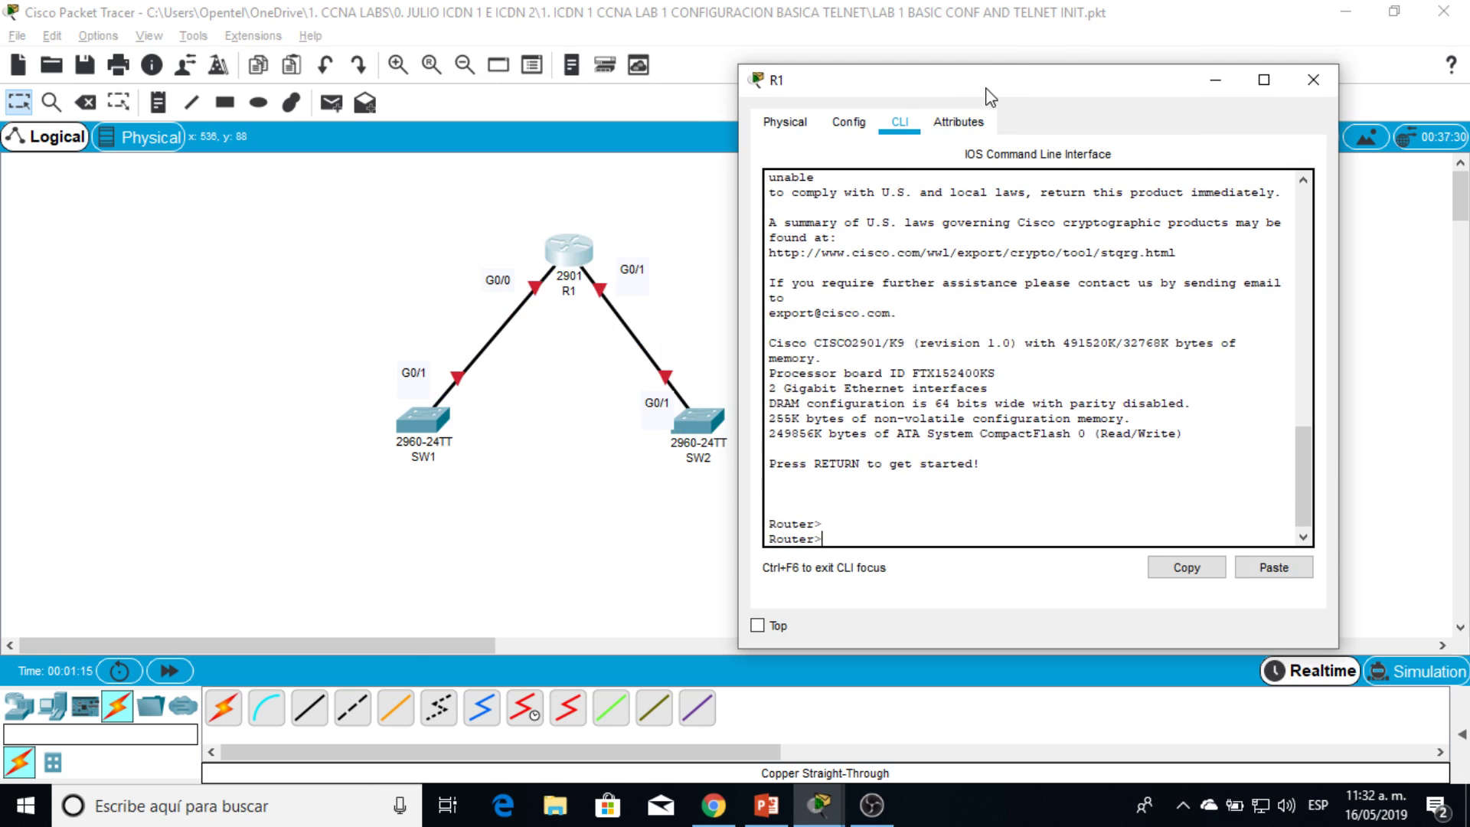
type("en")
key("Return")
type("con")
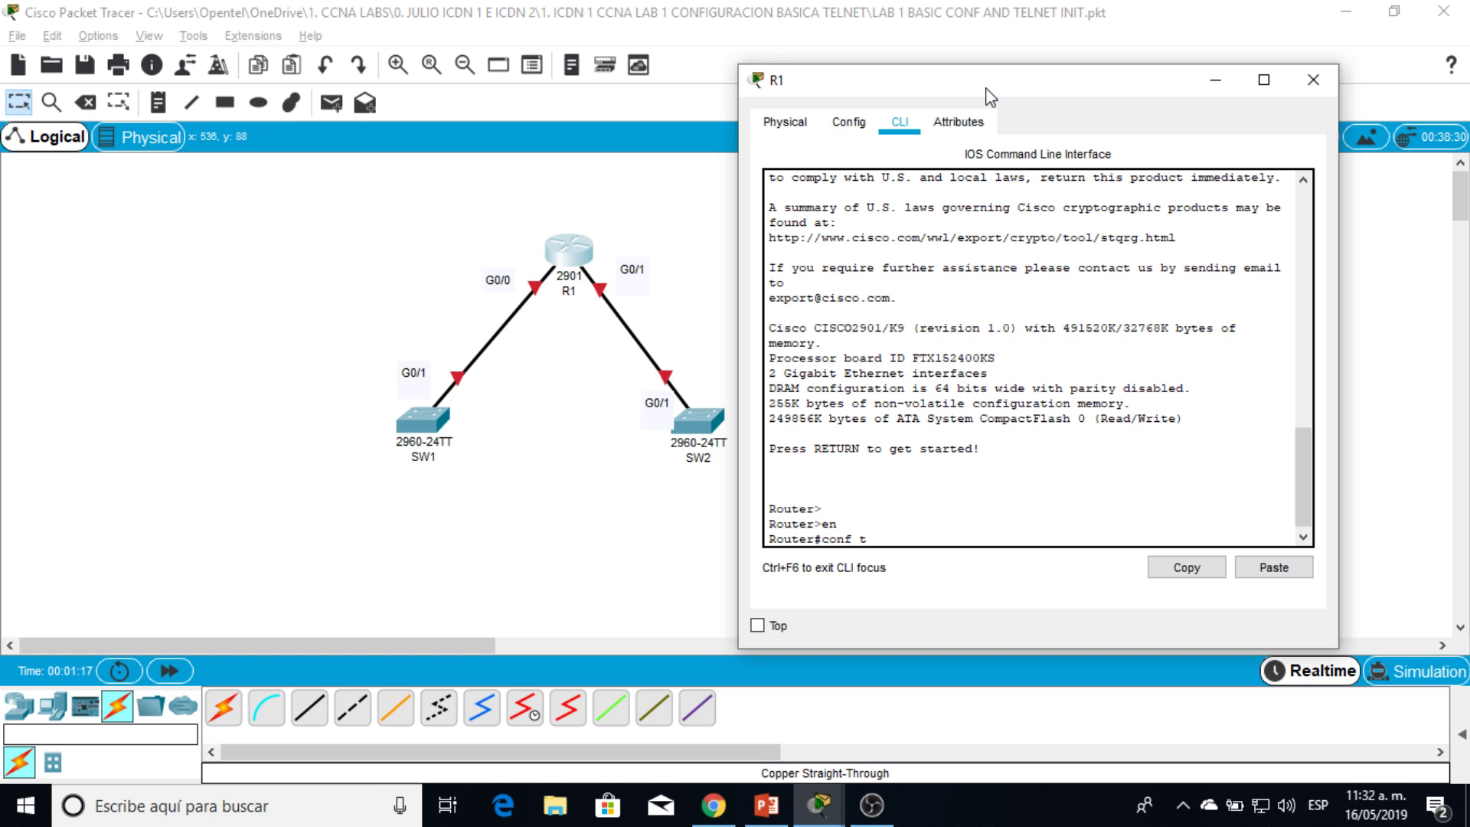
type("f t")
key("Return")
Step: Set the router's hostname to R1
left_click_drag(993, 83, 1039, 45)
type("ho")
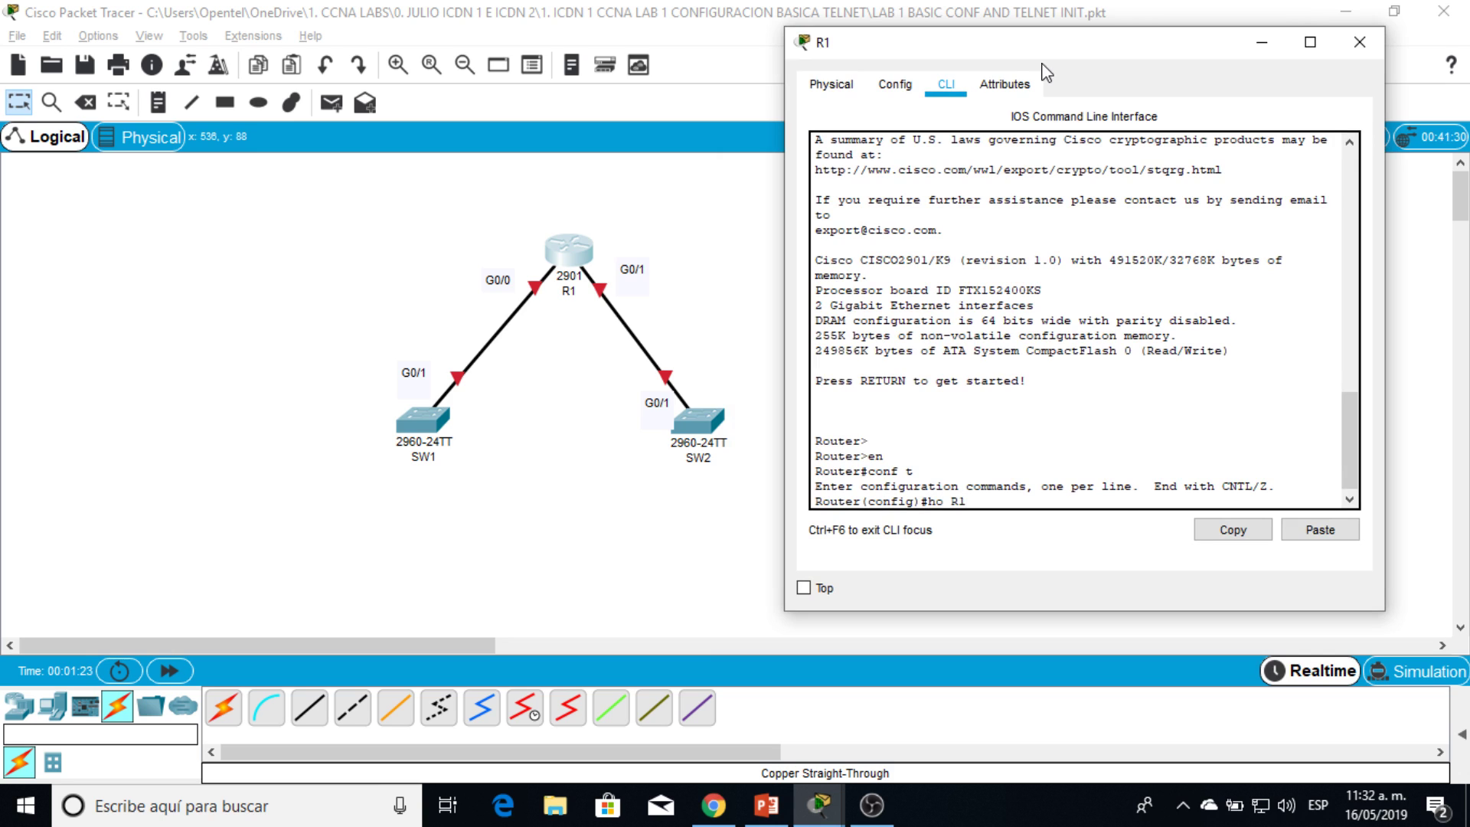
type(" R1")
key("Return")
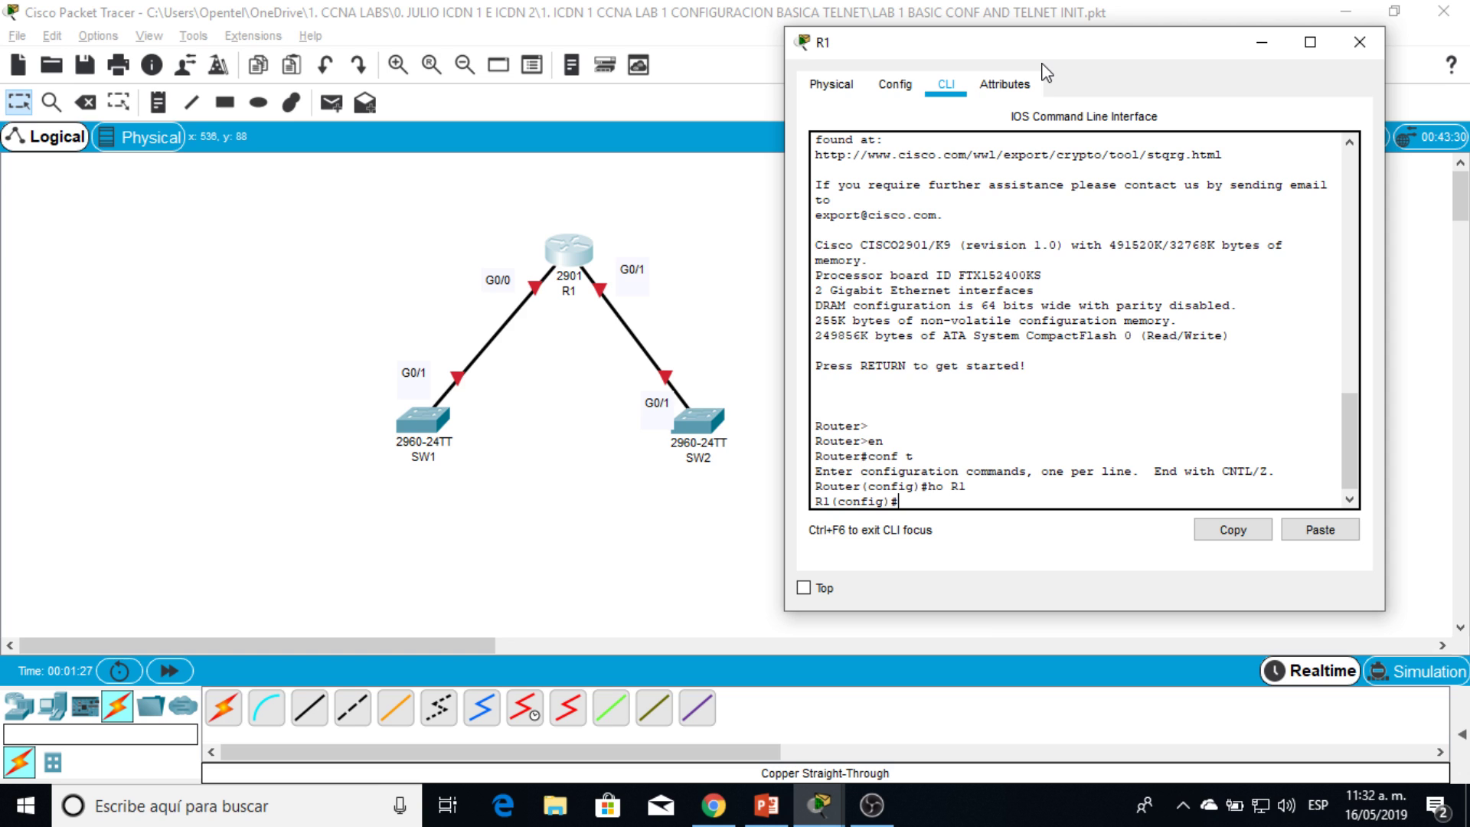
key("Return")
key("Return")
key("Return")
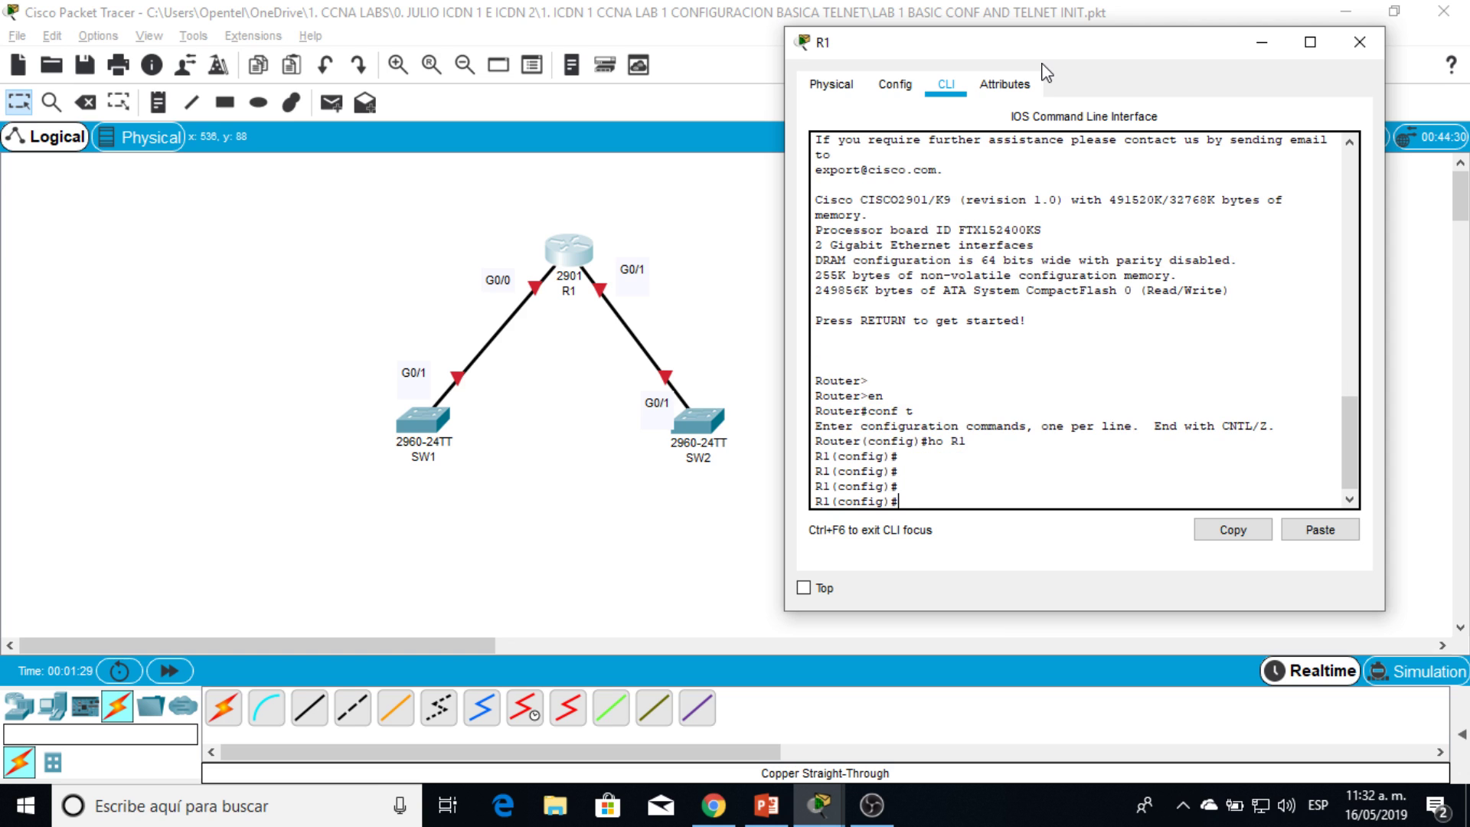
Step: Set R1's enable password
type("enable pas")
key("Tab")
key("Return")
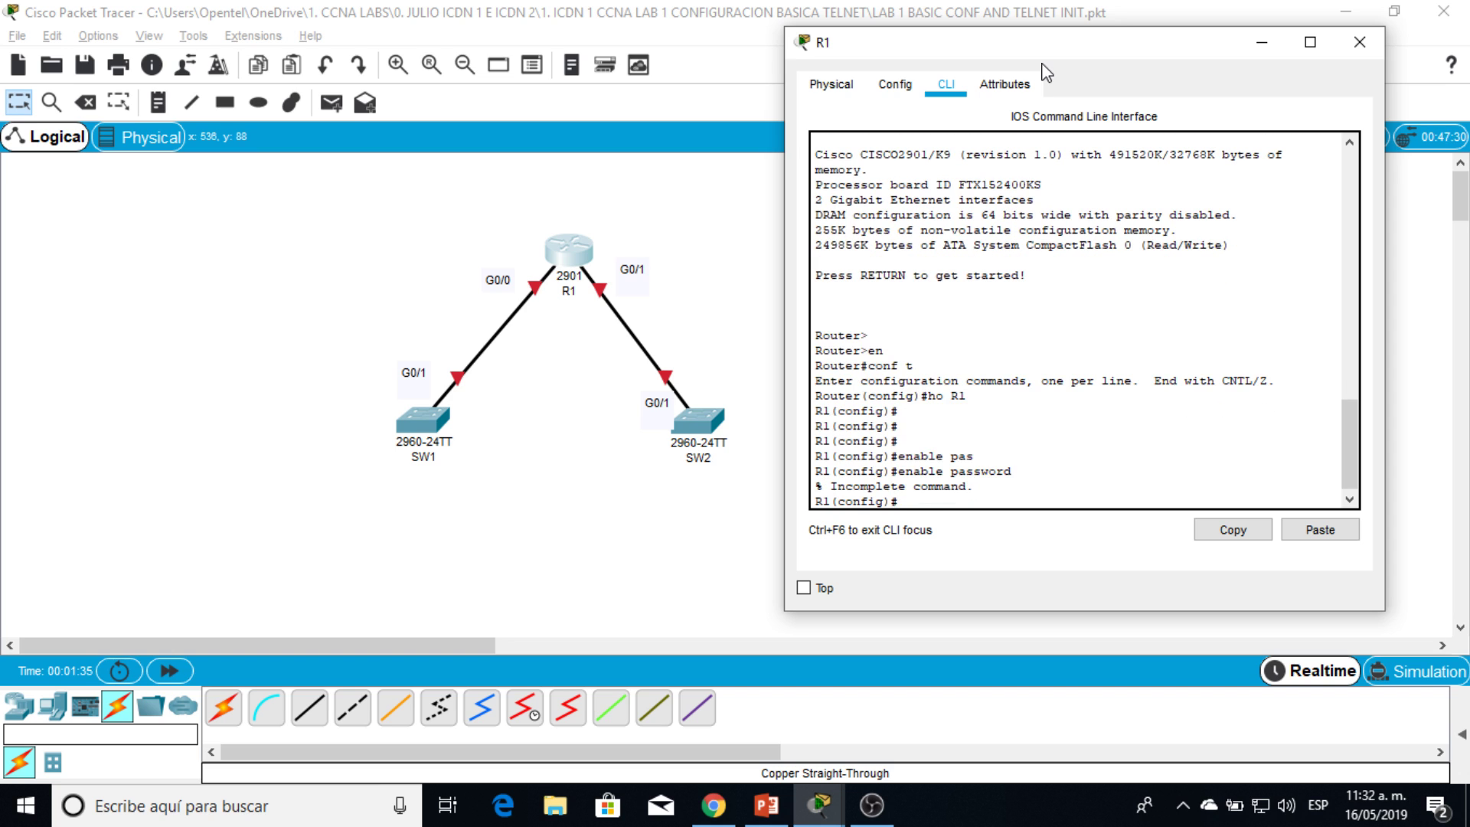
key("Up")
type("cisco")
key("Return")
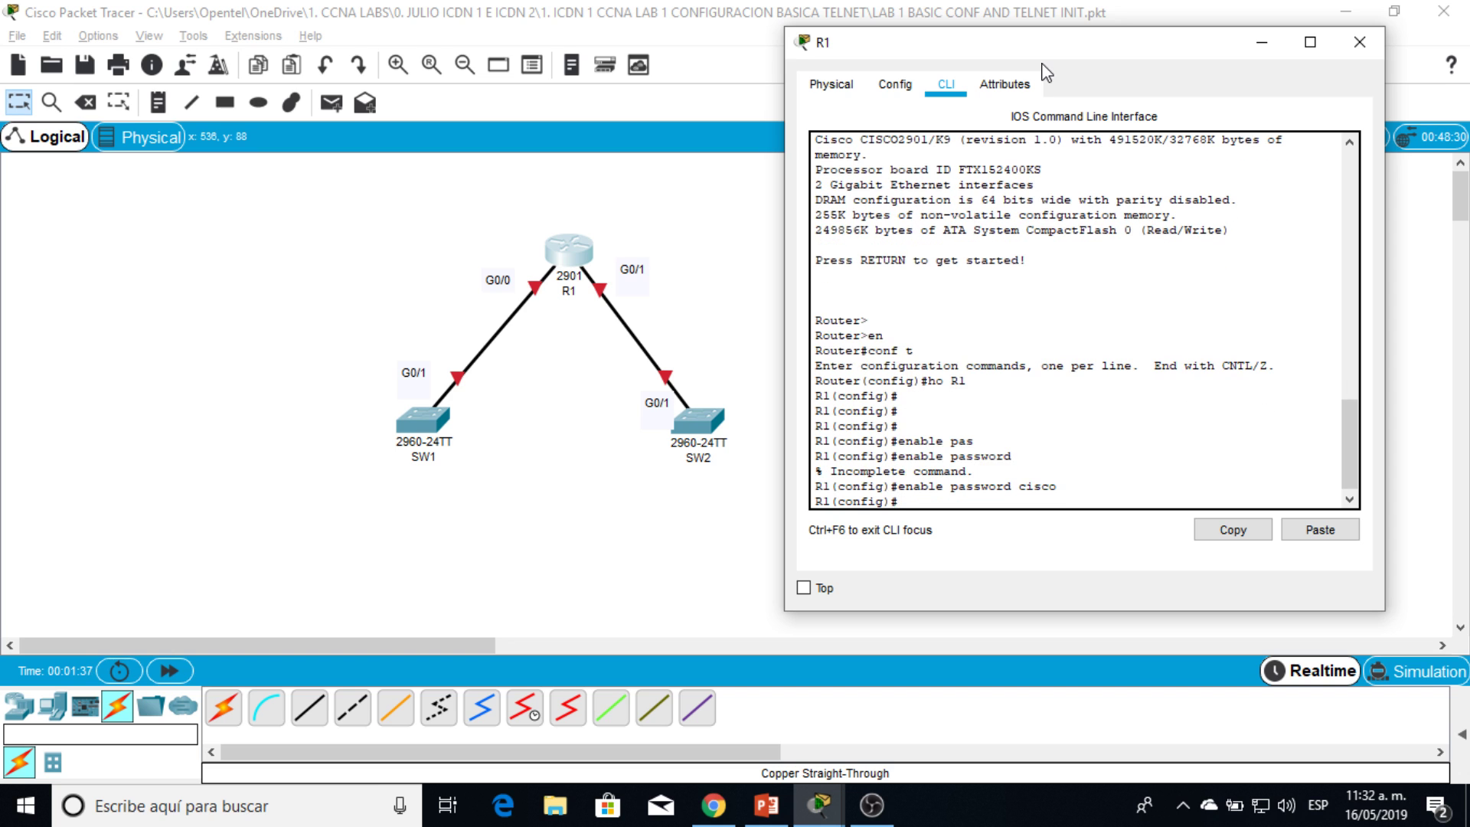
Step: Leave configuration mode and show the running configuration, highlighting the enable password line
type("sh run")
key("Return")
key("Return")
type("end")
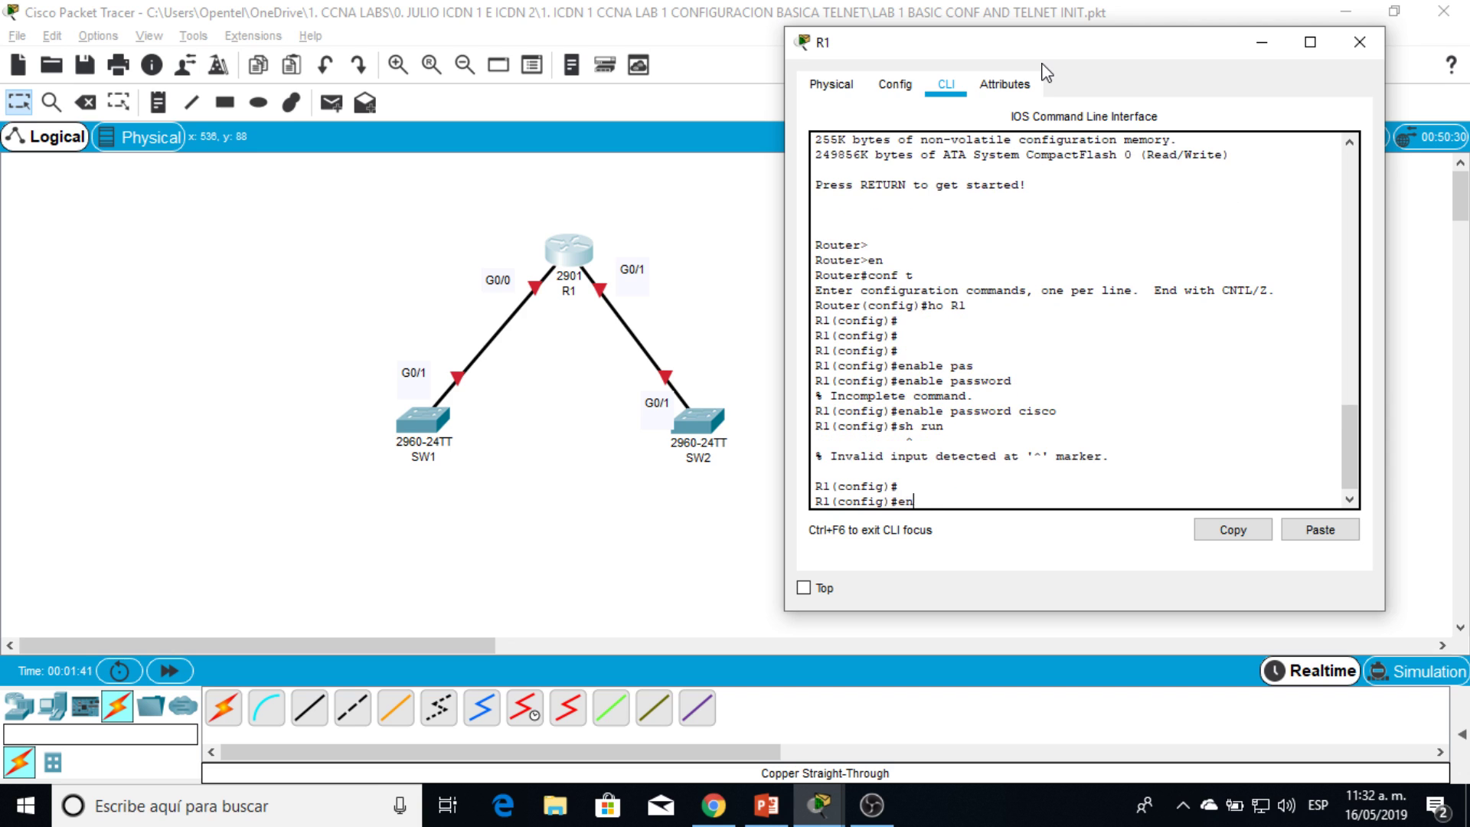
key("Return")
key("Return")
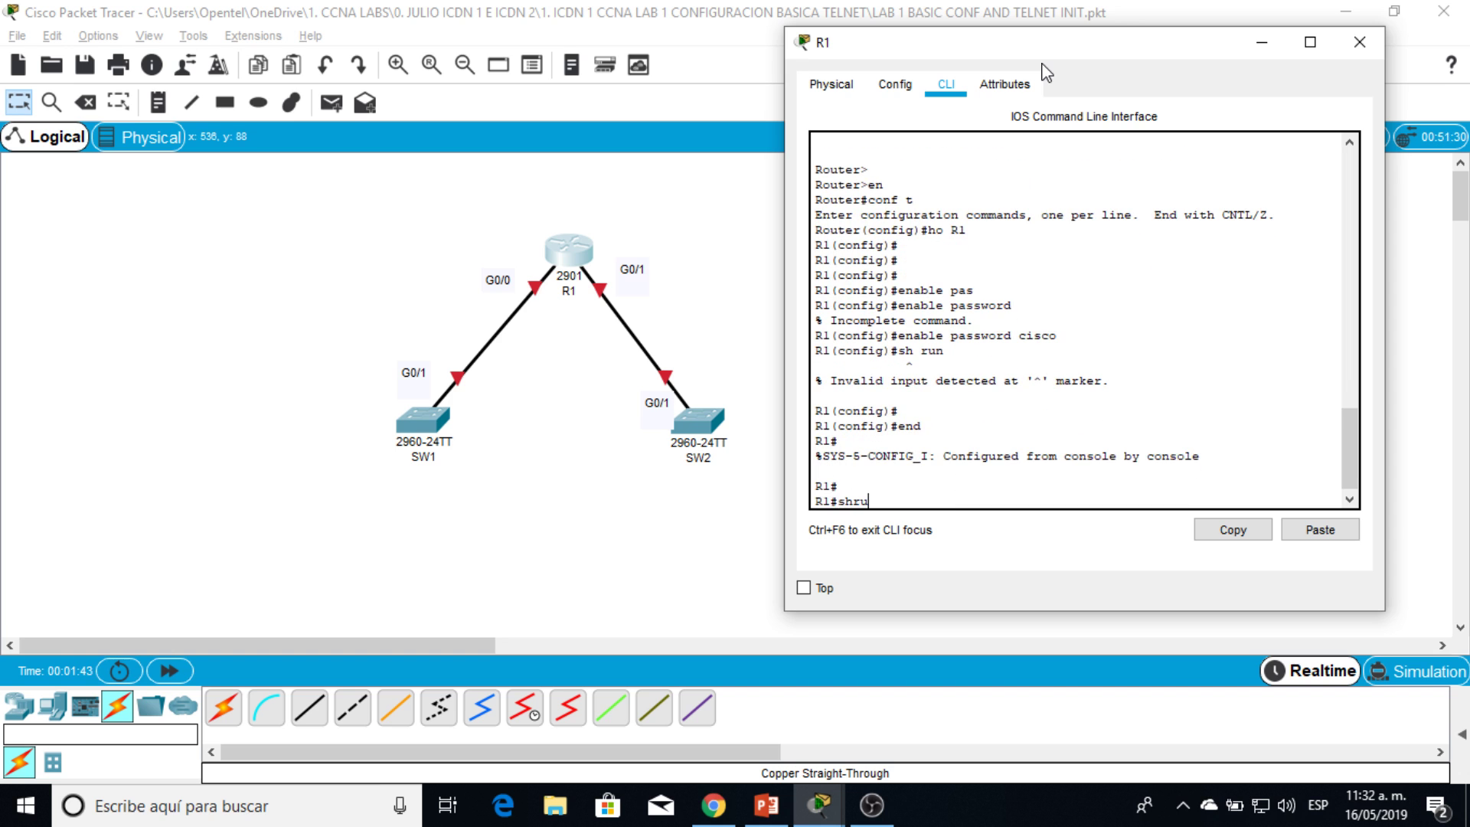
key("BackSpace")
key("BackSpace")
key("BackSpace")
type("sh")
key("Return")
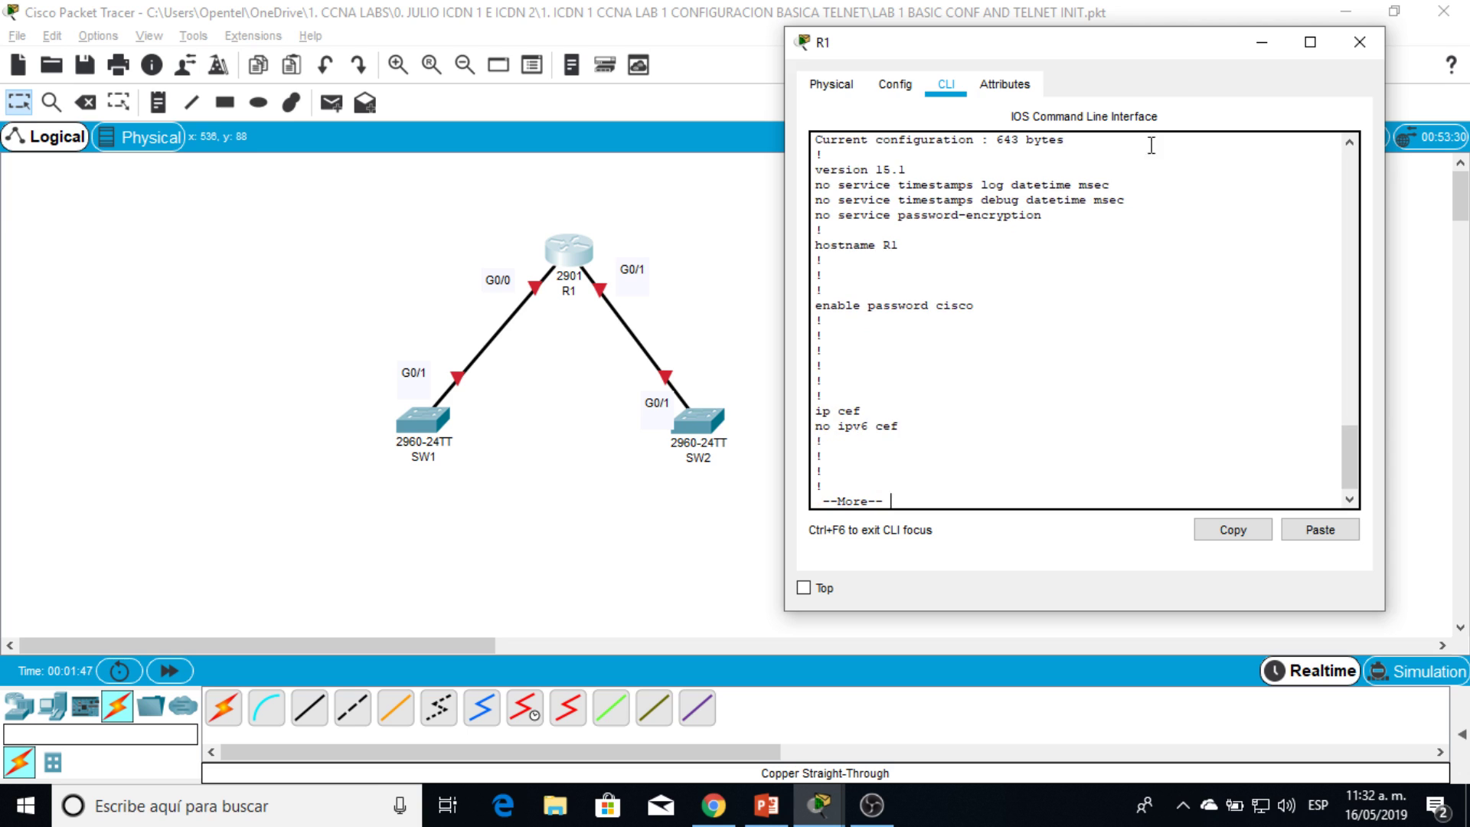
left_click_drag(815, 306, 935, 299)
left_click_drag(1351, 471, 1361, 523)
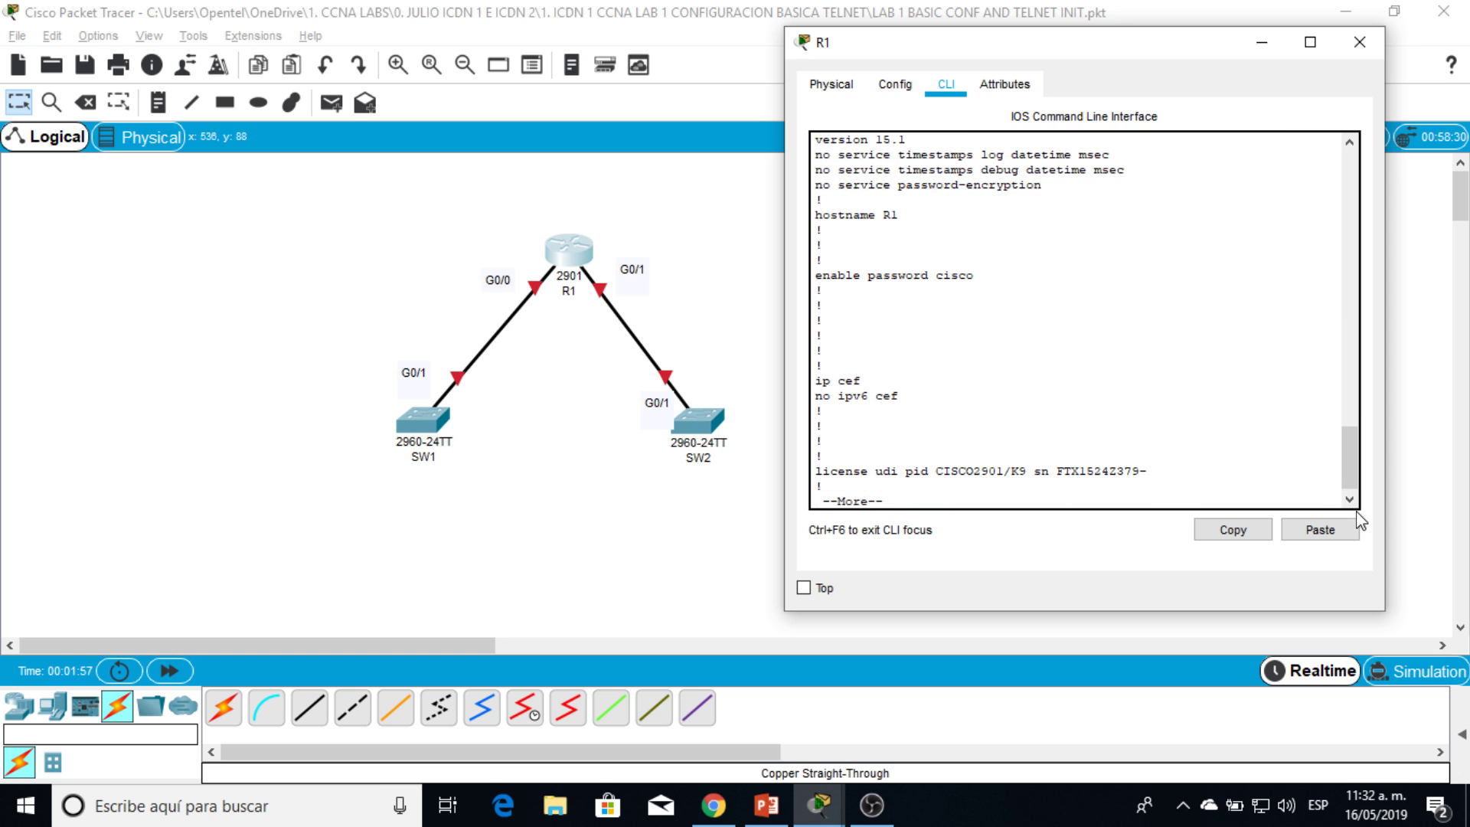
Step: Remove R1's plain enable password with no enable password in global configuration
key("q")
key("Return")
key("Return")
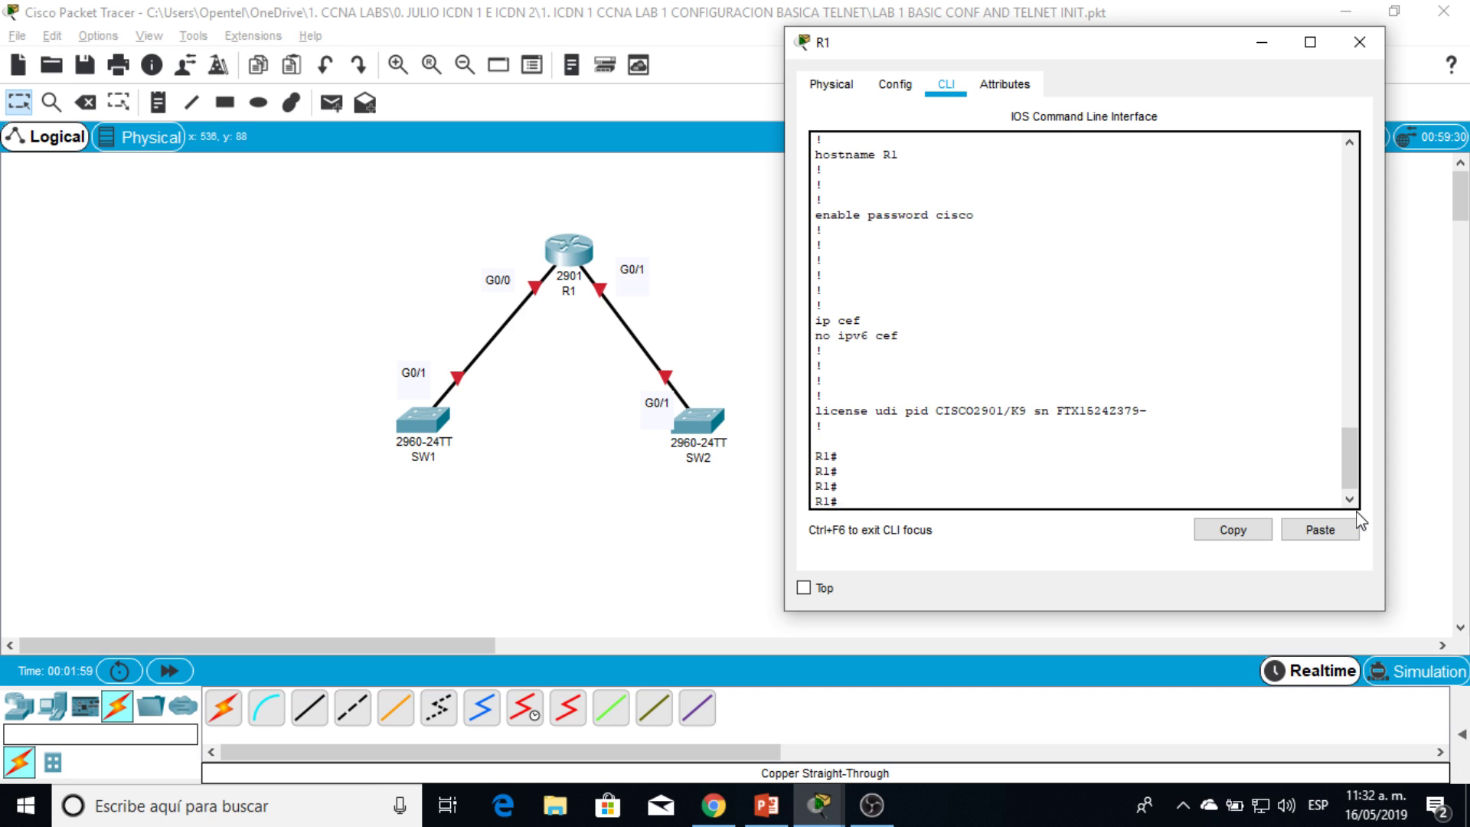
type("conf t")
key("Return")
type("no ena")
key("Tab")
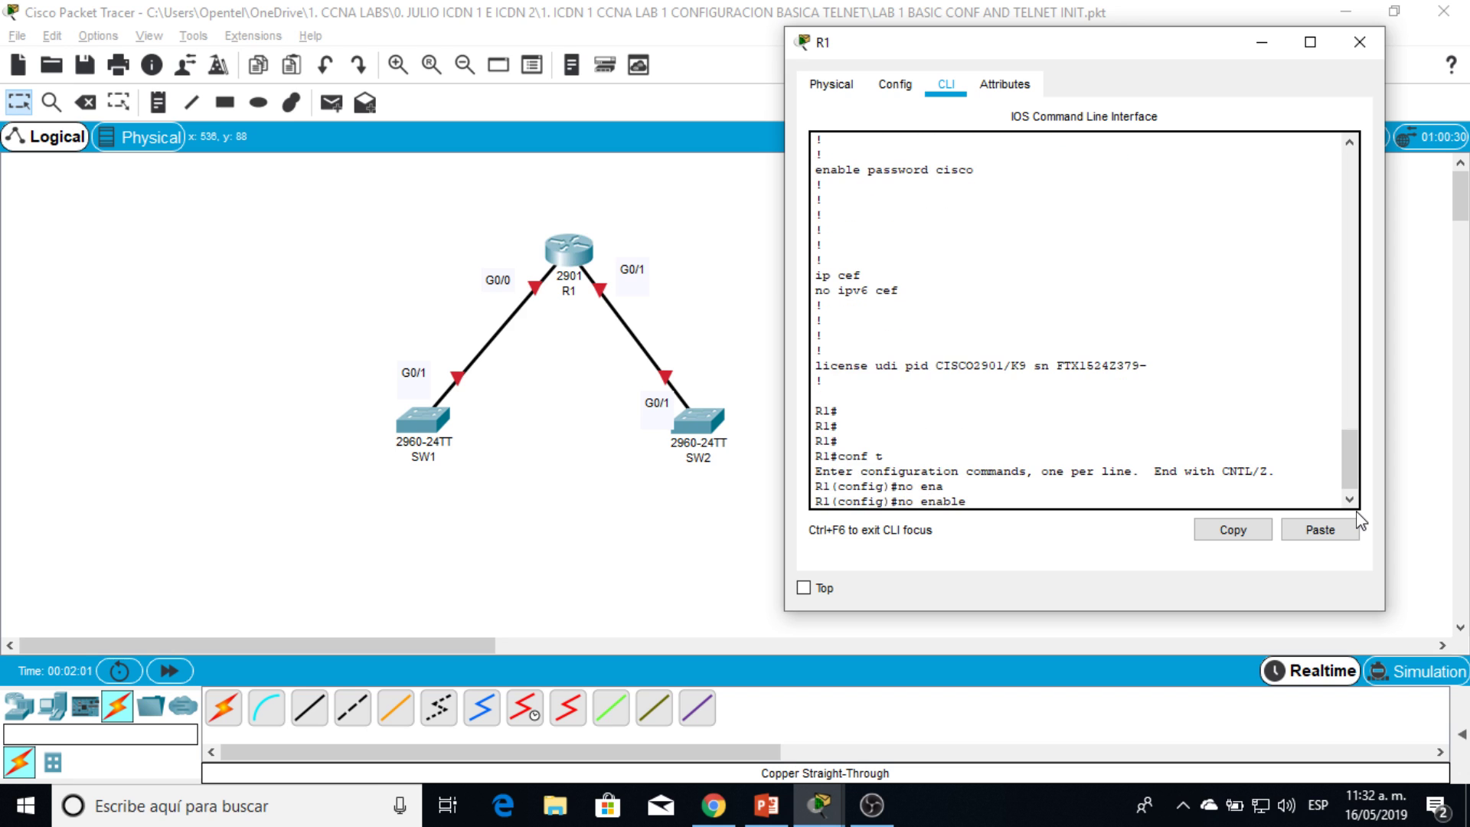
type("pass")
key("Tab")
key("Return")
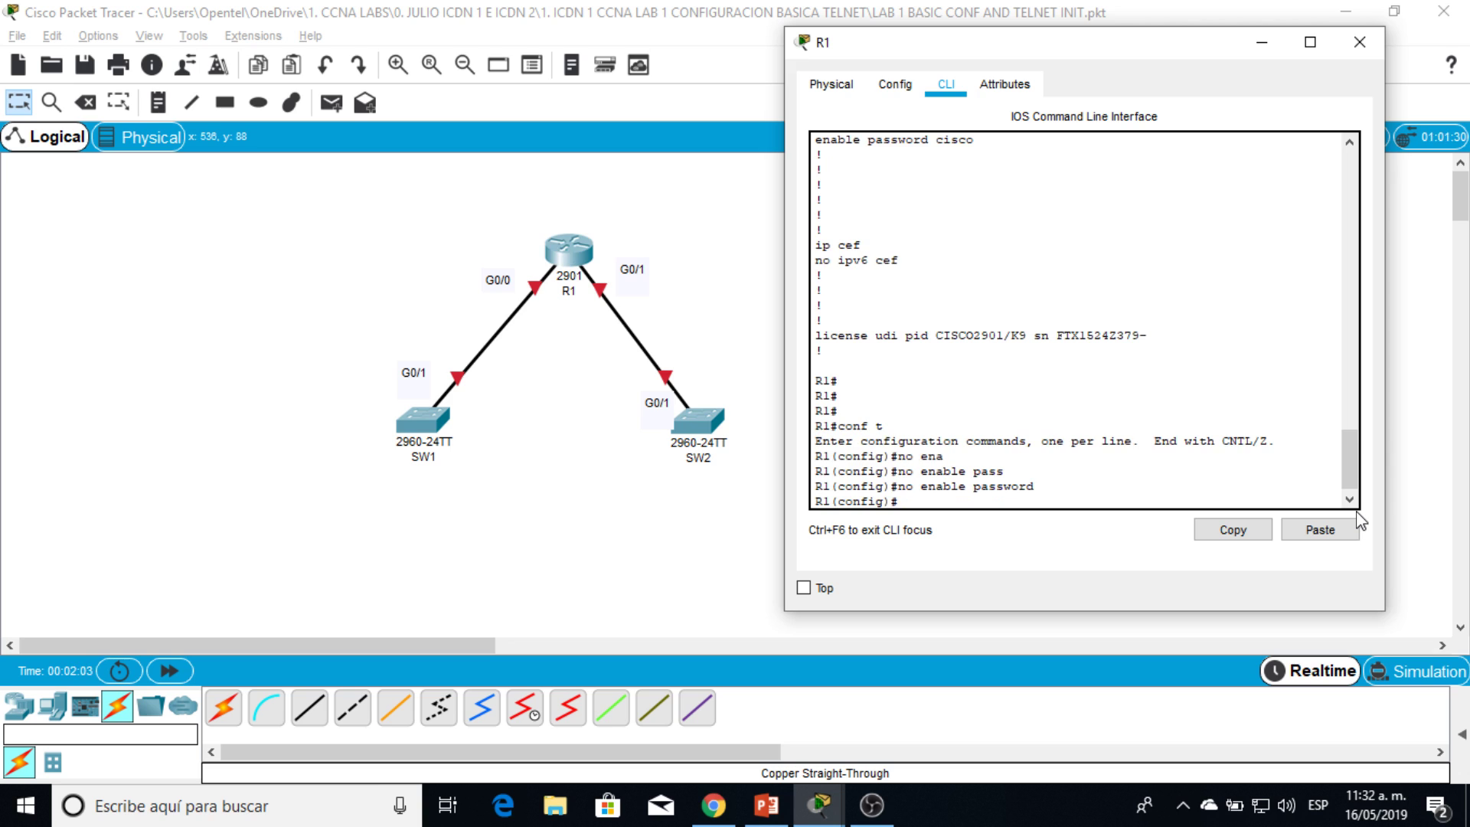
Step: Set an enable secret on R1 and exit configuration mode
type("enab")
key("Tab")
type("se")
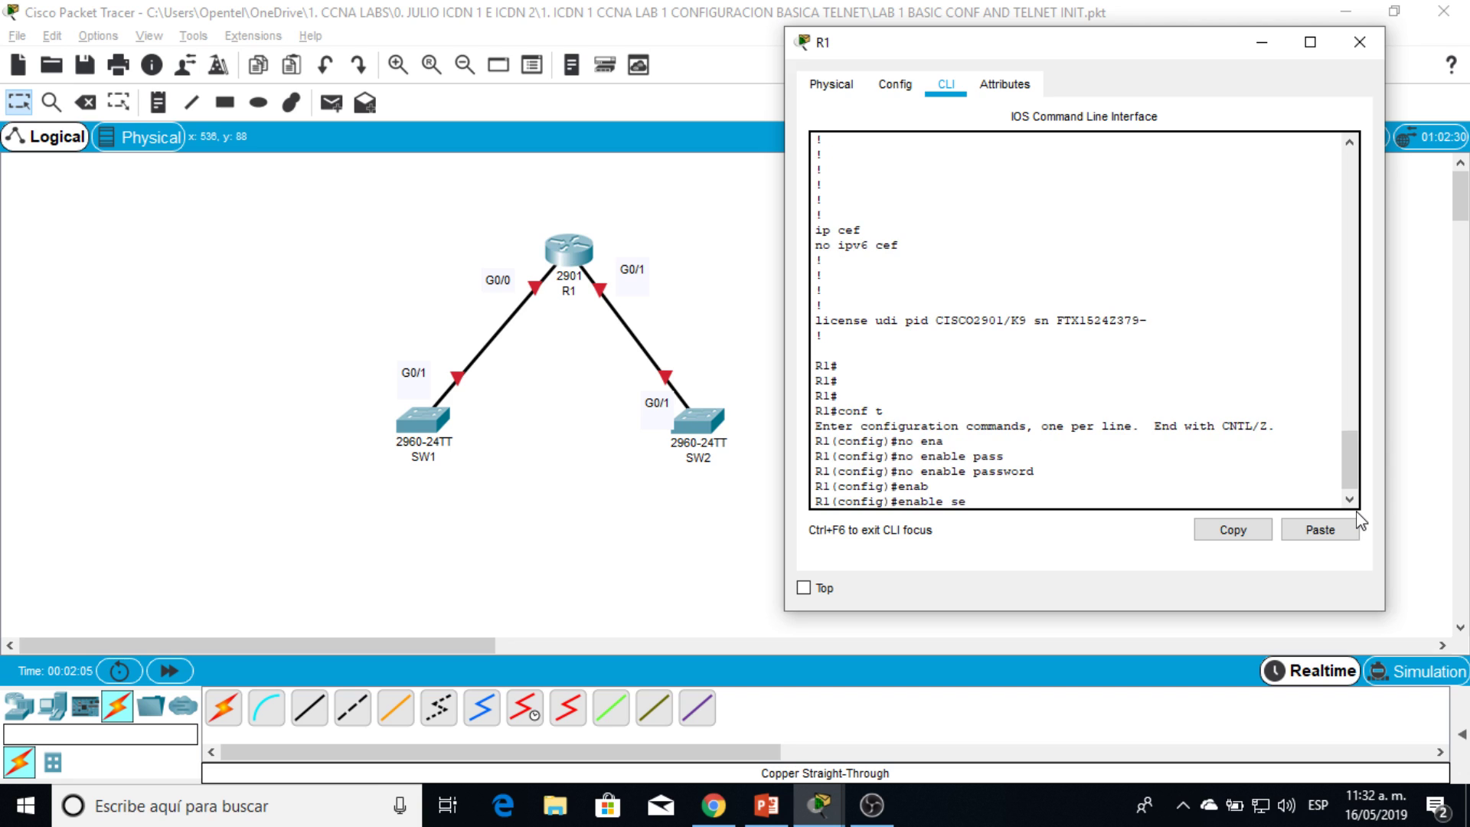
key("Tab")
type("cisco")
key("Return")
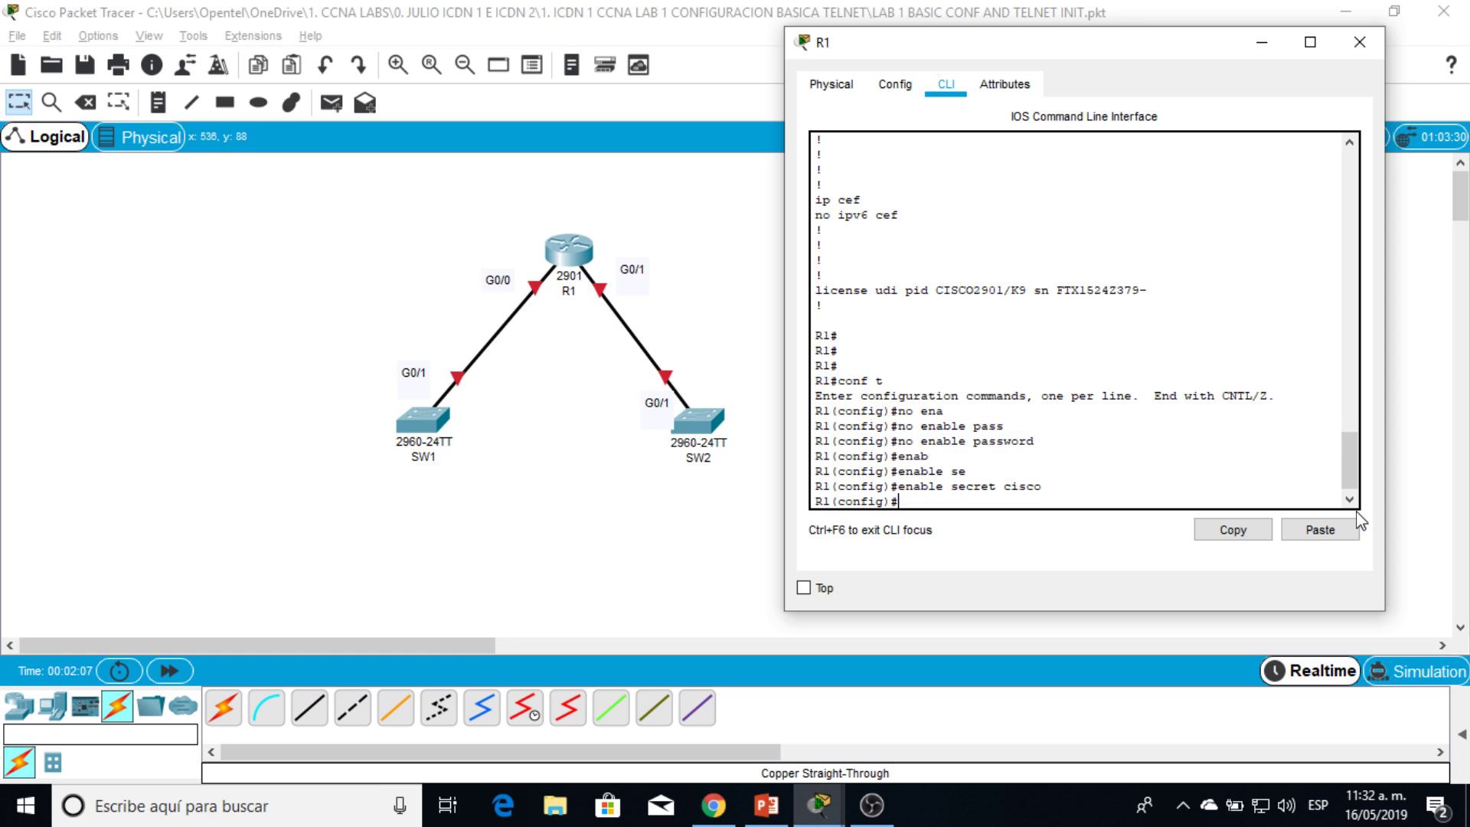
type("end")
key("Return")
Step: Show the running configuration, highlight the type 5 secret hash, and page through it
type("sh ru")
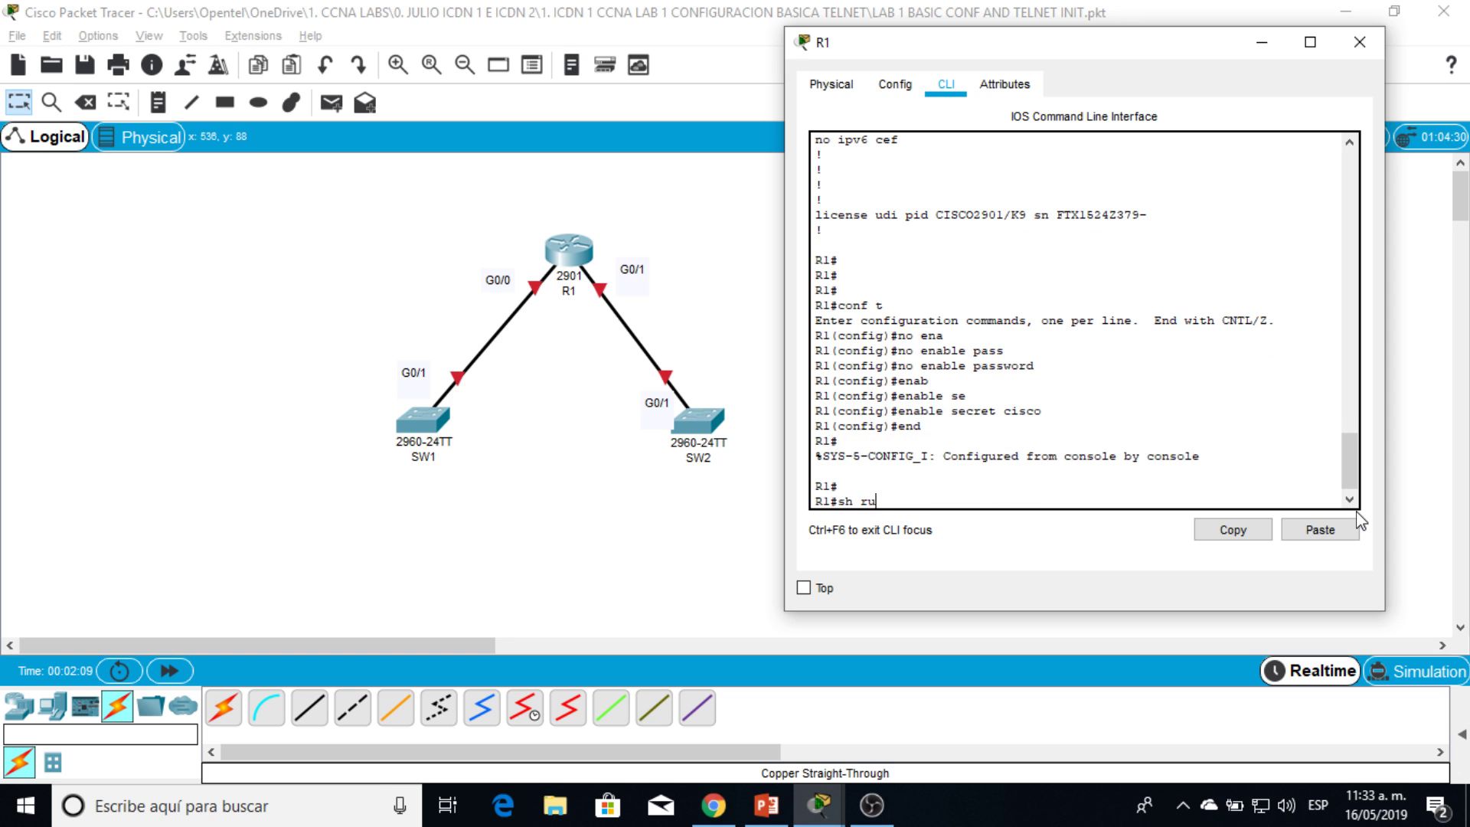
type("n")
key("Return")
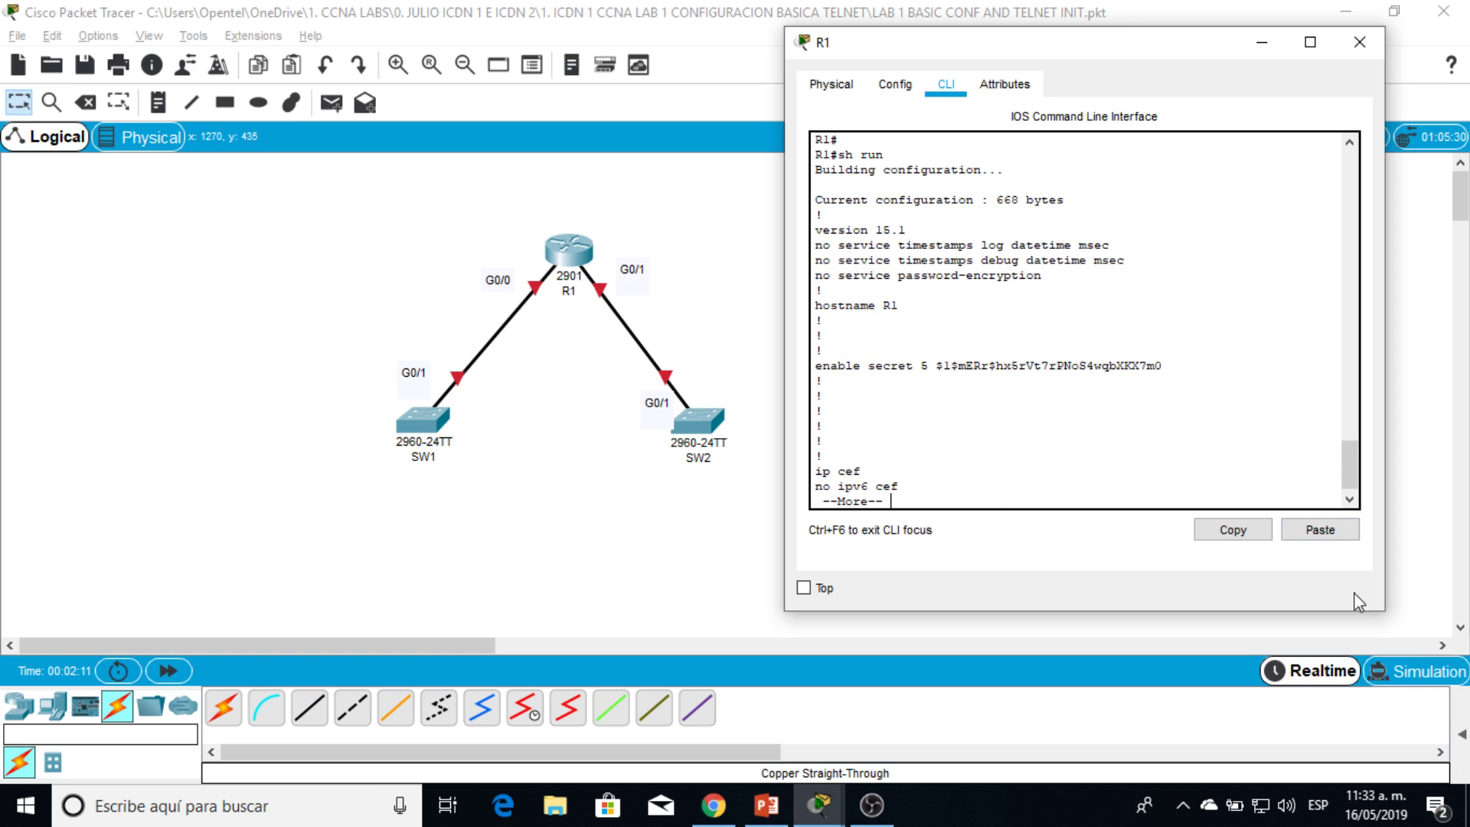
left_click_drag(937, 366, 1186, 366)
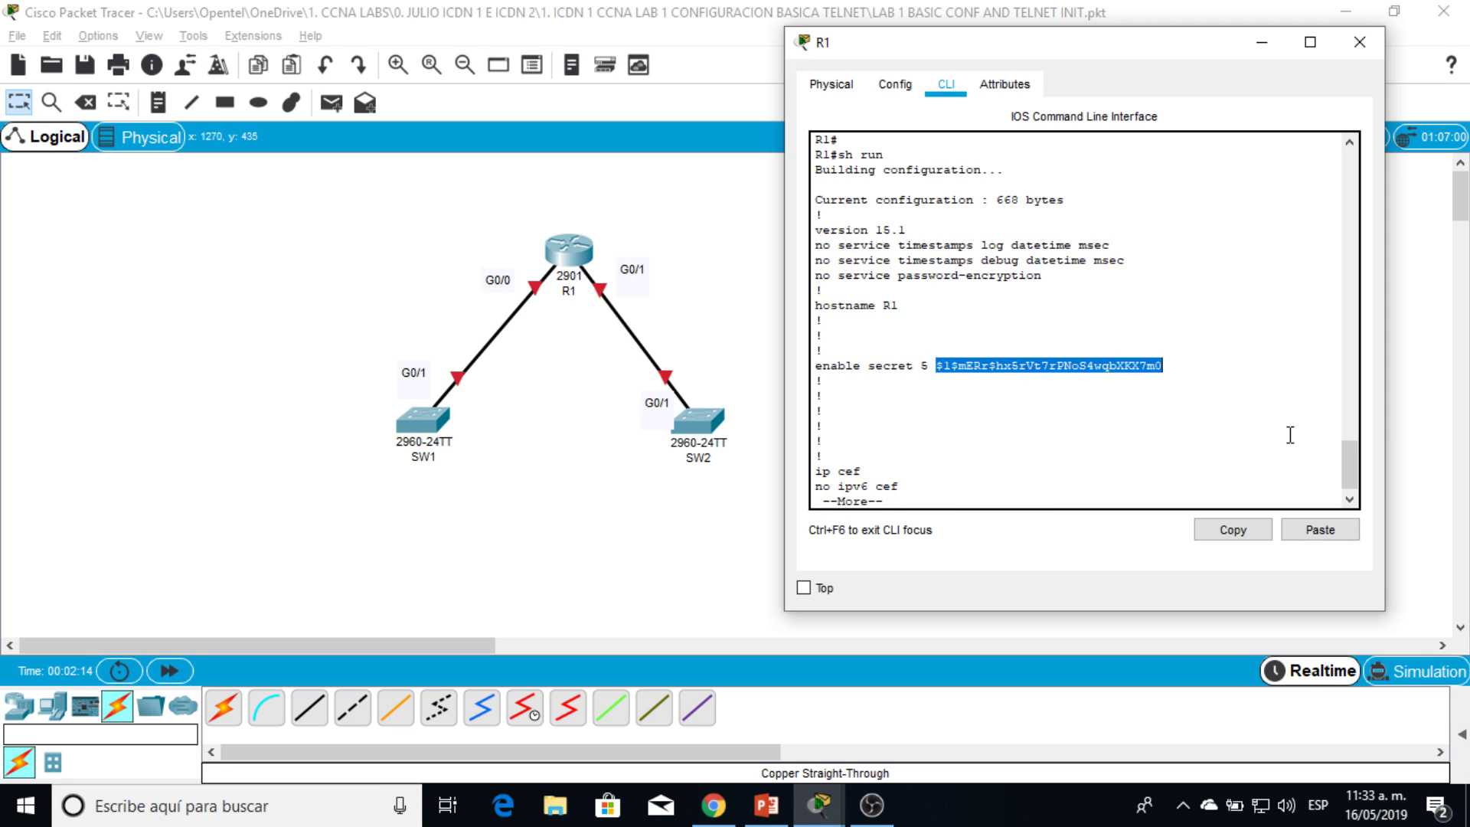
double_click(1052, 359)
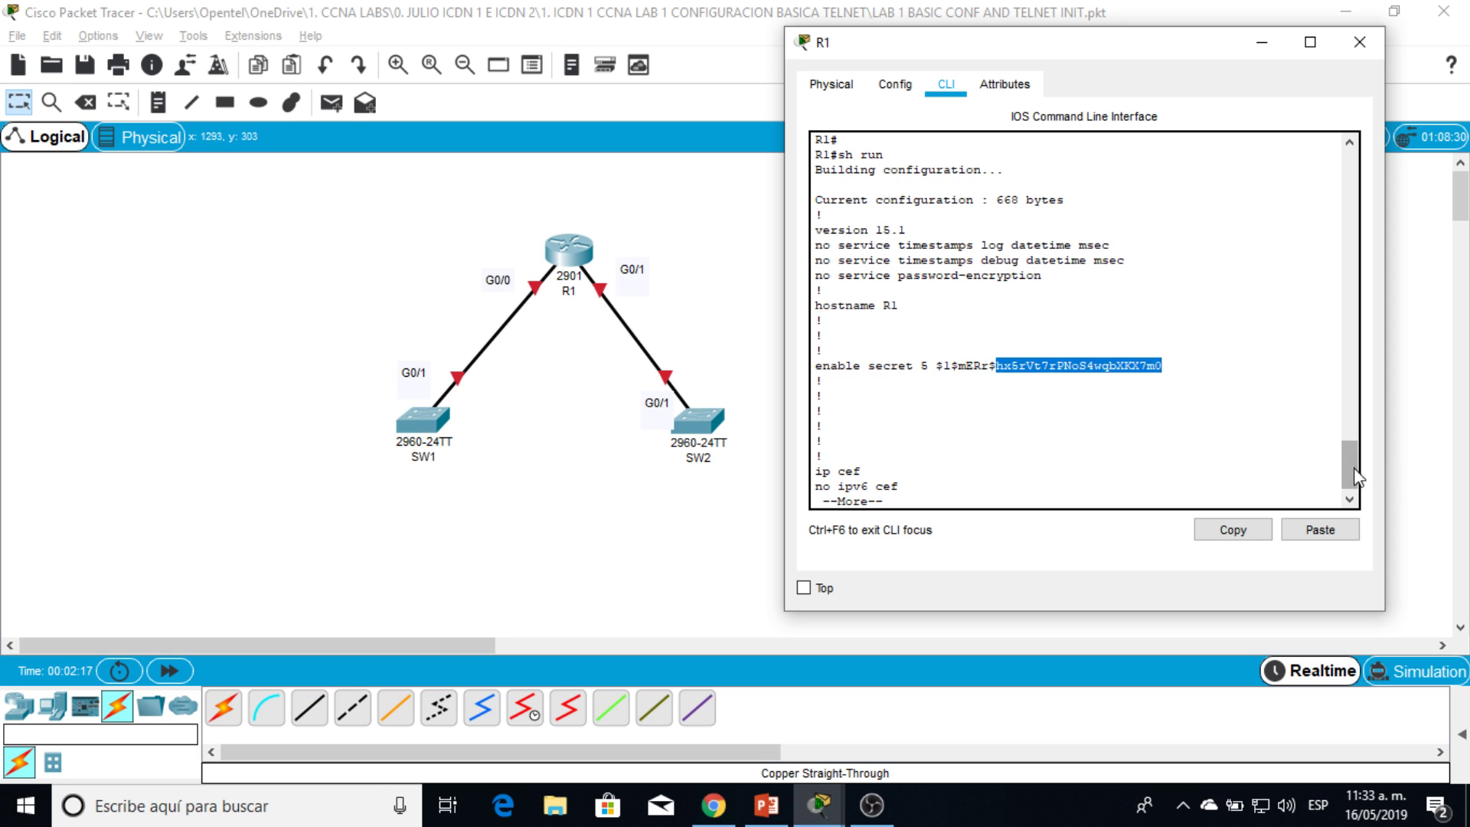
left_click_drag(1351, 469, 1350, 492)
key("space")
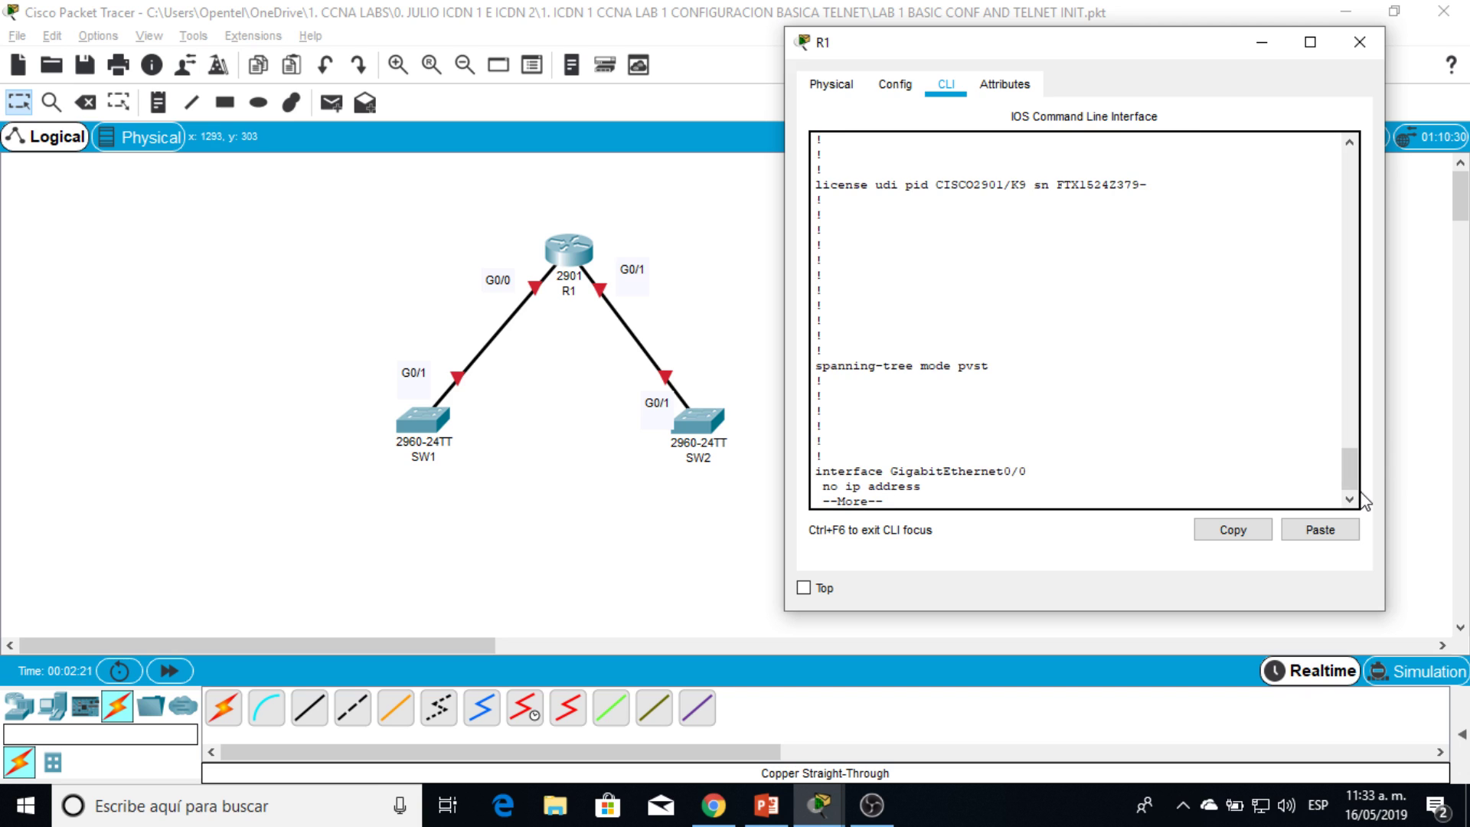
key("q")
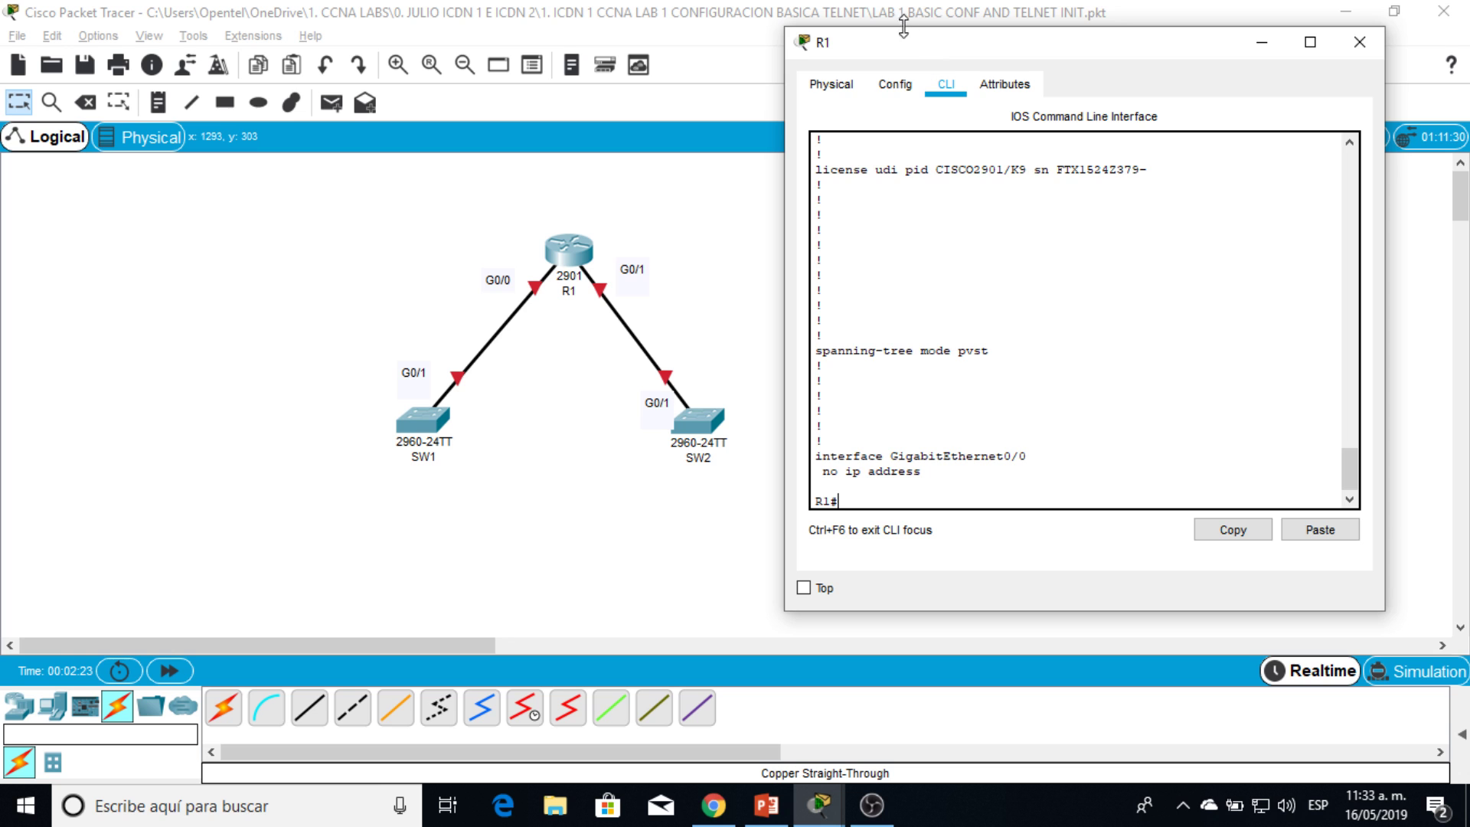
left_click_drag(946, 51, 1003, 35)
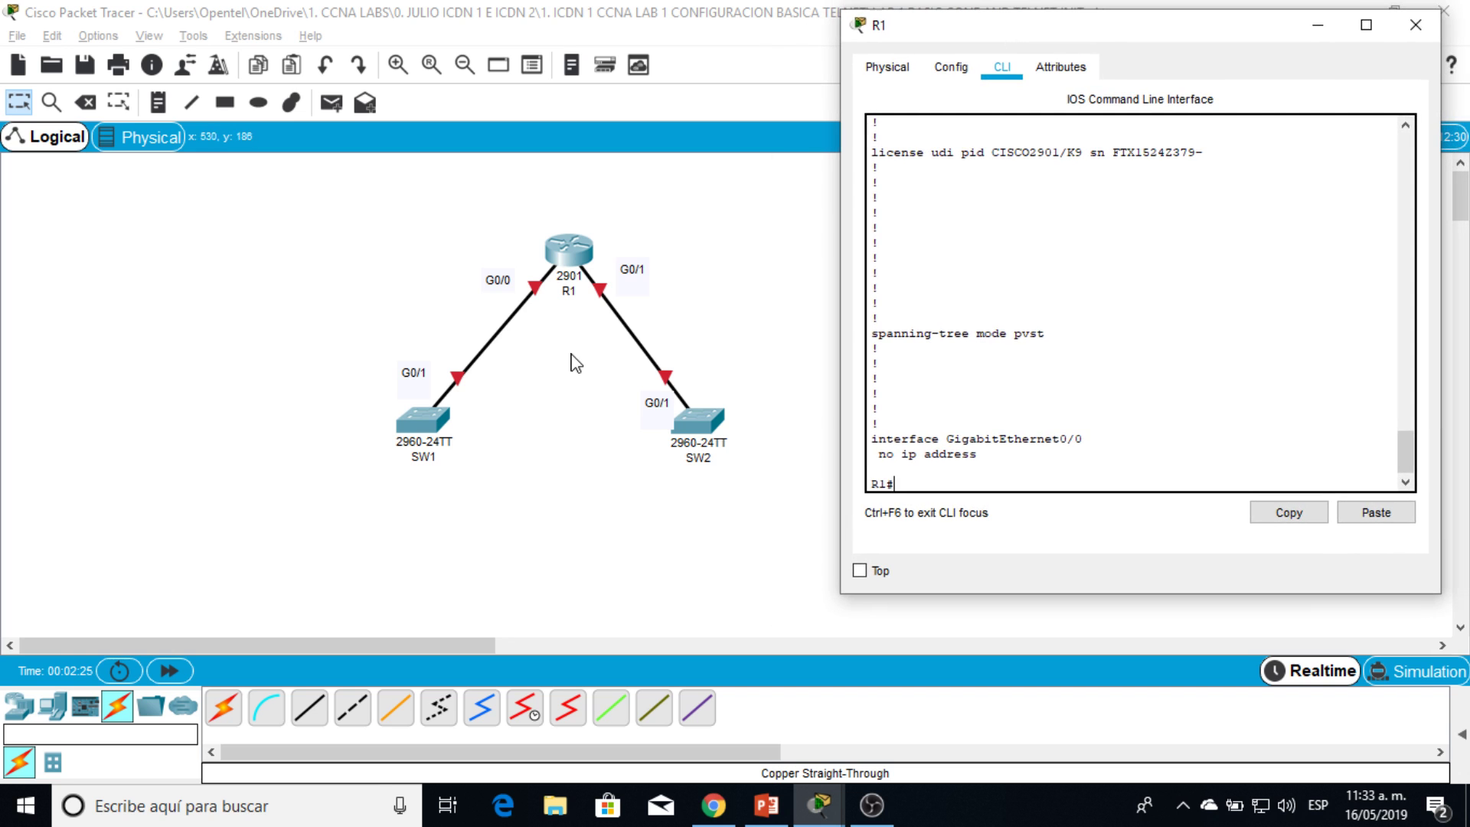
Step: Enter interface configuration for GigabitEthernet0/0 on R1
key("Return")
key("Return")
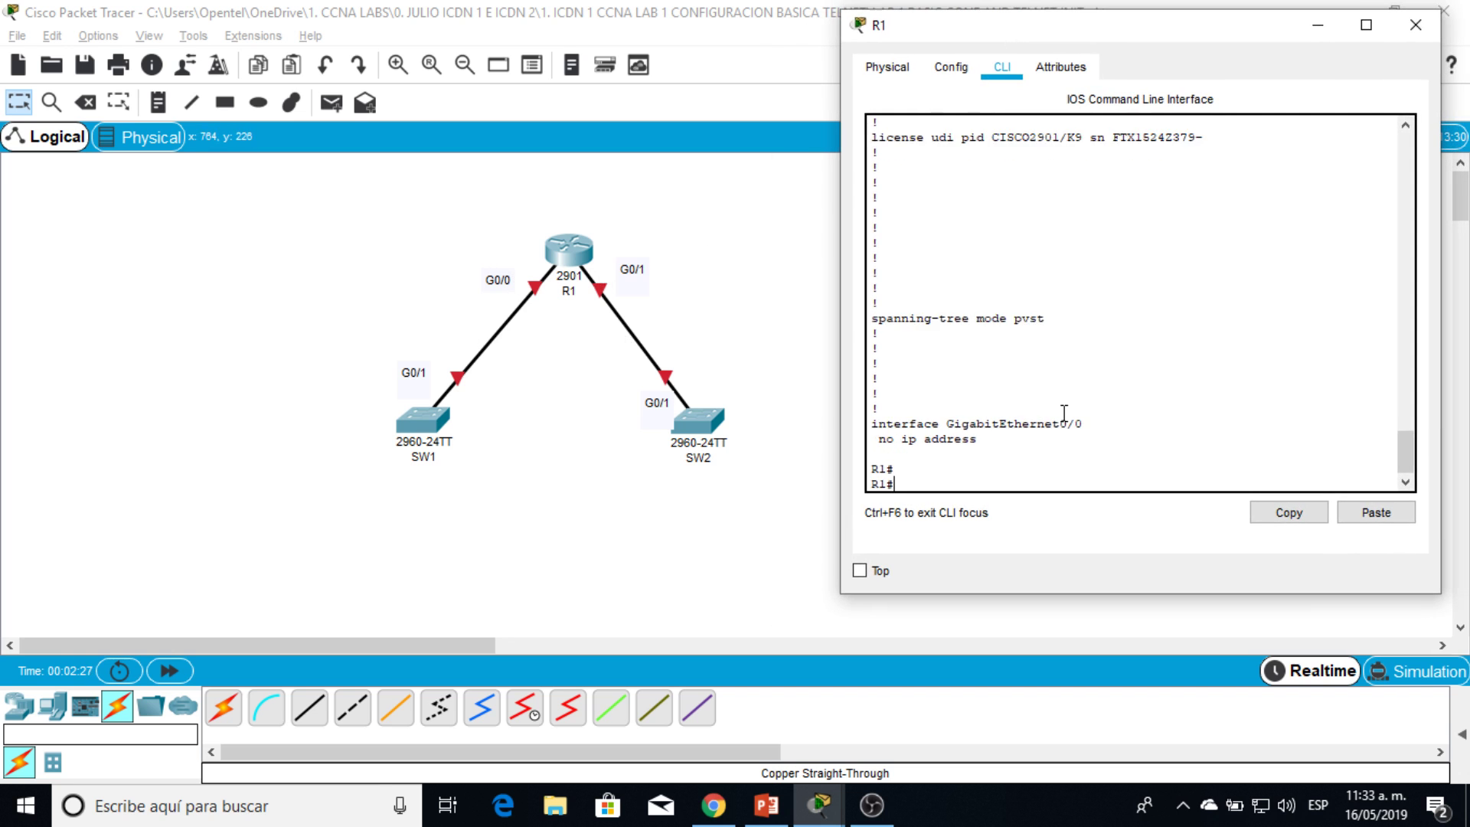
type("conf t")
key("Return")
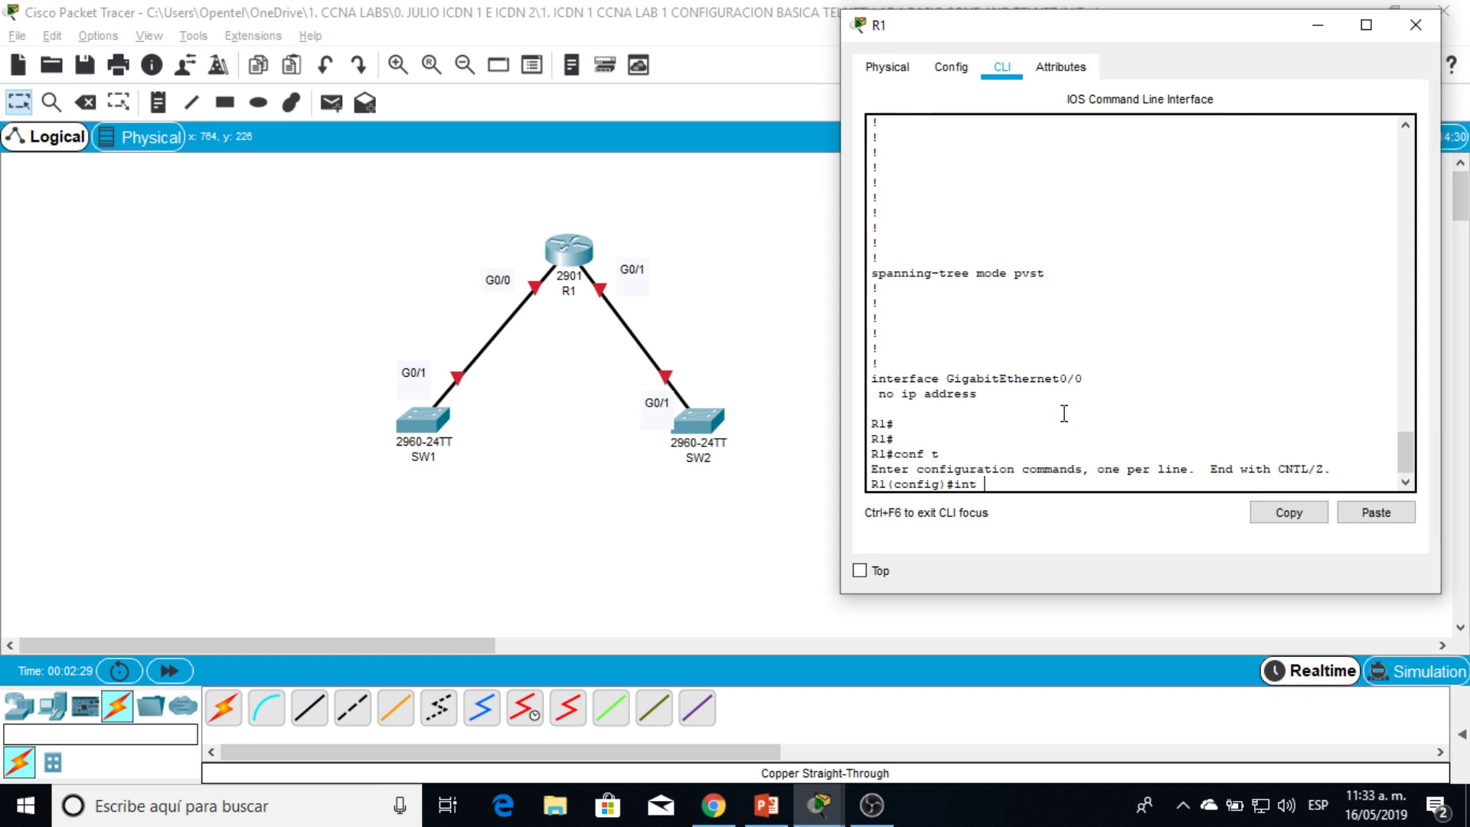
type("int g0/0")
key("Return")
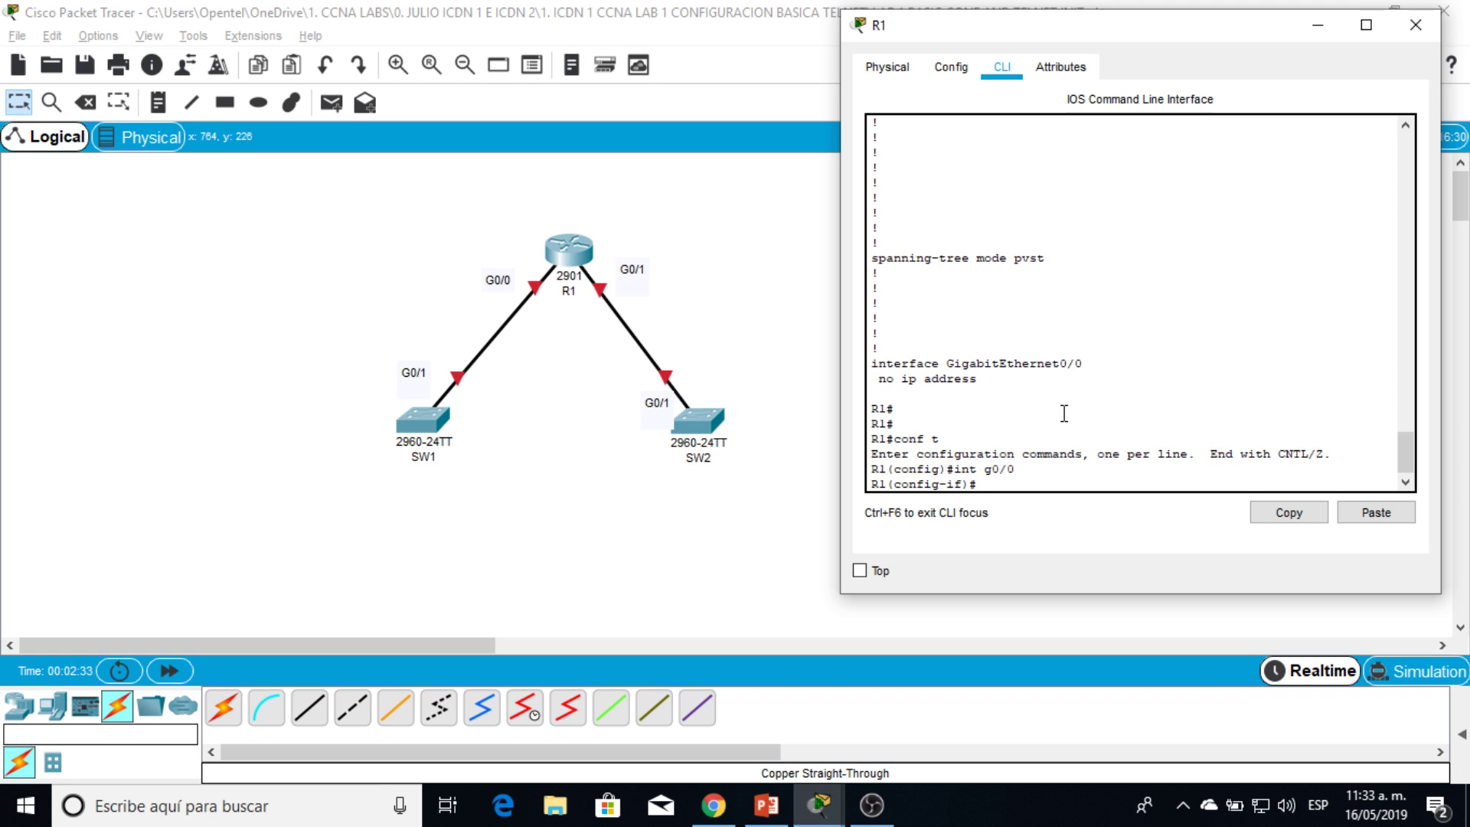
Step: Assign G0/0 the address 192.168.0.254 255.255.255.0
left_click_drag(1214, 22, 540, 36)
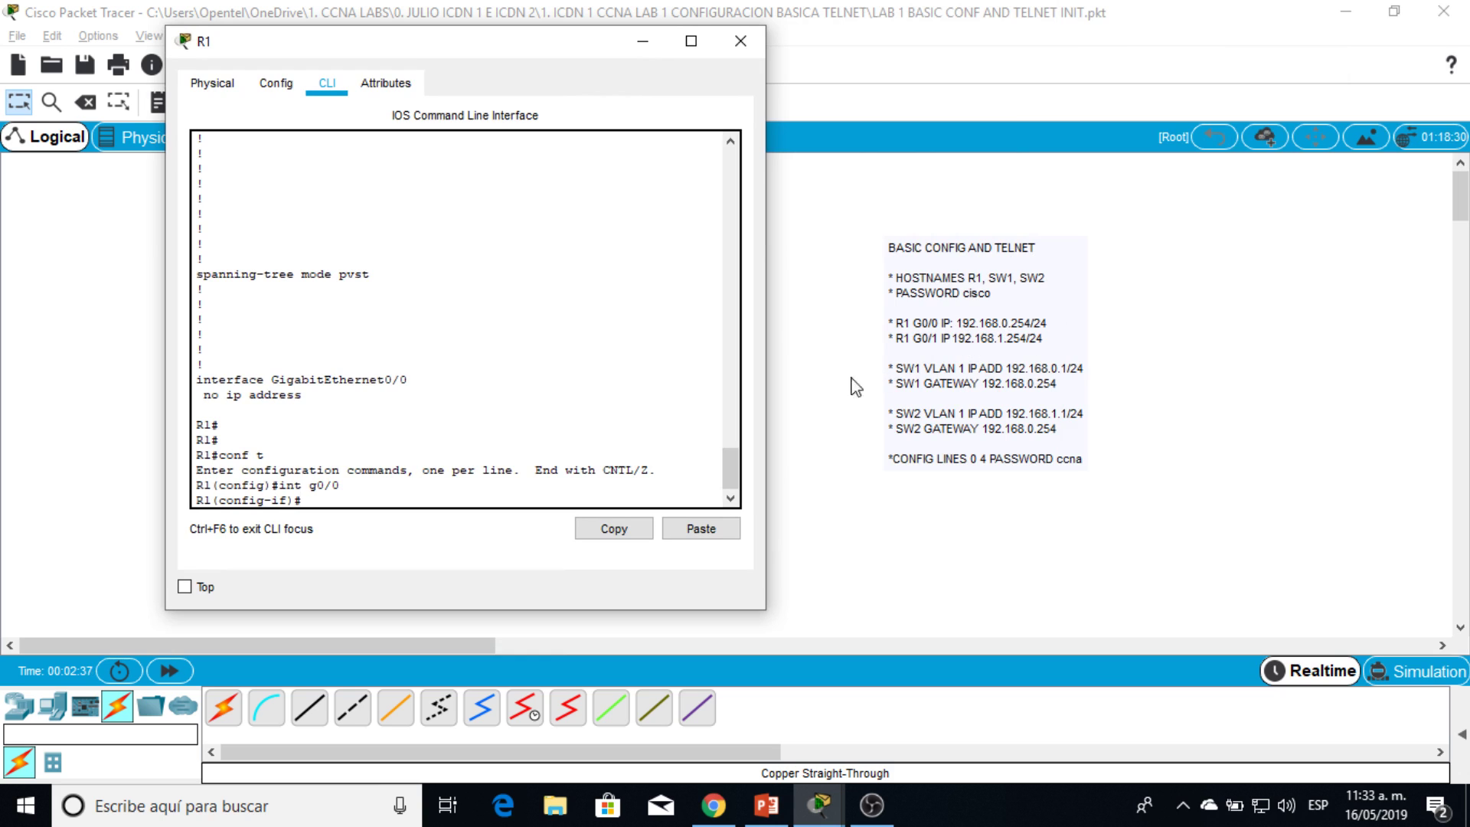
type("192")
type("255.255.255.0")
key("Return")
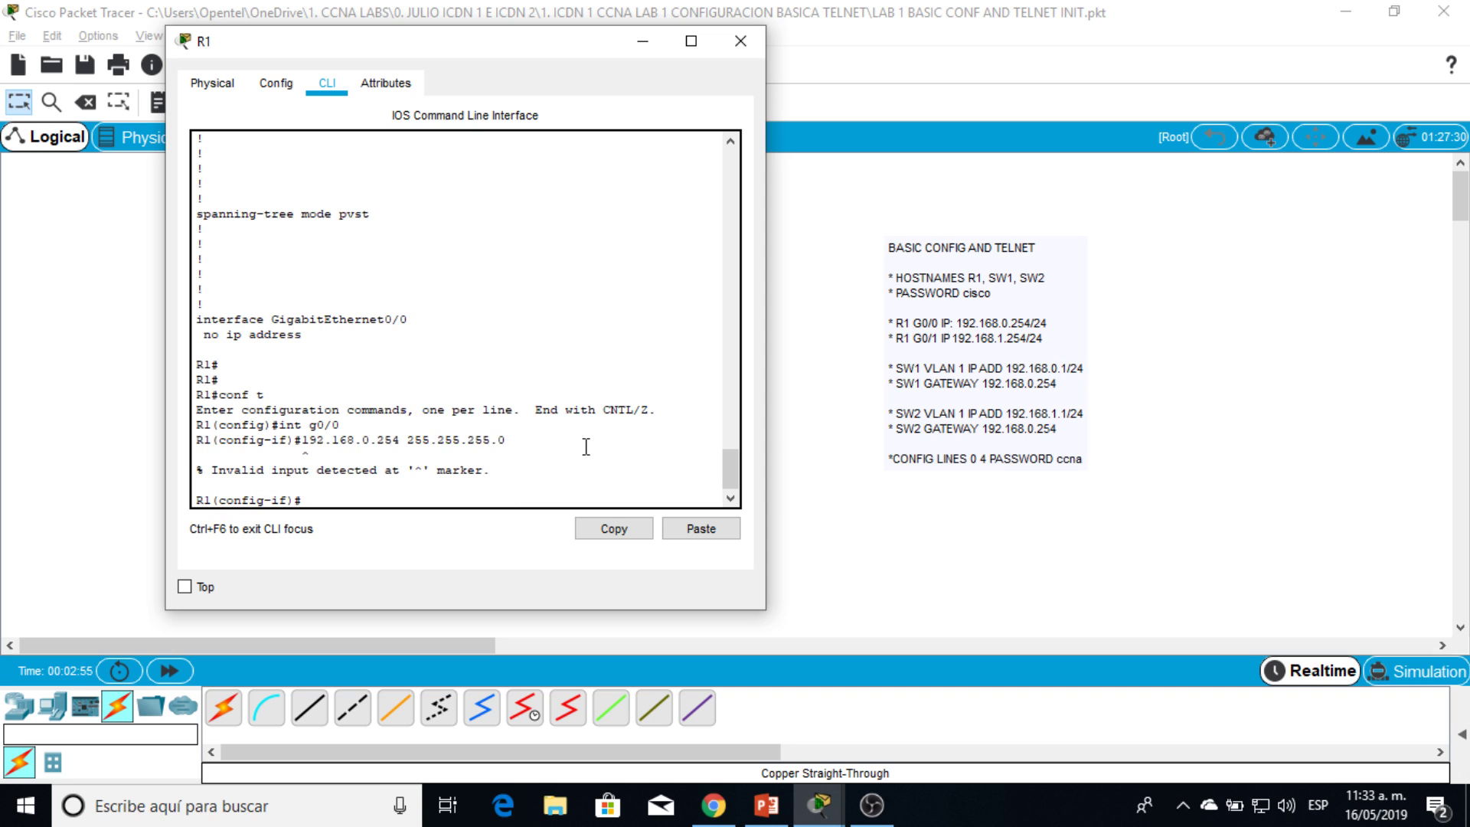
key("Up")
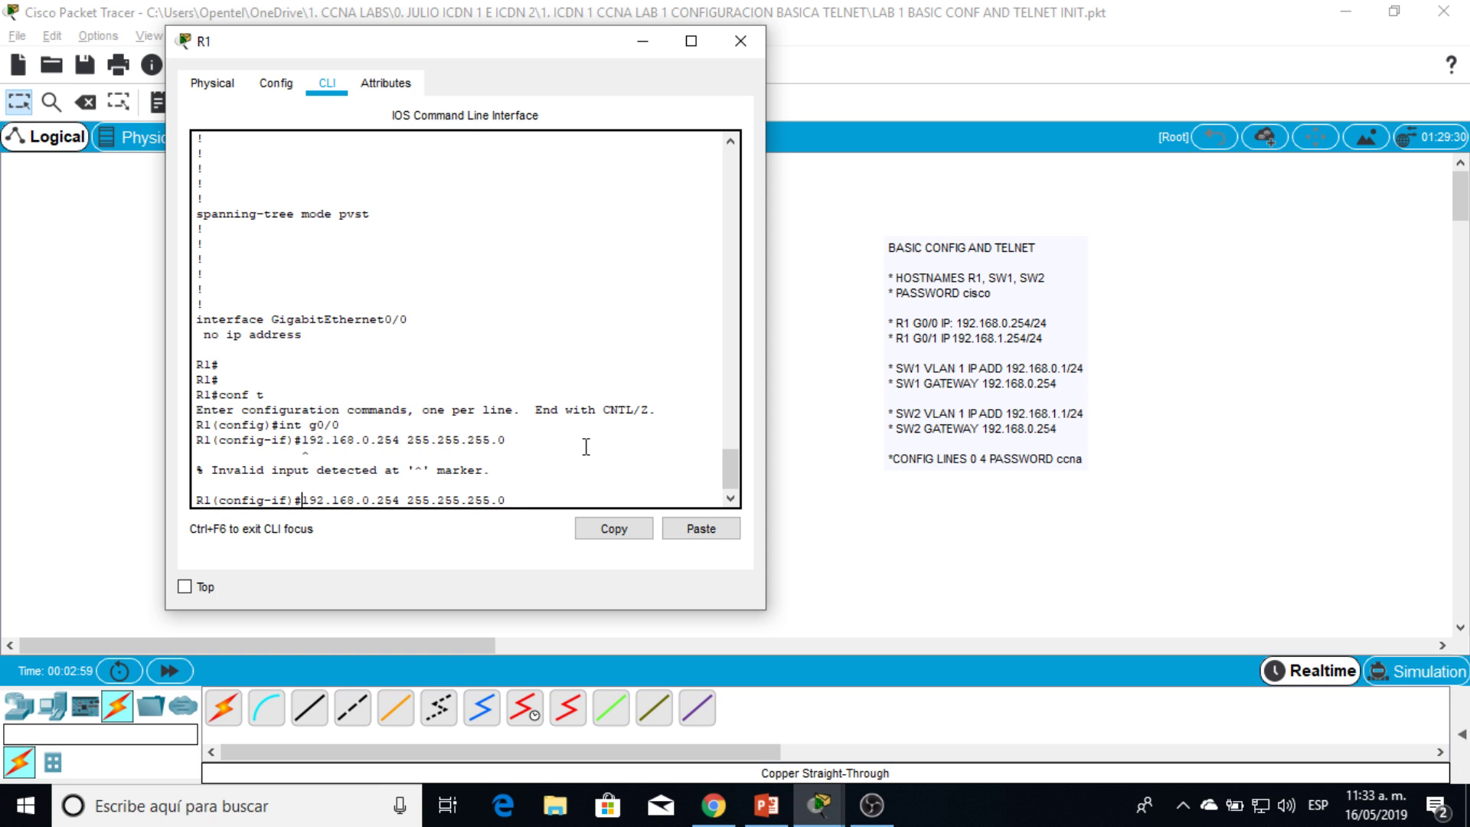
type("ip add")
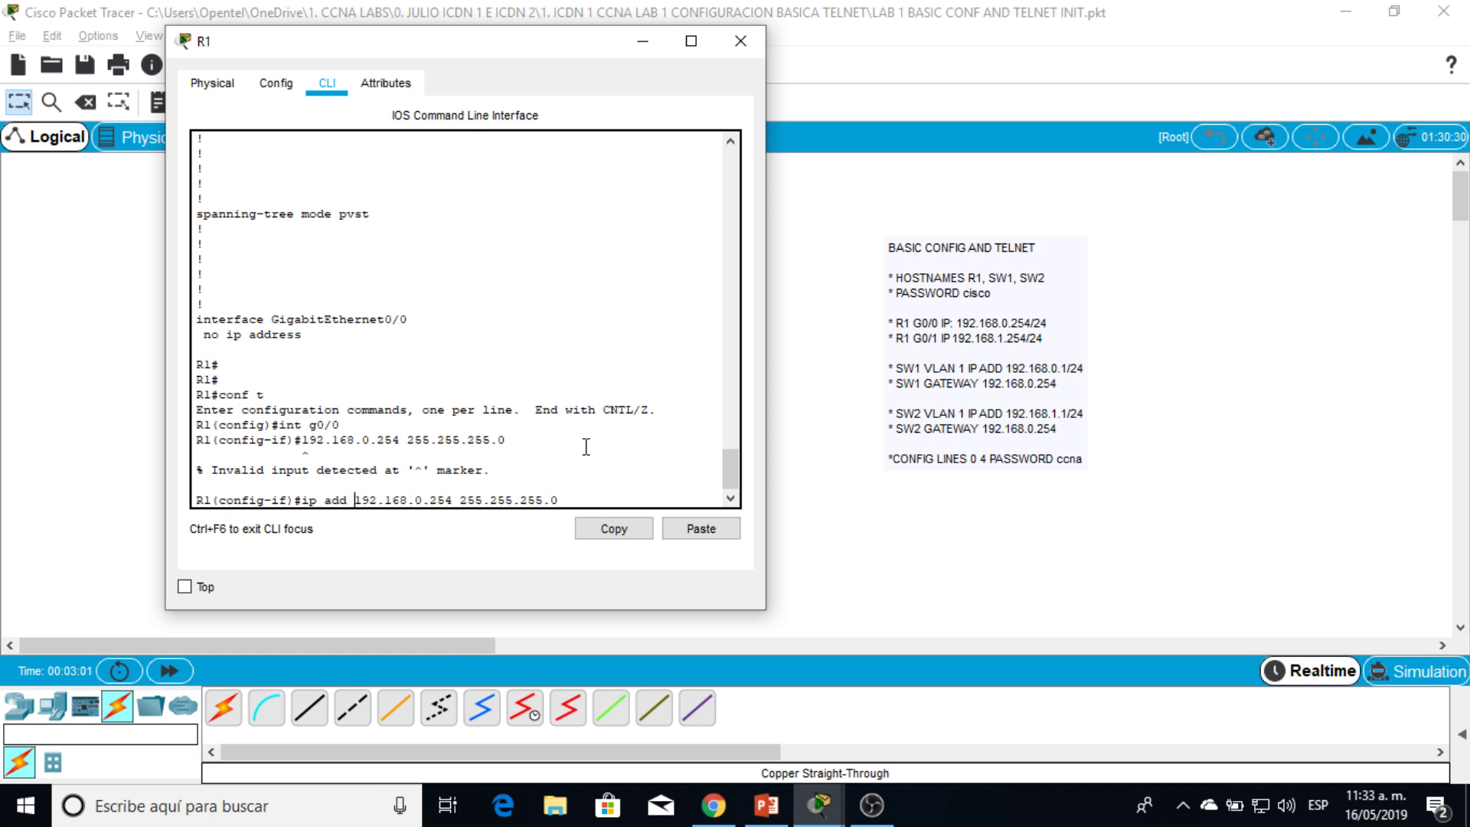
key("Return")
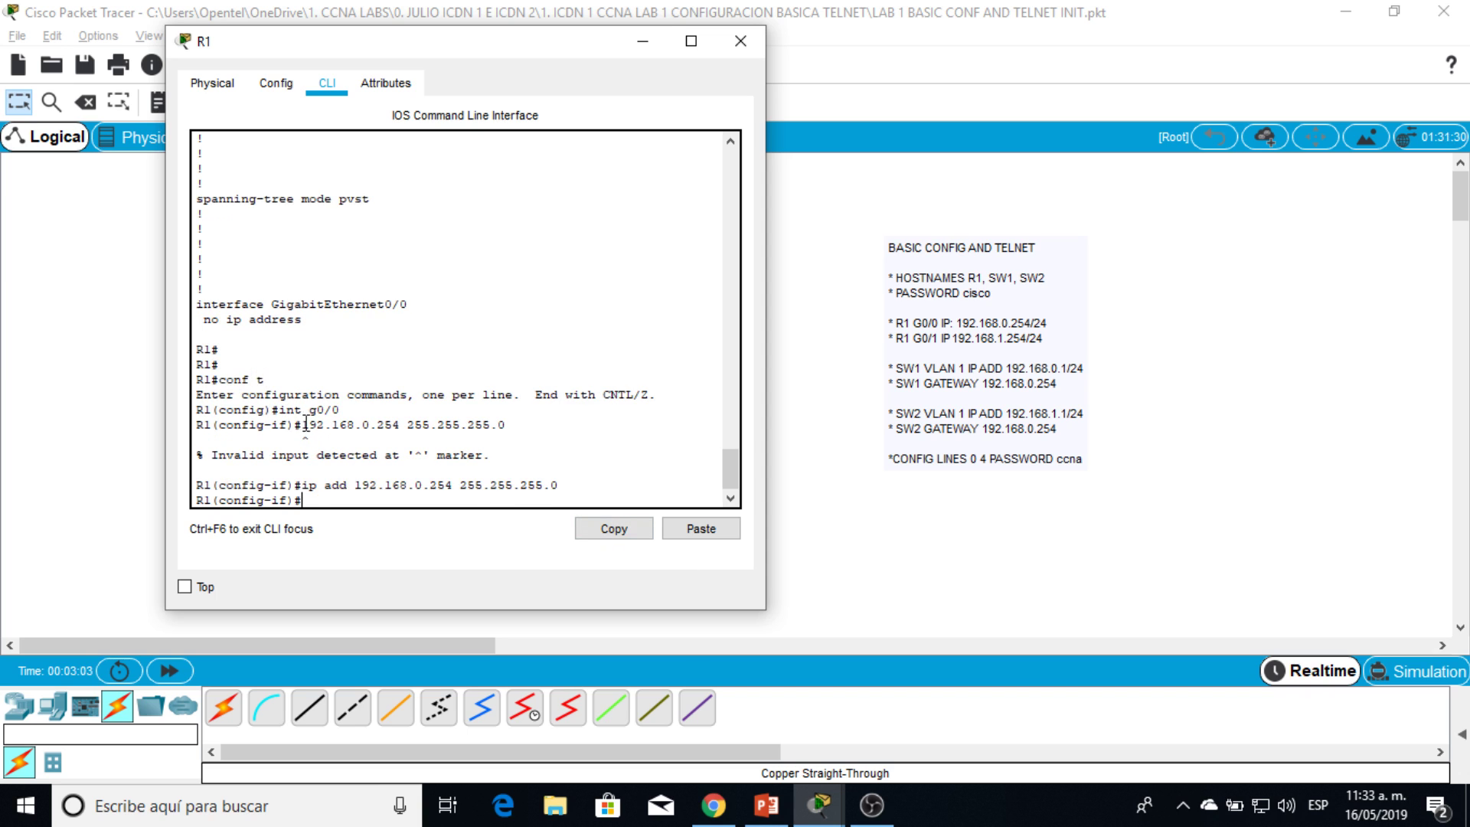
left_click_drag(310, 412, 339, 414)
left_click_drag(293, 485, 559, 487)
left_click(430, 494)
Step: Enable G0/0 with no shutdown so its link comes up
type("no shut down}")
key("Return")
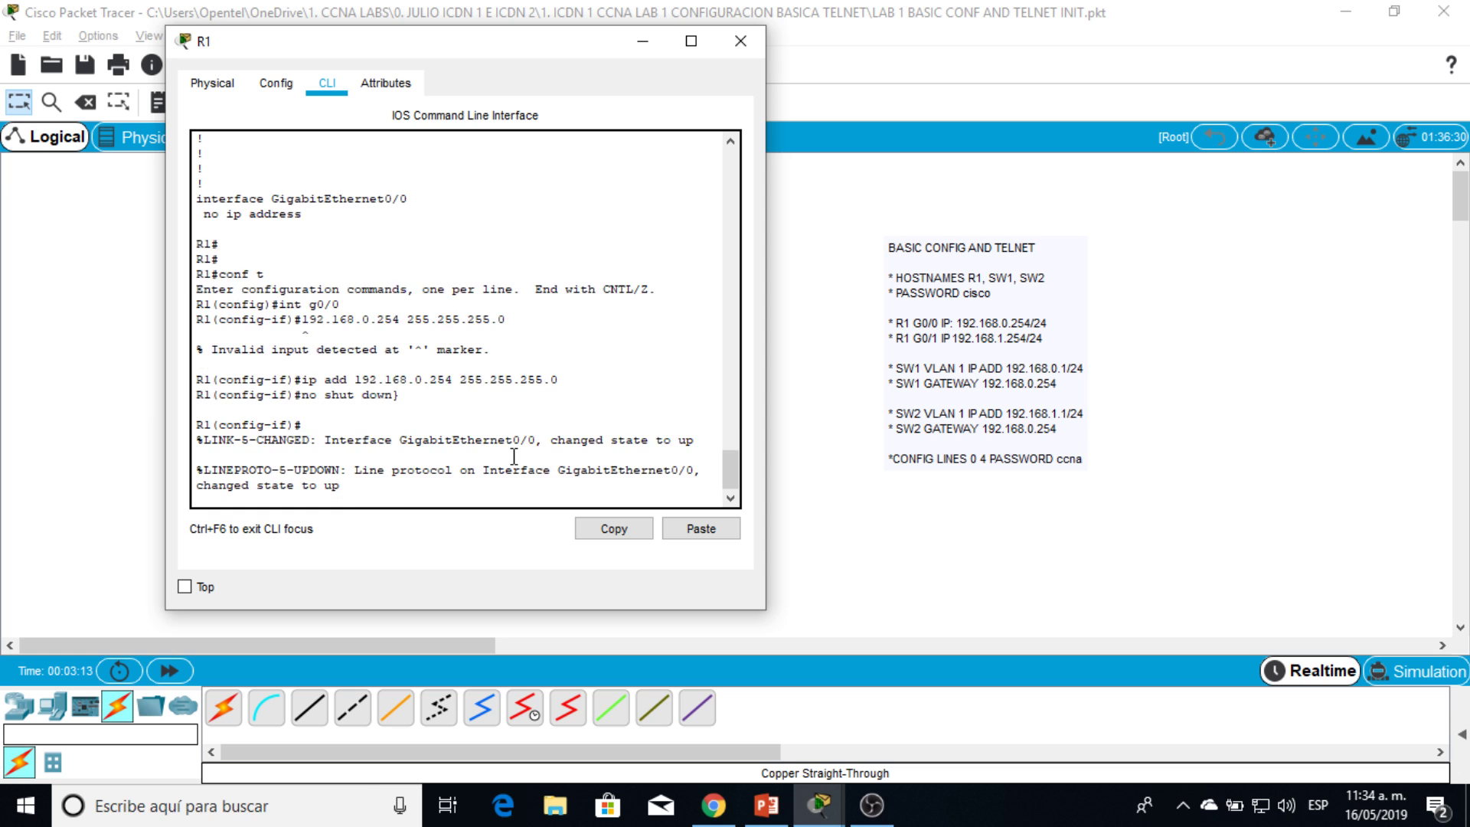
left_click_drag(528, 43, 1088, 59)
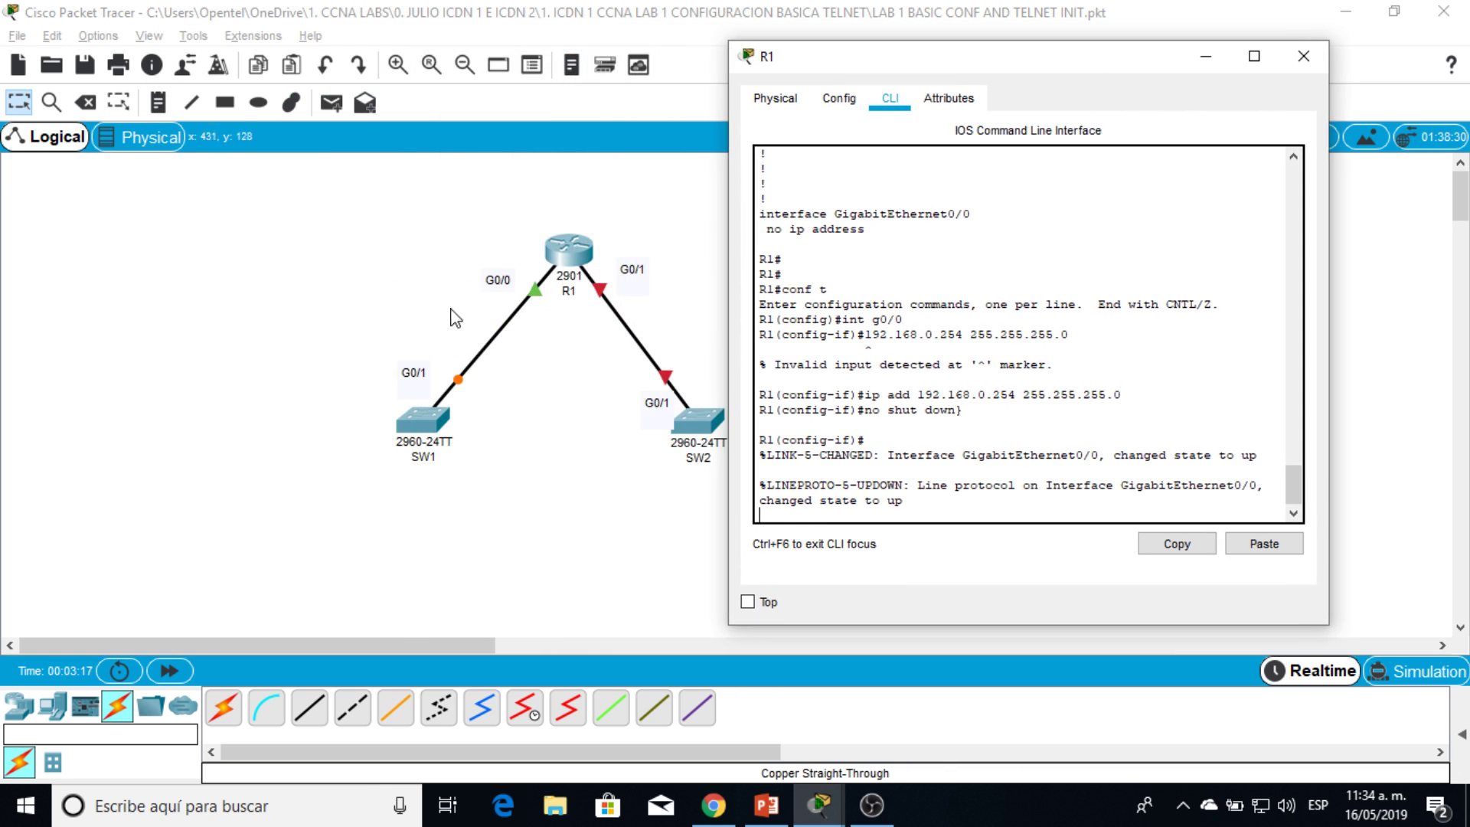
Step: Enter interface configuration for GigabitEthernet0/1 on R1
left_click_drag(930, 69, 317, 41)
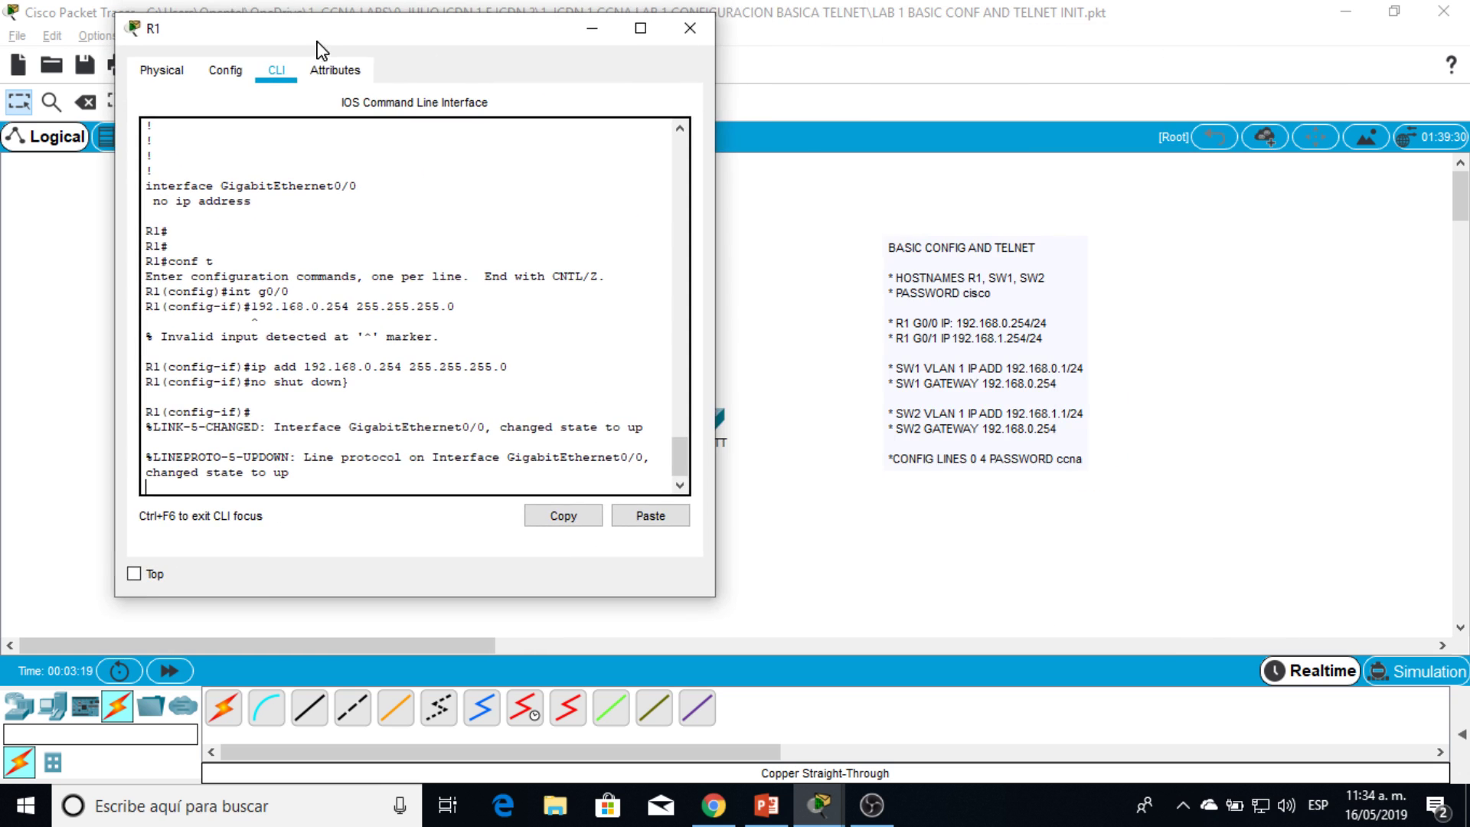
mouse_move(505, 39)
left_mouse_down()
mouse_move(354, 57)
mouse_move(501, 45)
left_mouse_up()
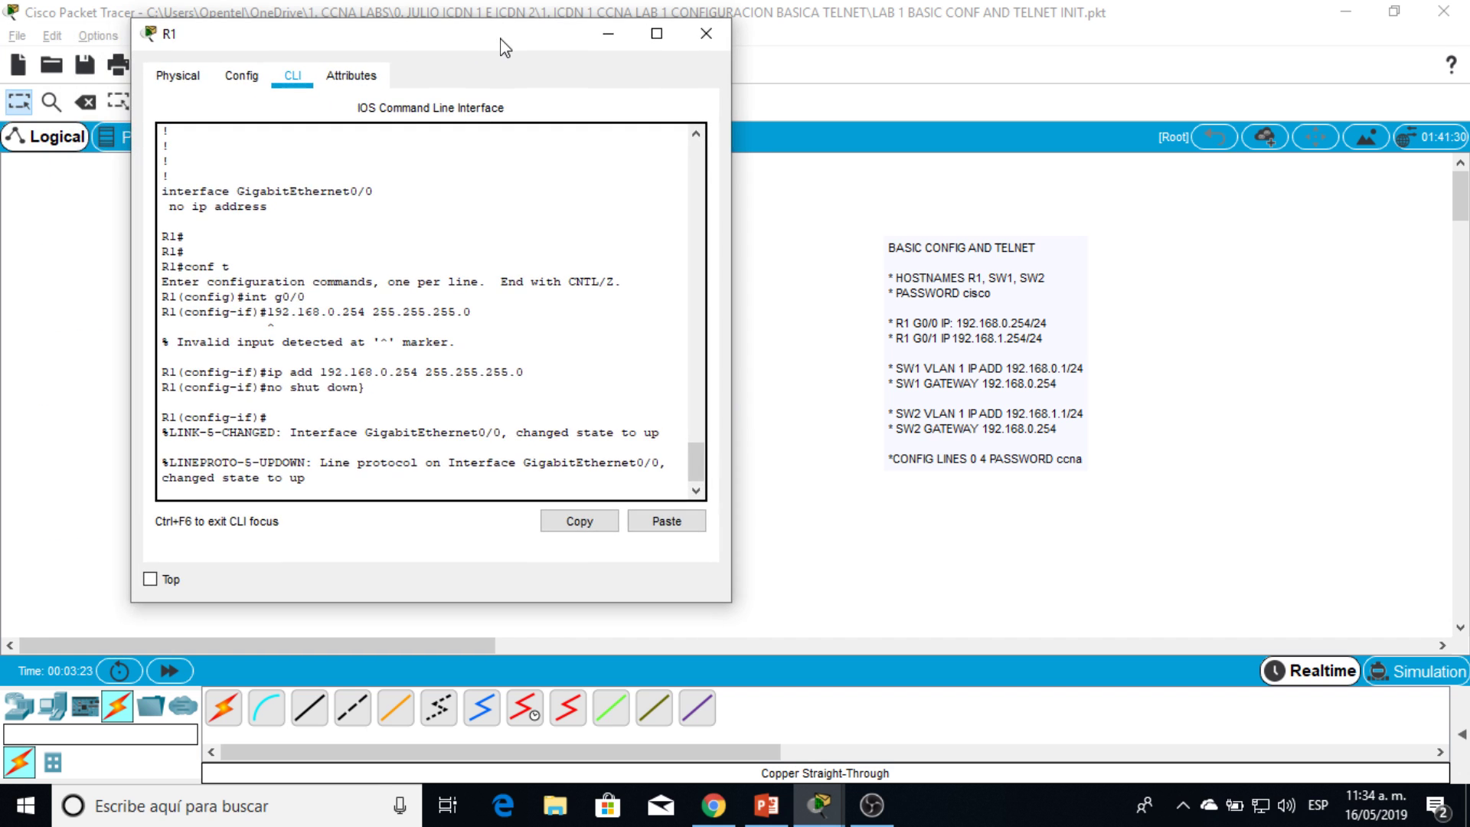
key("Return")
key("Return")
type("itn")
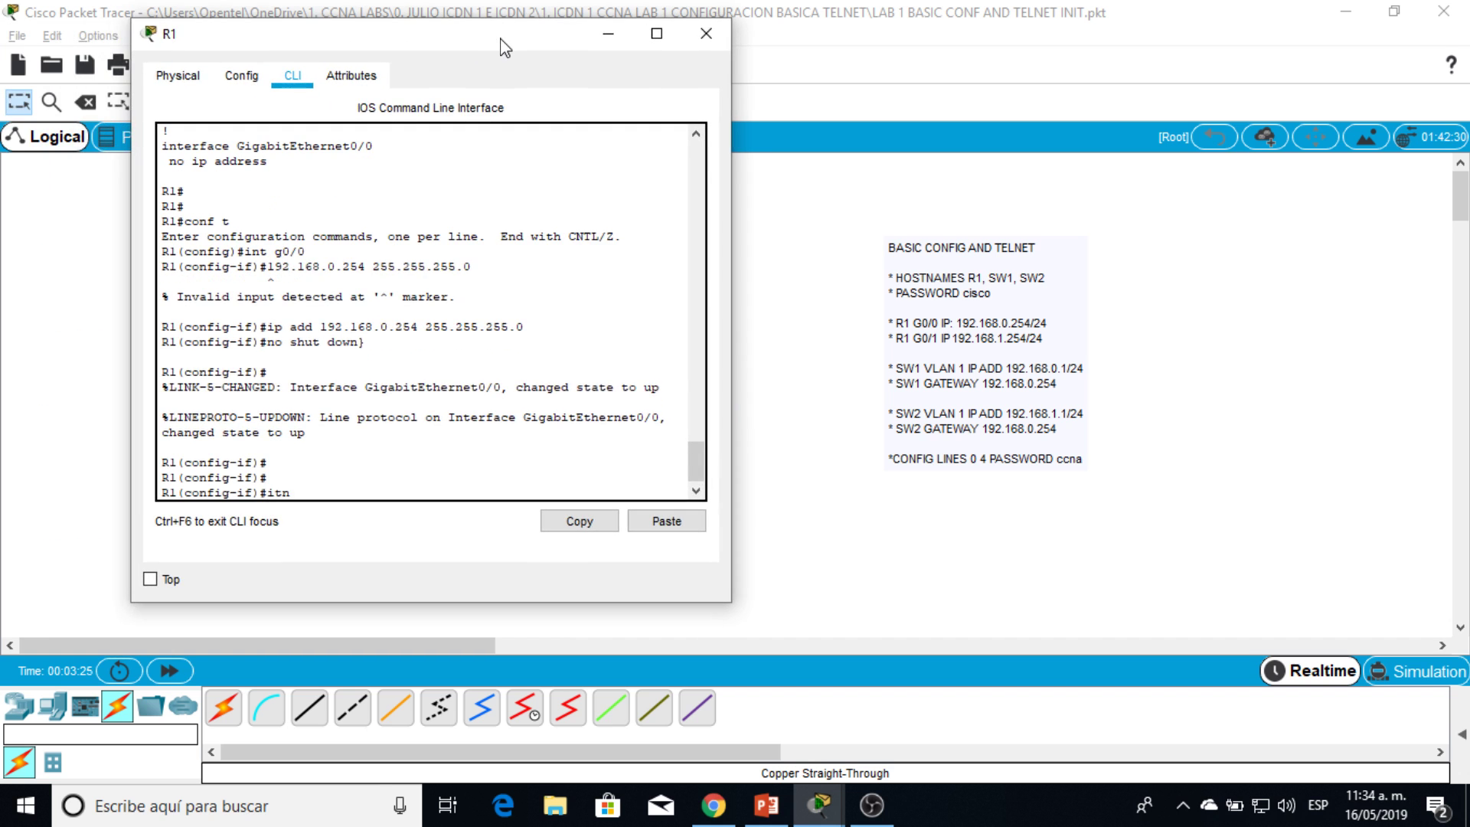
key("BackSpace")
key("BackSpace")
type("int g0/1")
key("Return")
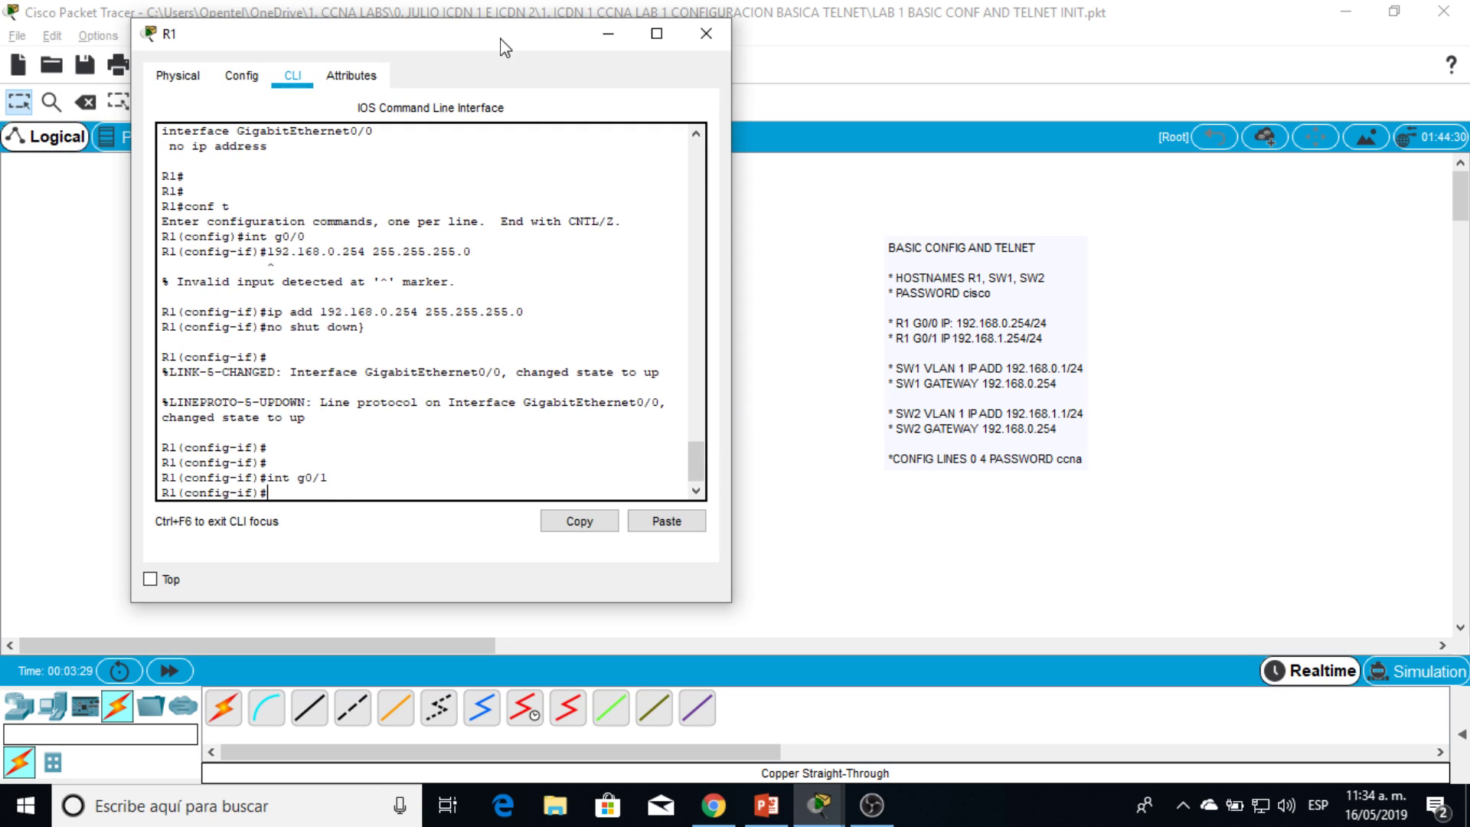
Step: Assign G0/1 the address 192.168.1.254 255.255.255.0
type("ip add")
key("Tab")
type("1")
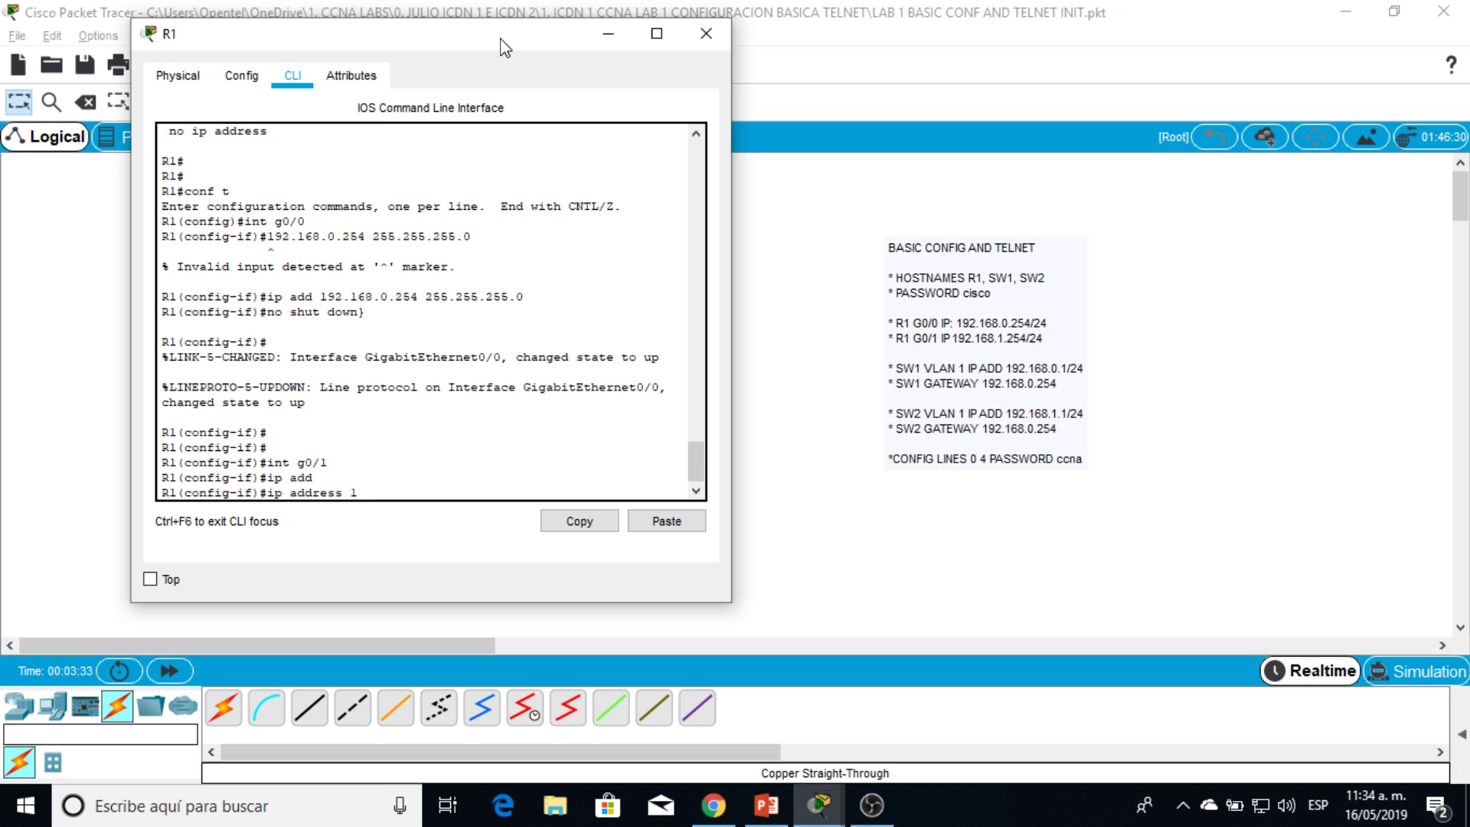
type("92.168.1.254 255.255.255.0")
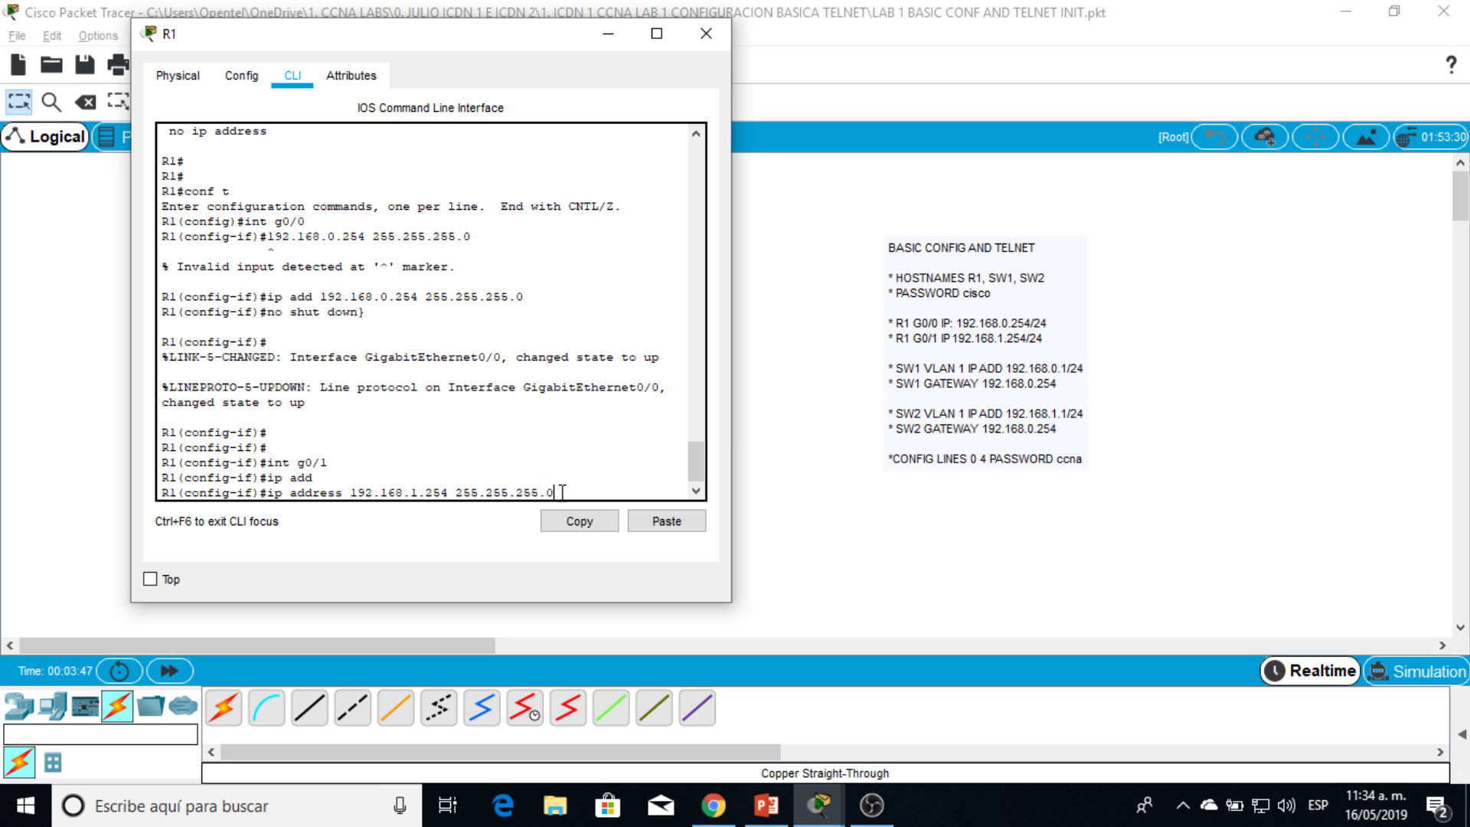
left_click_drag(556, 492, 457, 494)
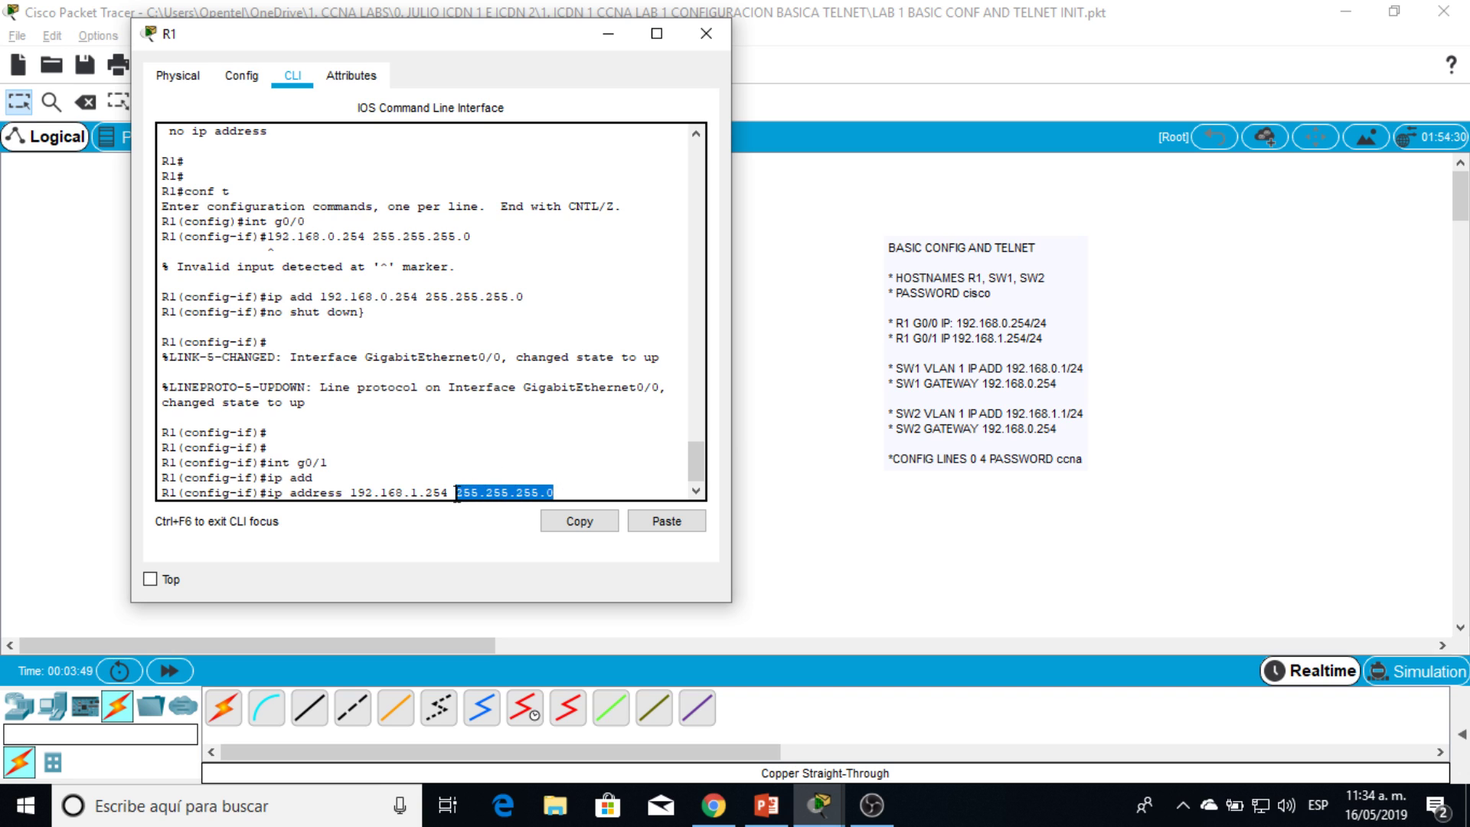
left_click(564, 492)
left_click_drag(564, 492, 478, 492)
left_click(572, 490)
key("Return")
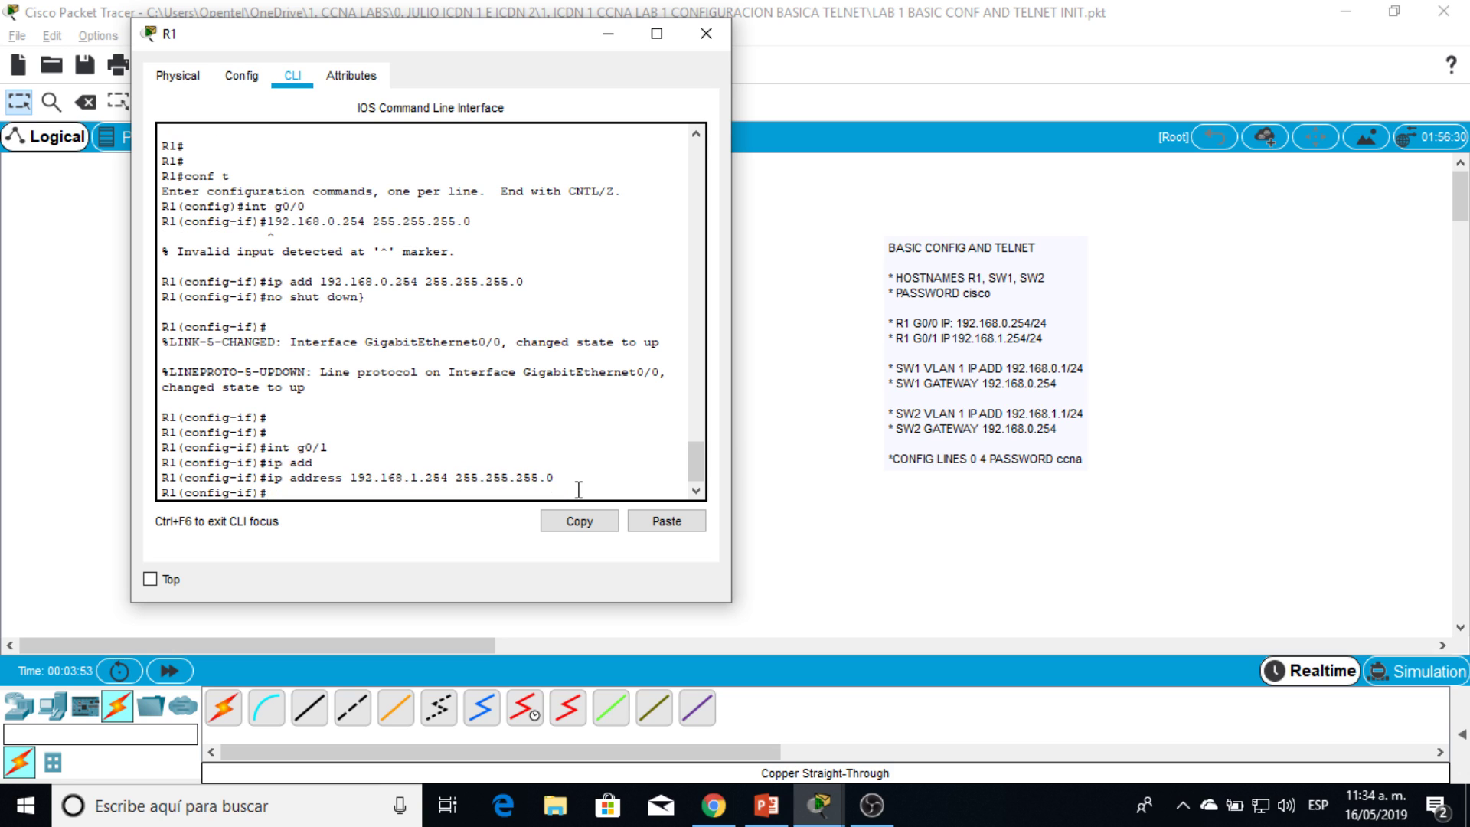
Step: Enable G0/1 with no shutdown so its link comes up
type("no shut down")
key("Return")
type("+")
key("Return")
key("Return")
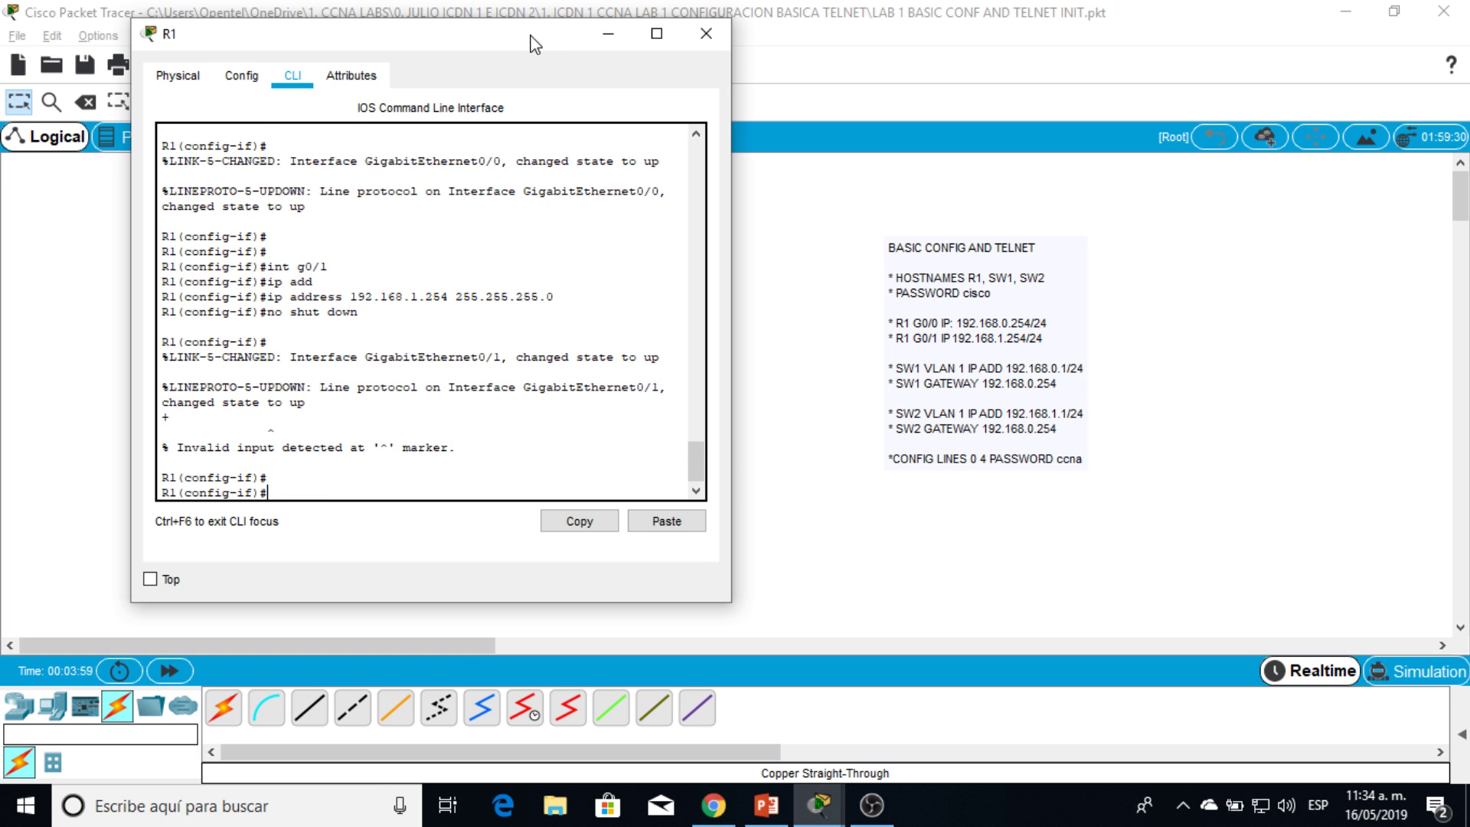
left_click_drag(536, 44, 1201, 65)
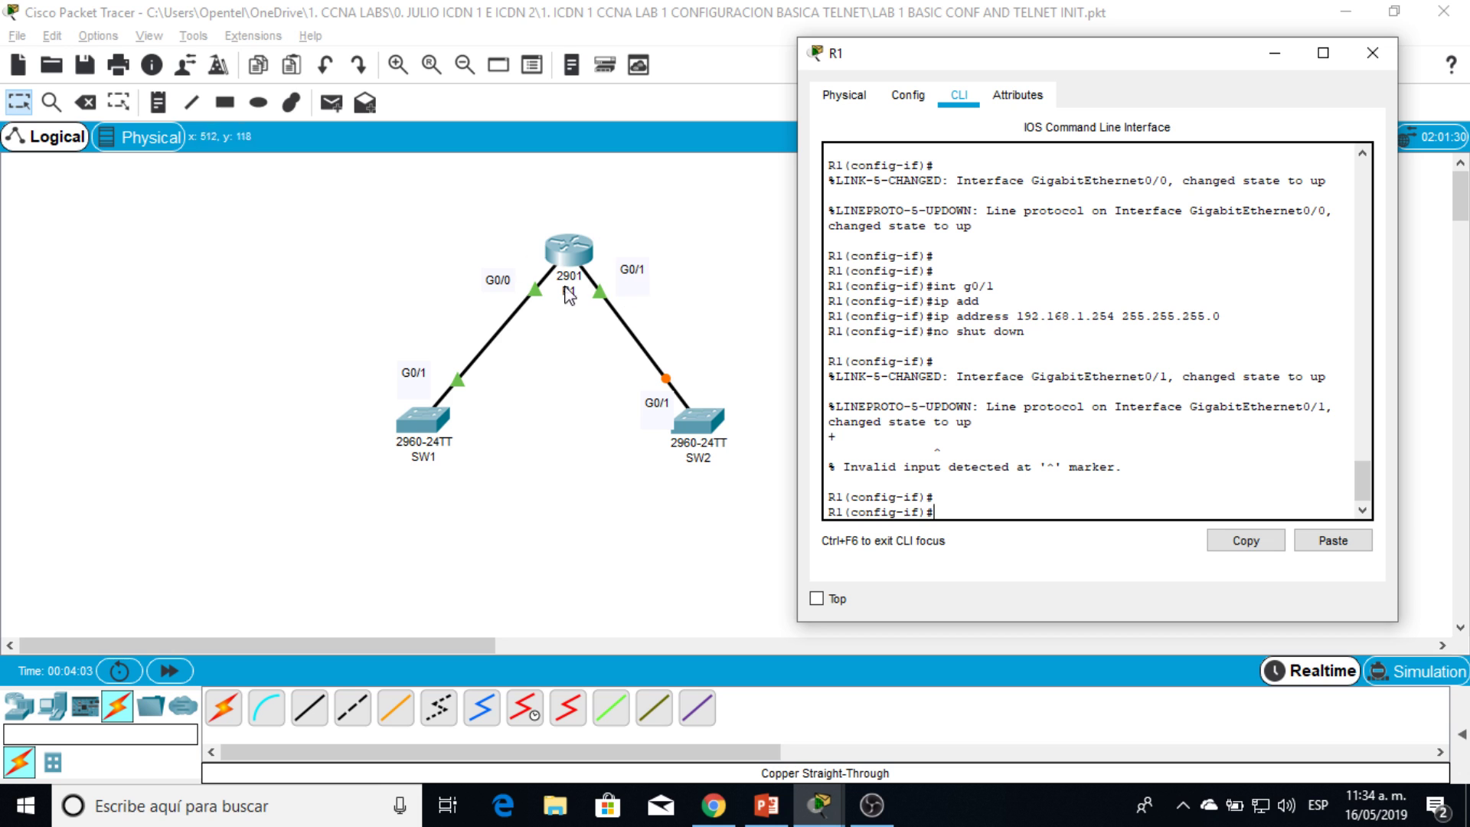
Step: Close R1's window, open SW1's CLI, and enter privileged mode
left_click_drag(1190, 52, 1111, 89)
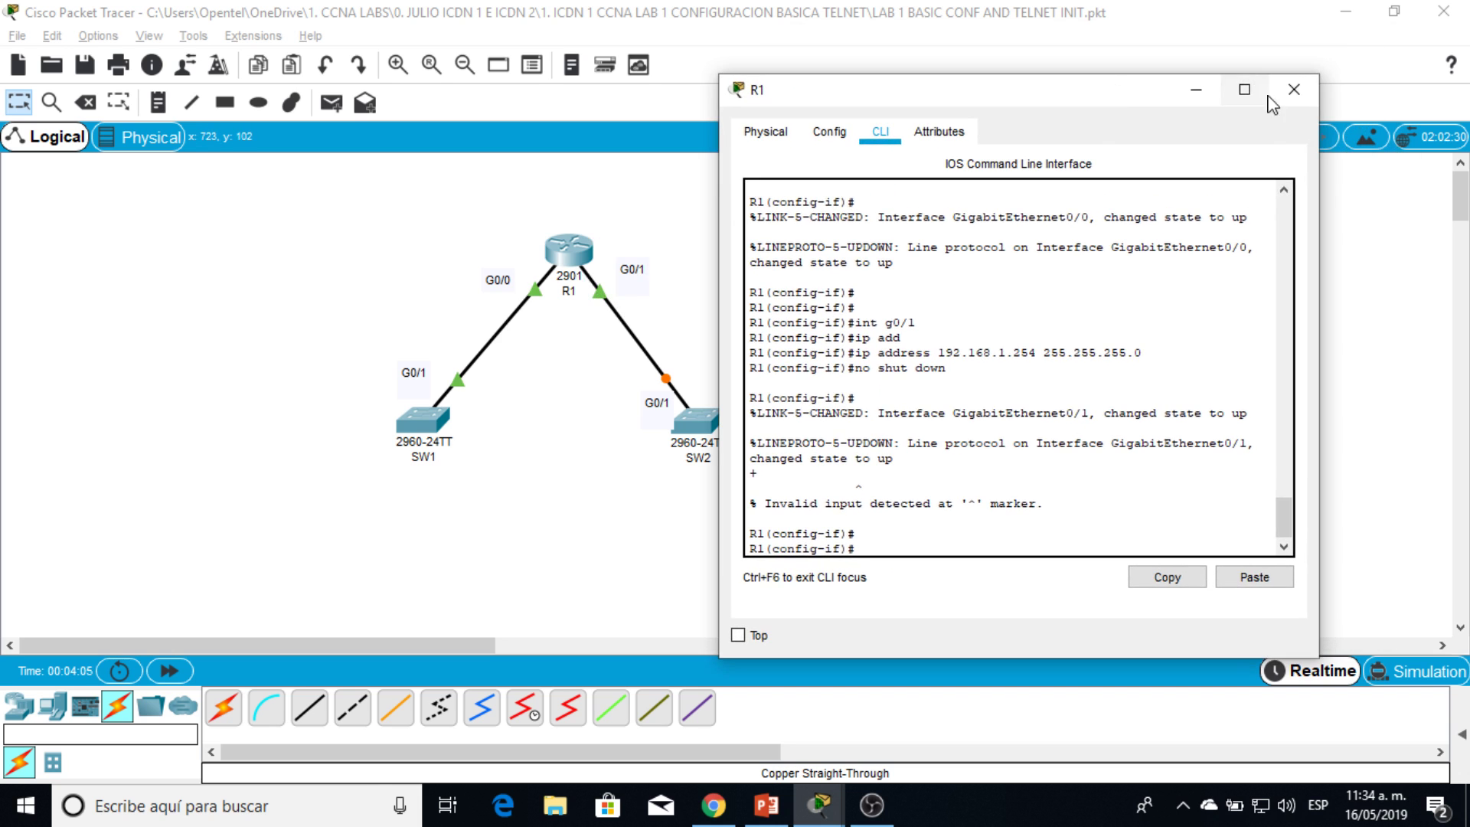
left_click(1293, 90)
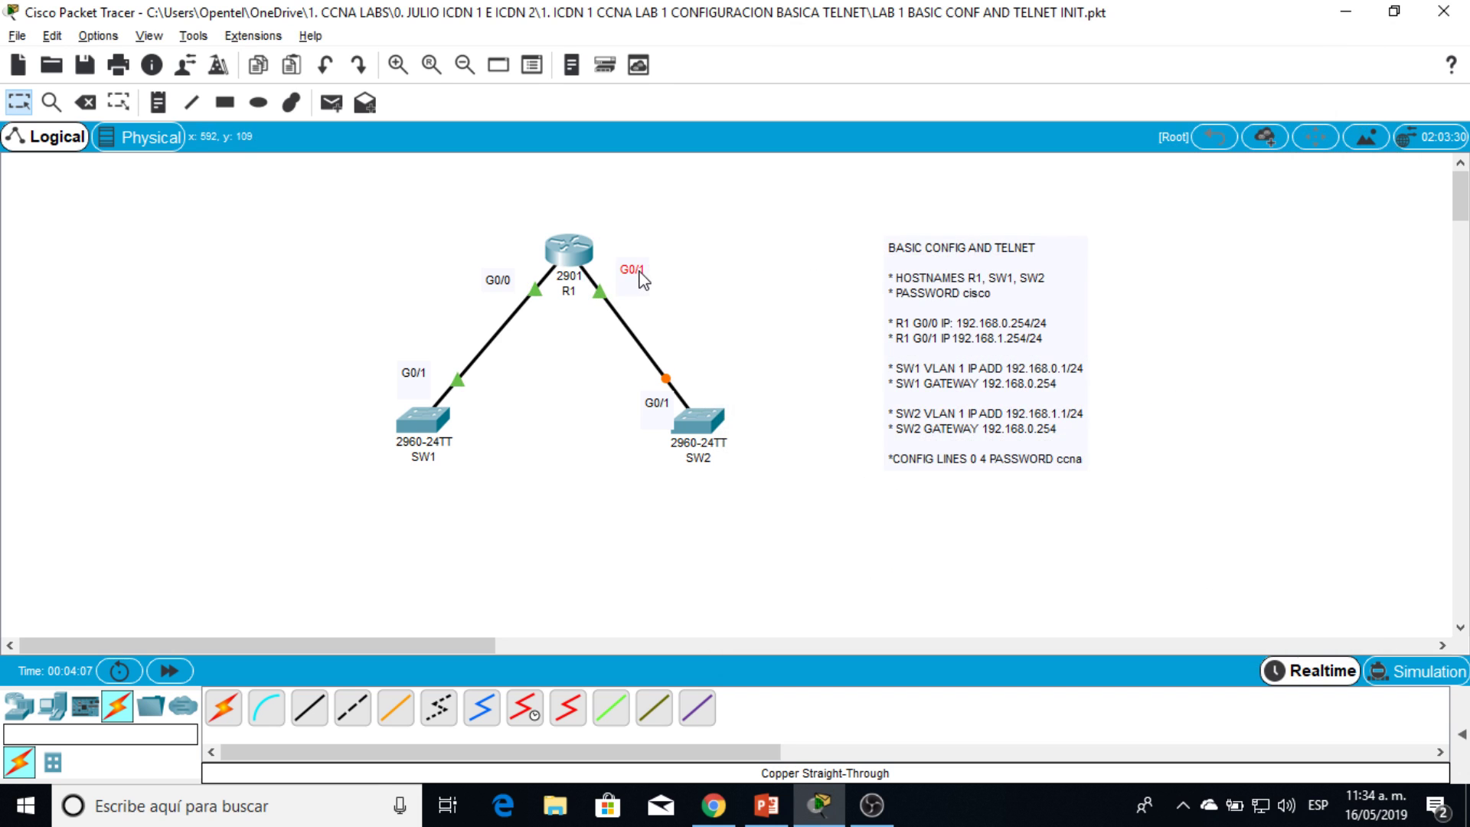
left_click_drag(639, 272, 631, 275)
left_click(436, 438)
left_click_drag(754, 116, 470, 75)
left_click(419, 138)
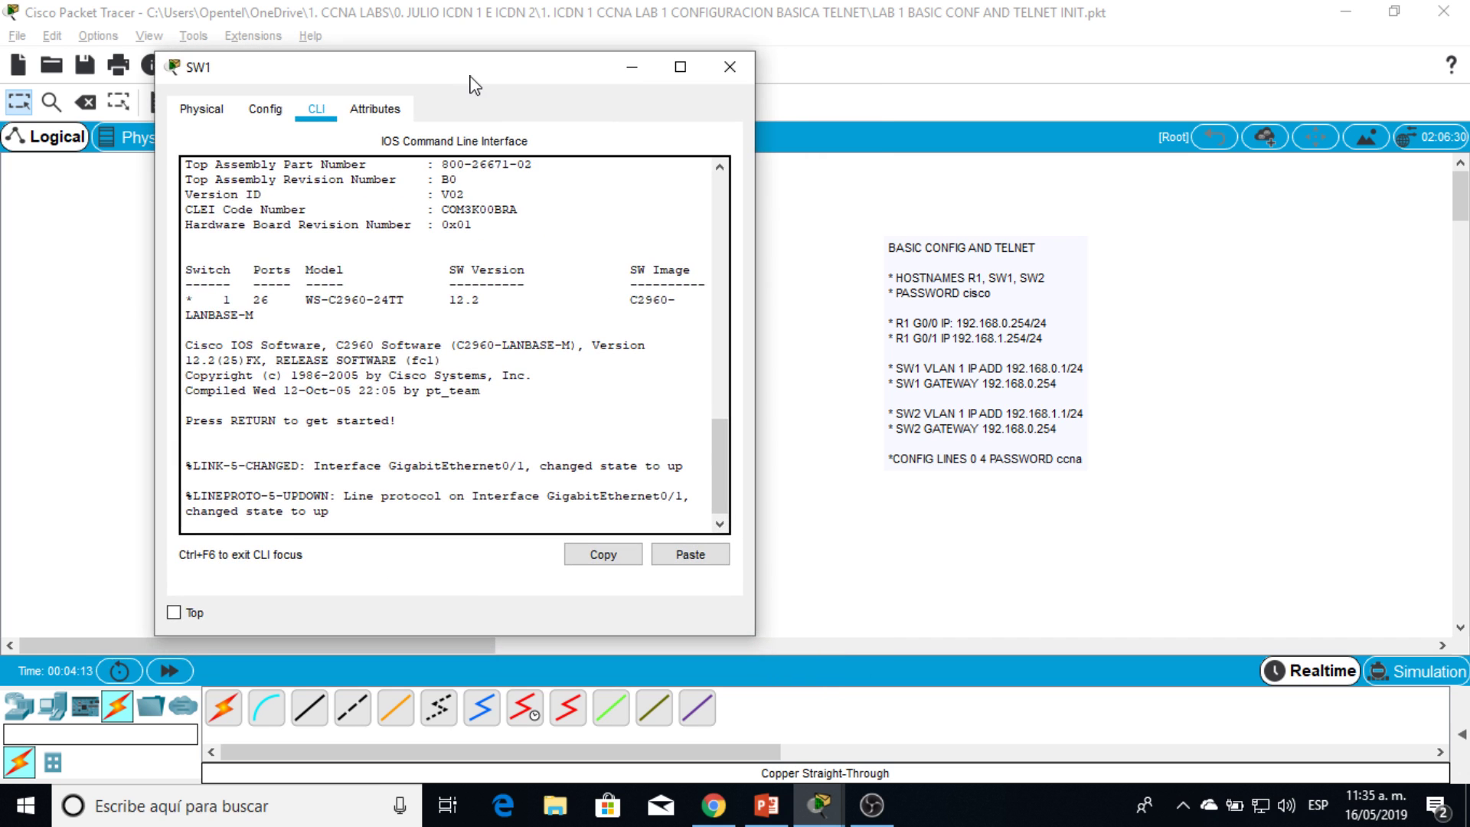
key("Return")
type("en")
key("Return")
key("Return")
Step: Name the switch SW1 and give it an enable secret
key("Return")
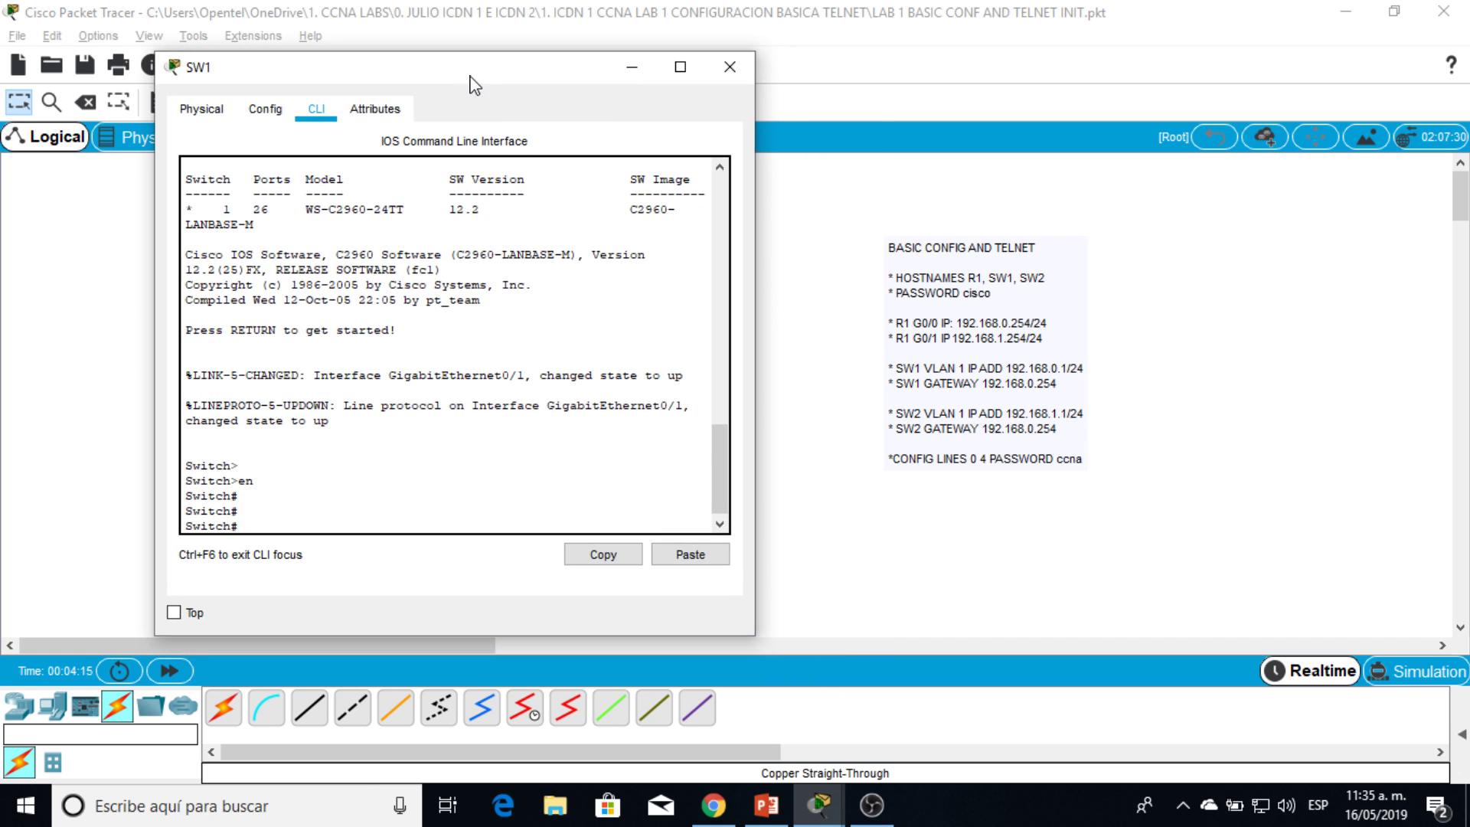
type("conf t")
key("Return")
type("ho SW")
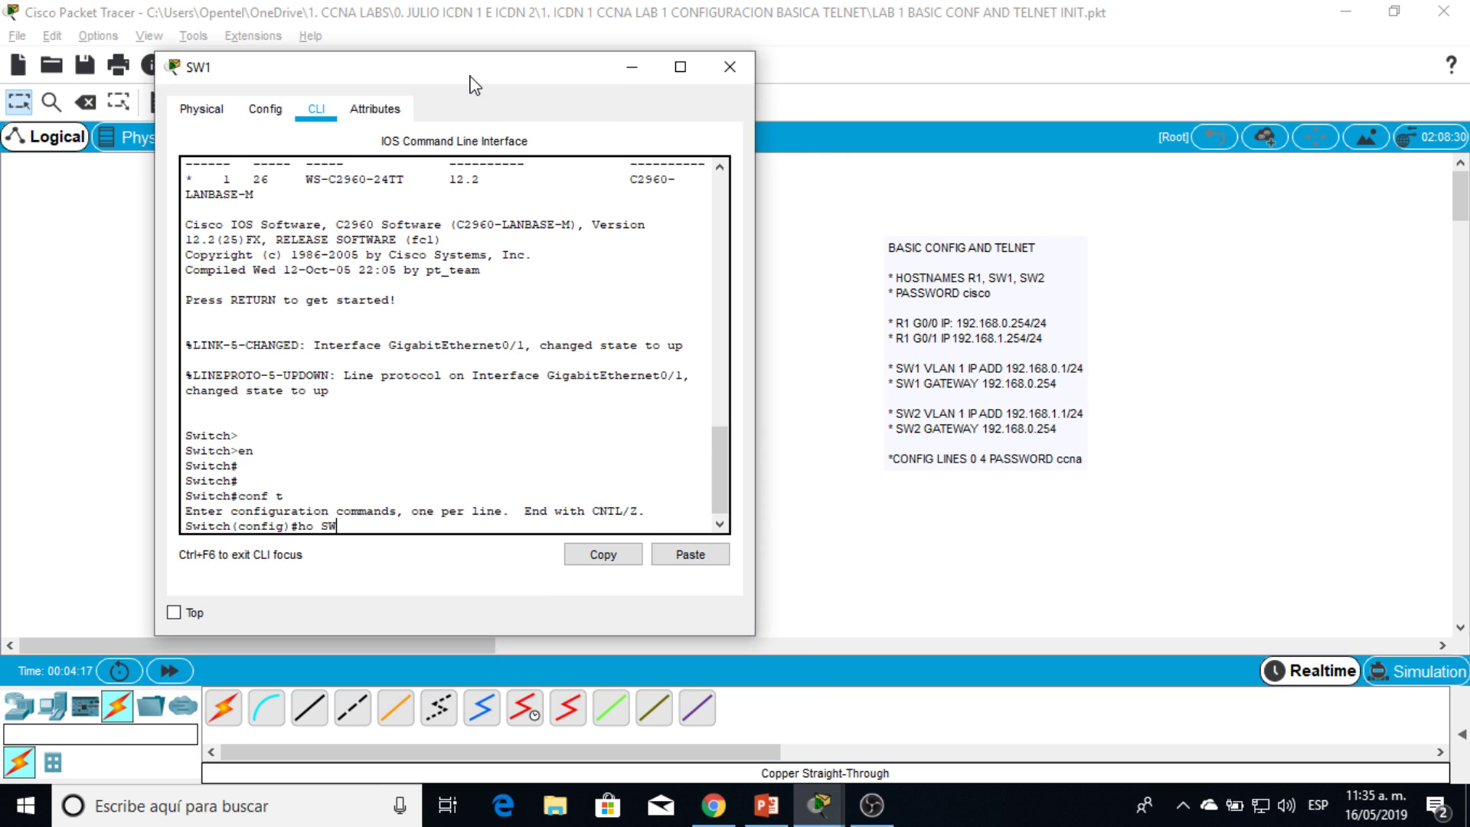
type("1")
key("Return")
type("enab")
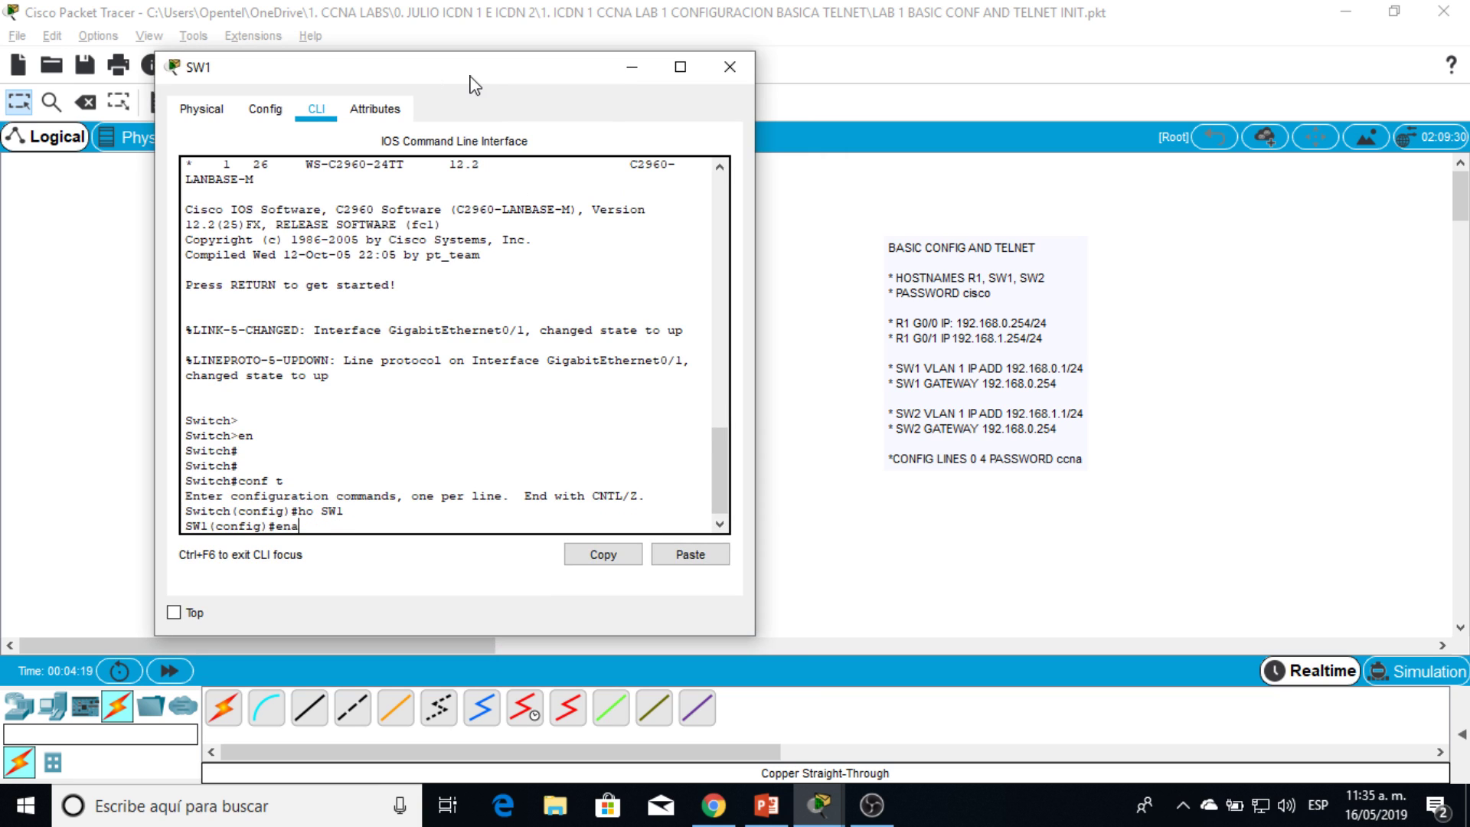
key("Tab")
type("secret")
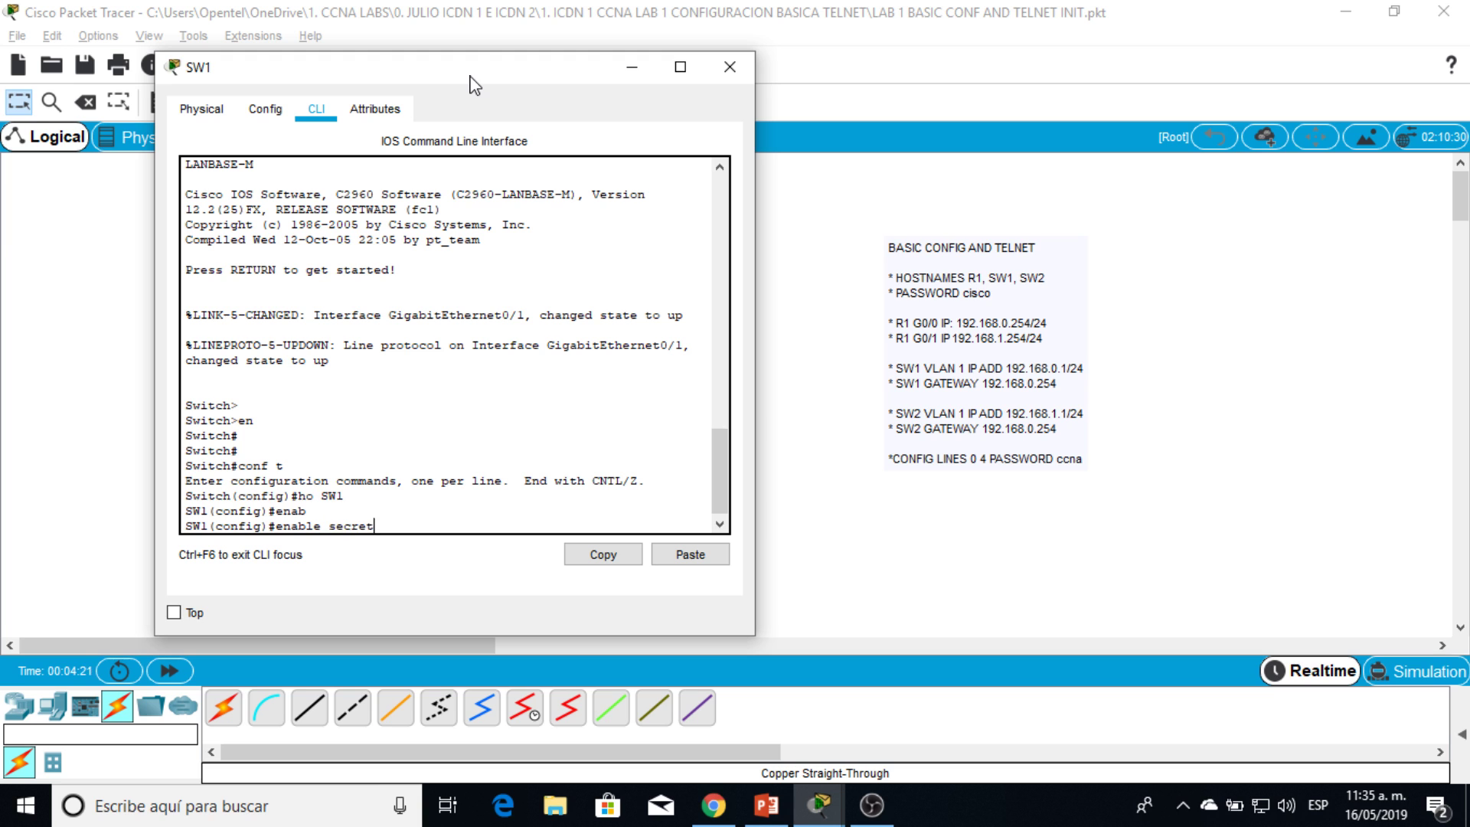
type(" cisco")
key("Return")
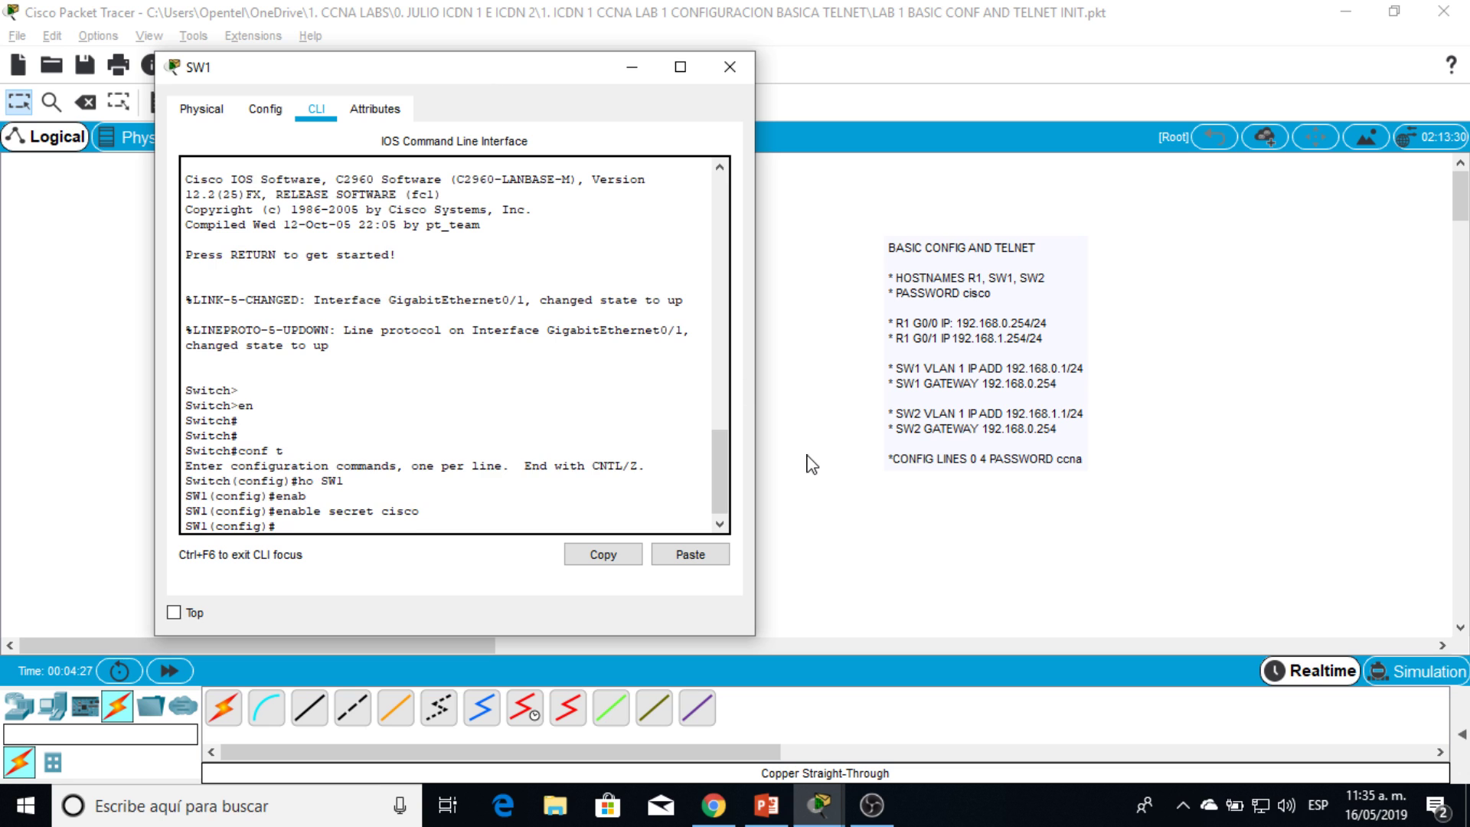
Step: Give interface VLAN 1 the address 192.168.0.1 255.255.255.0 and enable it
key("Return")
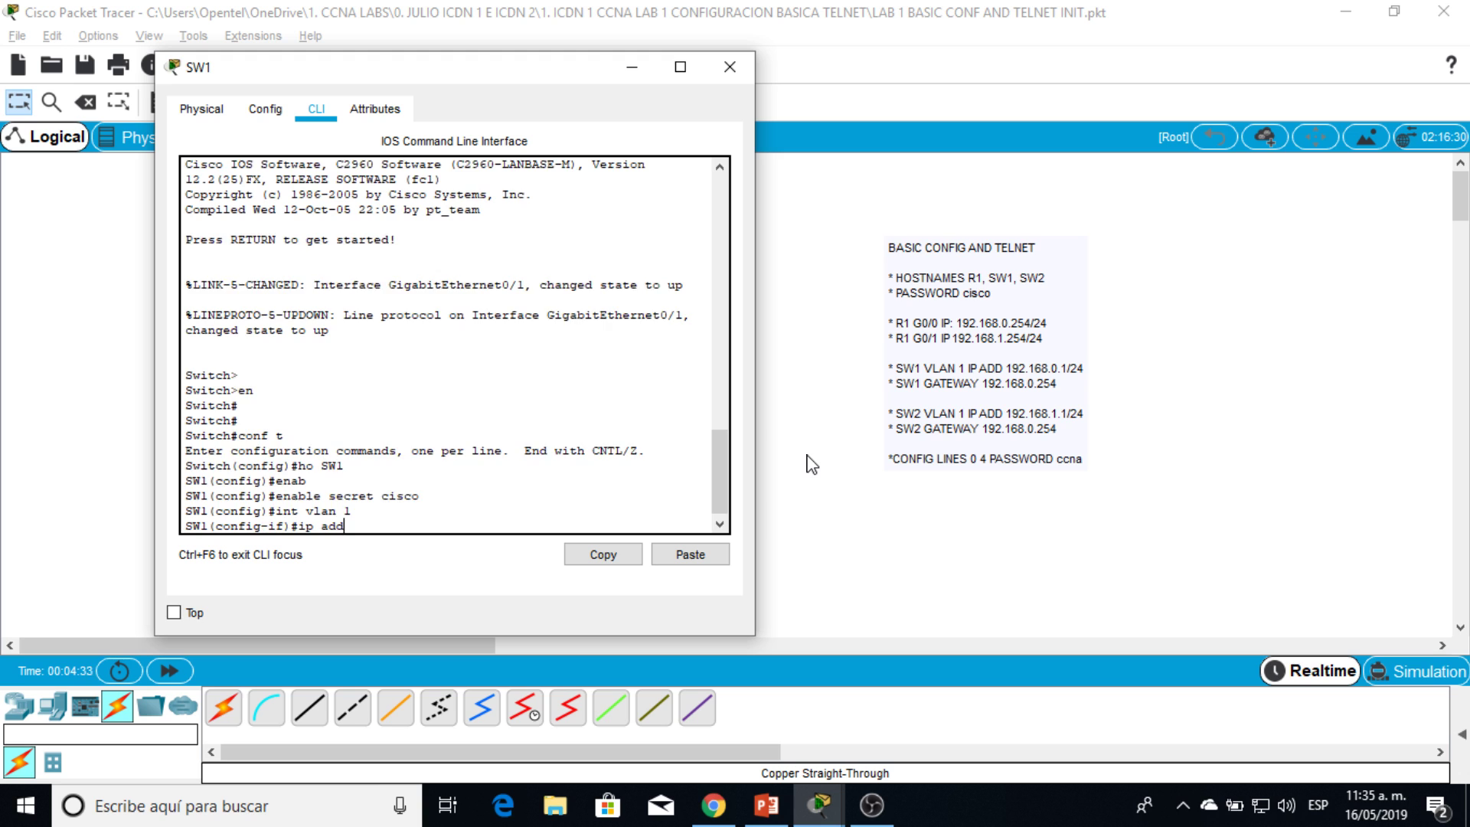
type("ip add")
key("Tab")
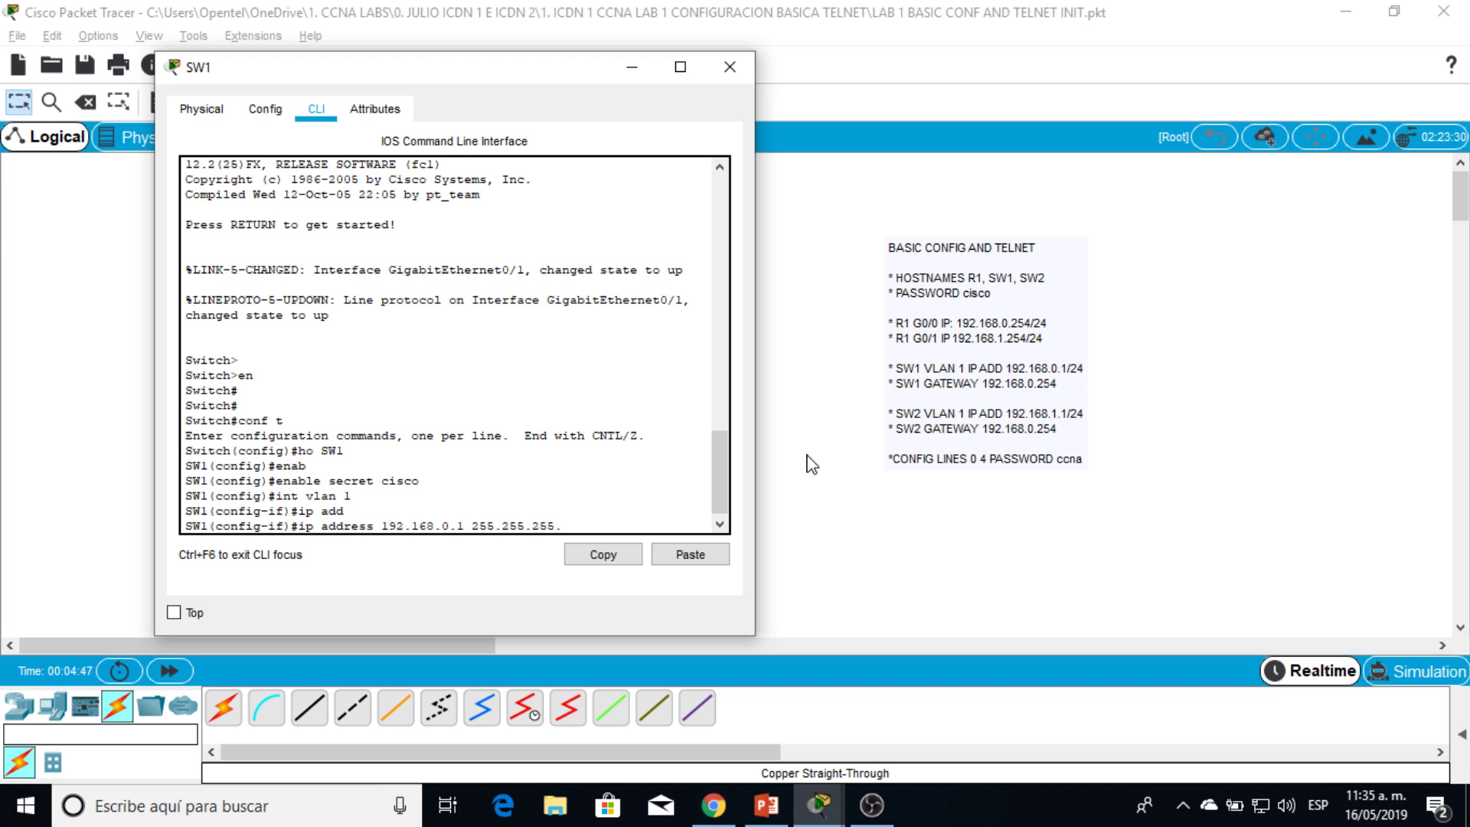
key("Return")
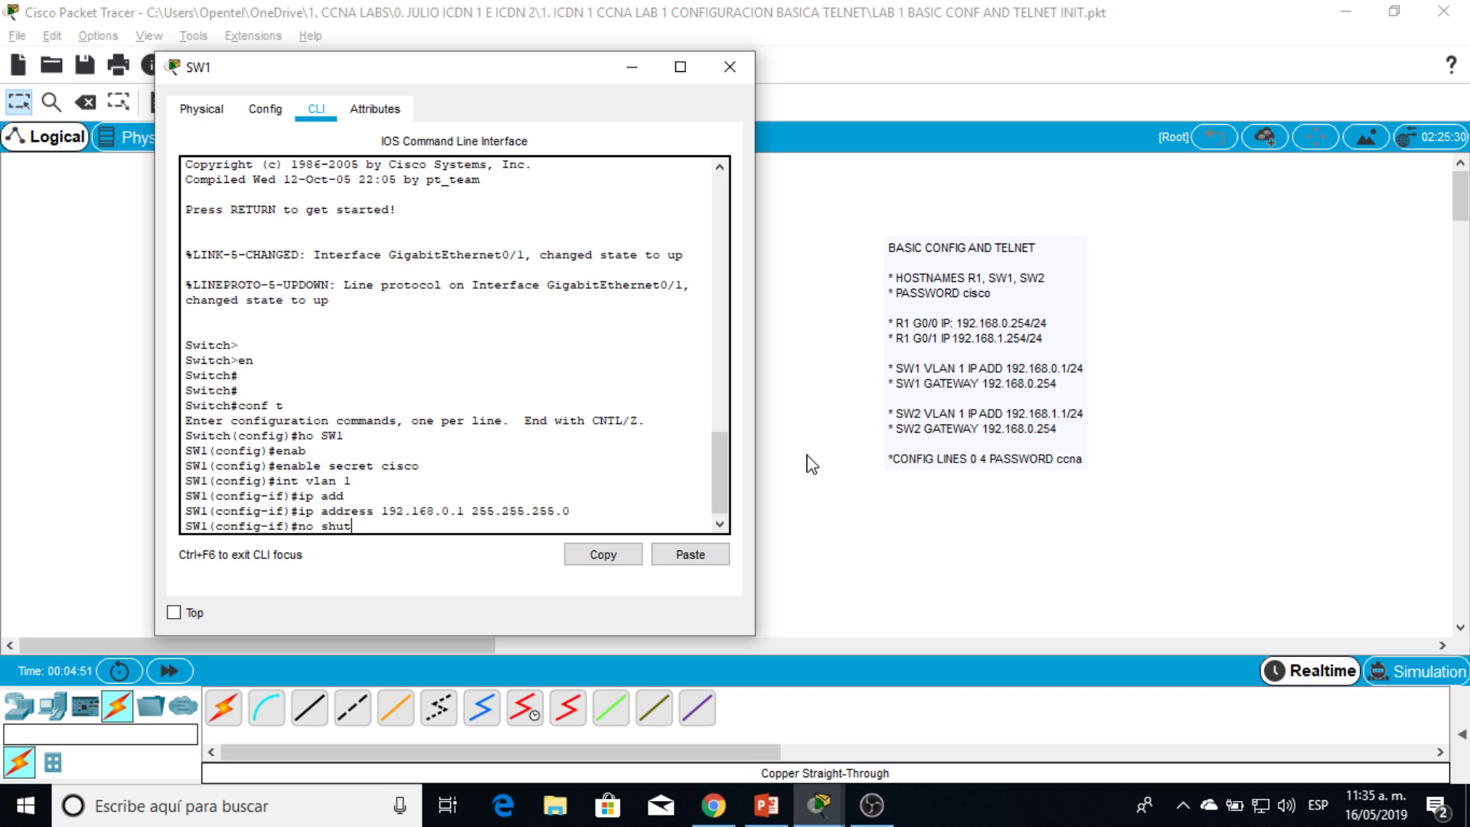
type("no shut")
key("Return")
key("Return")
key("Return")
key("Return")
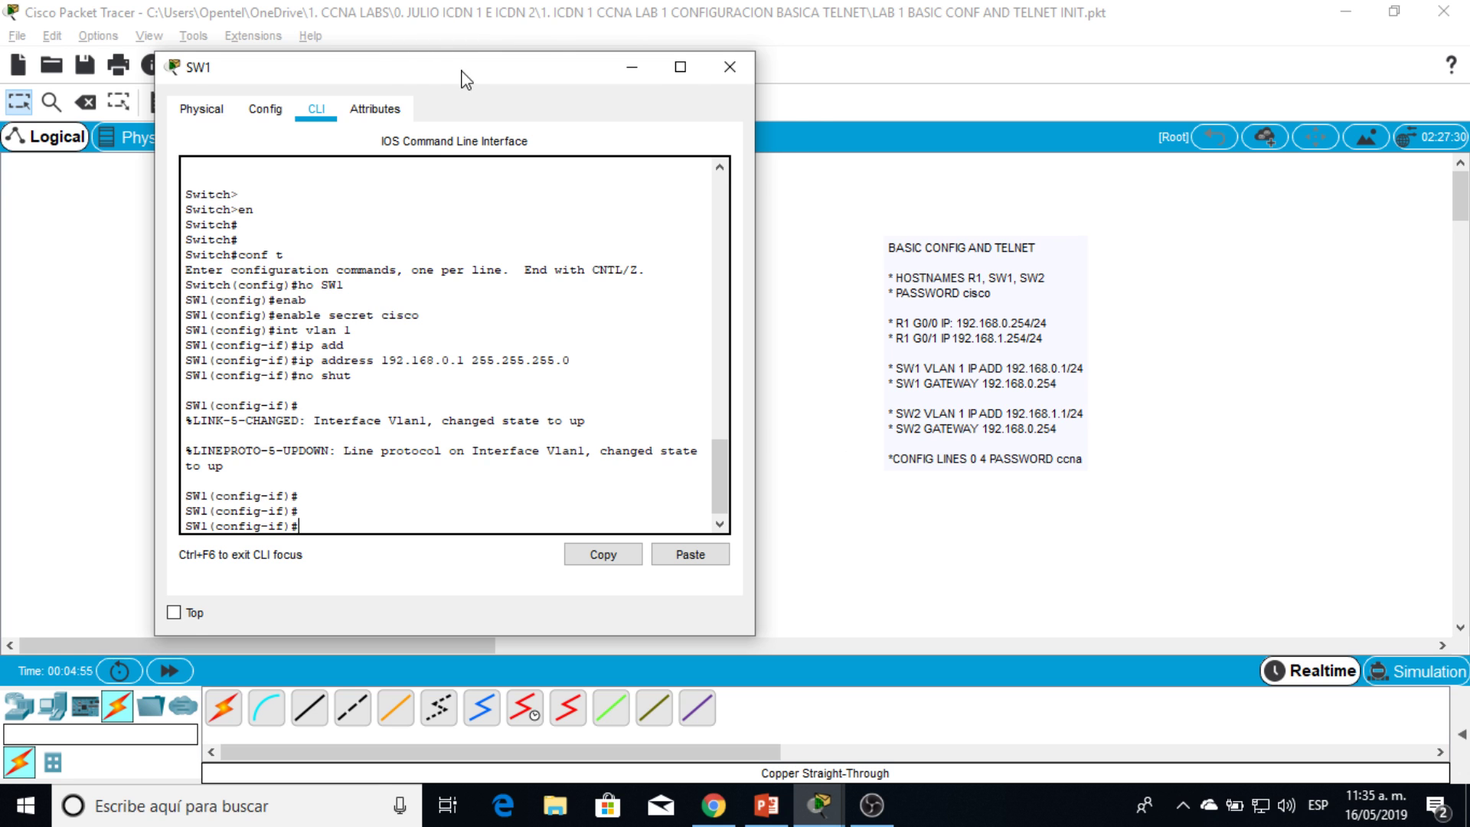
Step: Exit configuration on SW1 and ping 192.168.0.254, getting 4 of 5 replies
left_click_drag(460, 70, 1050, 50)
key("Return")
key("Return")
type("end")
key("Return")
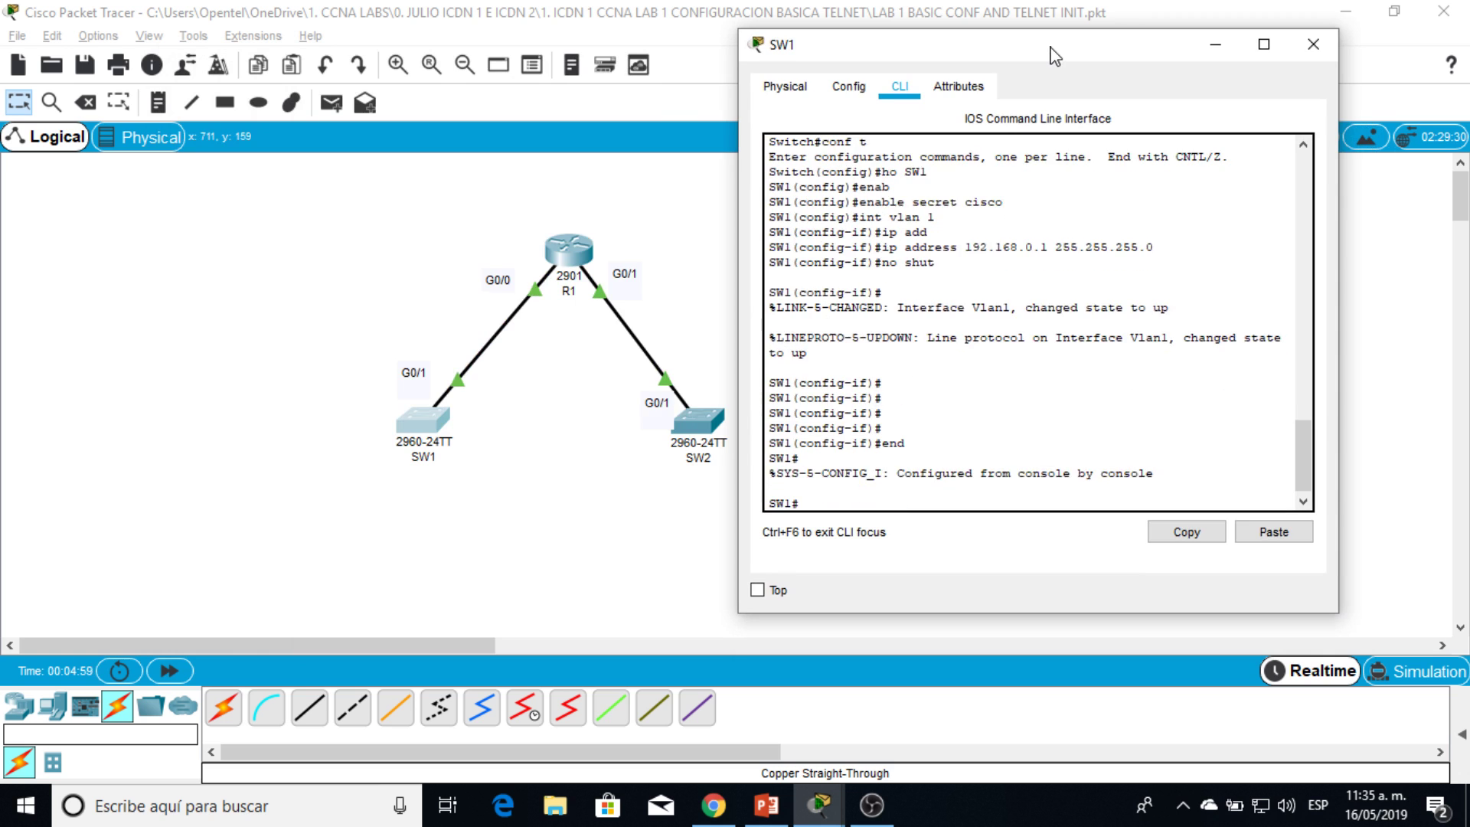
key("Return")
key("Return")
key("Return")
key("Return")
key("Return")
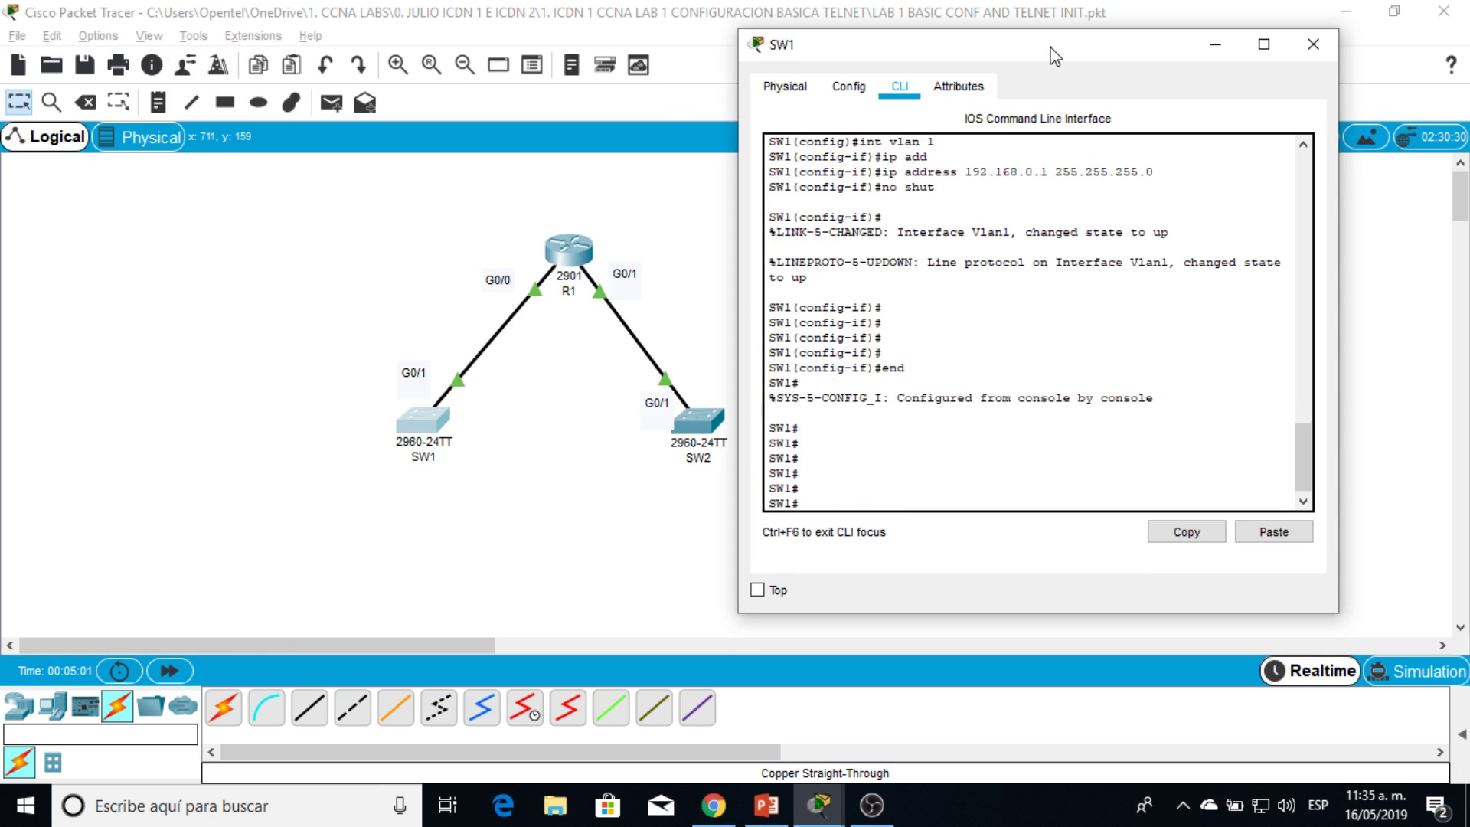
type("ping 192.168.0.254")
key("Return")
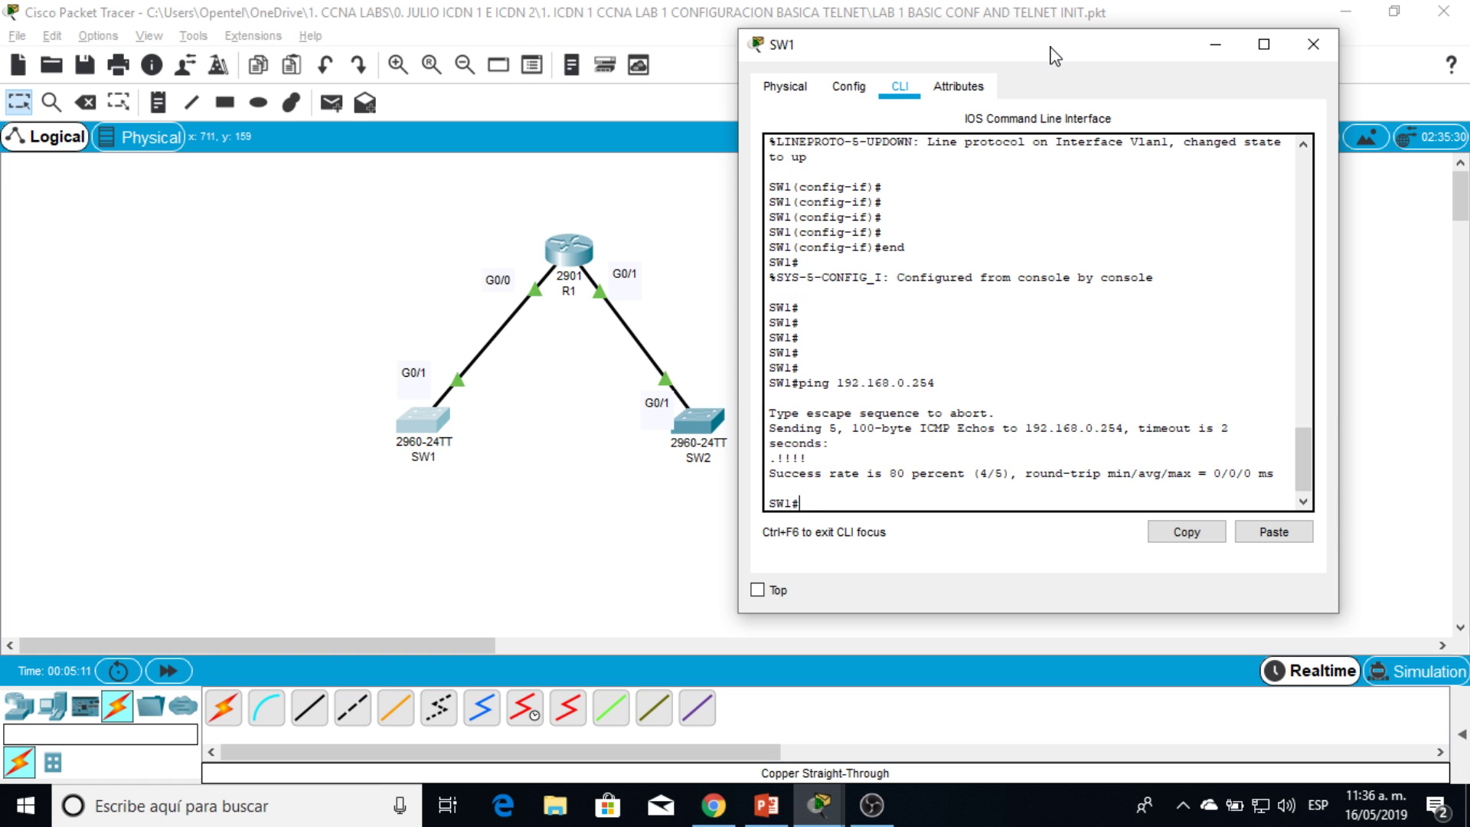
left_click_drag(1069, 61, 1007, 120)
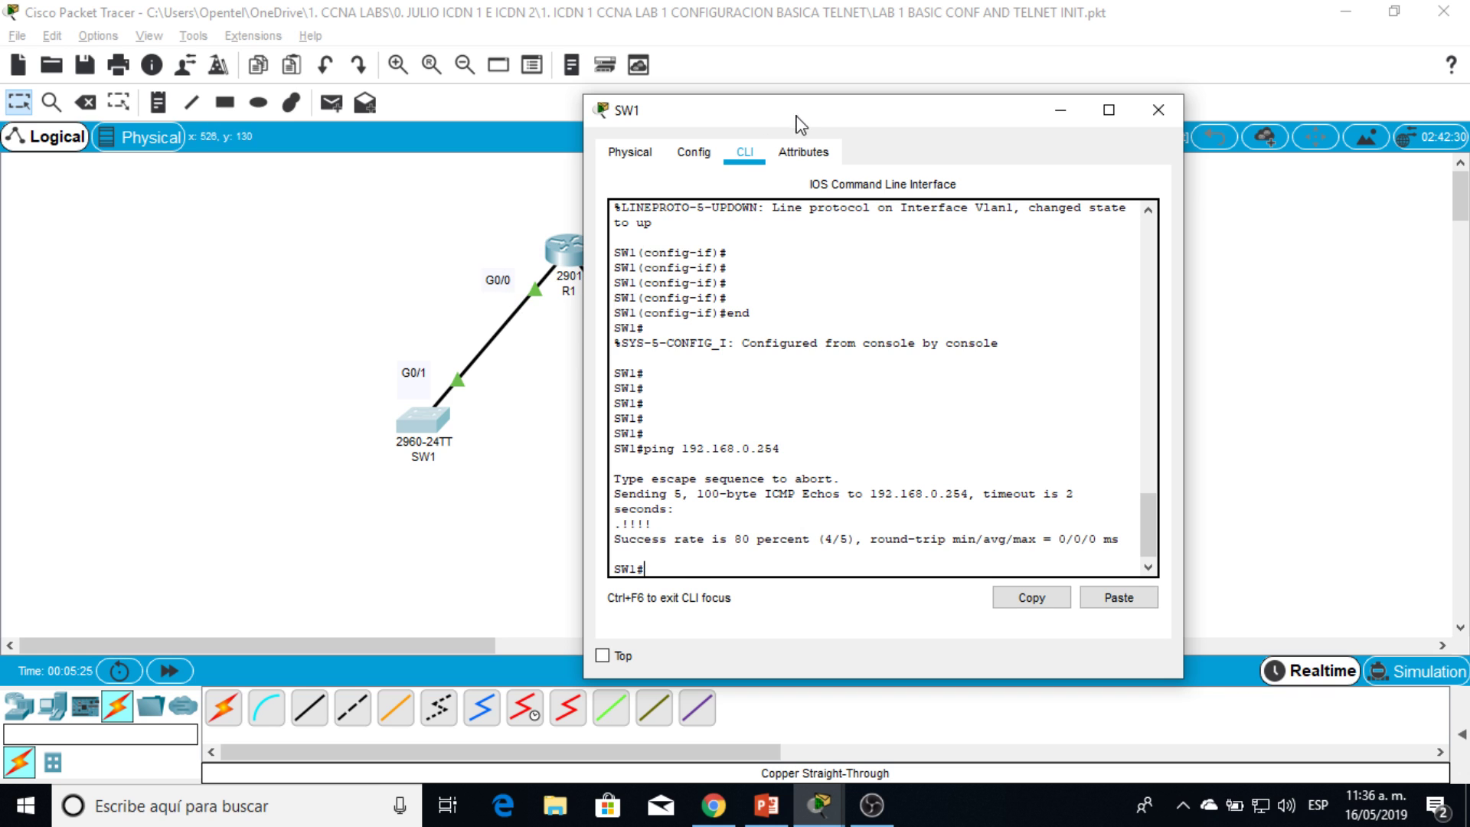
left_click_drag(799, 117, 577, 75)
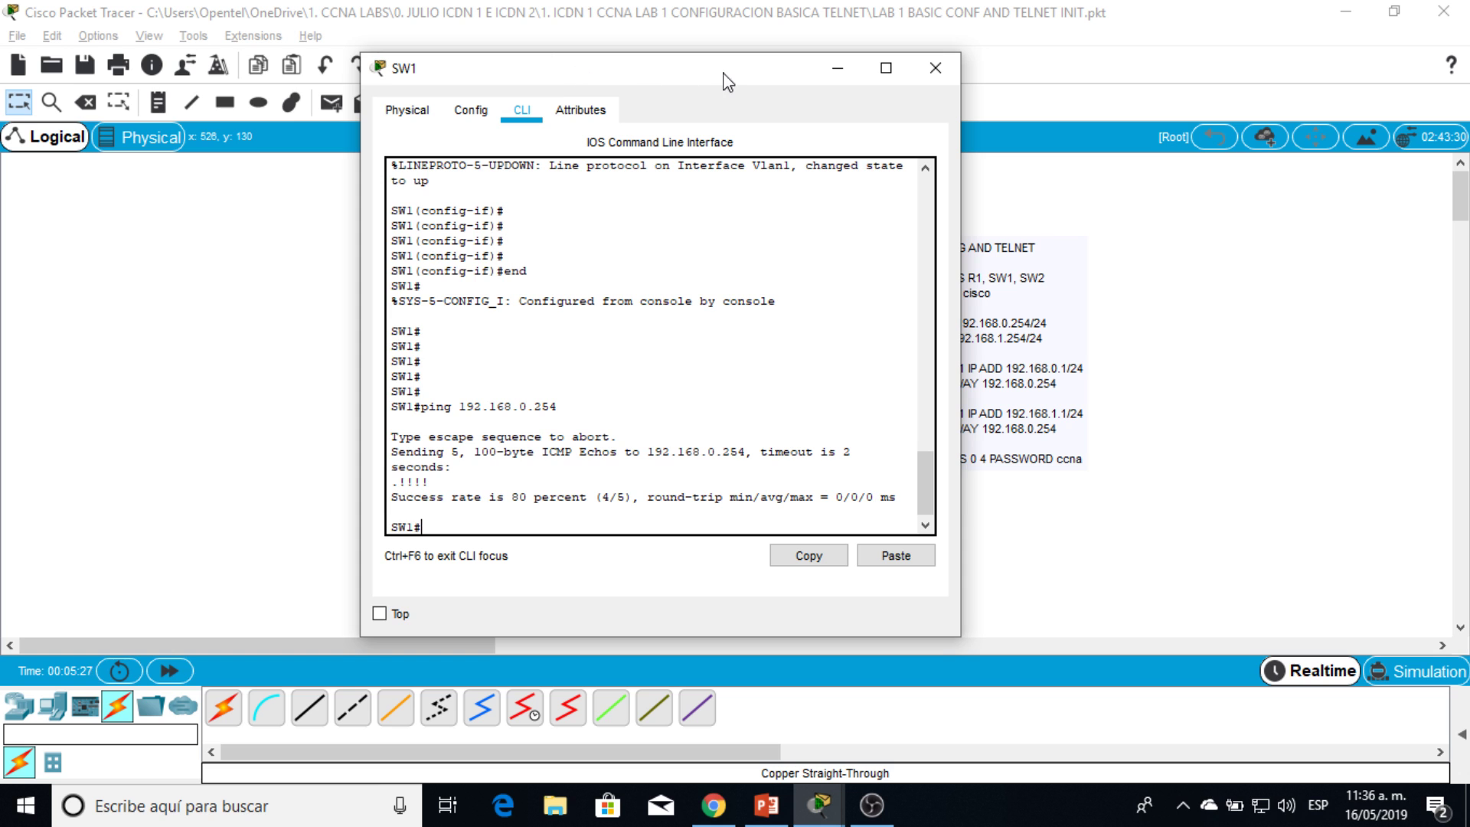
Step: Minimize SW1's device window to reveal the R1–SW1–SW2 topology and notes
left_click(838, 70)
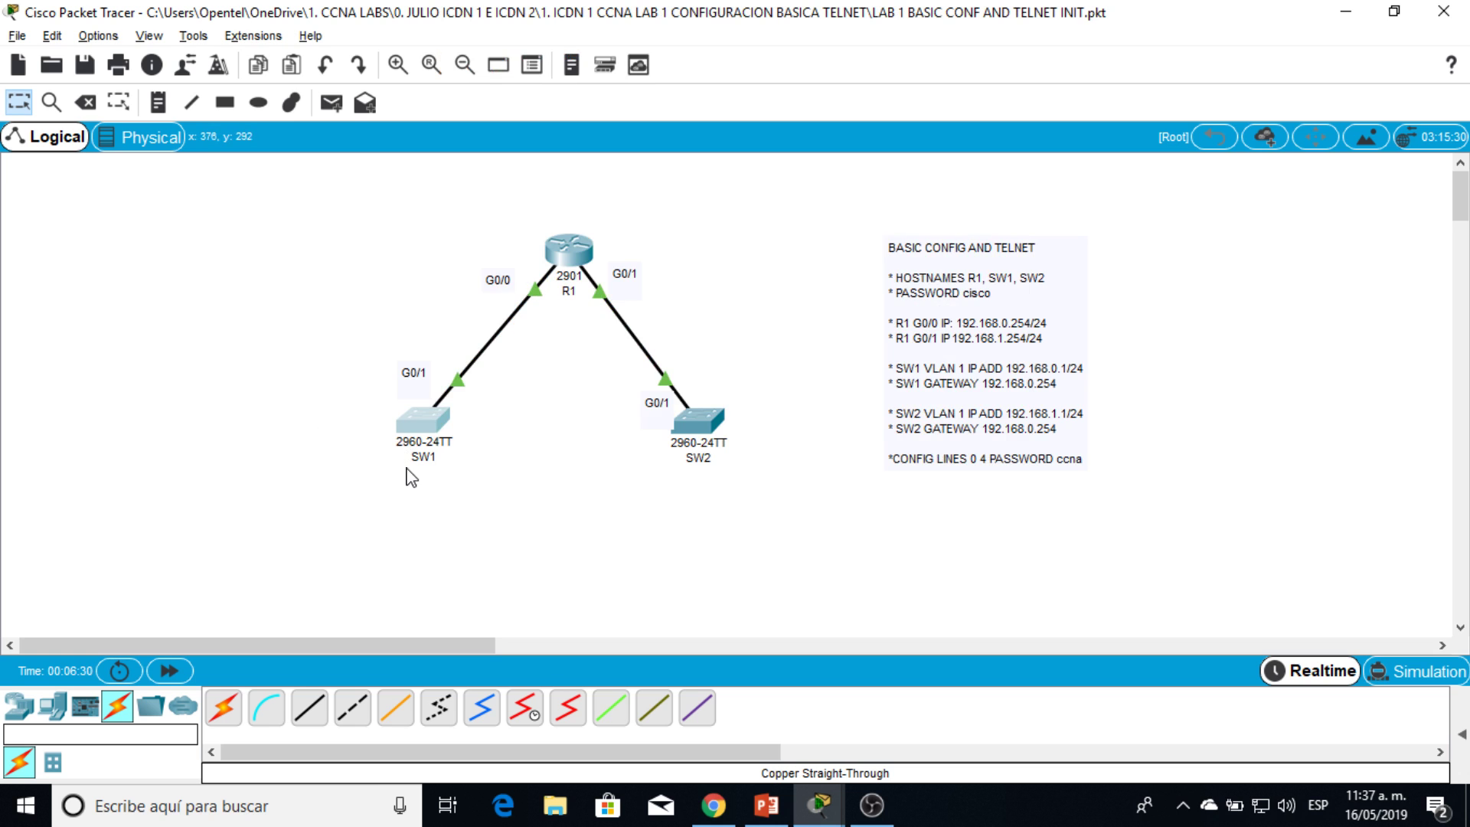
Step: Set SW1's default gateway to 192.168.0.254 in global configuration mode
left_click(435, 431)
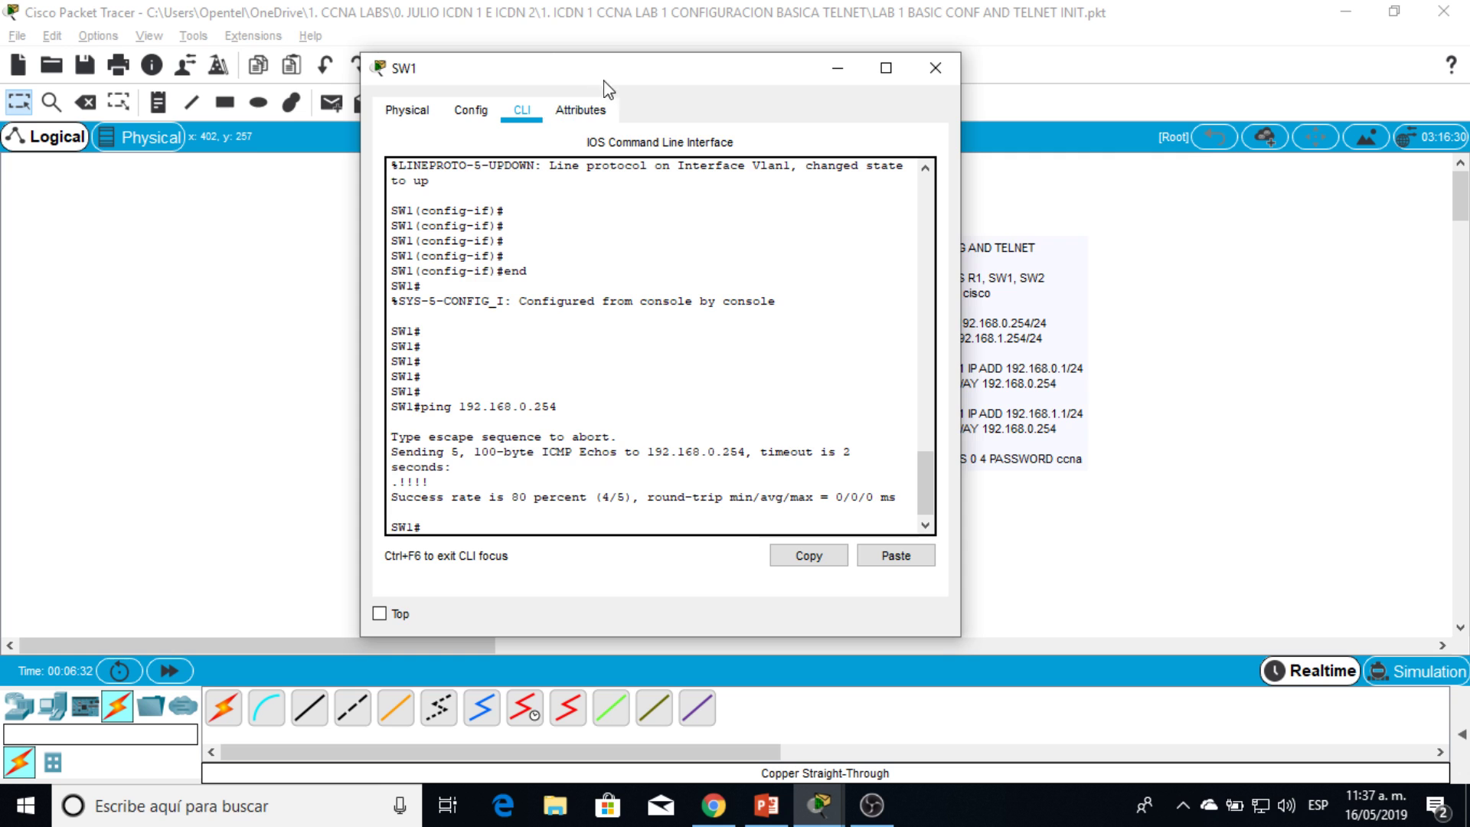
left_click_drag(604, 79, 1075, 86)
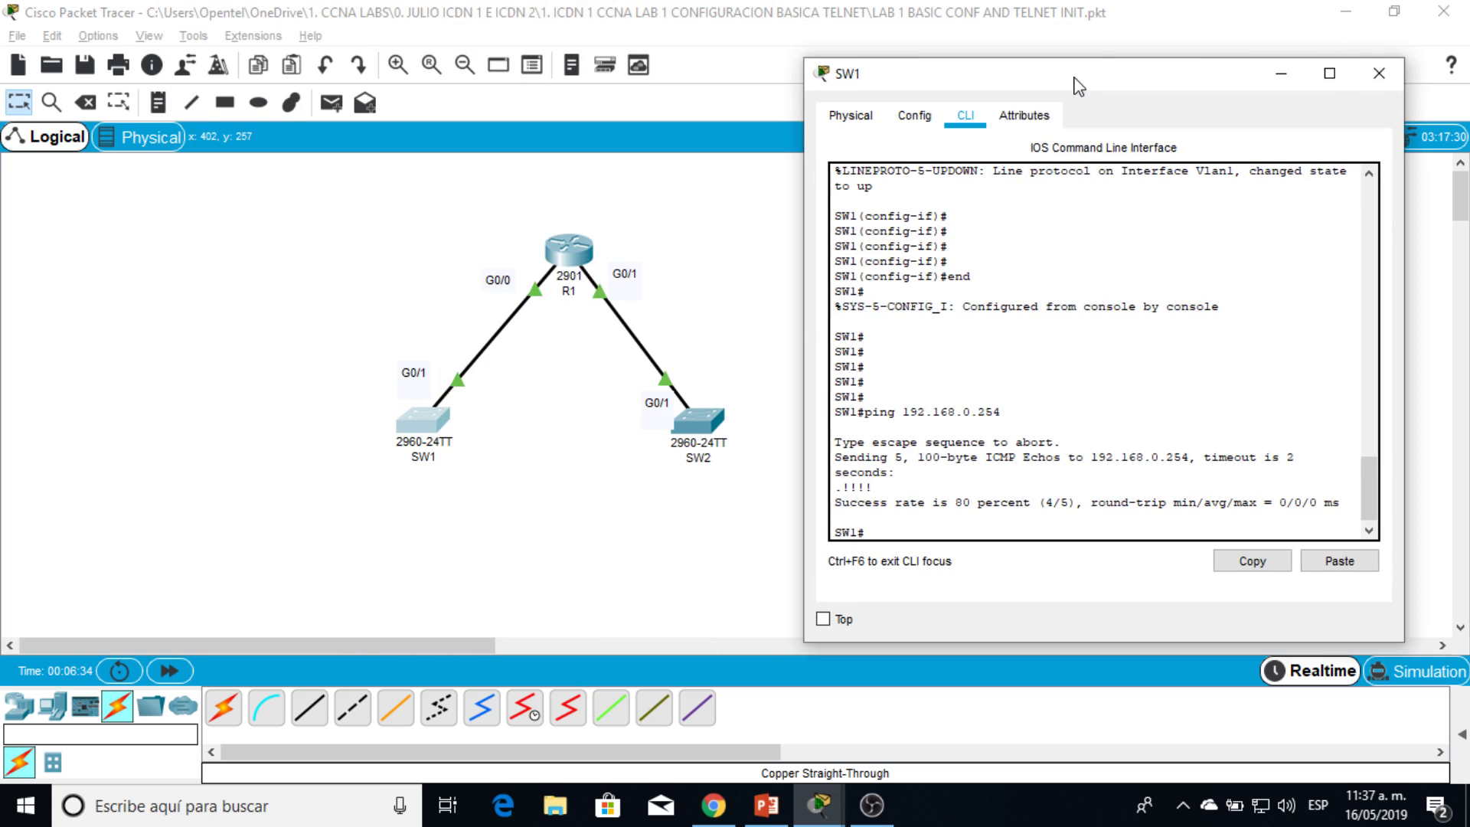
left_click(1084, 367)
key("Return")
key("Return")
key("Return")
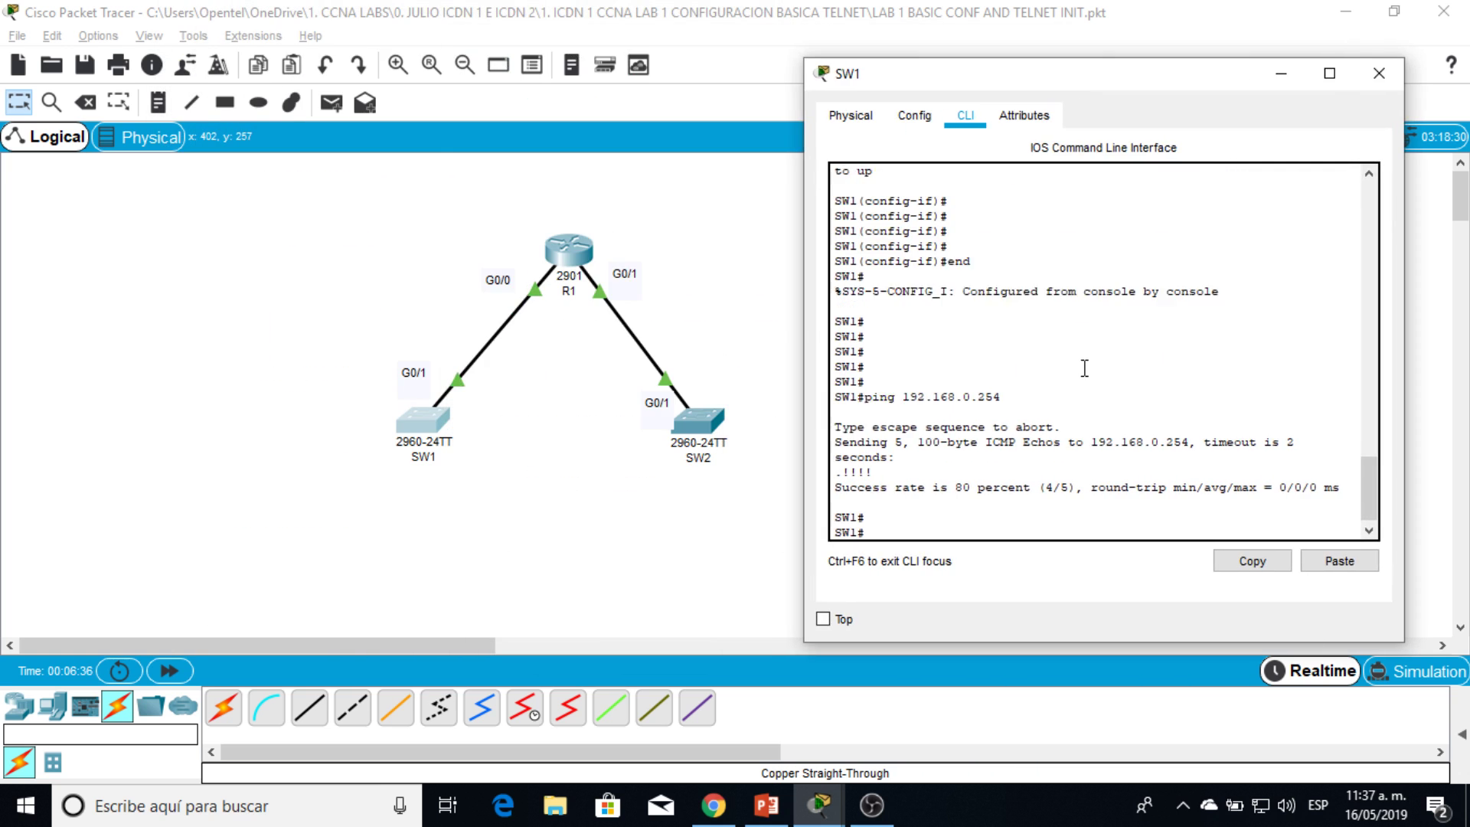
type("cionf")
key("BackSpace")
key("BackSpace")
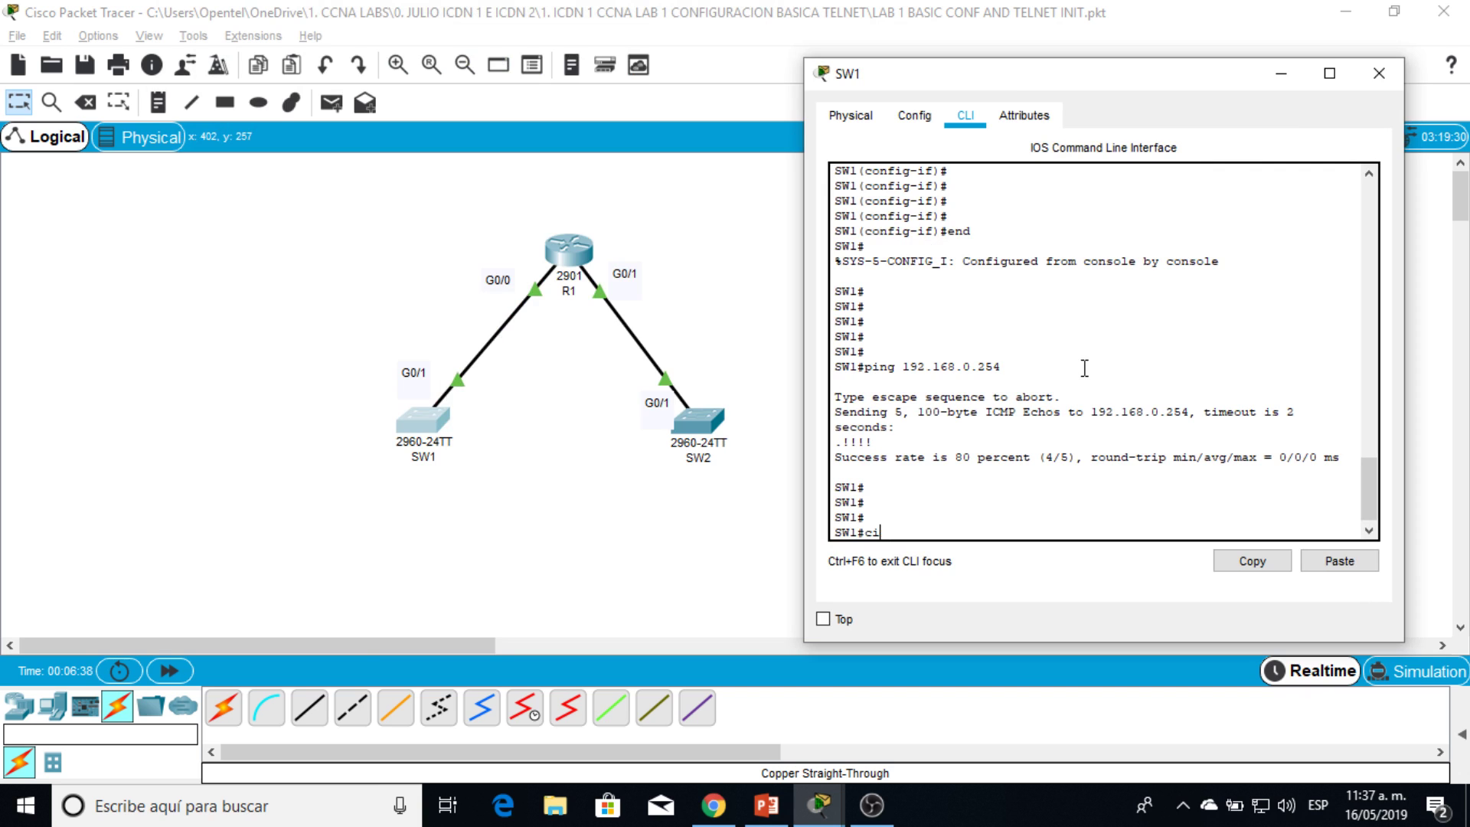
key("Return")
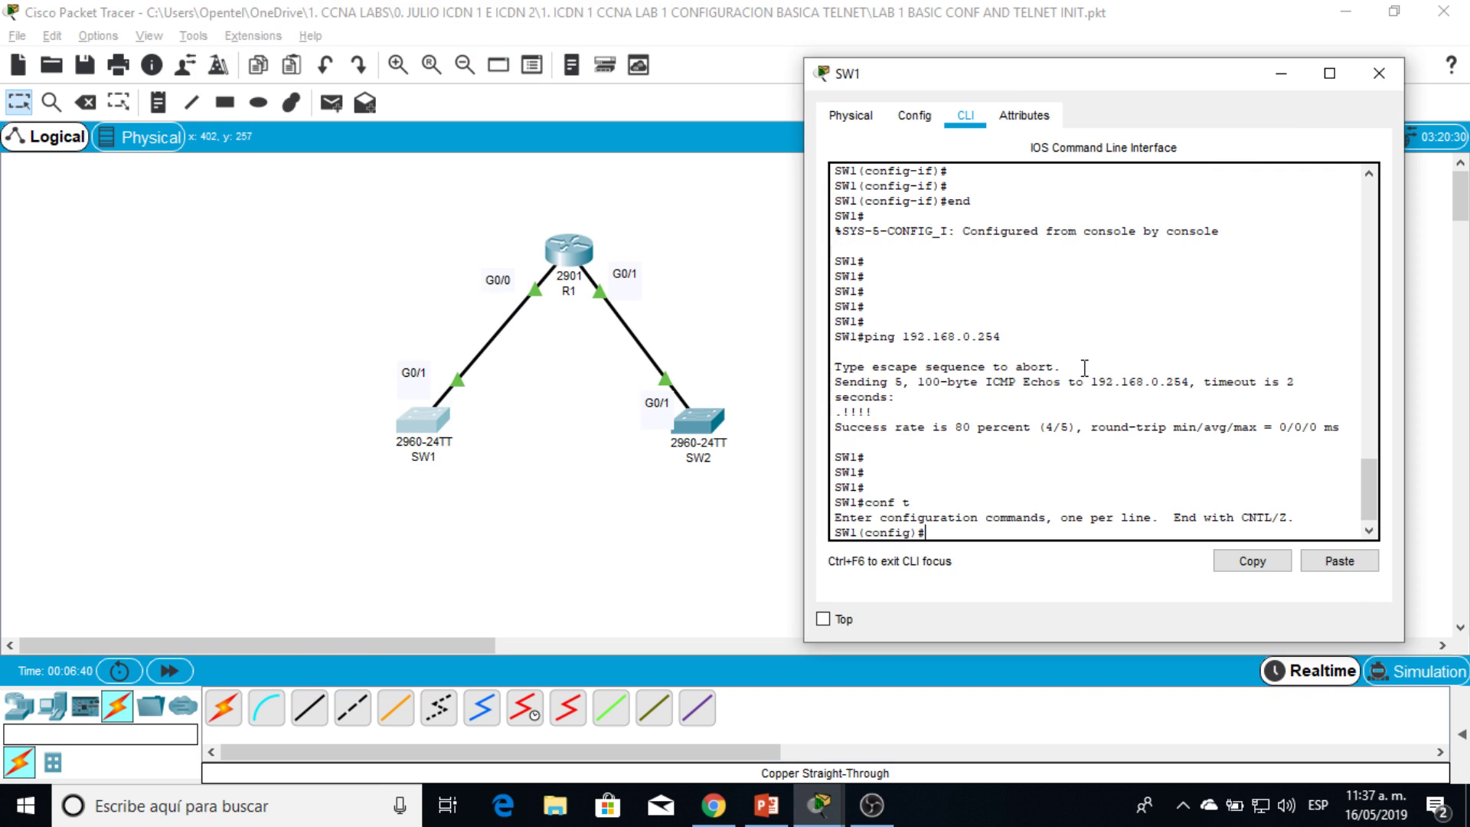
type("ip de")
key("Tab")
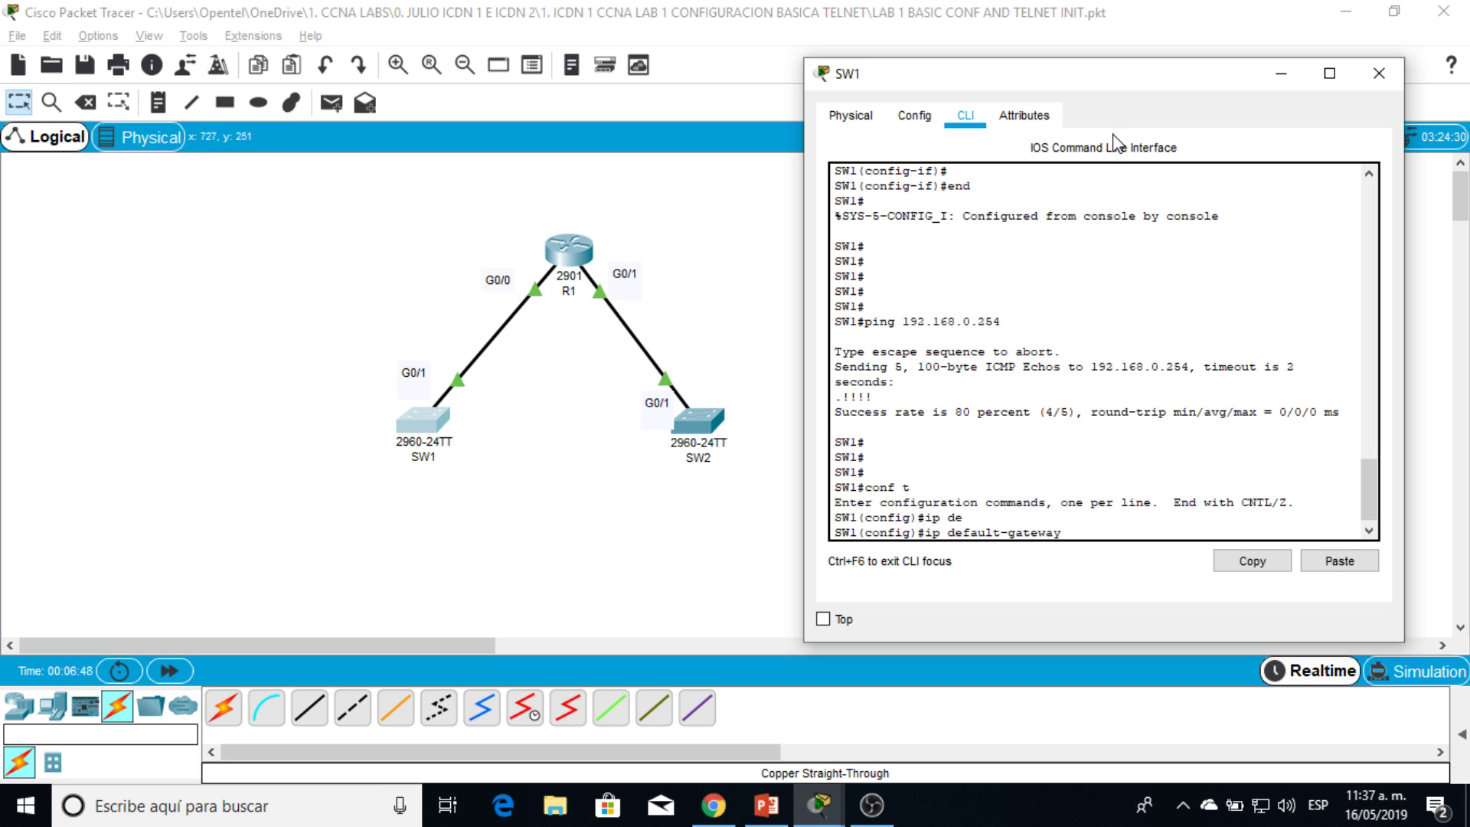
type("192.168.0.254")
key("Return")
type("end")
key("Return")
key("Return")
key("Return")
Step: Page through SW1's running-config, pointing out hostname, enable secret and gateway 192.168.0.254
type("sh")
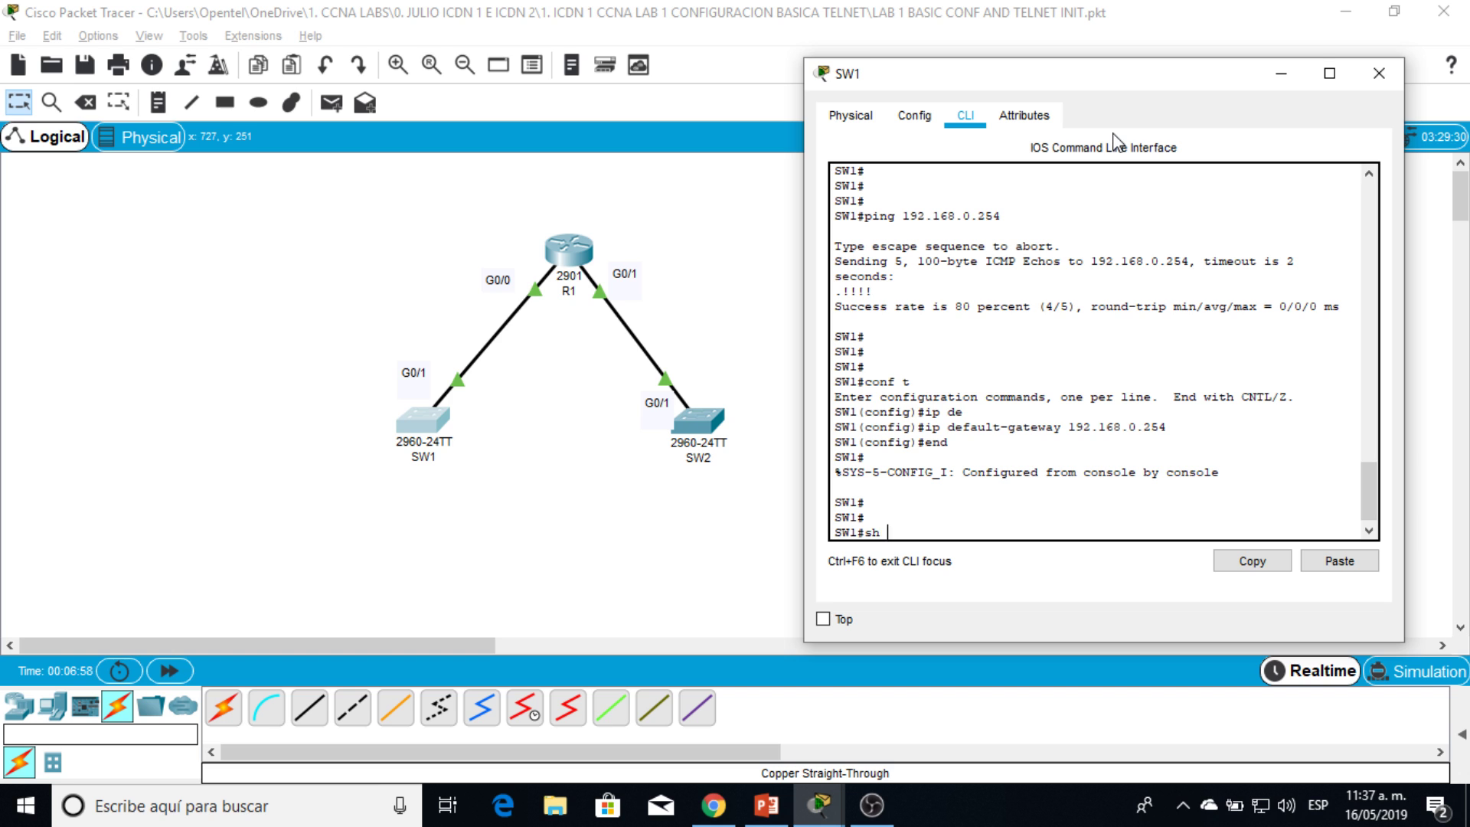
type(" run")
key("Tab")
key("Return")
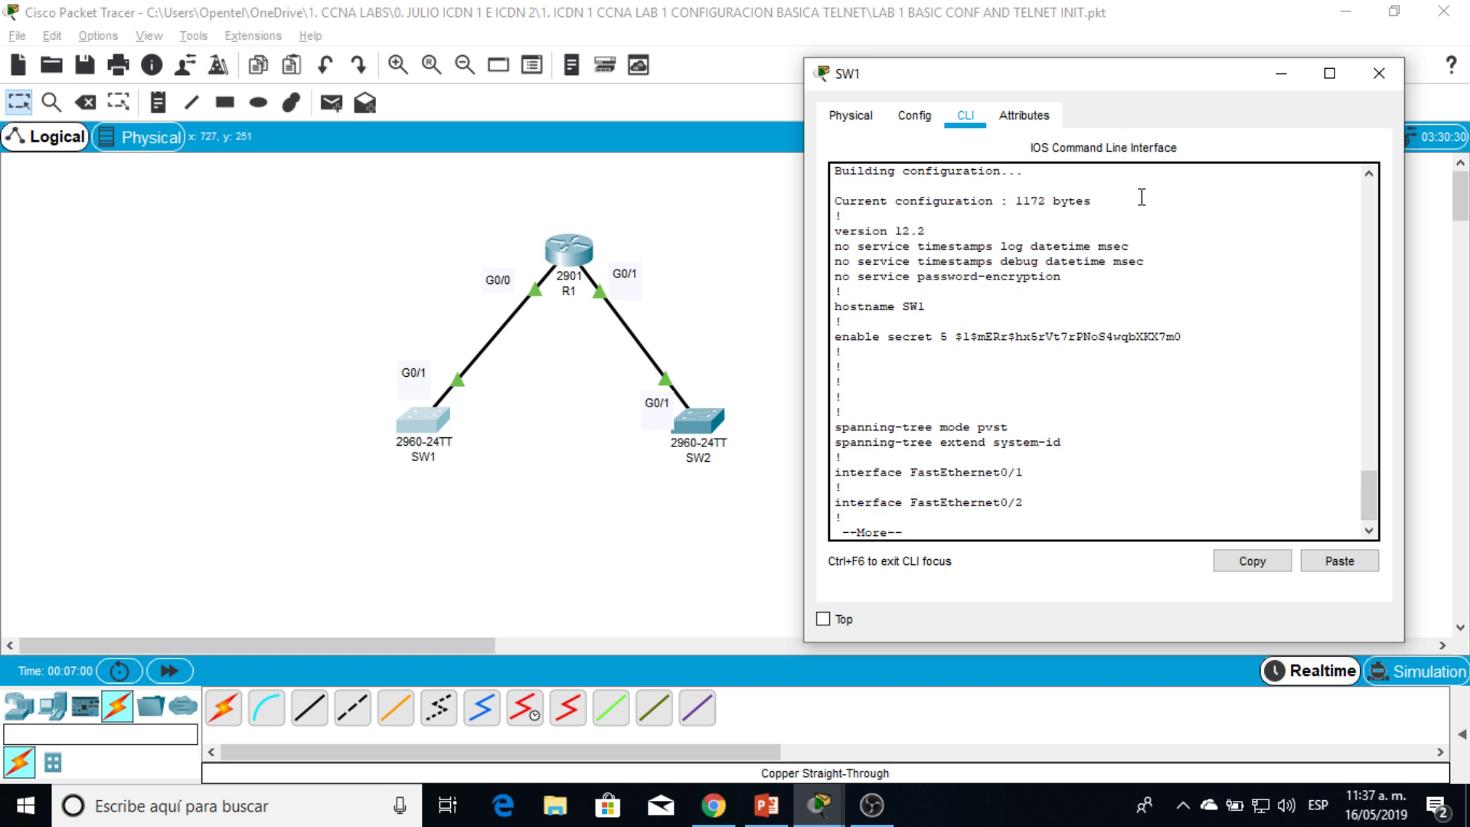
double_click(911, 306)
left_click_drag(956, 336, 1151, 357)
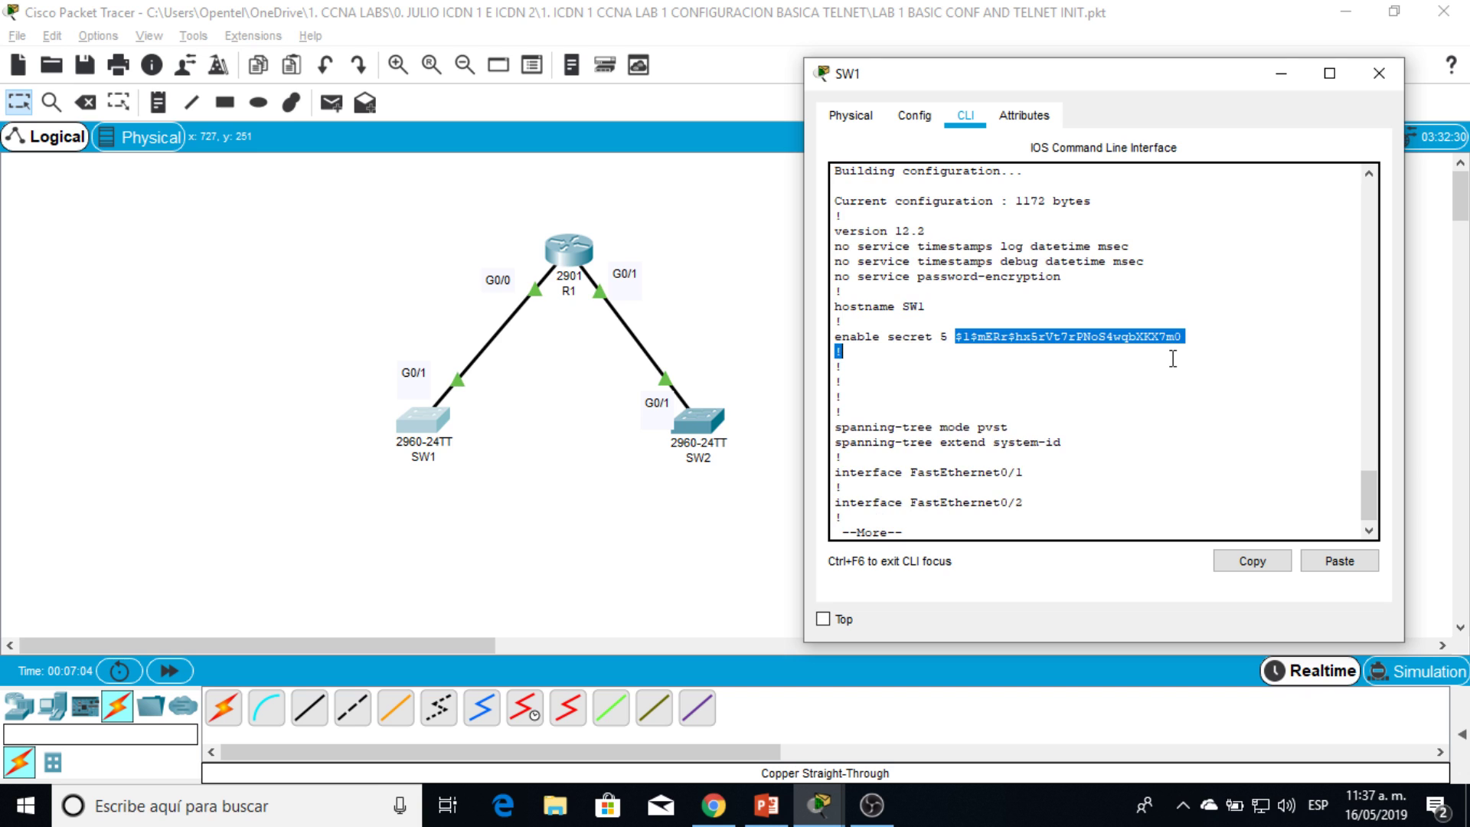
key("Return")
key("Return")
key("Return")
key("Return")
key("Return")
key("Return")
key("Return")
key("Return")
key("Return")
key("Return")
key("Return")
key("Return")
key("Return")
key("Return")
key("Return")
key("Return")
key("Return")
key("Return")
key("Return")
key("Return")
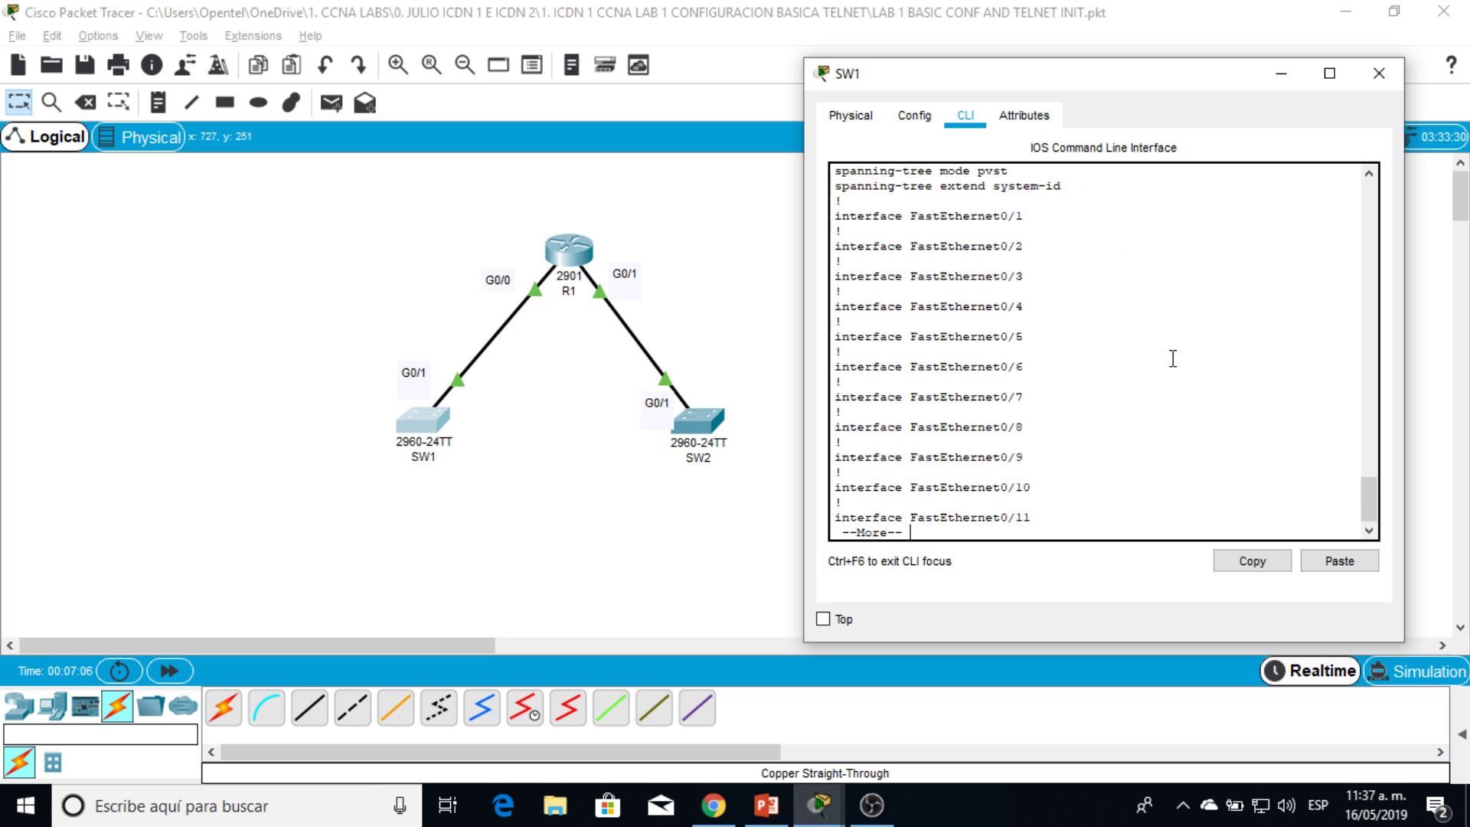
key("Return")
key("Return")
key("Return")
key("Return")
key("Return")
key("Return")
key("Return")
key("Return")
key("Return")
key("Return")
key("Return")
key("Return")
key("Return")
key("Return")
key("Return")
key("Return")
key("Return")
key("Return")
key("Return")
key("Return")
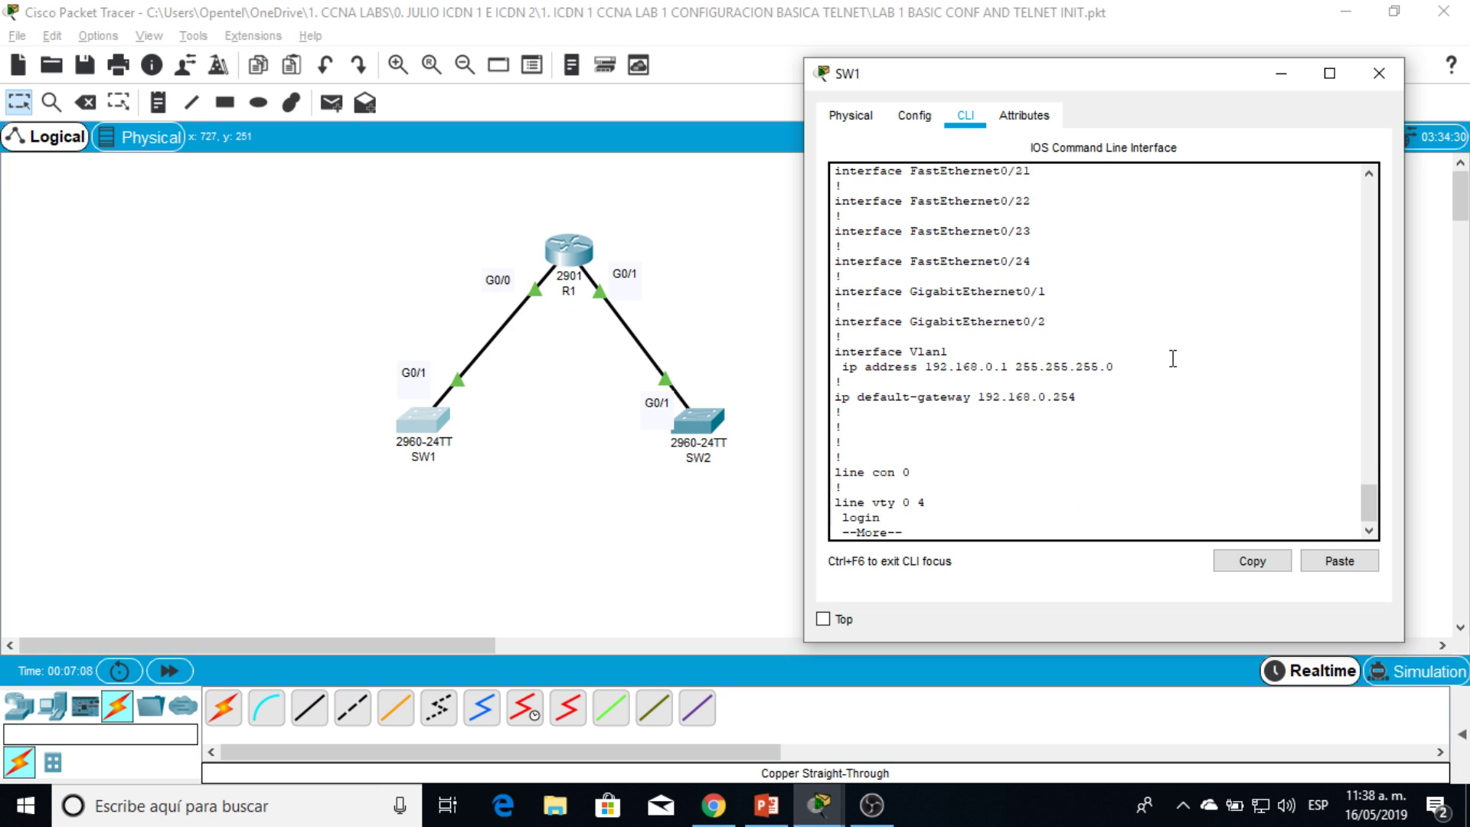
left_click_drag(851, 359, 969, 396)
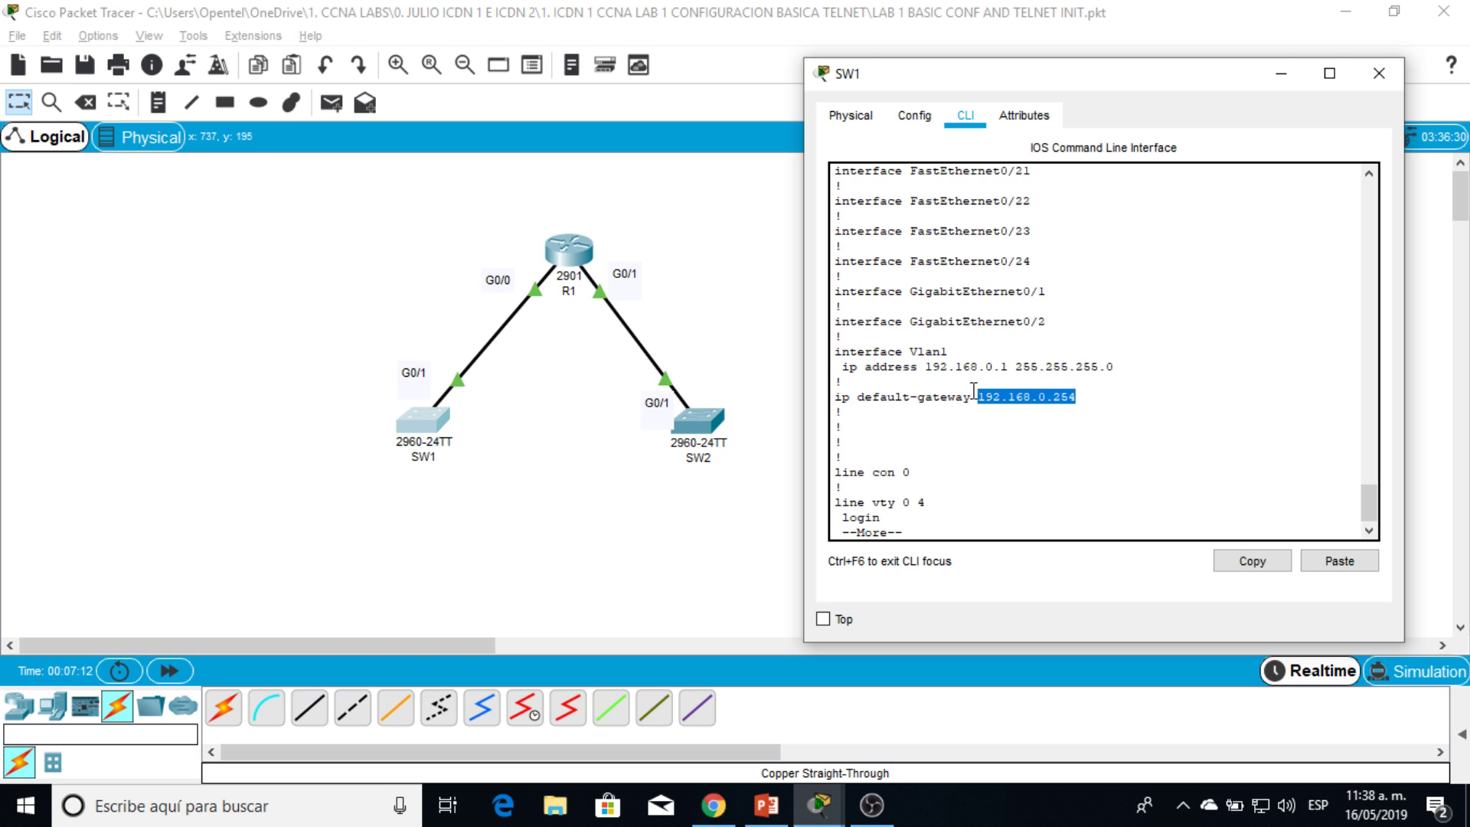
left_click_drag(1137, 73, 285, 84)
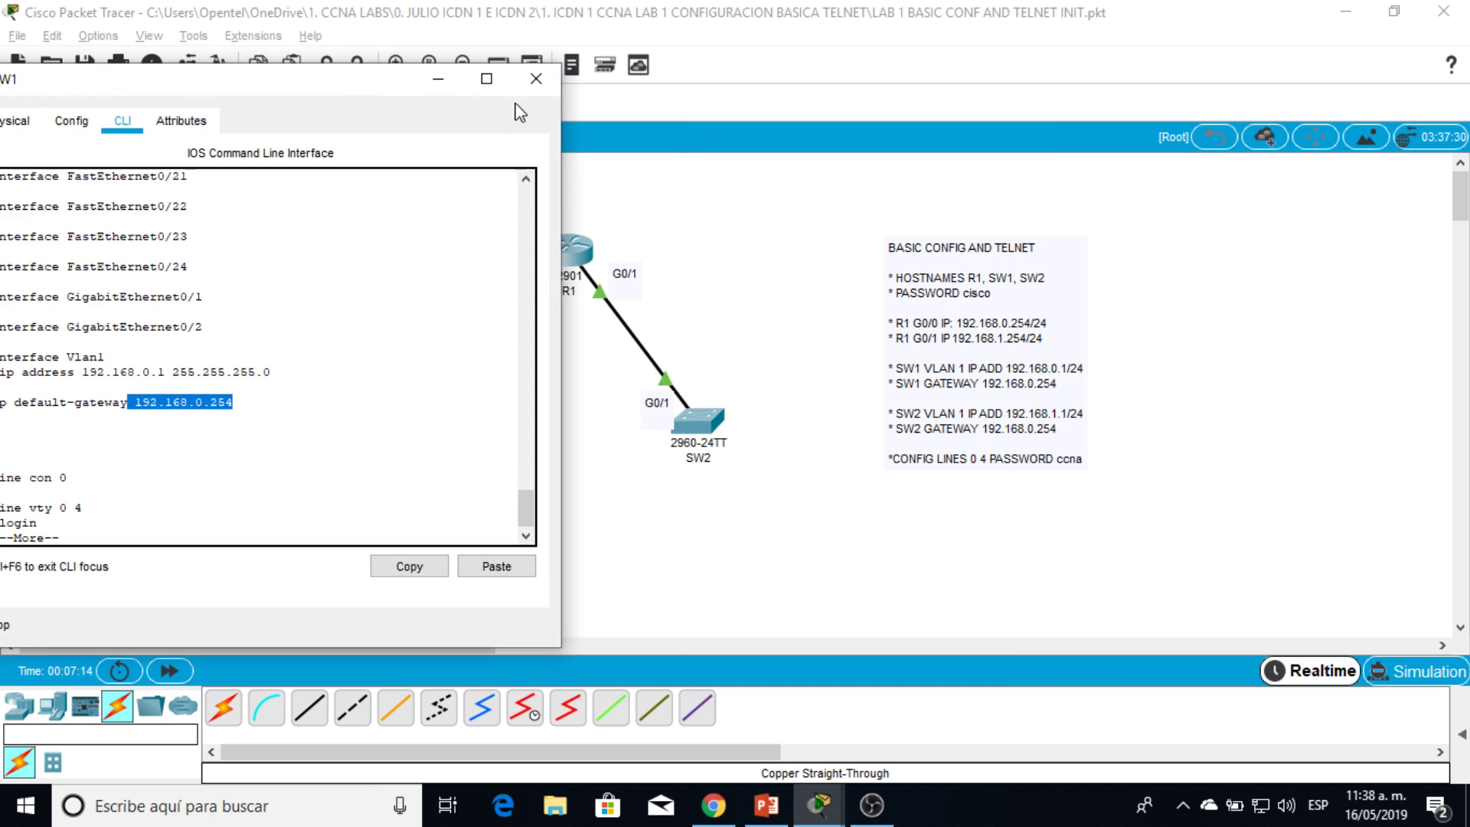
Step: Close SW1's window and bring up SW2's command line beside the task notes
left_click(529, 73)
left_click(710, 428)
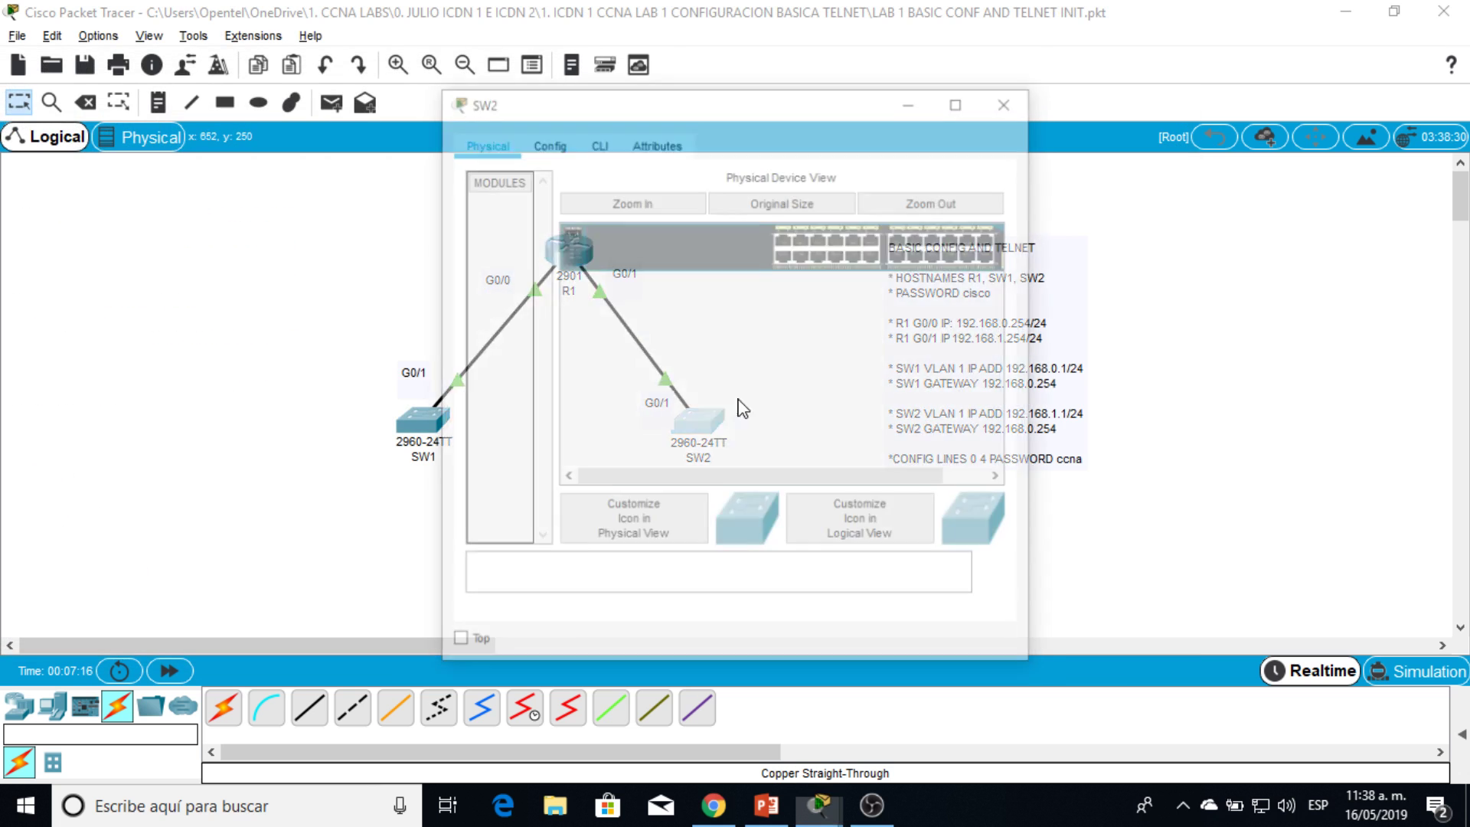
left_click_drag(806, 102, 1026, 118)
left_click(818, 158)
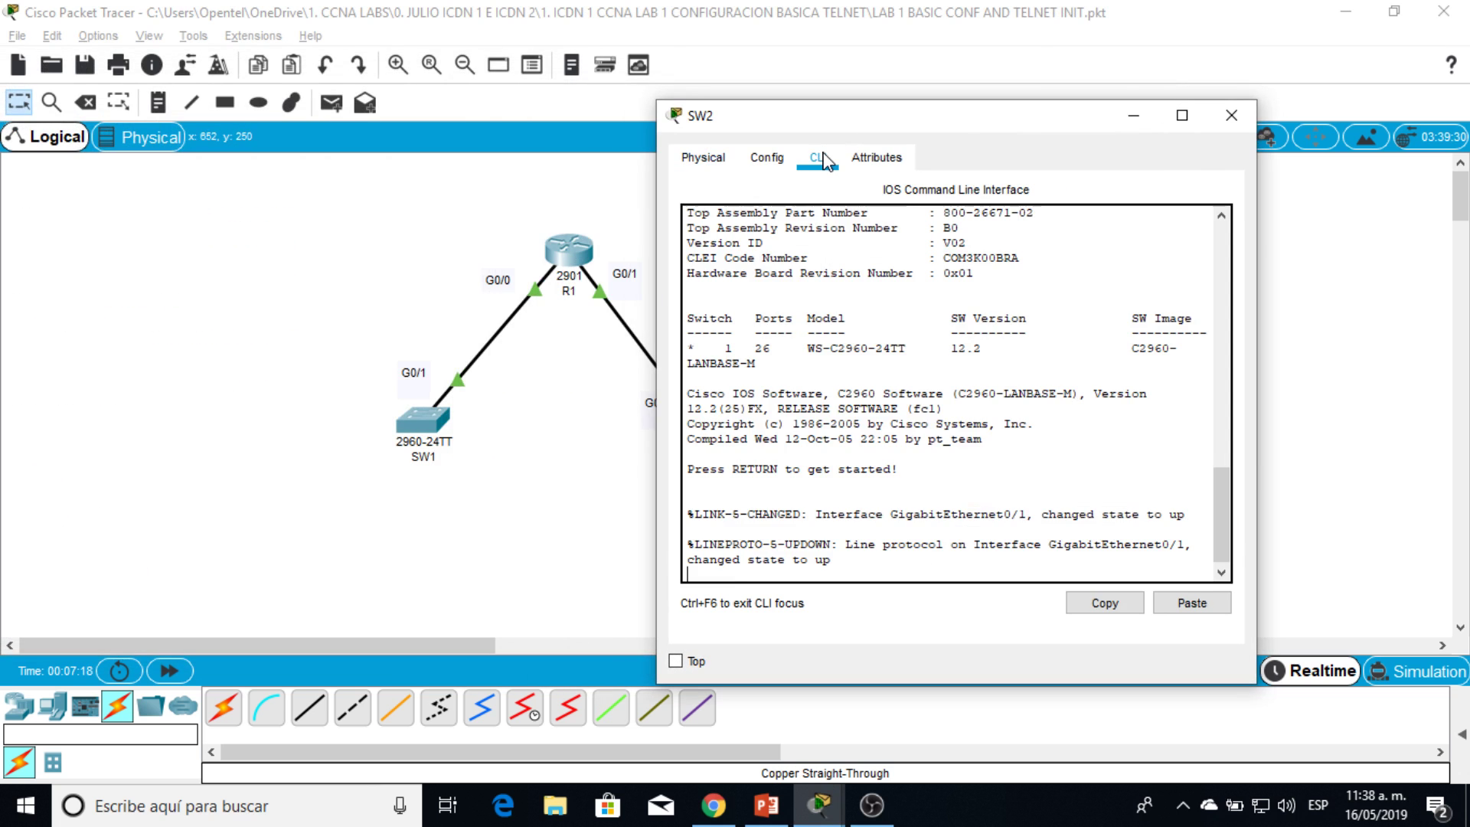
key("Return")
key("Return")
key("Return")
left_click_drag(837, 131, 362, 61)
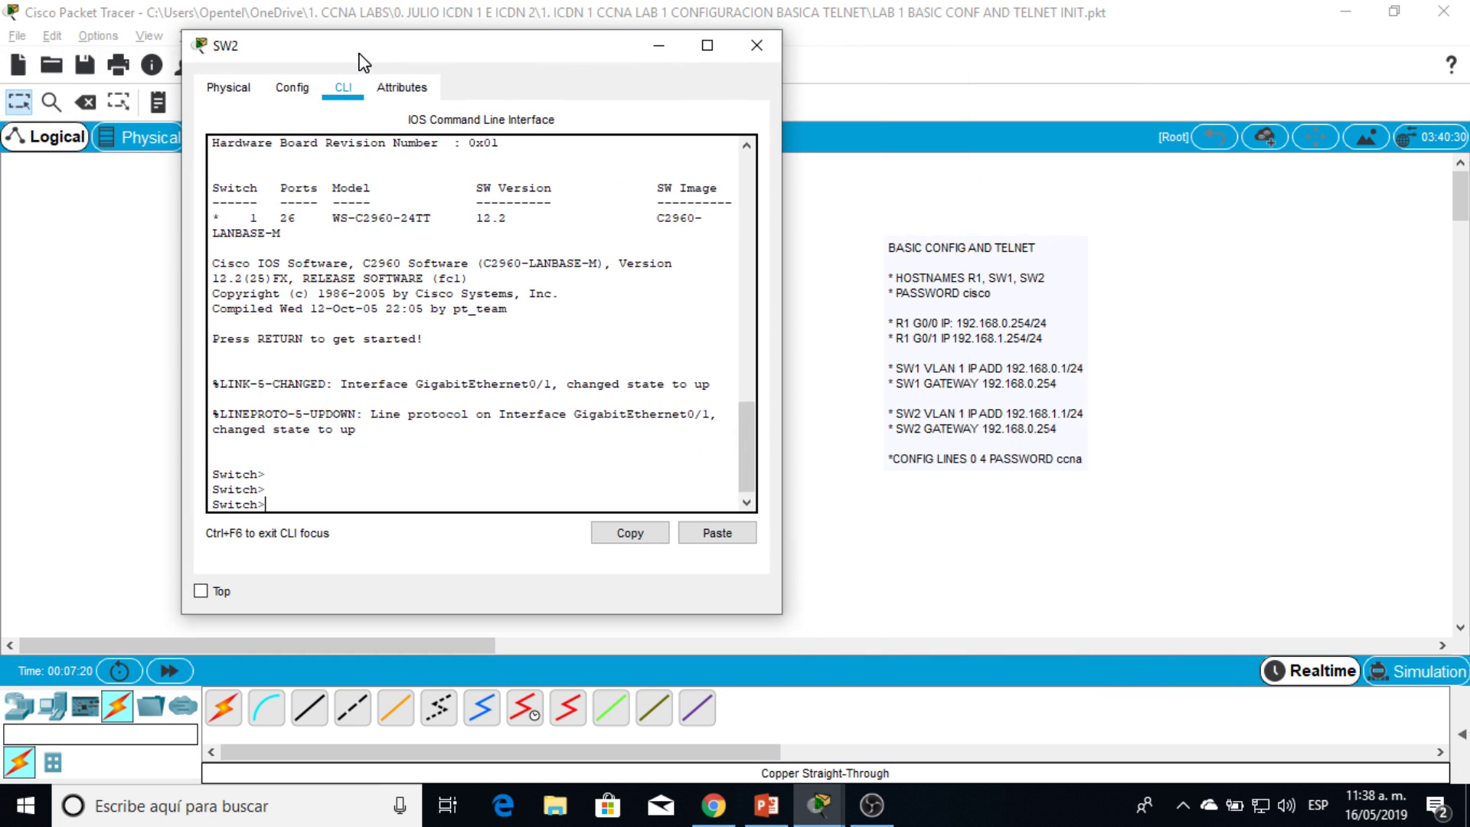
Step: Rename the switch SW2 and give it the lab's enable secret password
type("en")
key("Return")
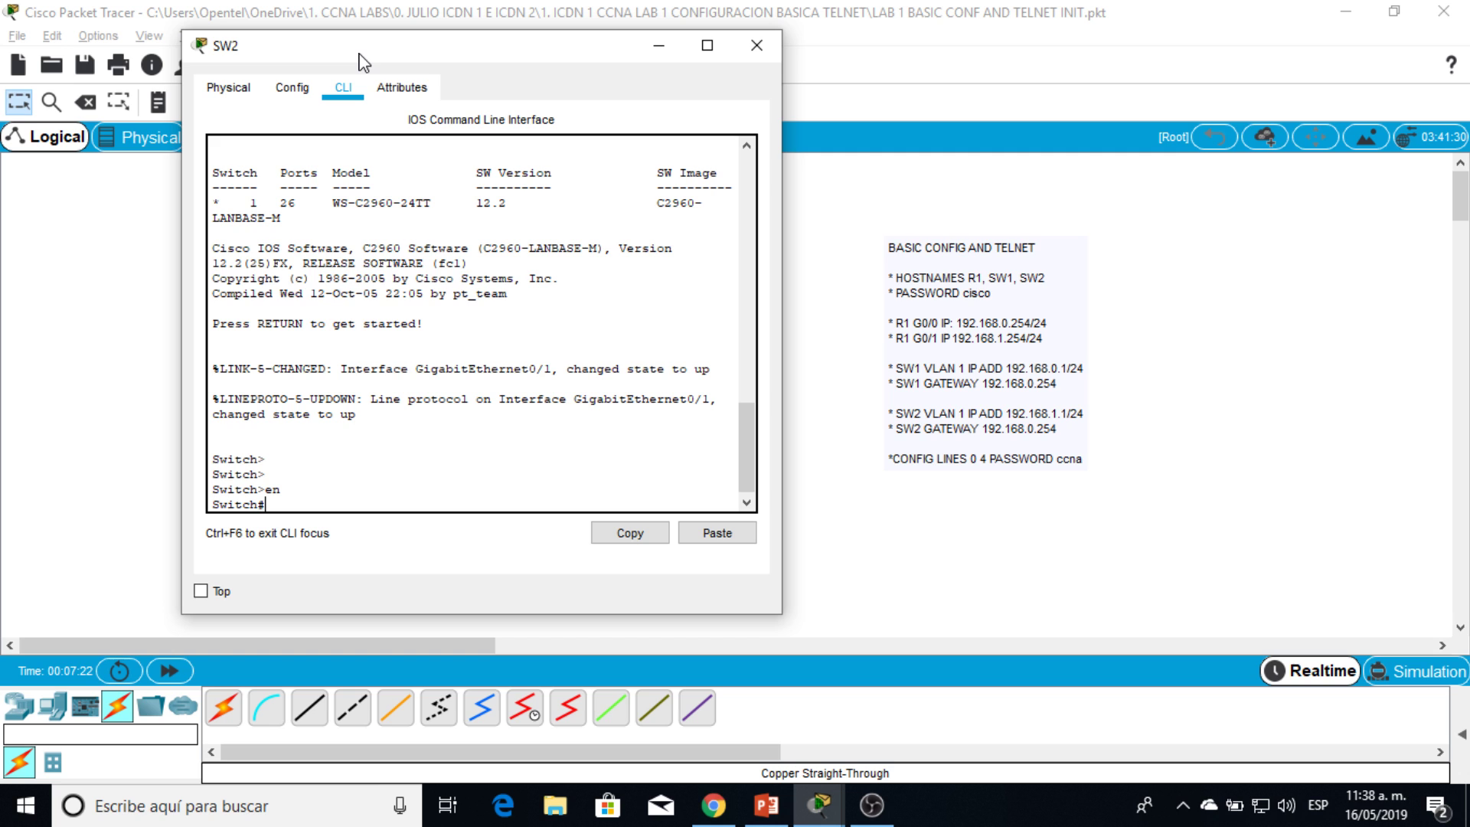
type("conf t")
key("Return")
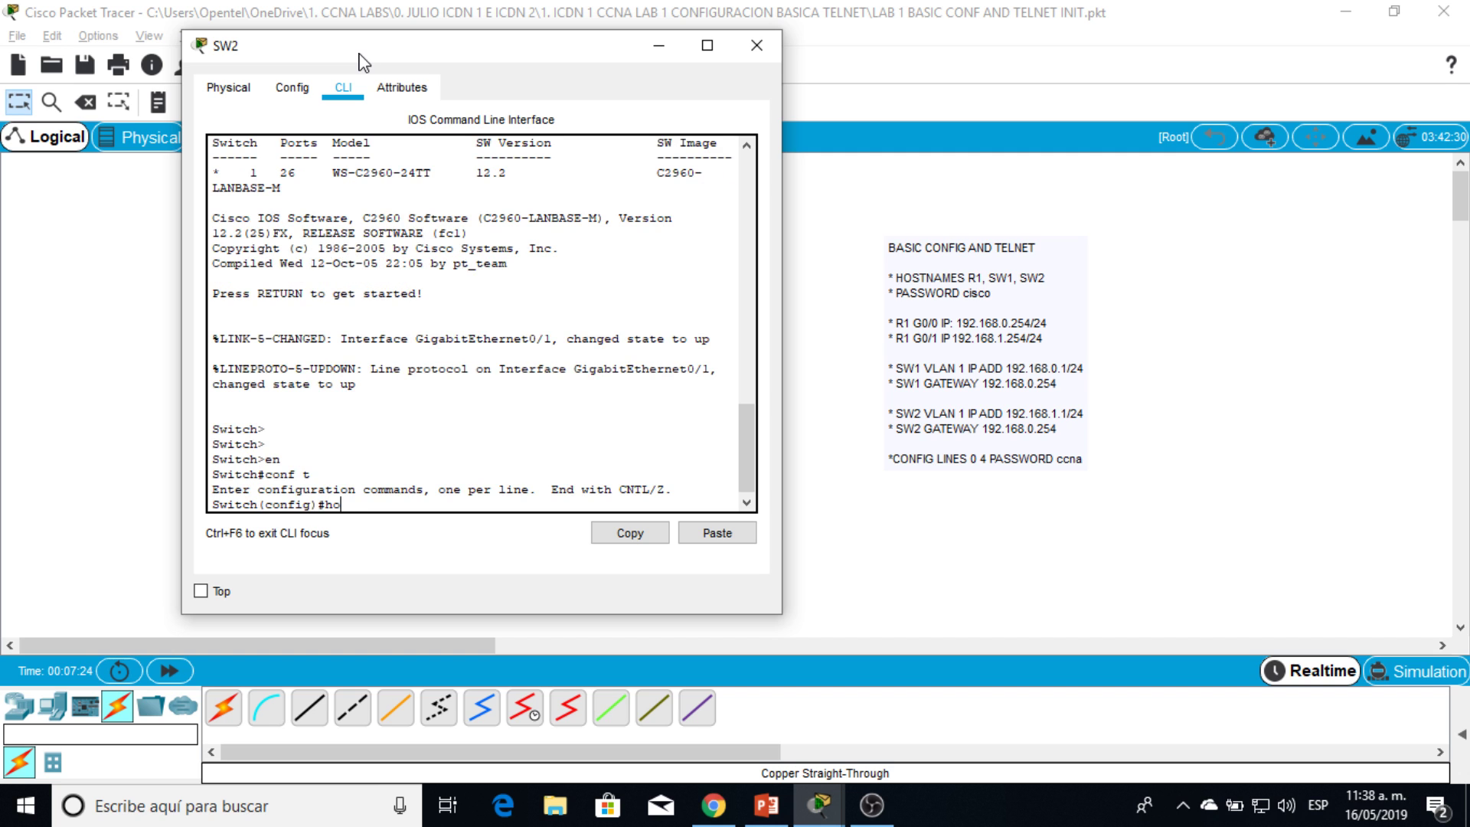
key("Return")
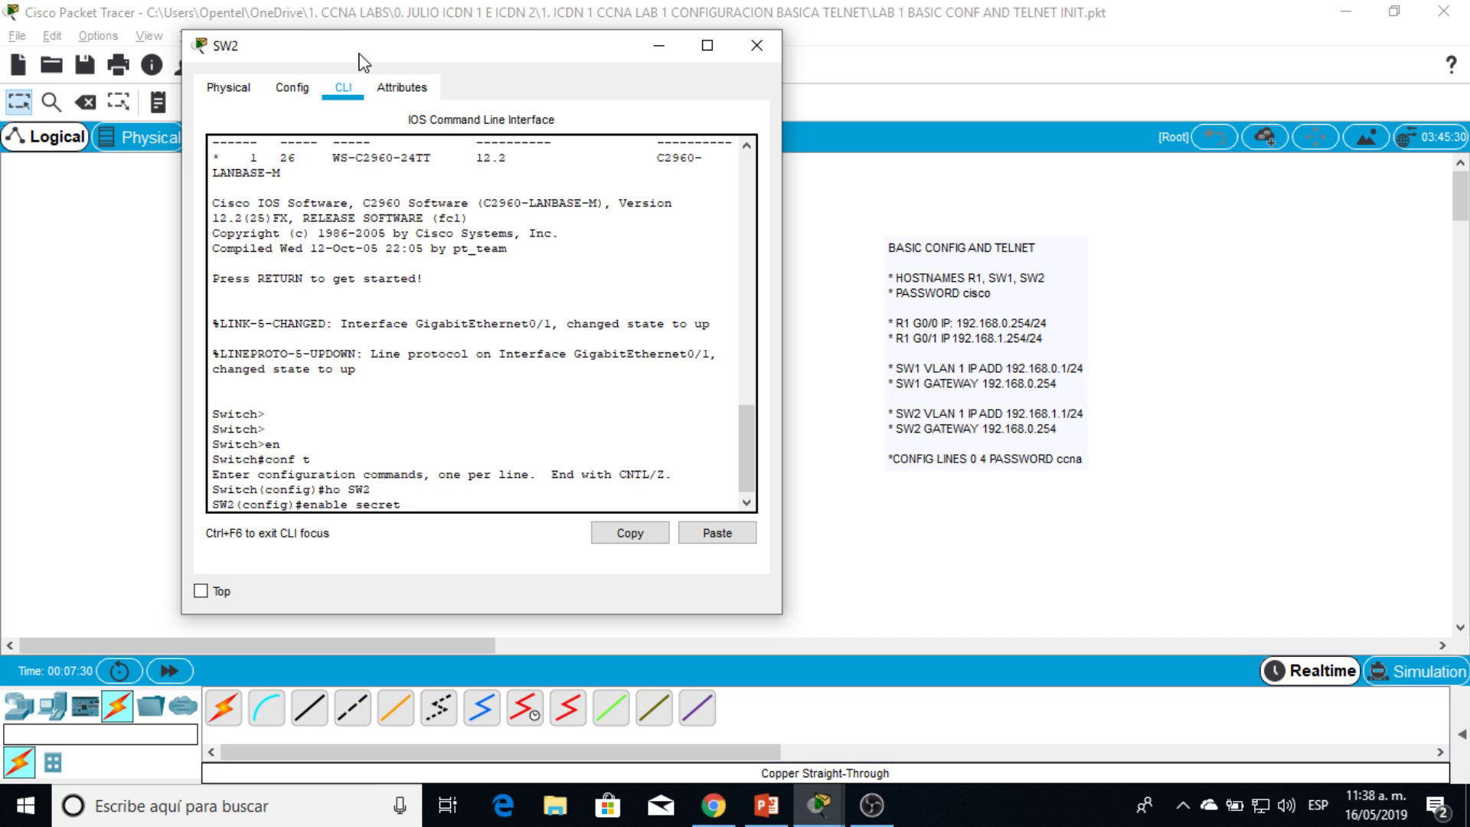
type("enable secret cisco")
key("Return")
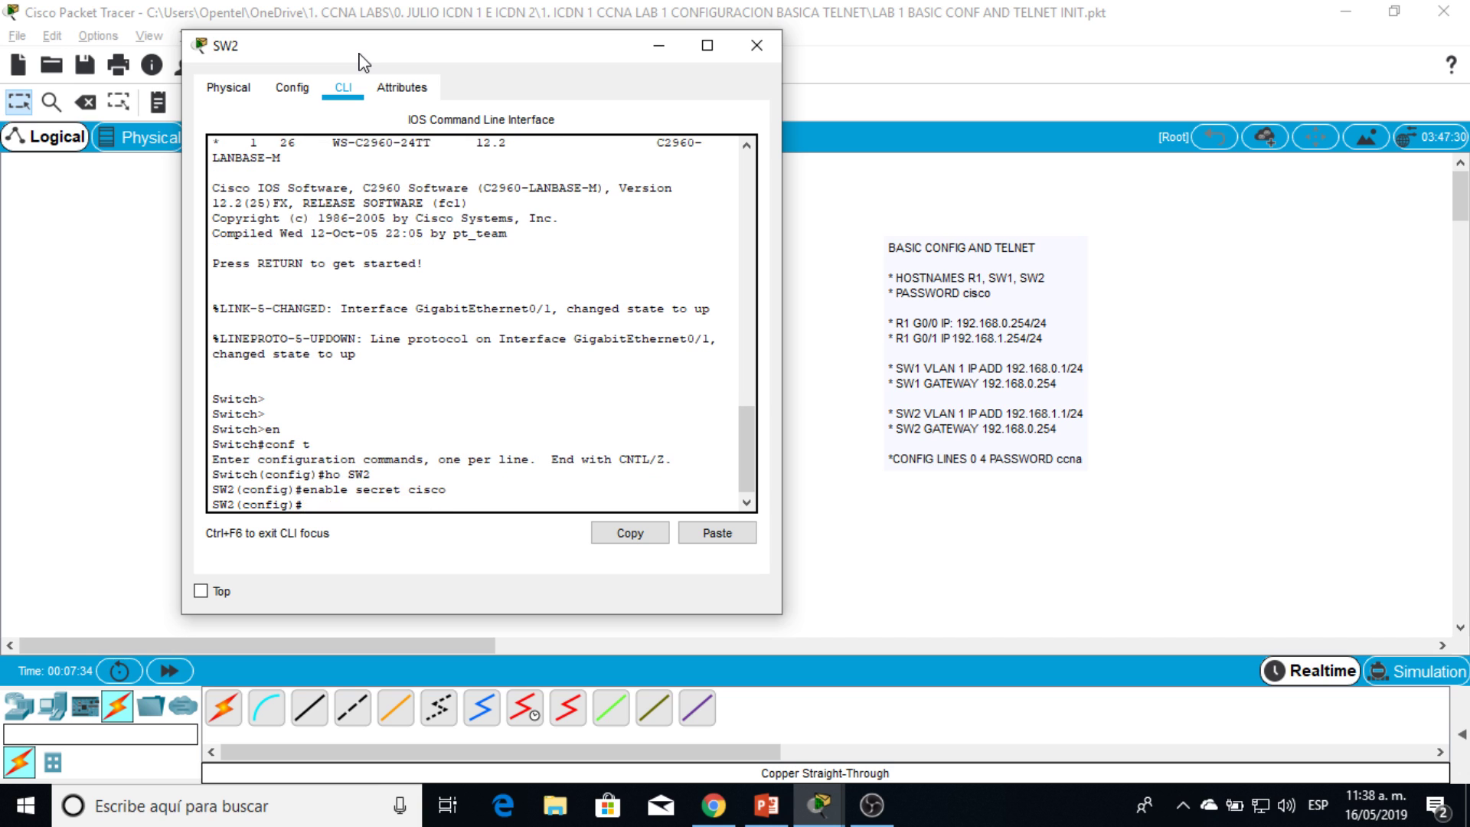
left_click_drag(367, 44, 349, 46)
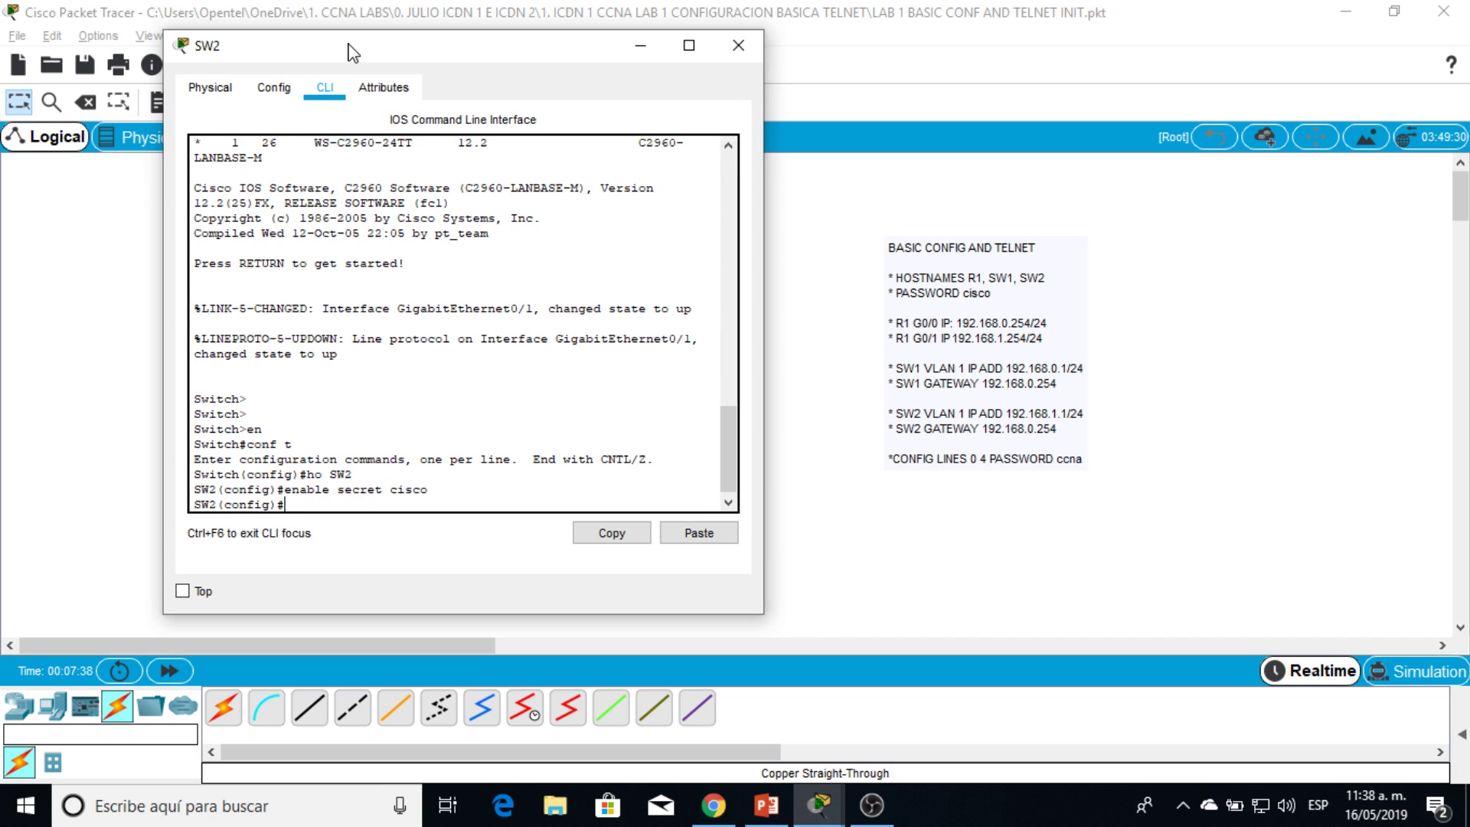
Step: Assign 192.168.1.1 255.255.255.0 to SW2's interface vlan 1 and enable it with no shut
type("vlan int 1")
key("Return")
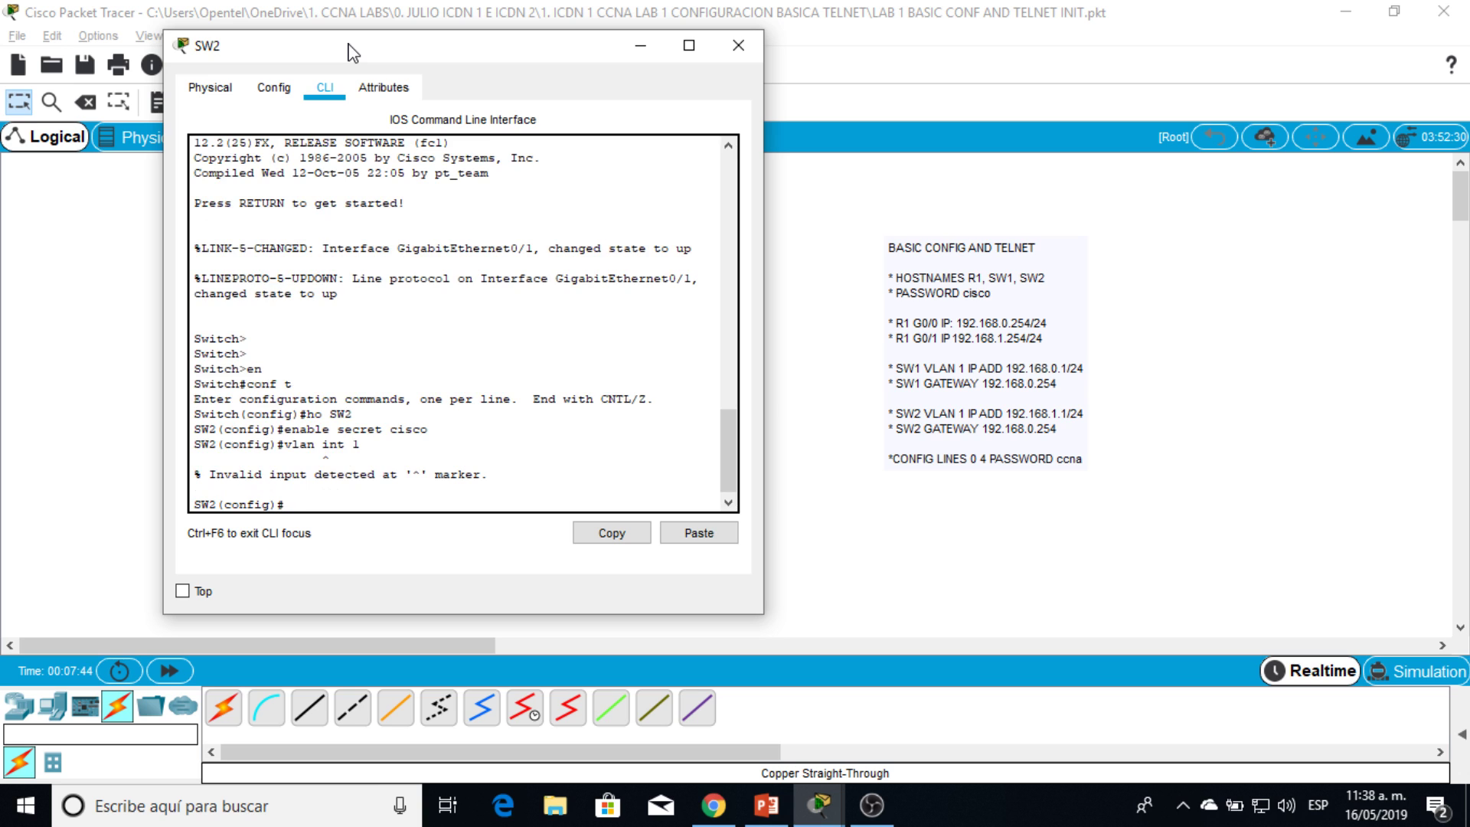
type("int")
key("Tab")
type("vlan 1")
key("Return")
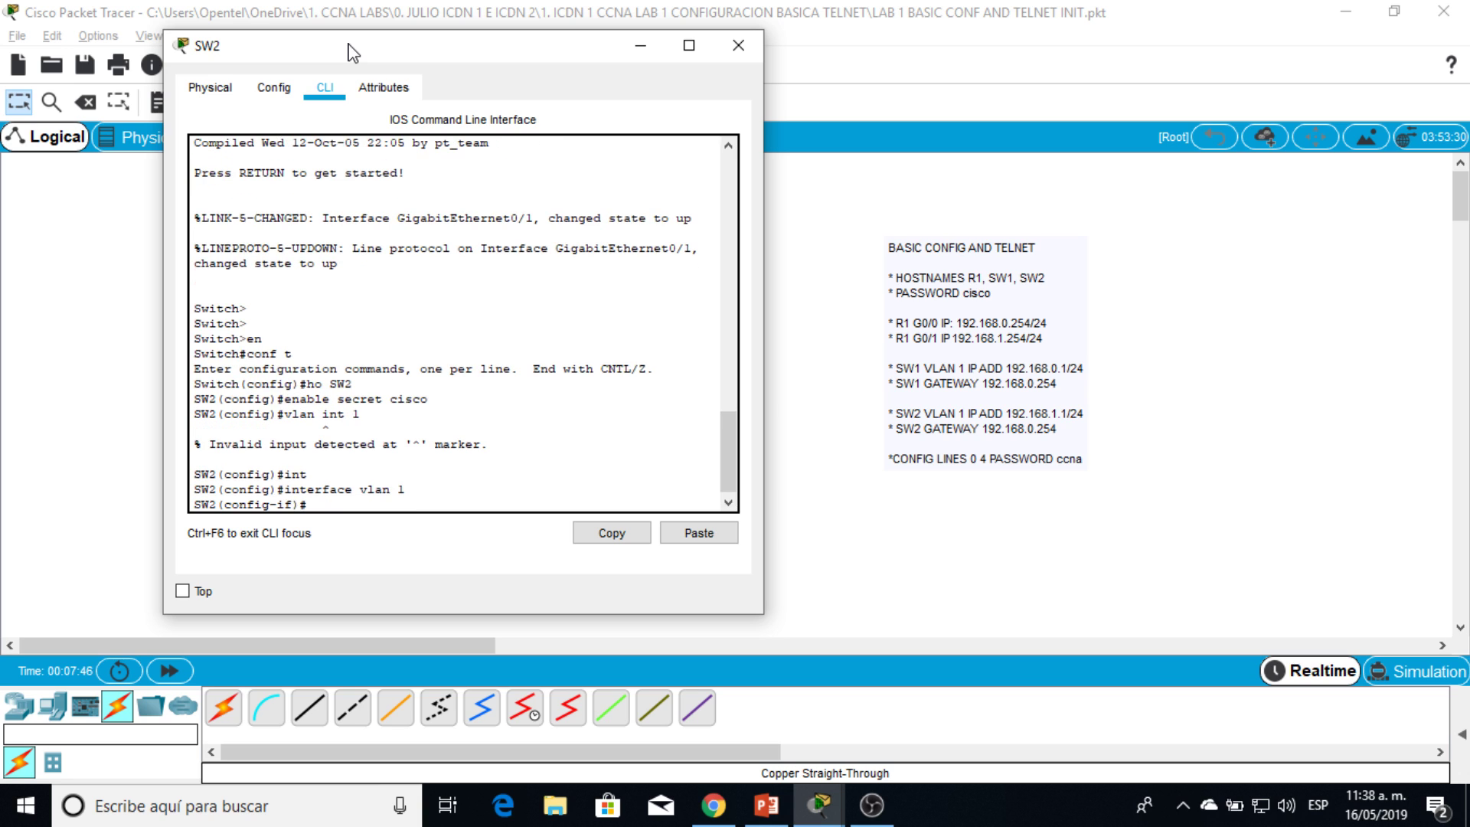
type("ip add 192.168.1.1 255.255.255.0")
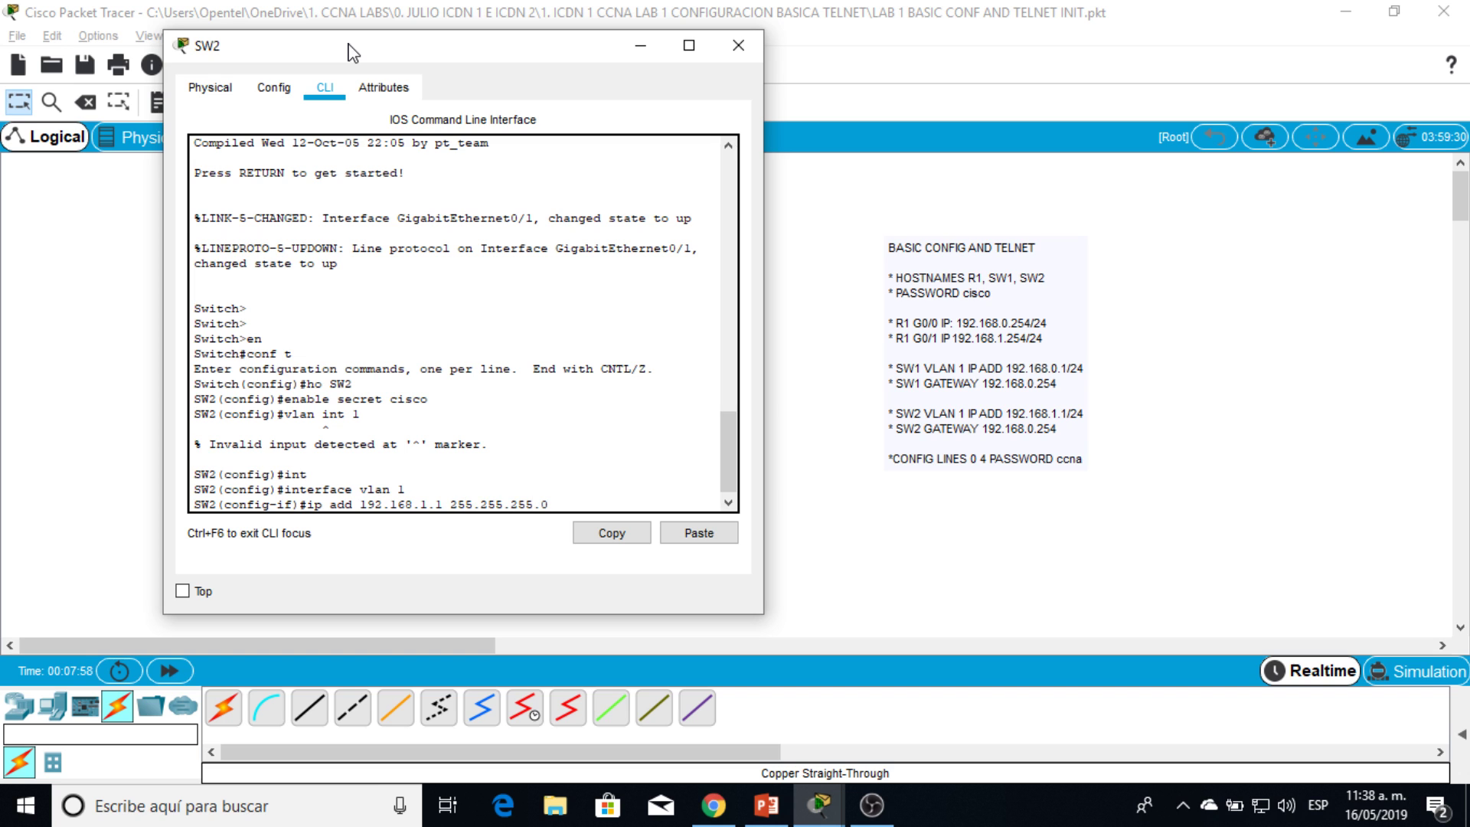
key("Return")
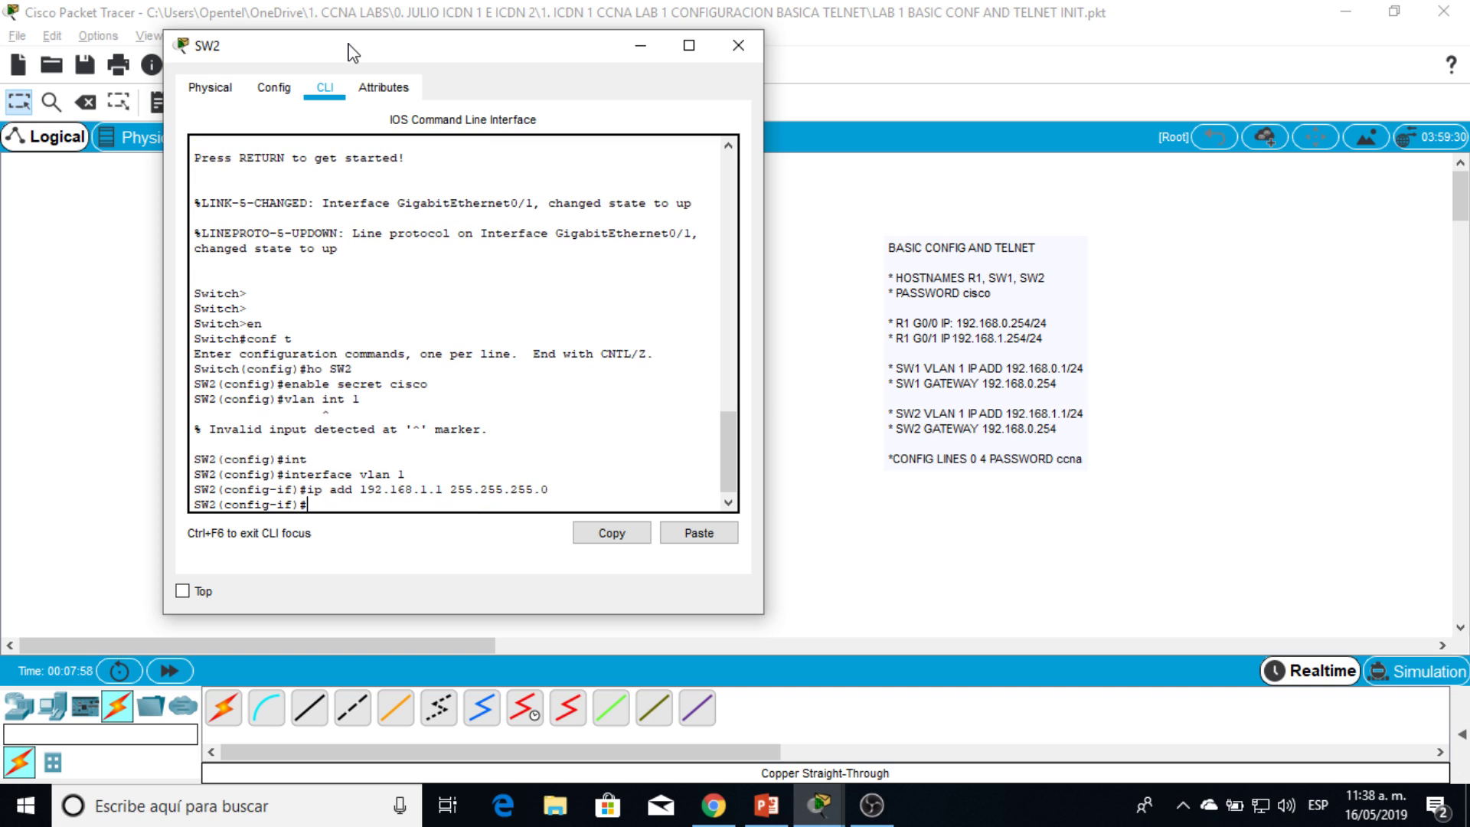
type("no shut")
key("Return")
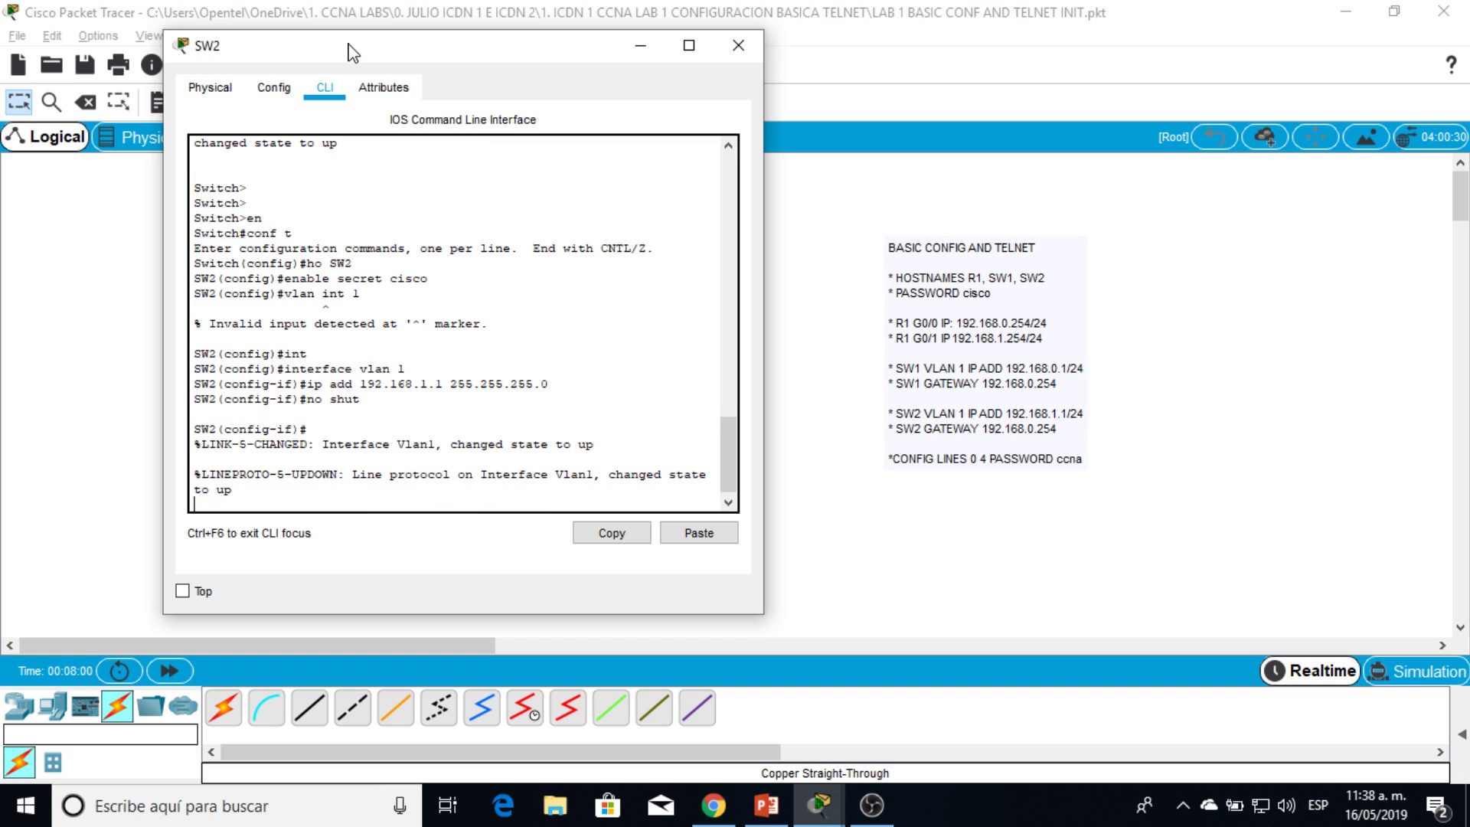
Step: Highlight the interface vlan 1 and ip address commands in SW2's console to review them
left_click_drag(443, 48, 590, 52)
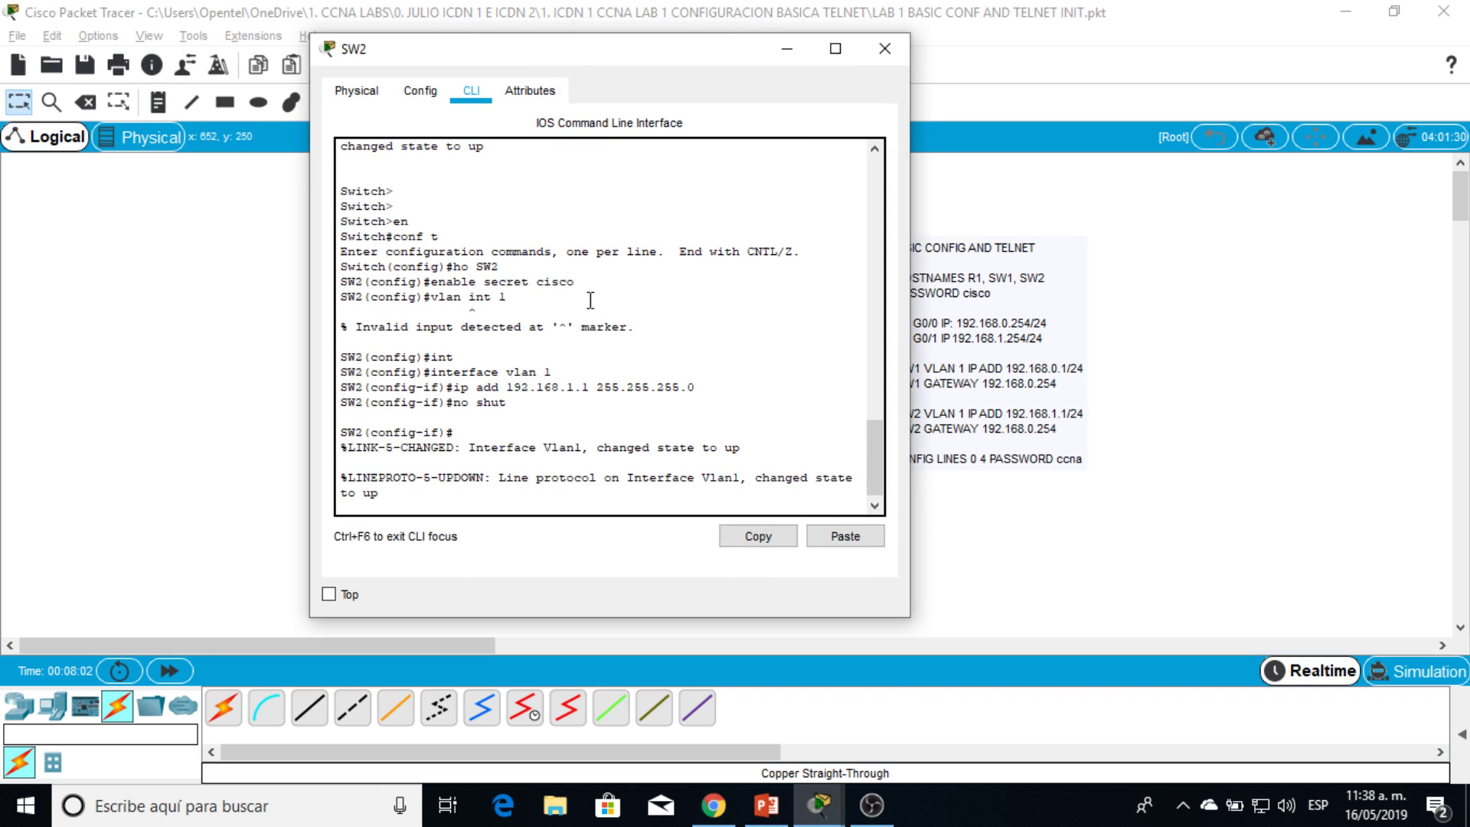
mouse_move(521, 377)
left_mouse_down()
mouse_move(562, 373)
mouse_move(541, 372)
left_mouse_up()
left_click(566, 371)
double_click(548, 370)
left_click_drag(547, 370, 523, 367)
left_click(518, 368)
left_click_drag(617, 58, 1092, 111)
left_click_drag(922, 439, 1173, 434)
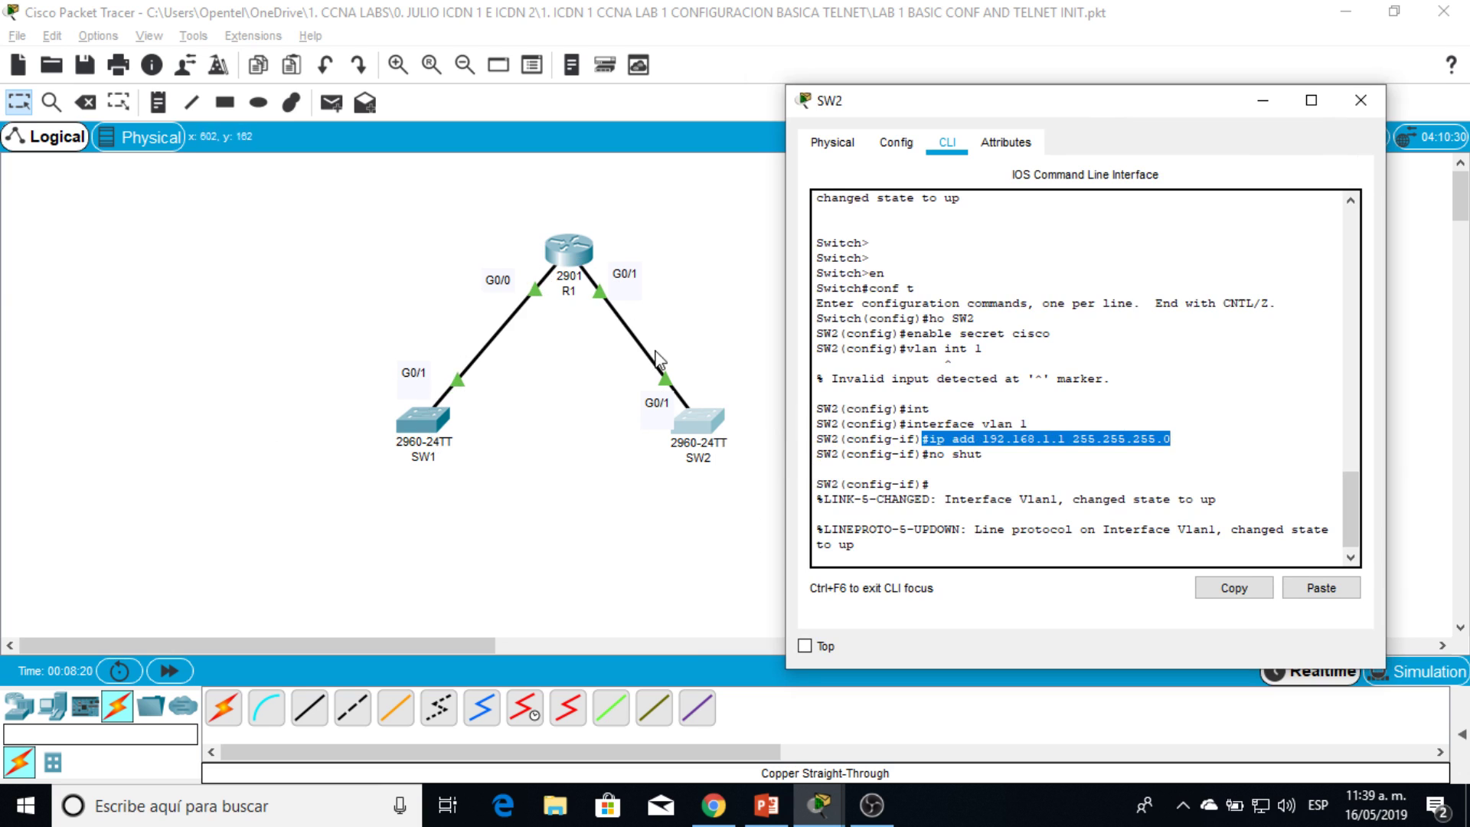
left_click(1016, 441)
left_click_drag(1072, 440, 924, 445)
left_click(1019, 440)
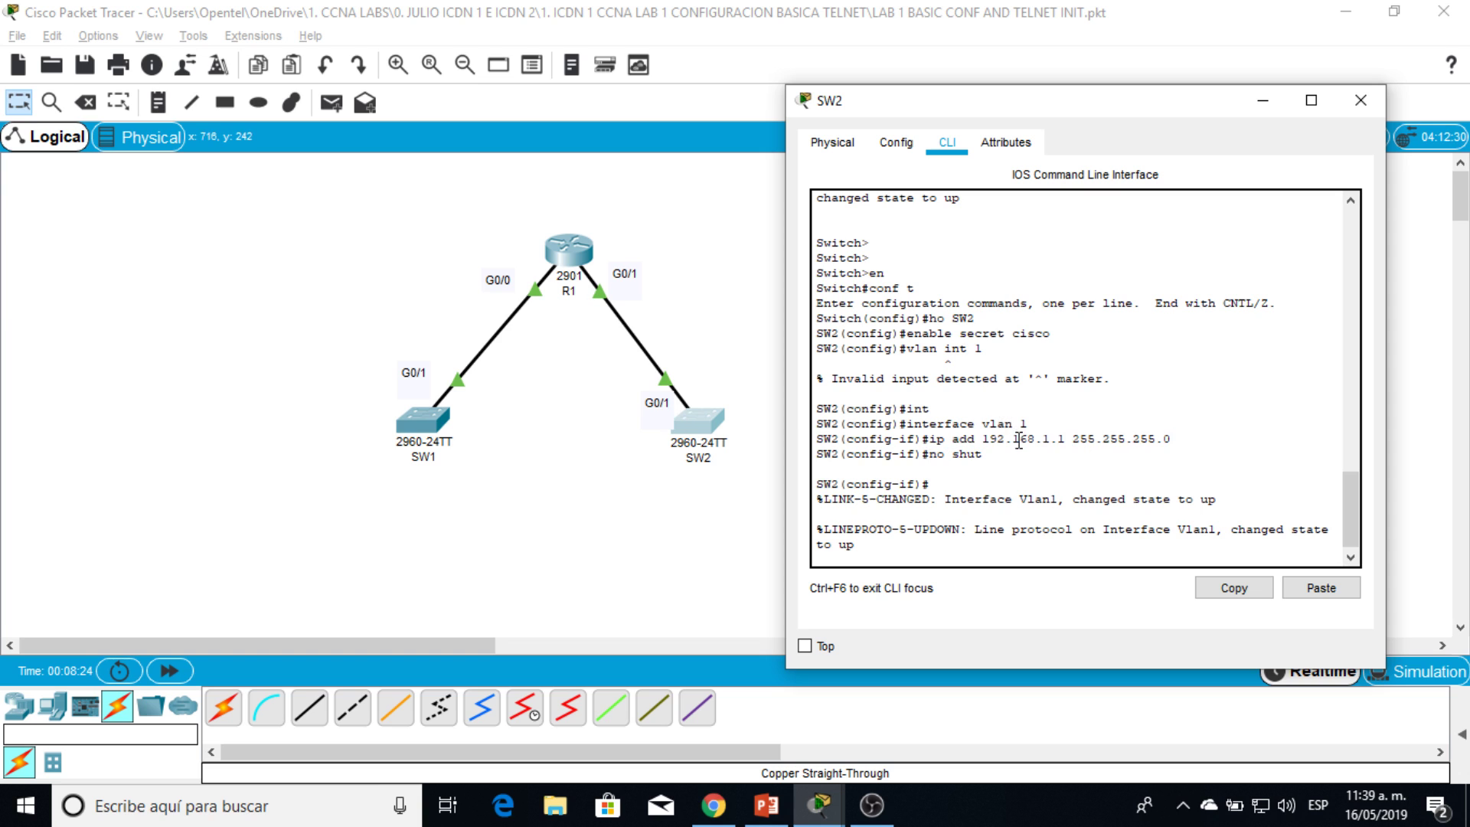
left_click_drag(1063, 443, 968, 443)
left_click_drag(960, 423, 1037, 423)
left_click(946, 426)
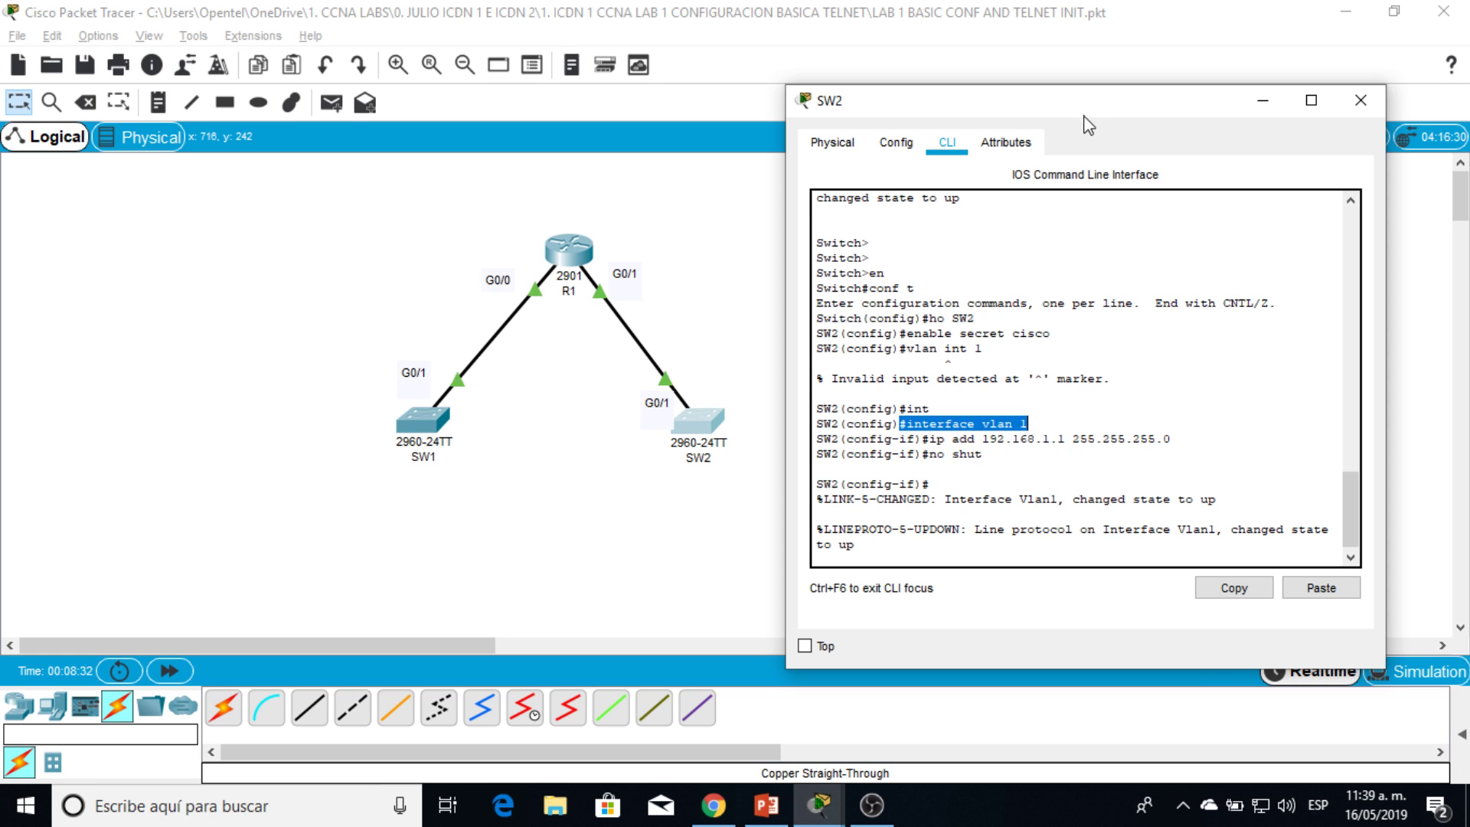
left_click_drag(1091, 108, 429, 39)
key("Return")
key("Return")
key("Return")
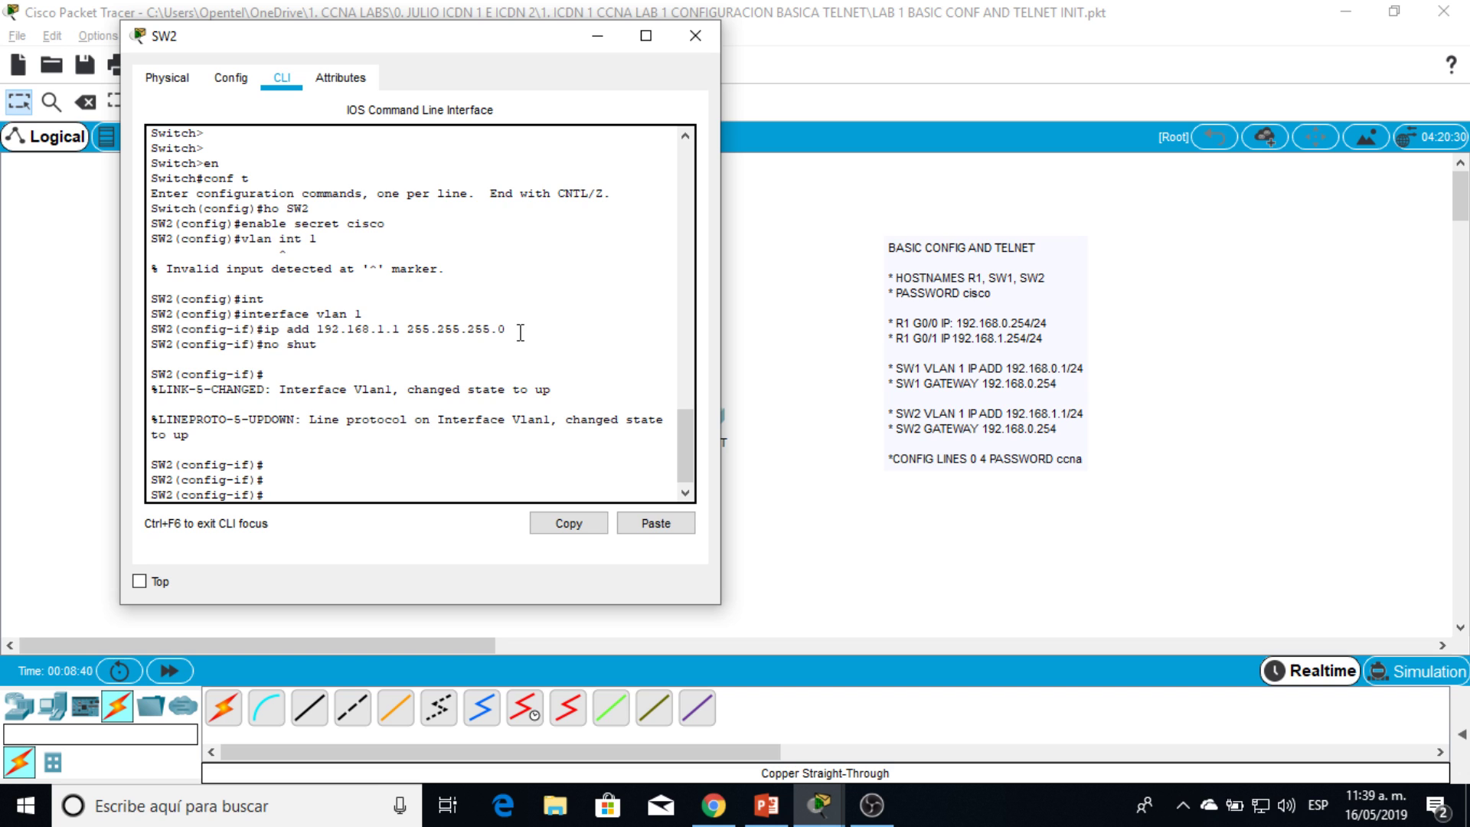
Step: Set SW2's default gateway to 192.168.1.254
type("end")
key("Return")
key("Return")
key("Return")
key("Return")
key("Return")
type("conf t")
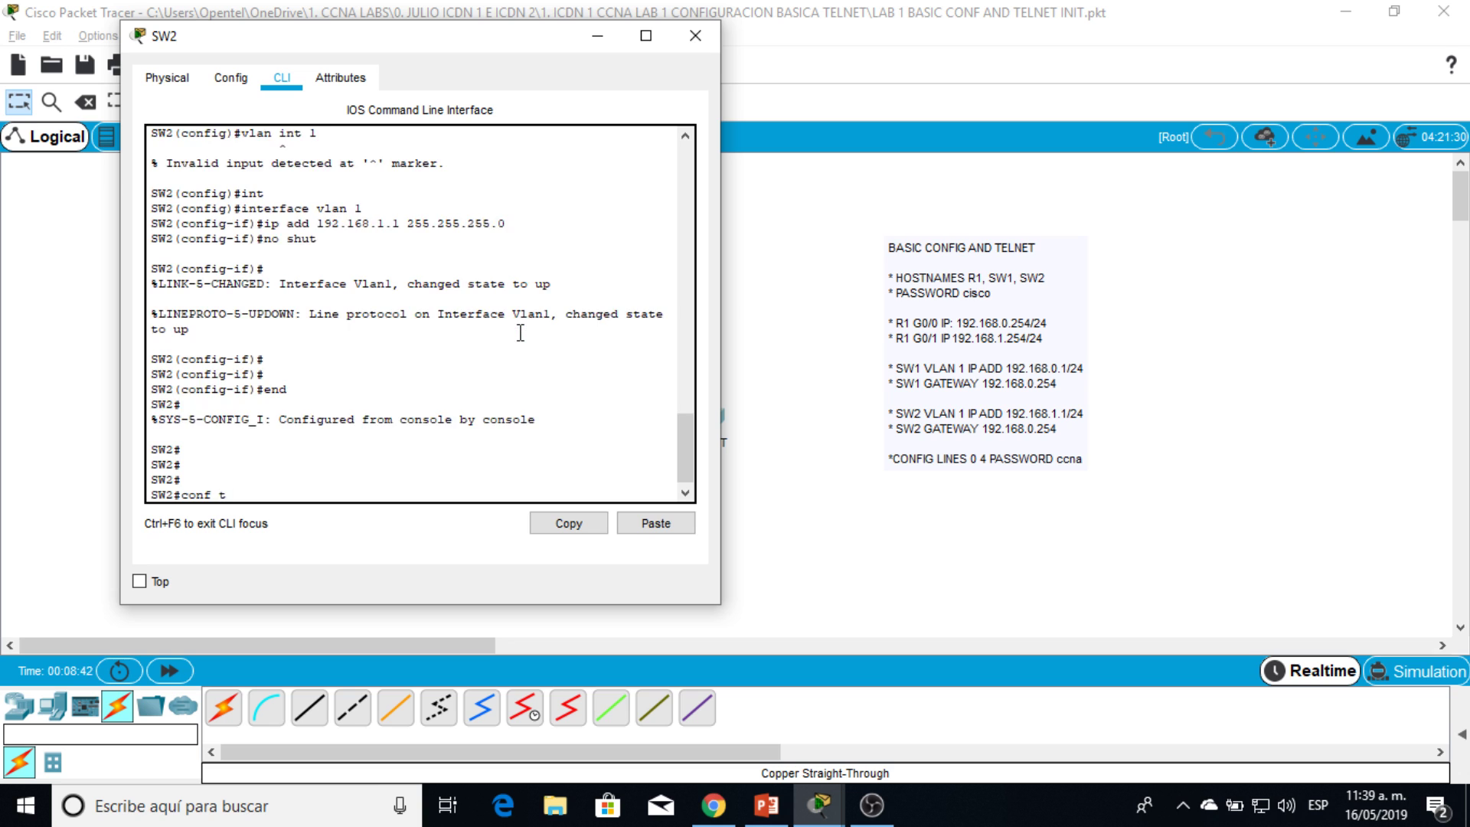
key("Return")
type("ip de")
key("Tab")
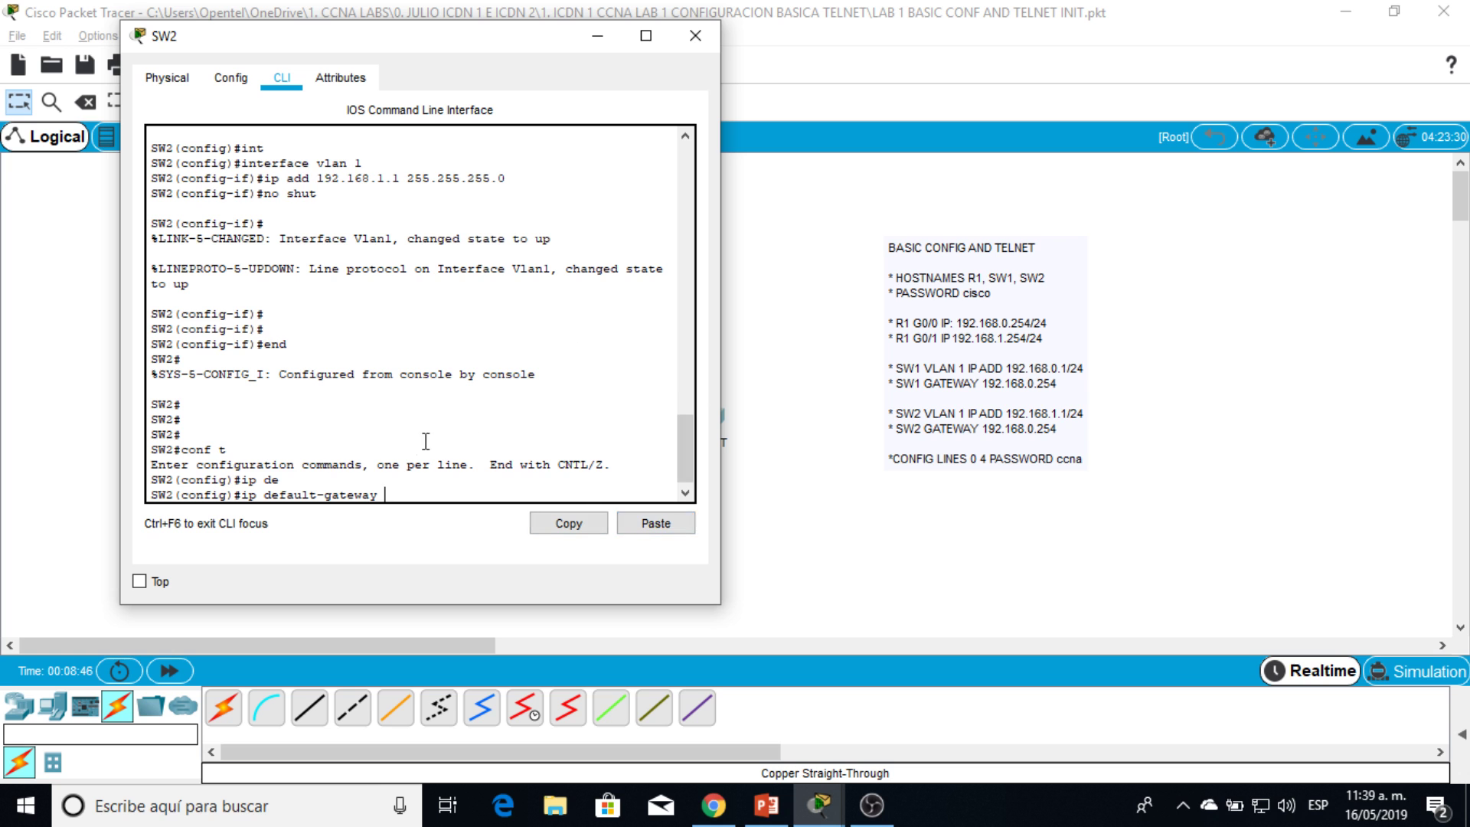
left_click_drag(420, 41, 1091, 123)
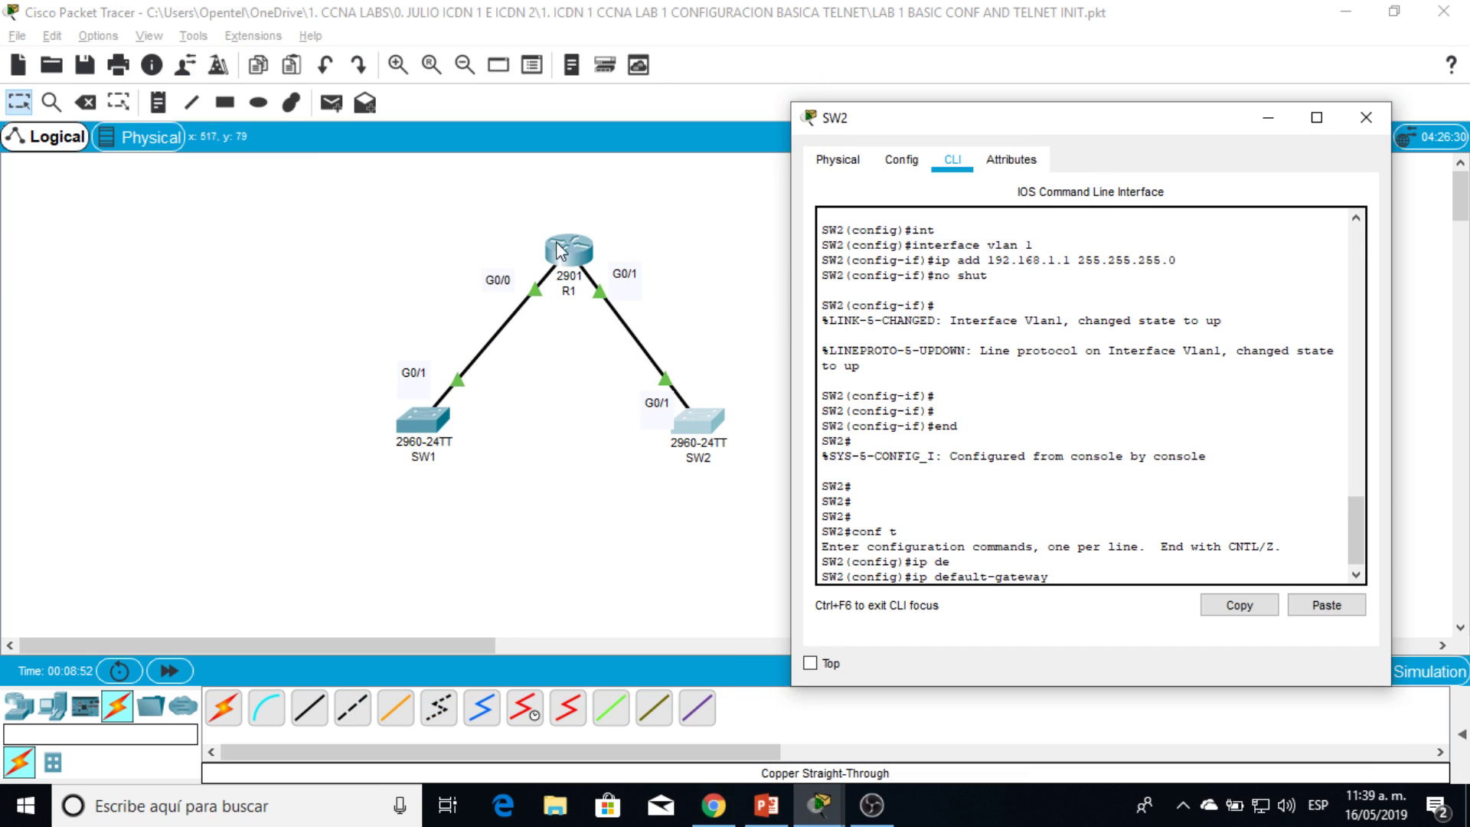
left_click_drag(957, 116, 355, 16)
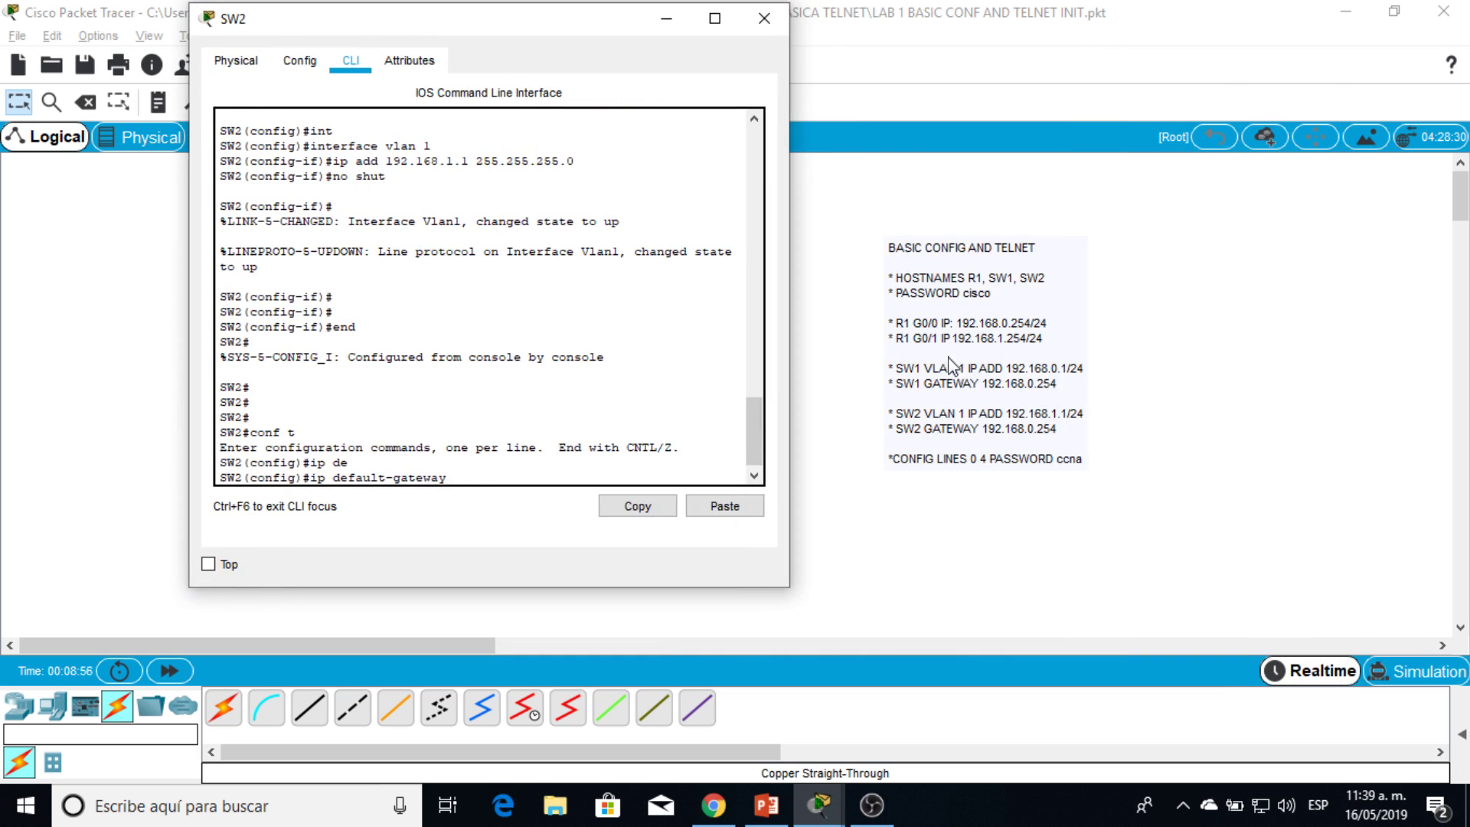
type("192.168.1.254")
key("Return")
Step: Leave configuration mode and enter a ping to the gateway 192.168.1.254
key("Return")
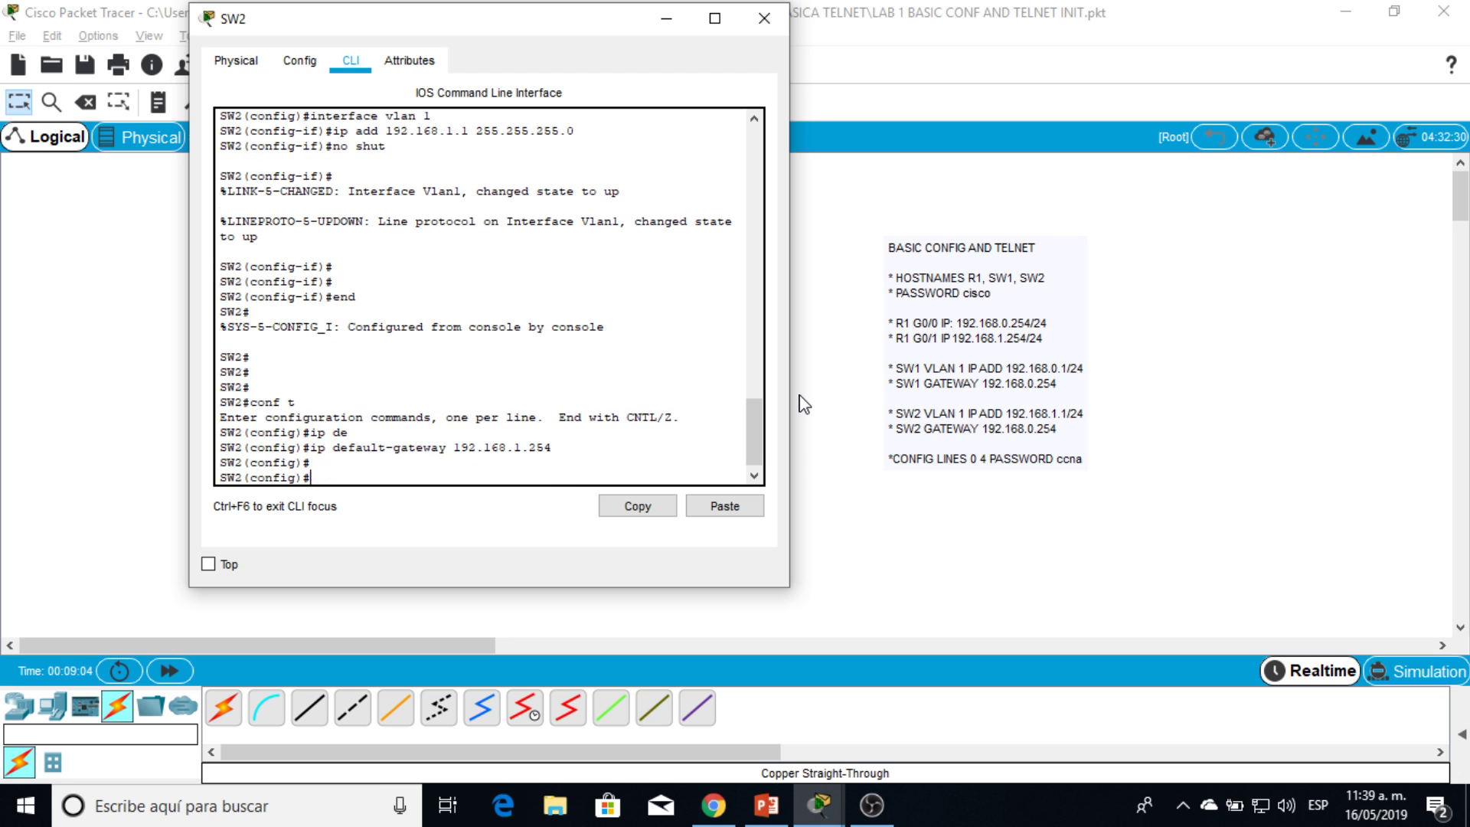
key("Return")
type("end")
key("Return")
key("Return")
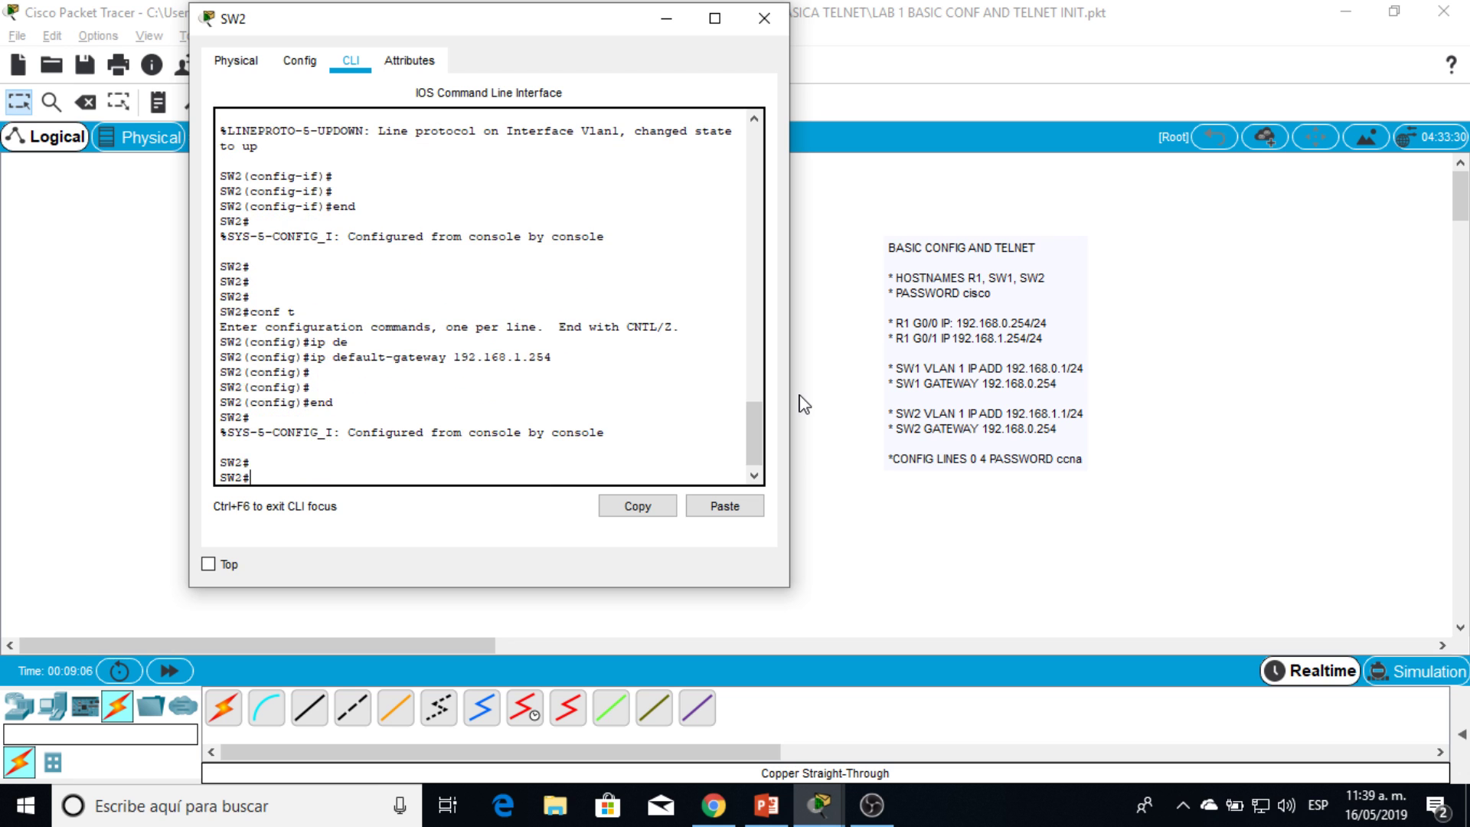
left_click_drag(530, 33, 1146, 97)
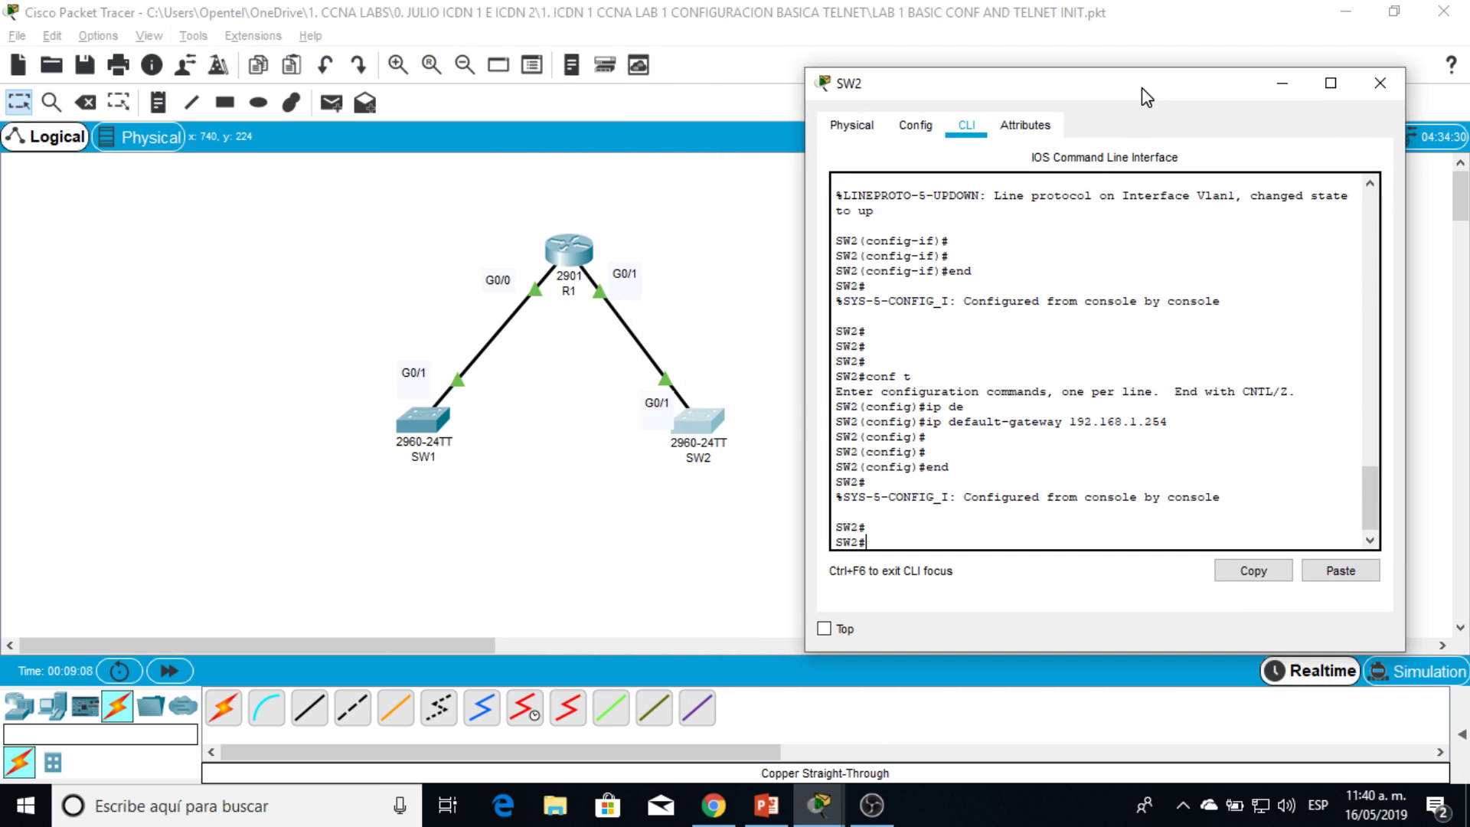
type("ping")
type(" 912.")
type("92")
type(".168")
type(".1.254")
Step: Ping the gateway 192.168.1.254 and SW1 at 192.168.0.1 from SW2, then re-enter conf t
key("Return")
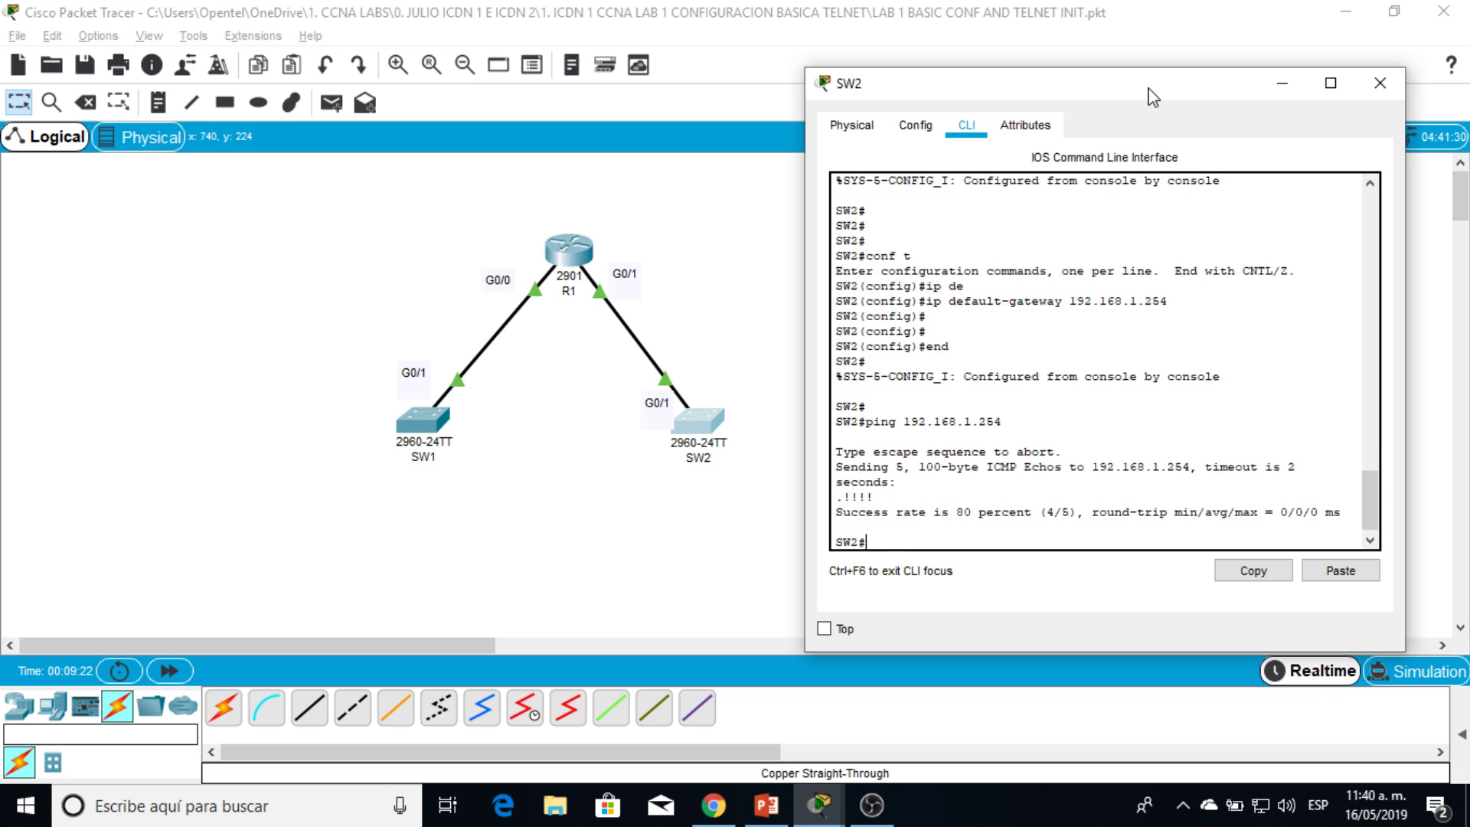
key("Return")
key("Return")
key("Return")
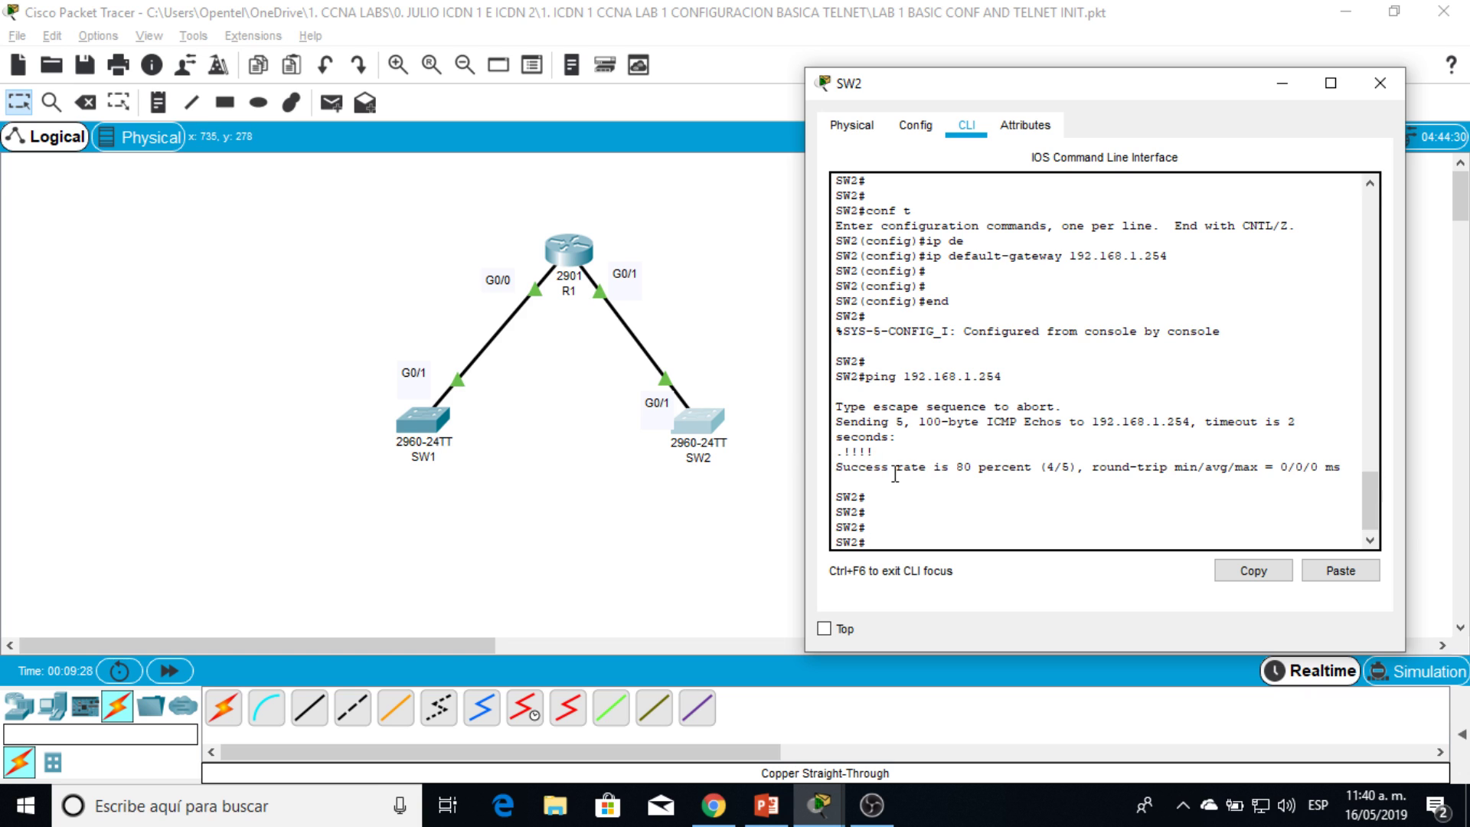
type("ping 192.168.0.1")
key("Return")
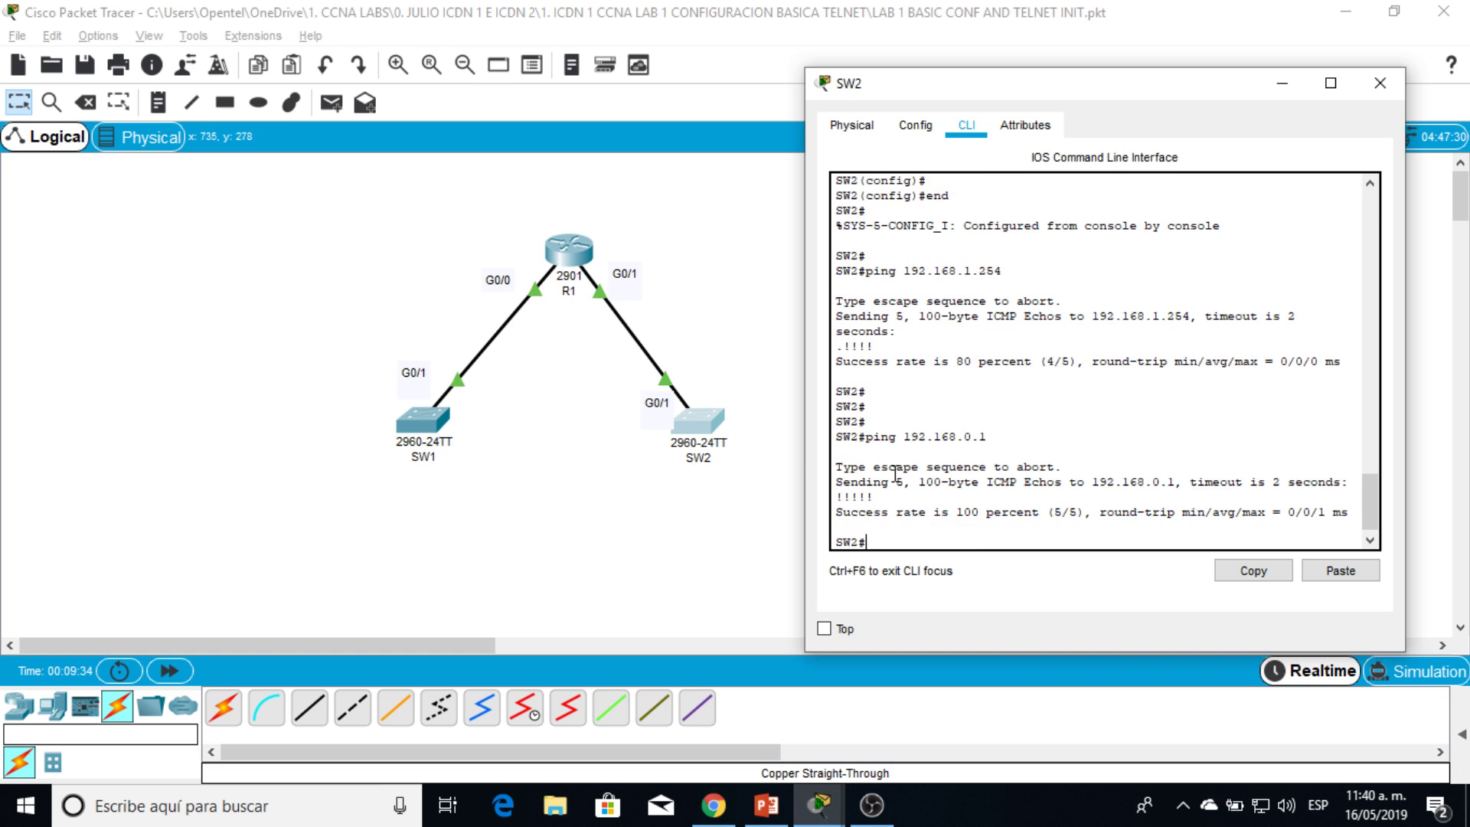
type("conf t")
key("Return")
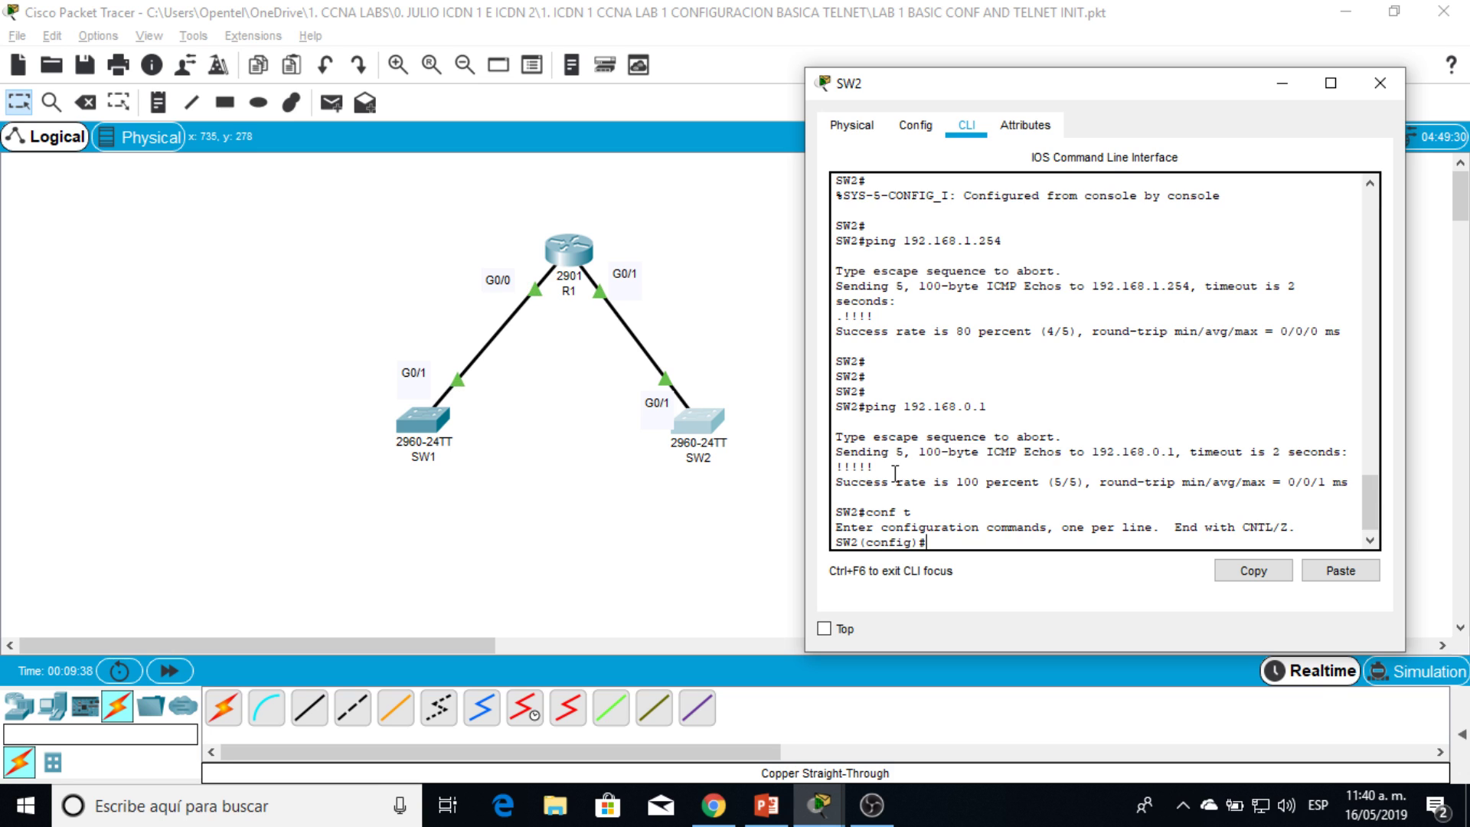
Step: Remove SW2's default gateway 192.168.1.254 with no ip default-gateway and exit configuration
type("no ip de")
key("Tab")
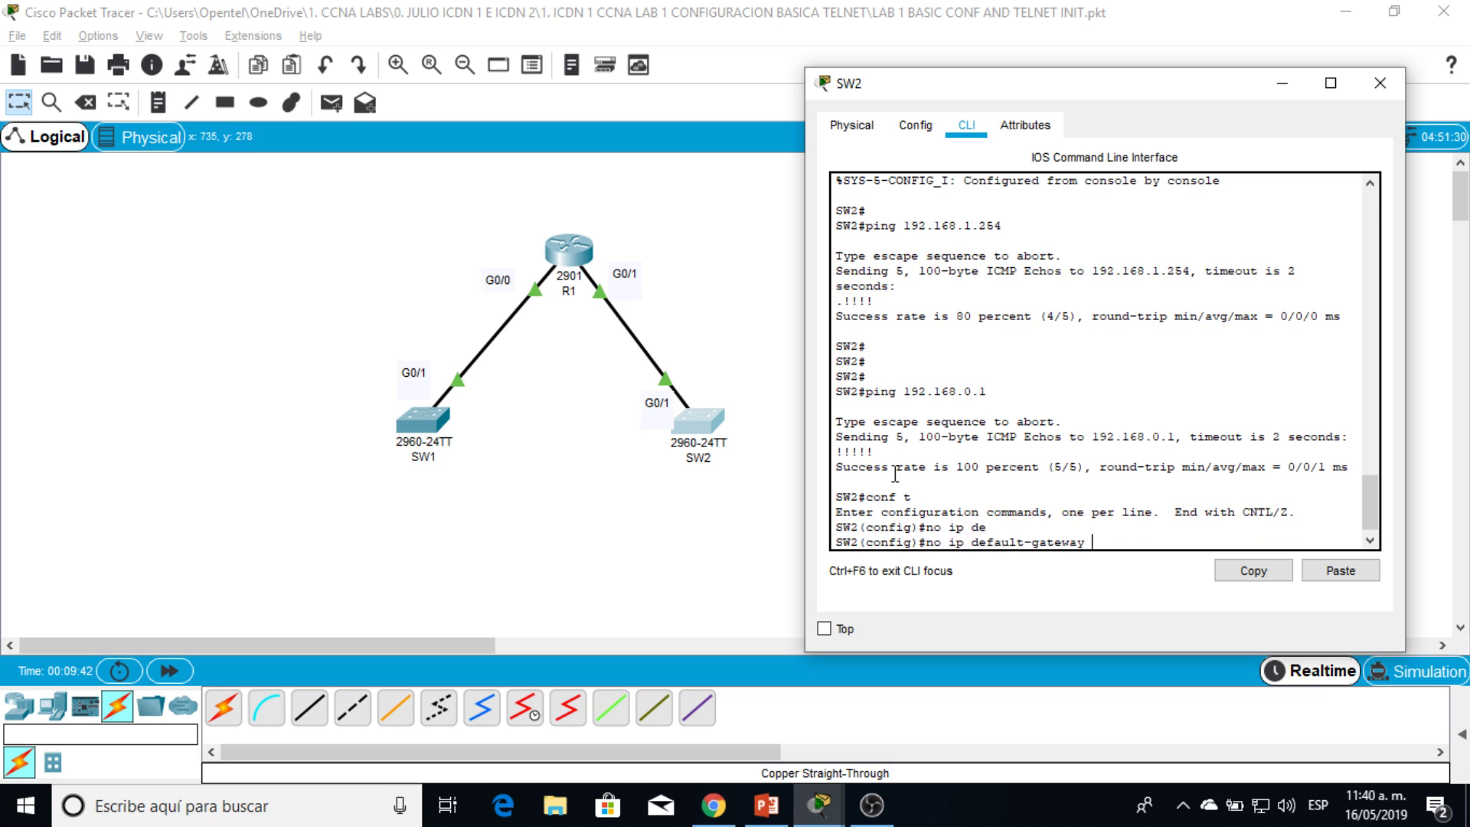
type("192.168.1.254")
key("Return")
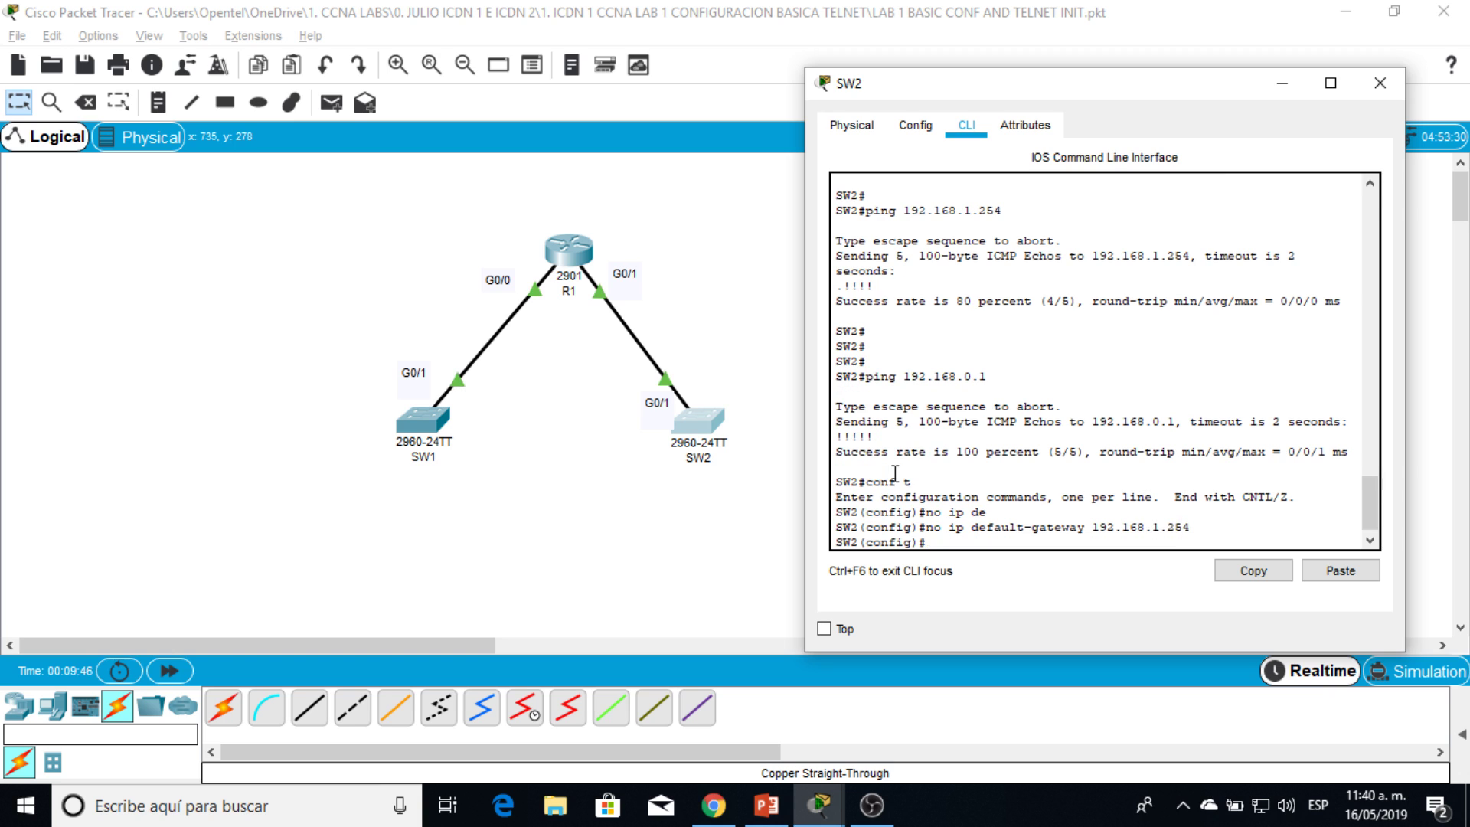
key("Return")
key("Return")
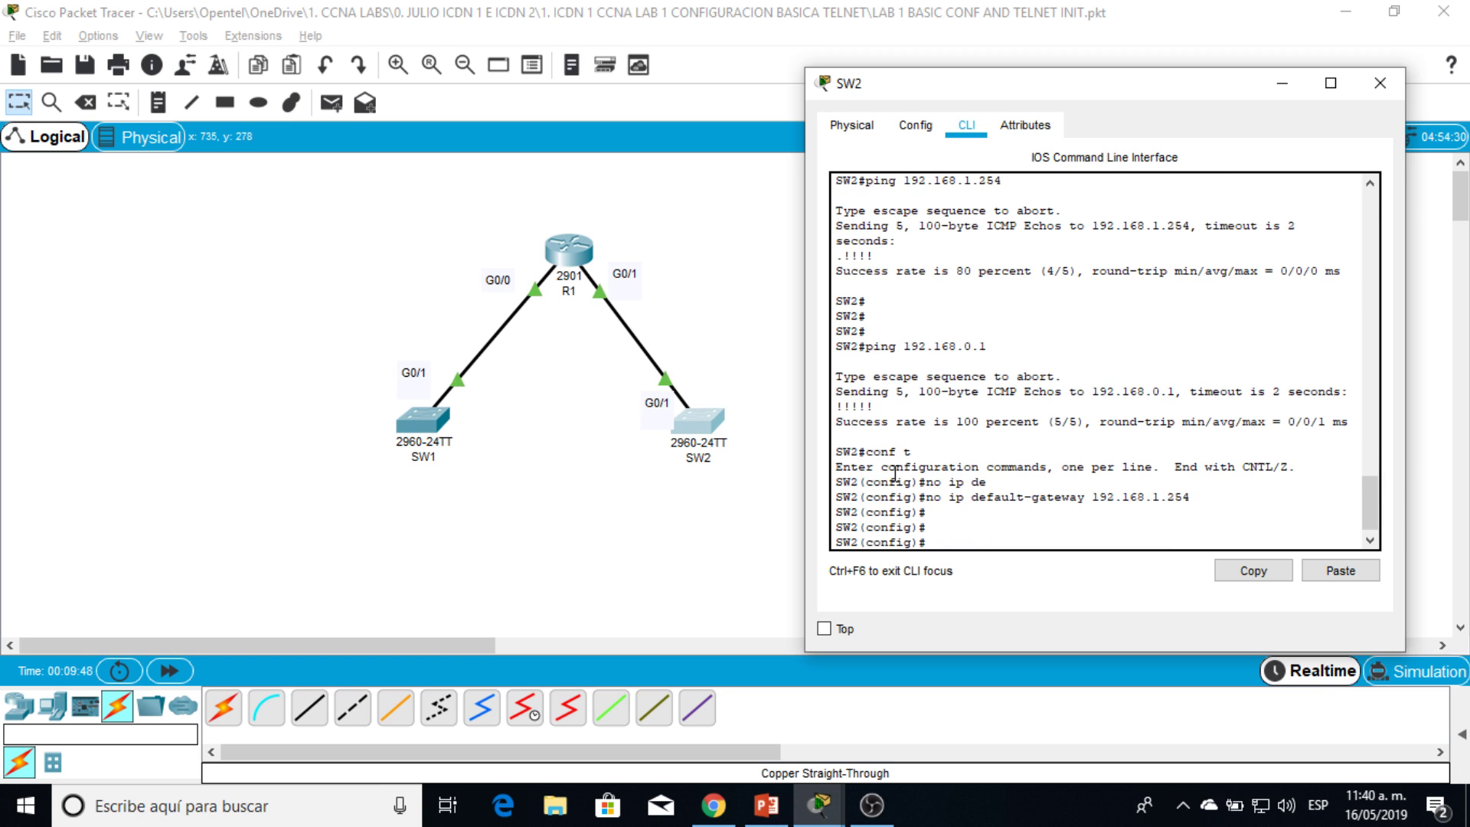
key("Up")
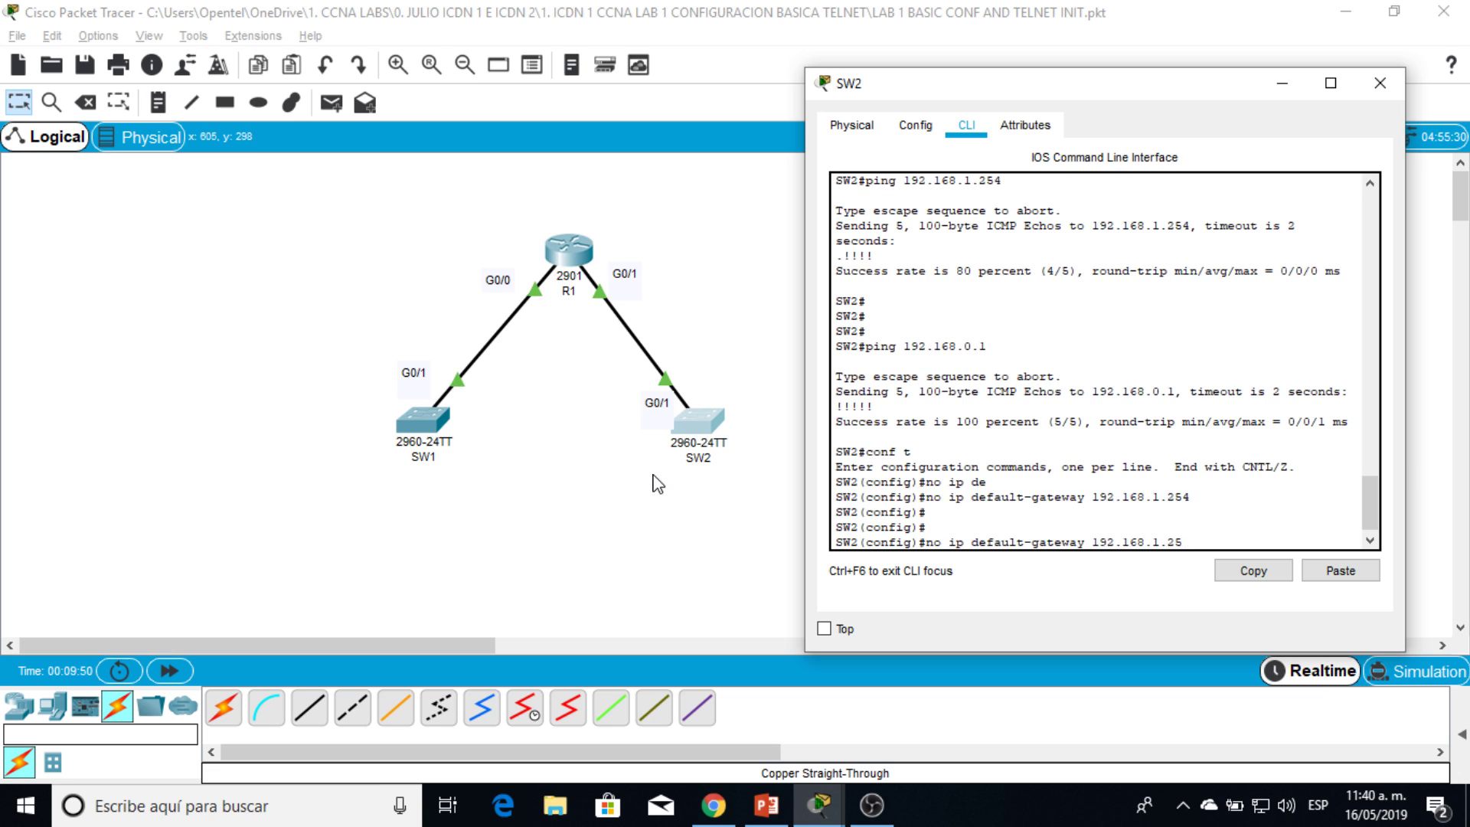
key("BackSpace")
key("BackSpace")
key("BackSpace")
key("BackSpace")
key("BackSpace")
key("BackSpace")
key("BackSpace")
key("BackSpace")
key("BackSpace")
key("BackSpace")
key("BackSpace")
key("BackSpace")
key("BackSpace")
key("BackSpace")
key("BackSpace")
key("BackSpace")
key("BackSpace")
key("BackSpace")
key("BackSpace")
key("BackSpace")
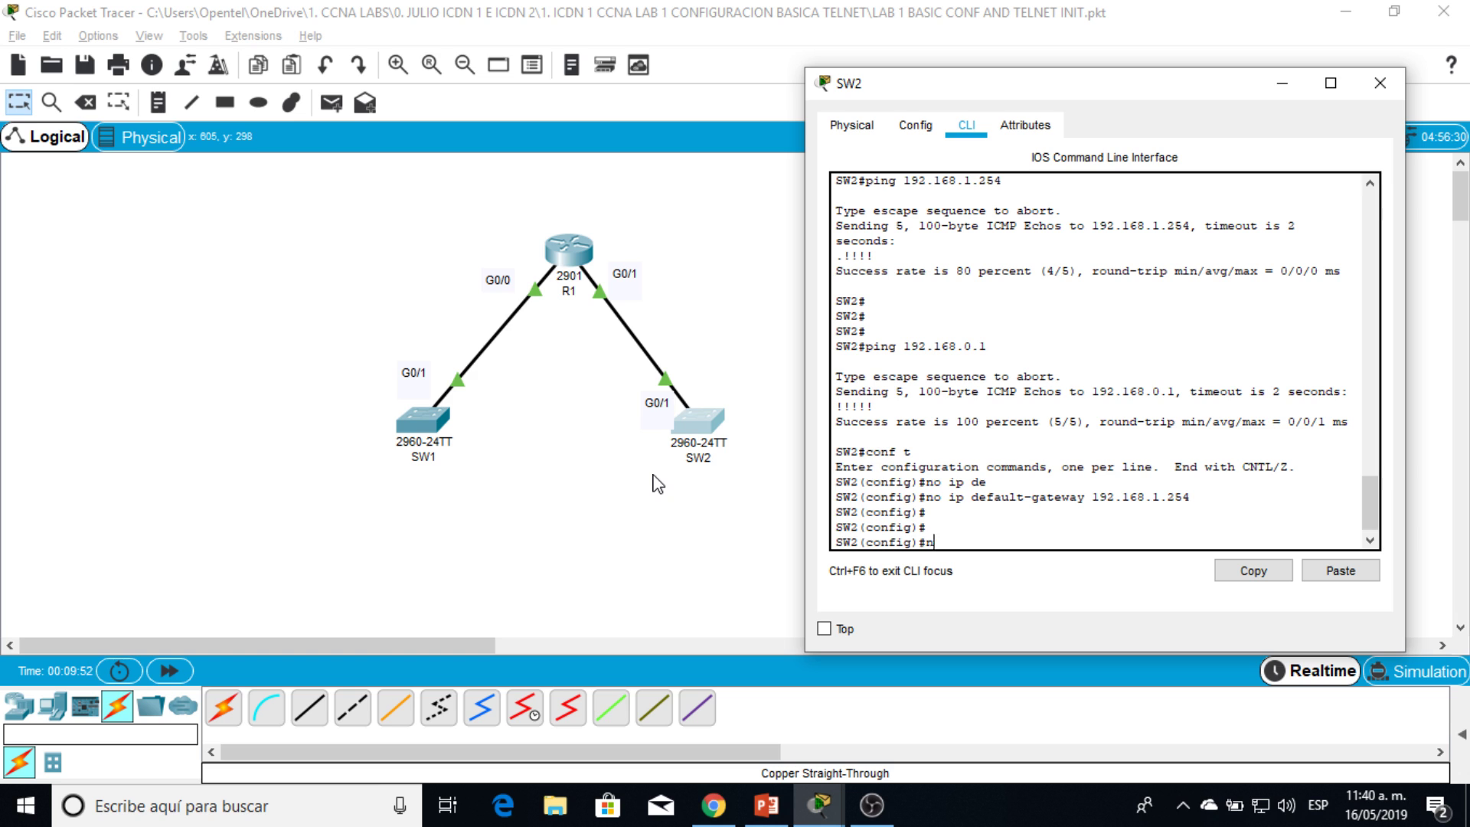
type("end")
key("Return")
Step: Ping 192.168.0.1 and highlight the failed replies against the earlier successful ones
type("pin")
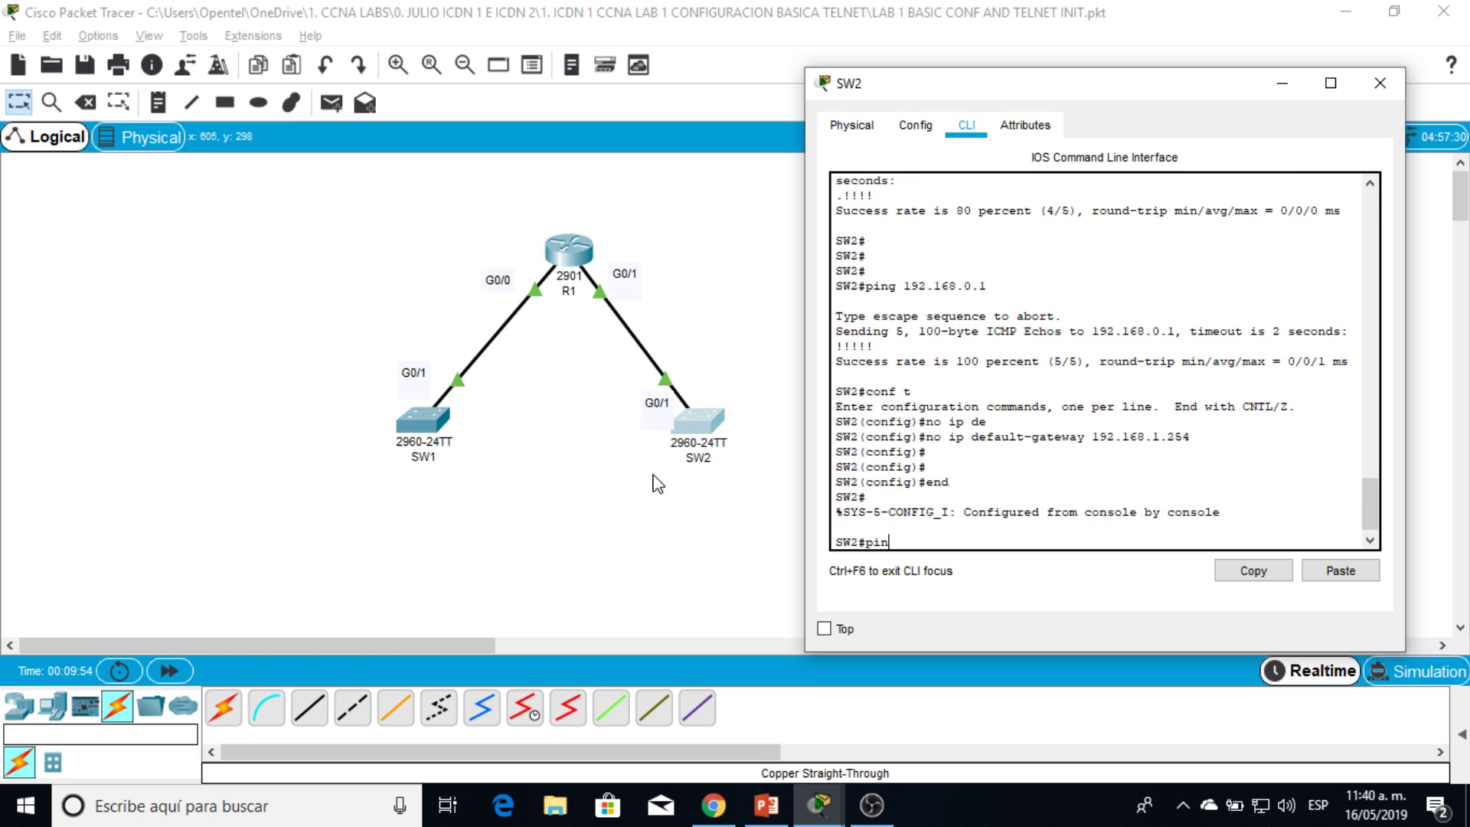
type("g 192.168.0.1")
key("Return")
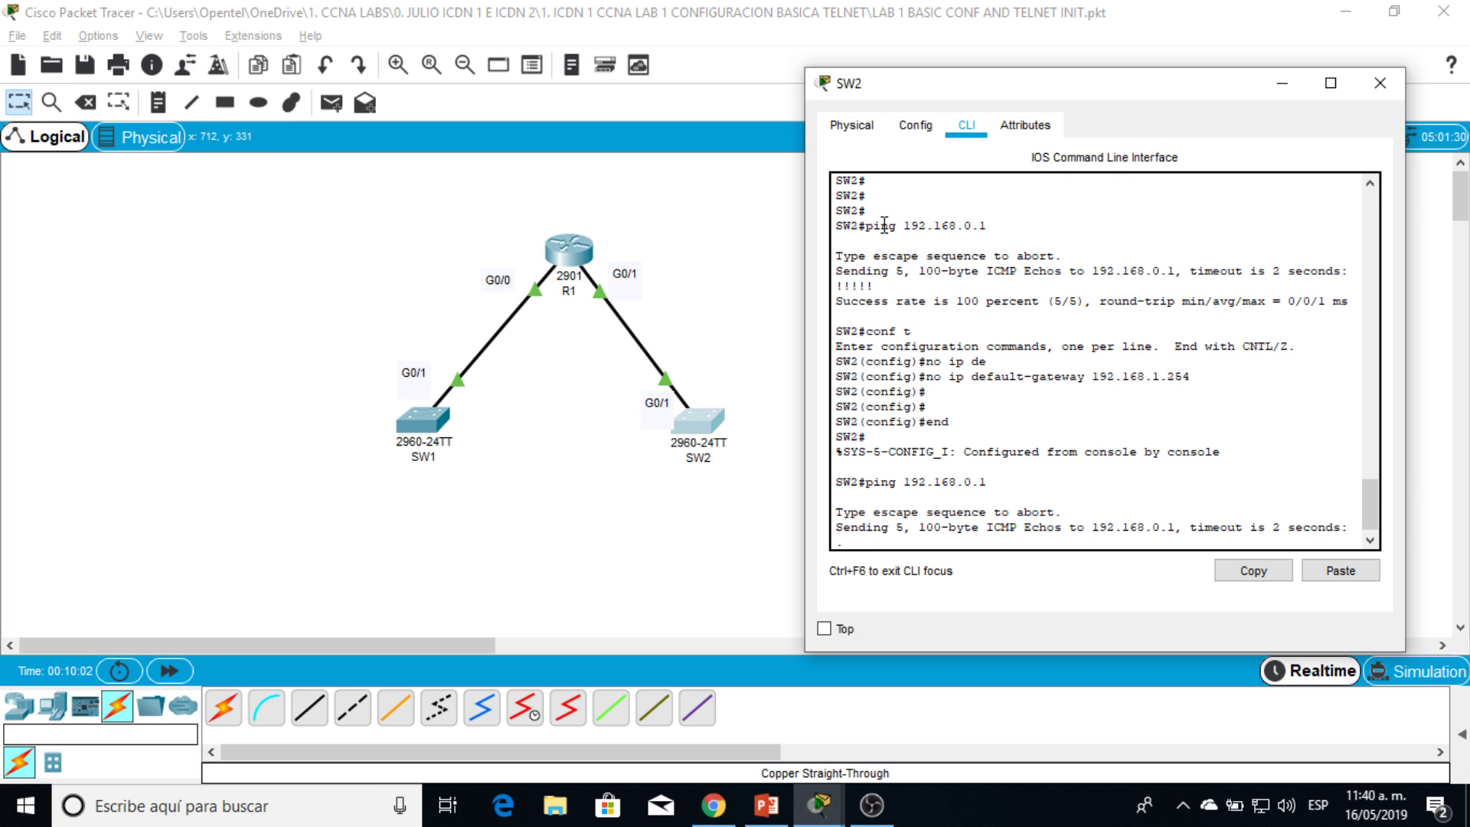
left_click_drag(873, 225, 989, 226)
left_click_drag(875, 284, 858, 284)
left_click_drag(852, 542, 834, 540)
left_click(834, 540)
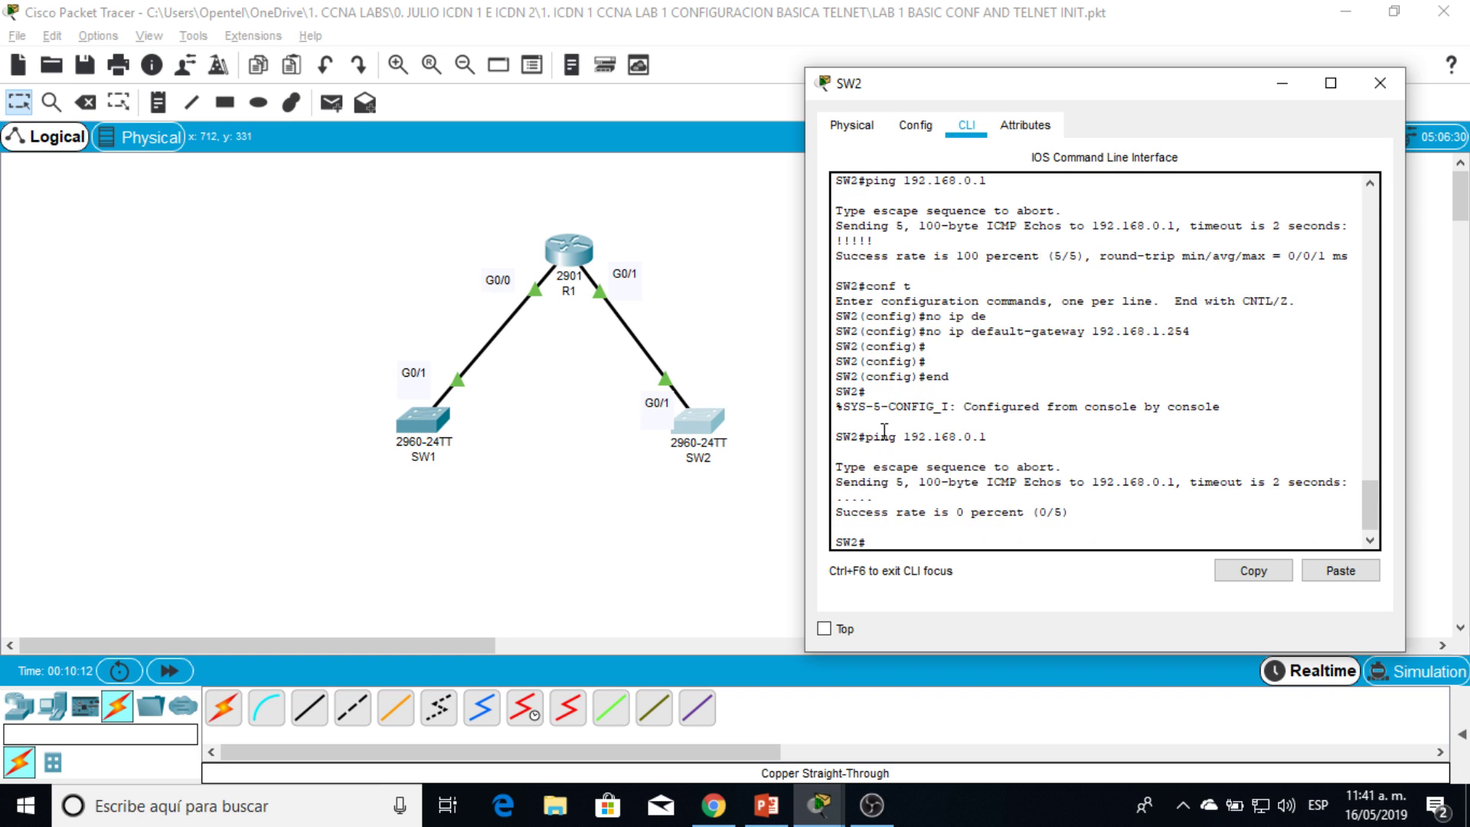
left_click_drag(880, 435, 975, 429)
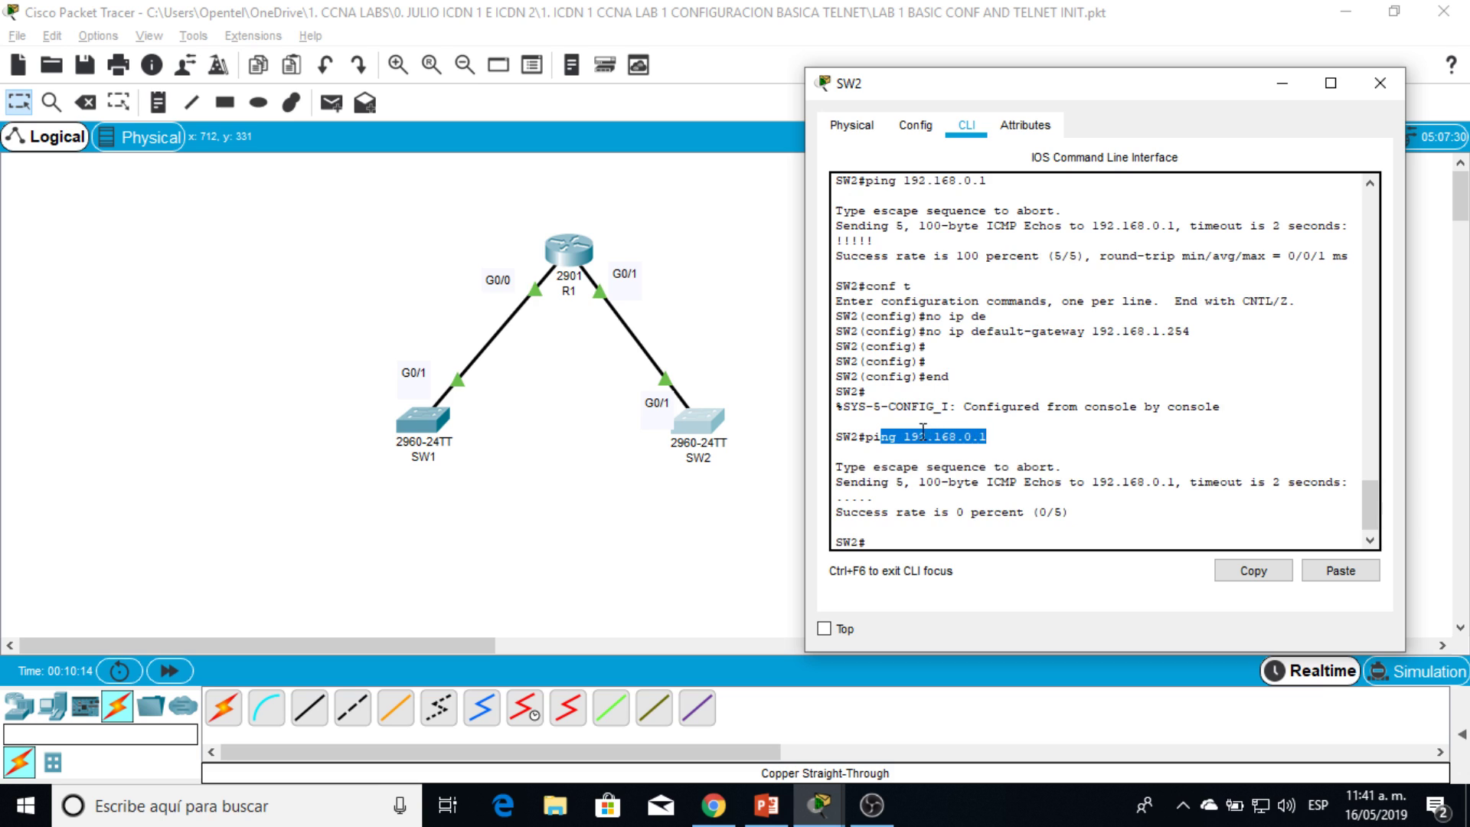
left_click(917, 537)
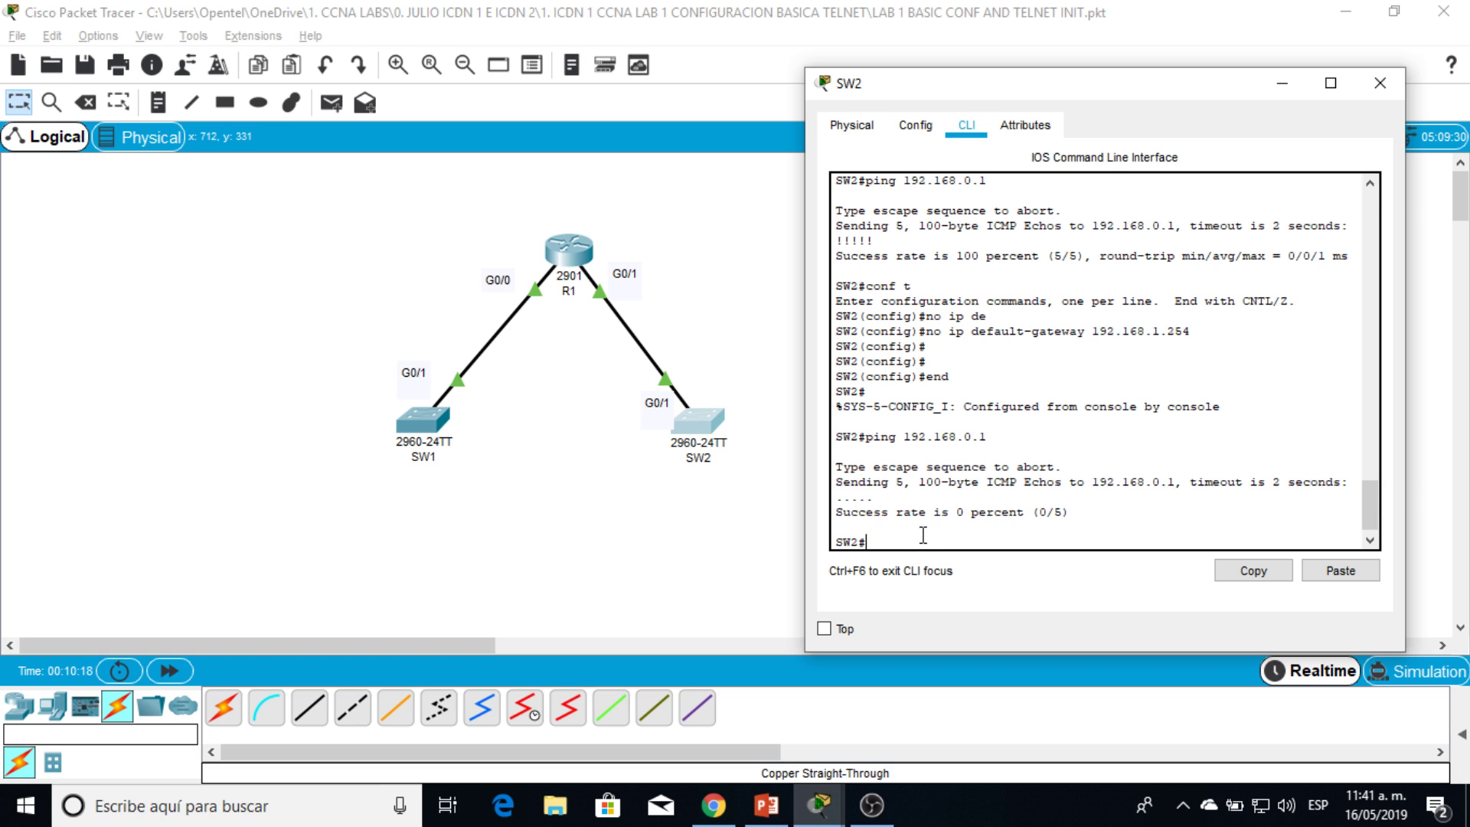
Step: Set SW2's default gateway back to 192.168.1.254
type("conf t")
key("Return")
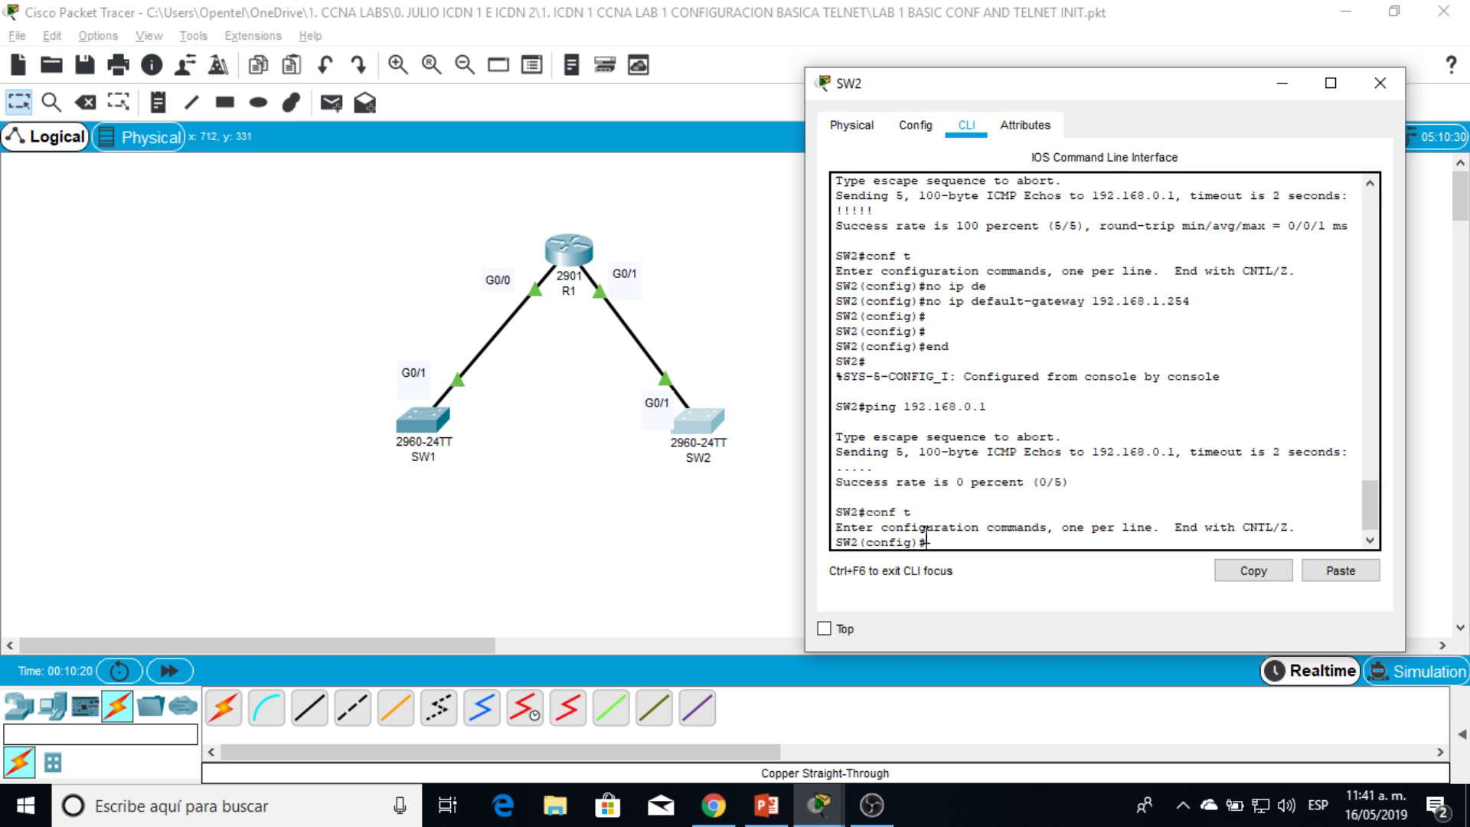
type("ip de")
key("Tab")
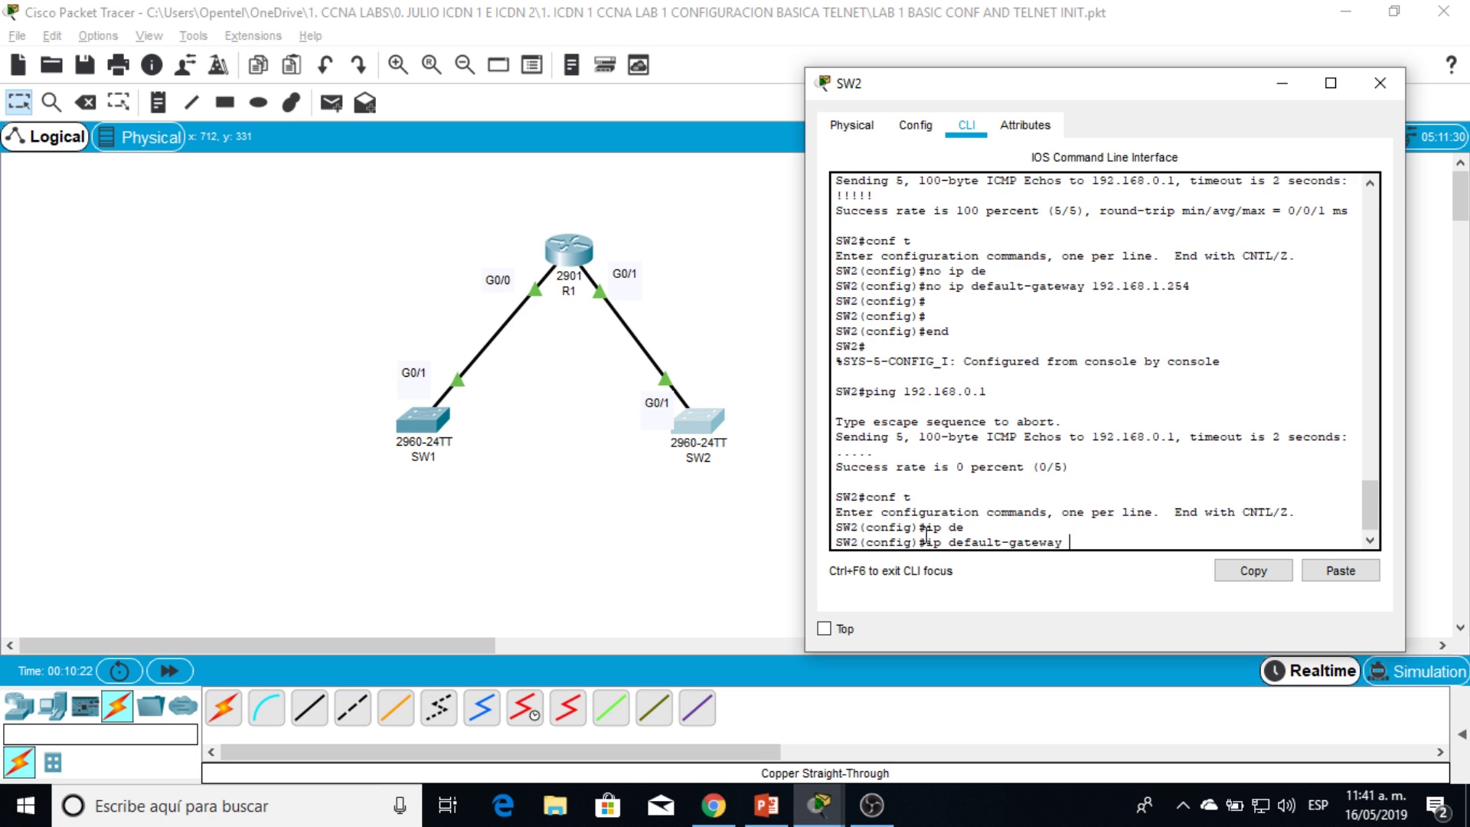
type("192.168.1.254")
key("Return")
key("Return")
type("end")
key("Return")
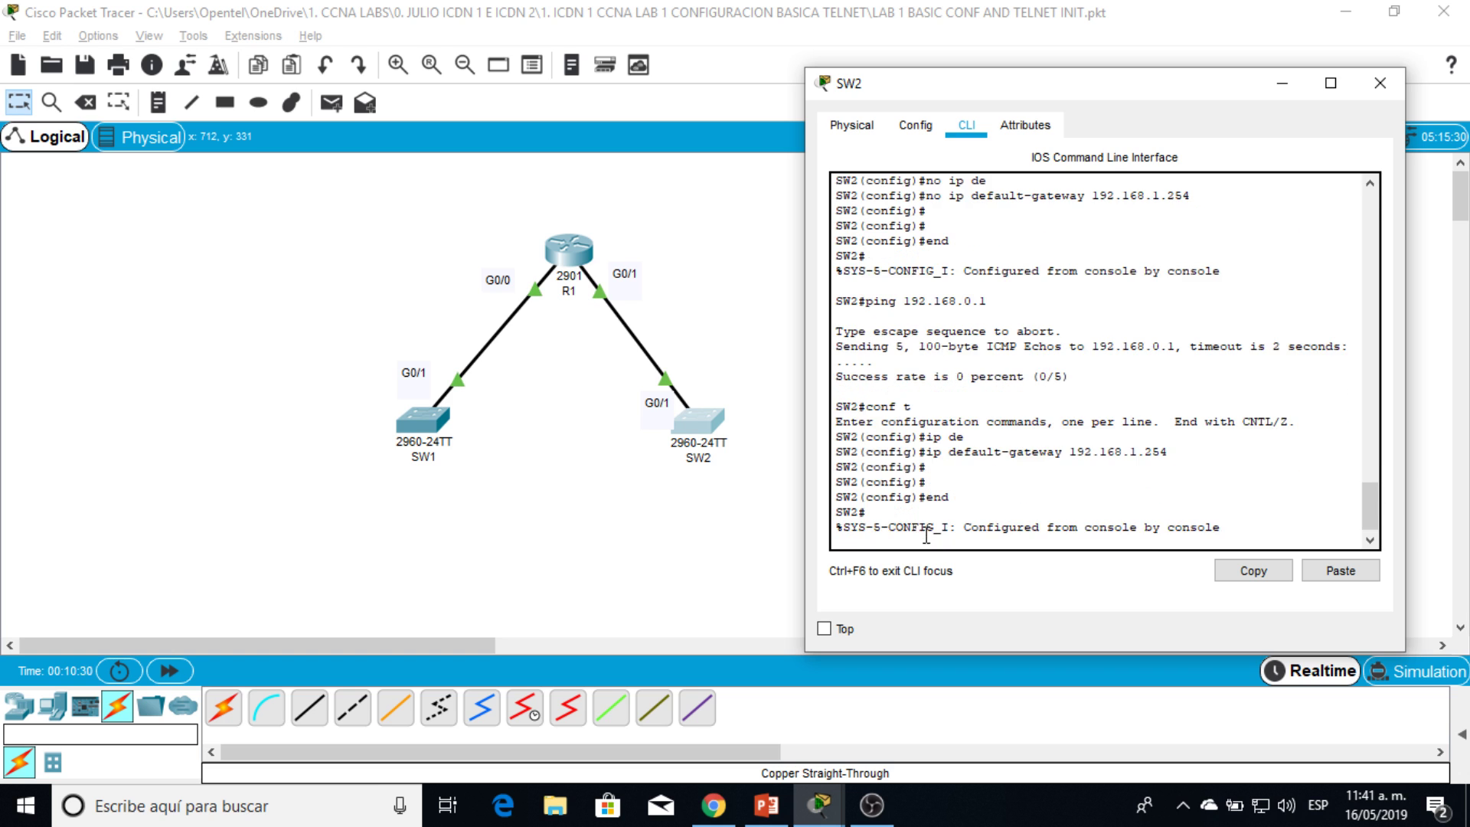
key("Return")
key("Return")
Step: Ping SW1 at 192.168.0.1 again to confirm it succeeds
type("ping 19")
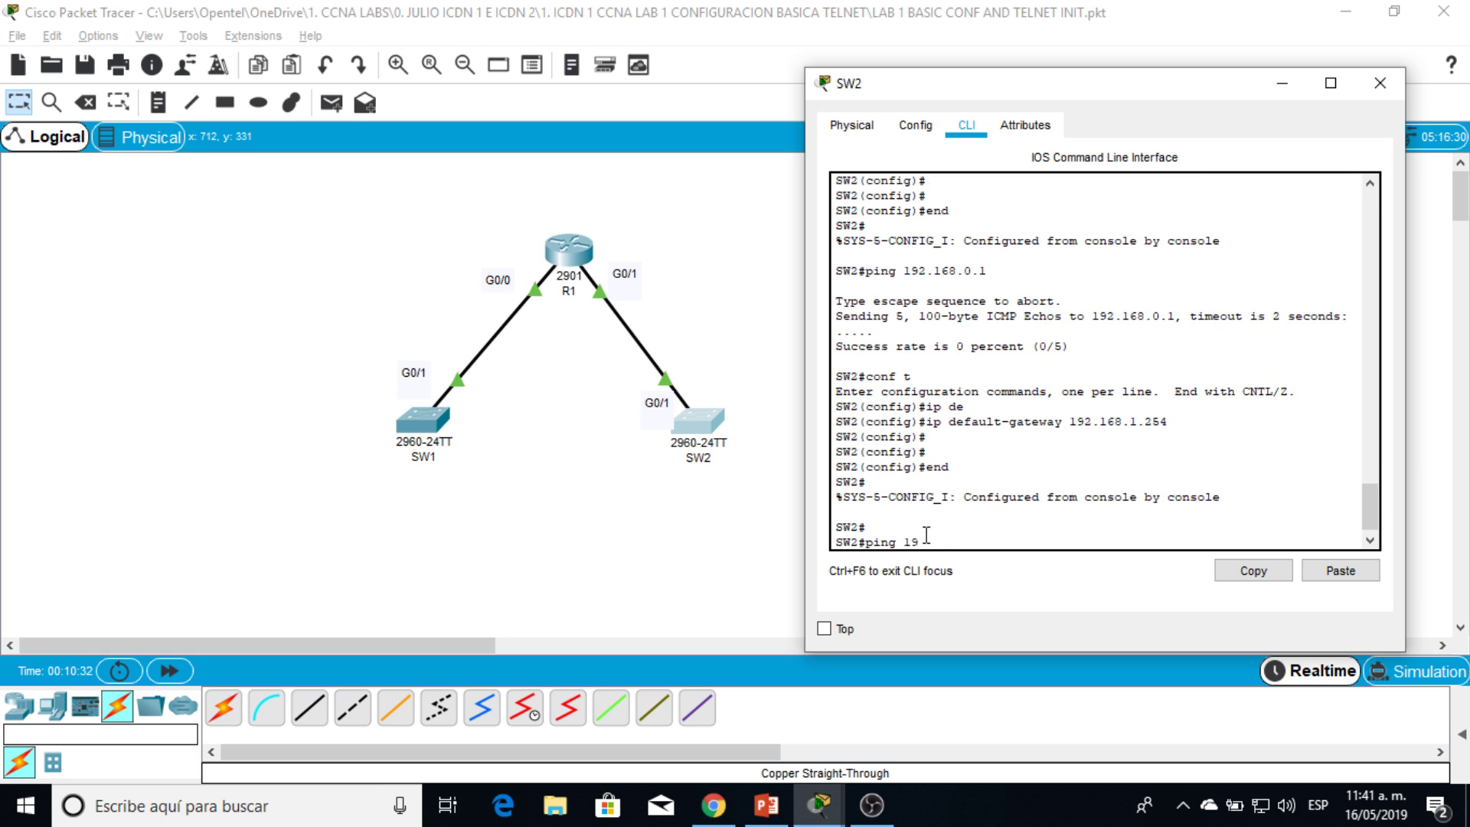
type("2.168.0.1")
key("Return")
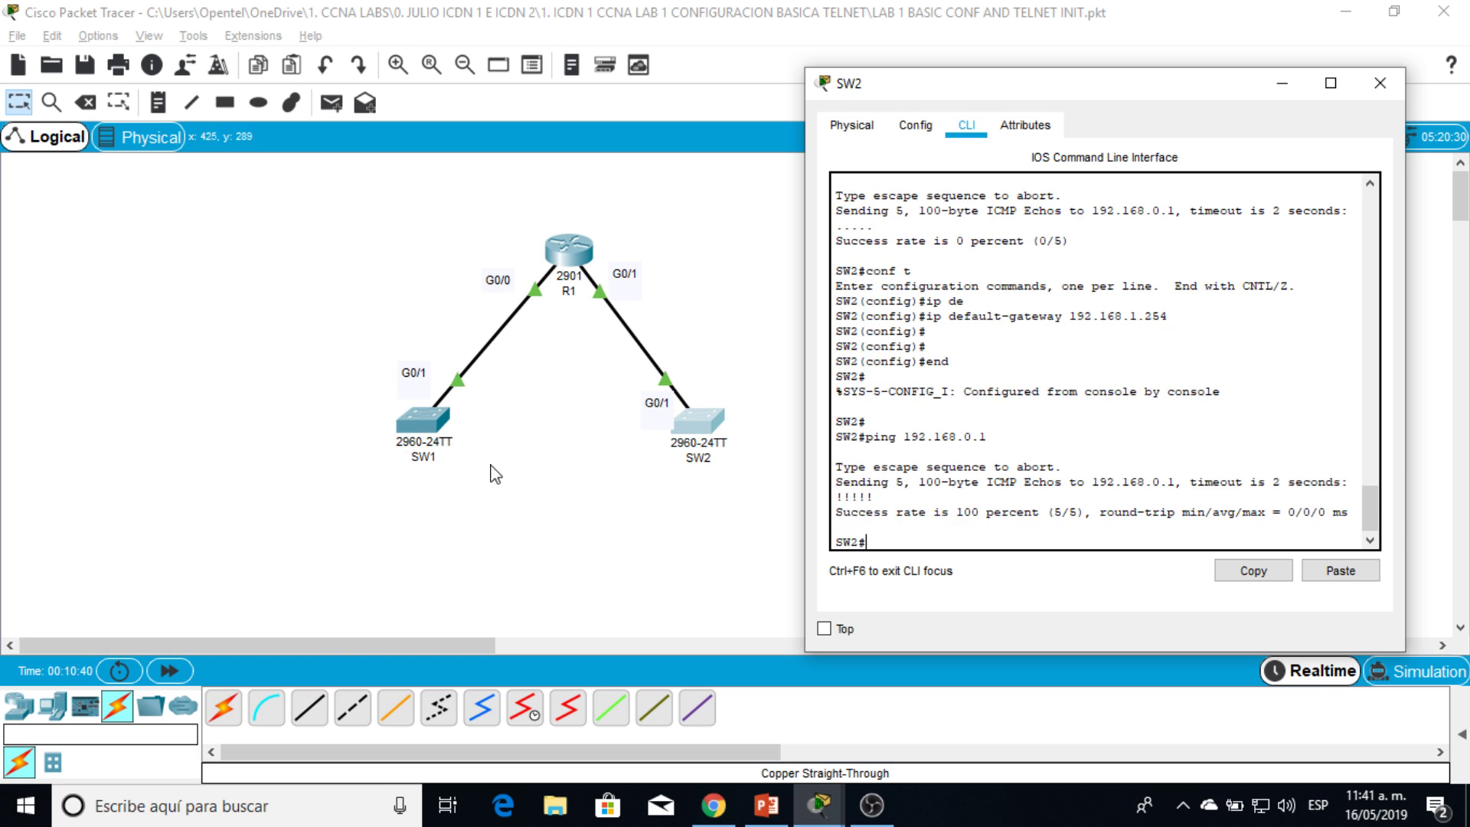
left_click_drag(969, 101, 938, 82)
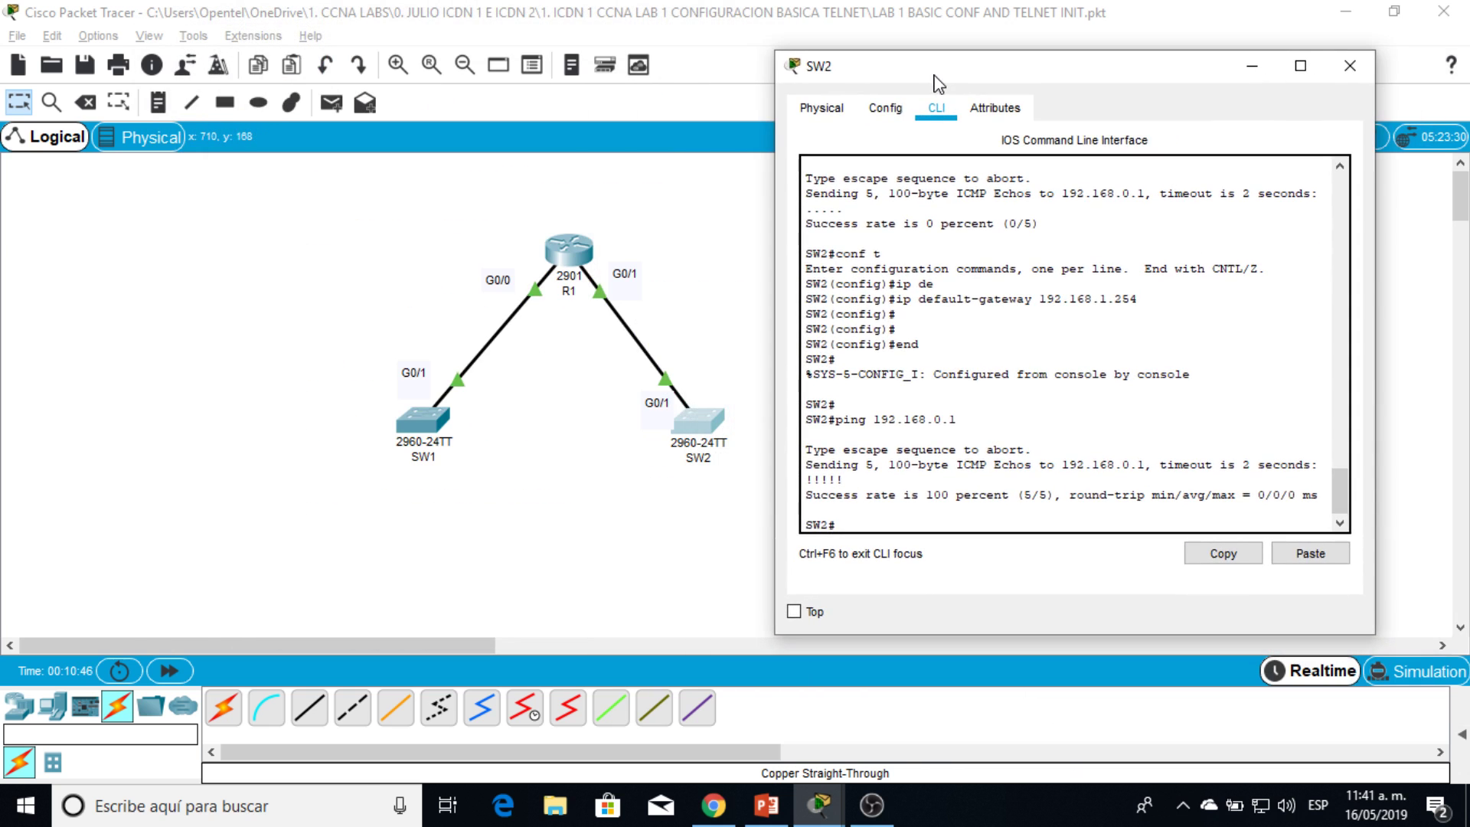
Step: Give SW2's line vty 0 4 the lab's line password and enable login
type("conf t")
key("Return")
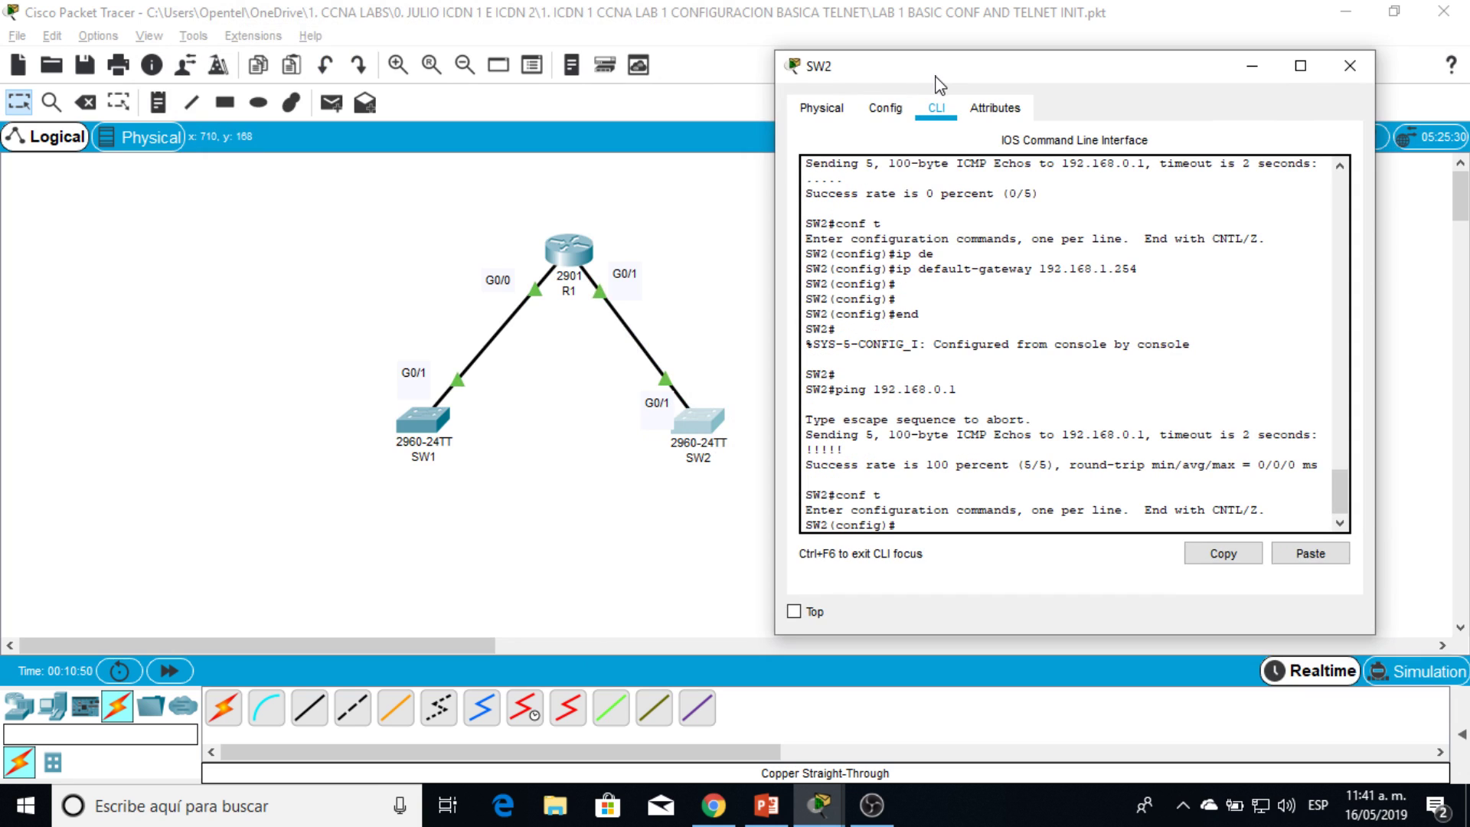
type("line vty 0 4")
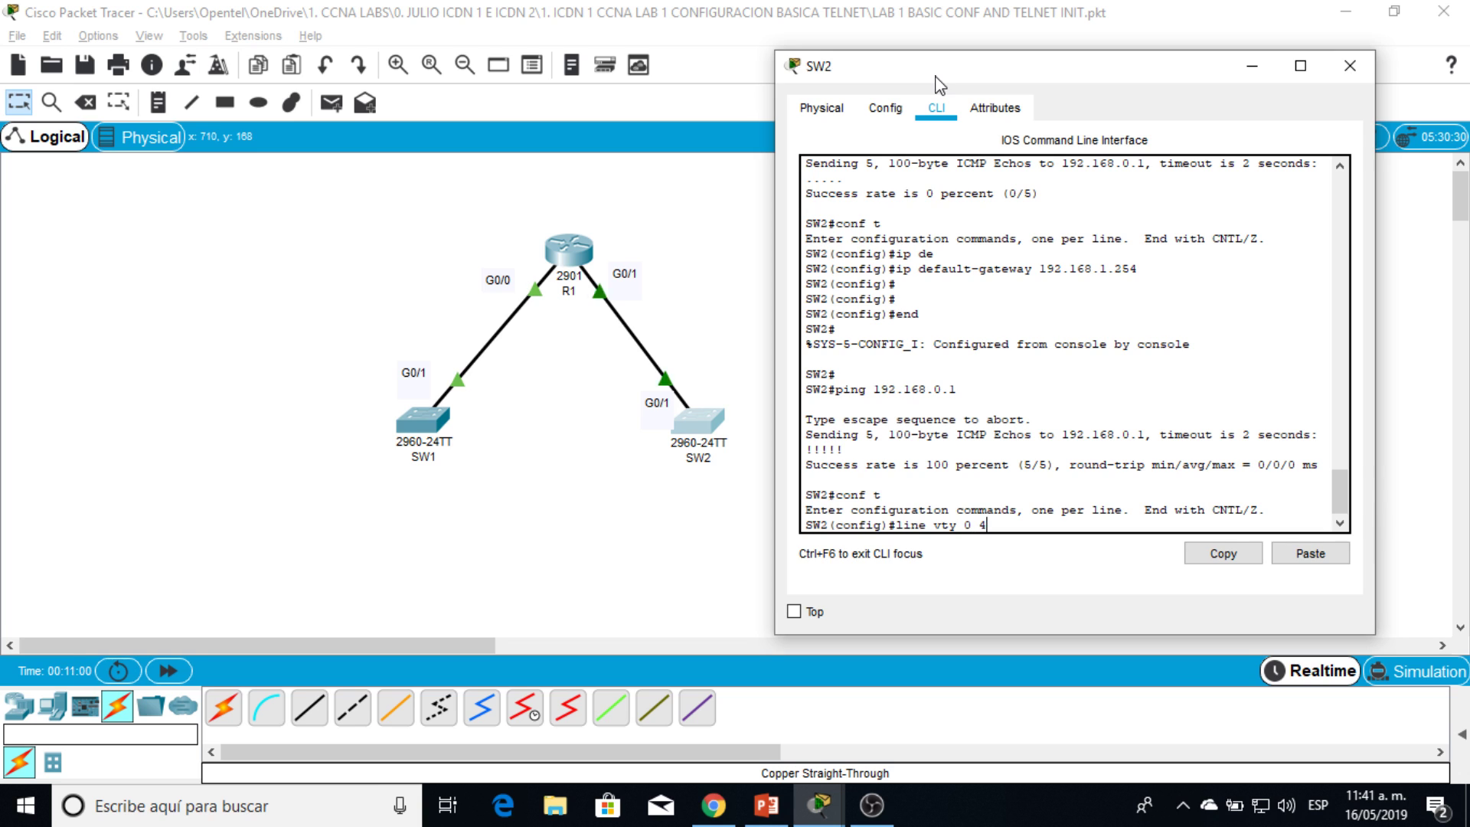
key("Return")
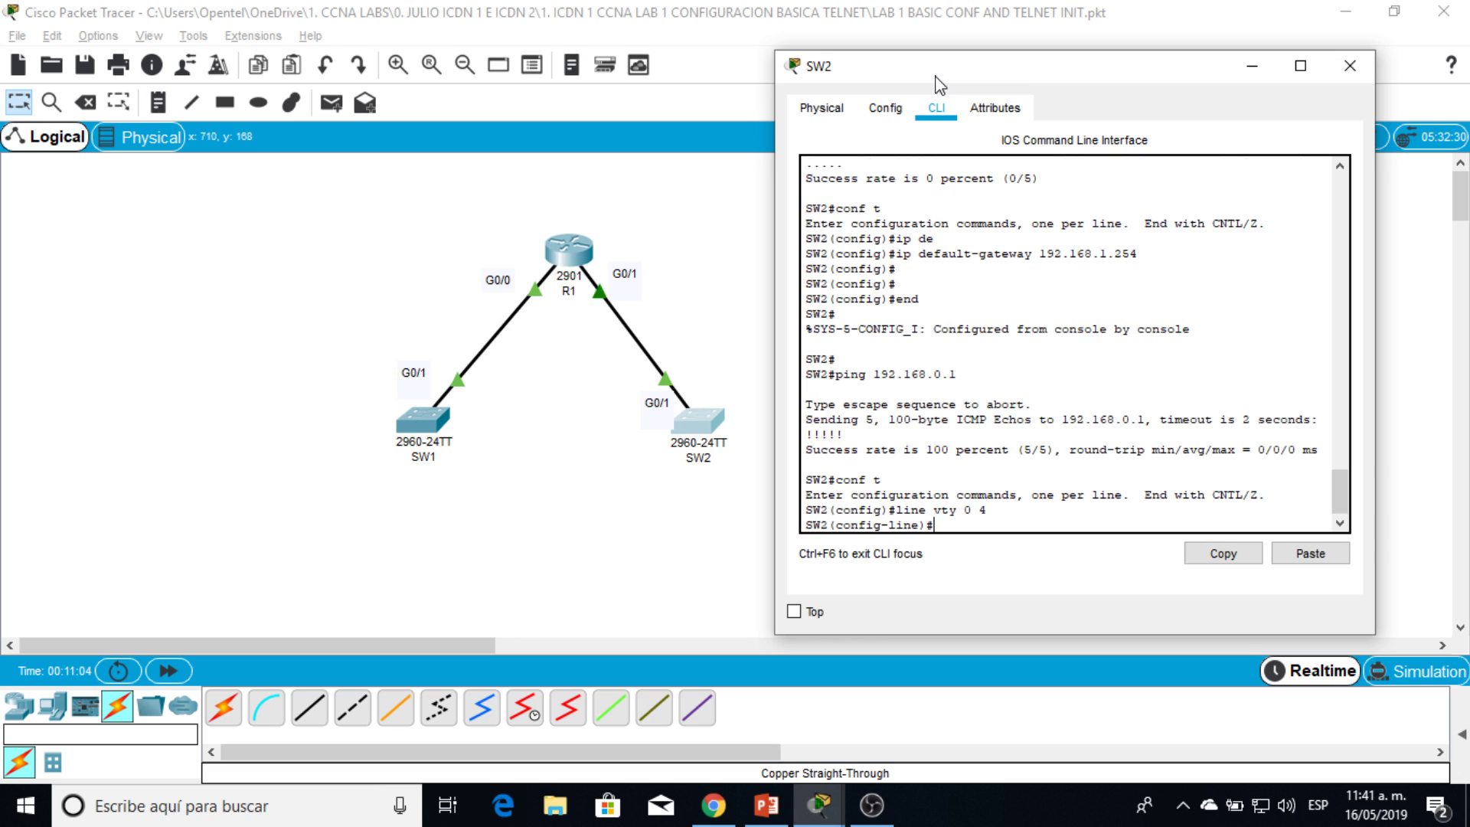
type("a")
key("Tab")
type("ss")
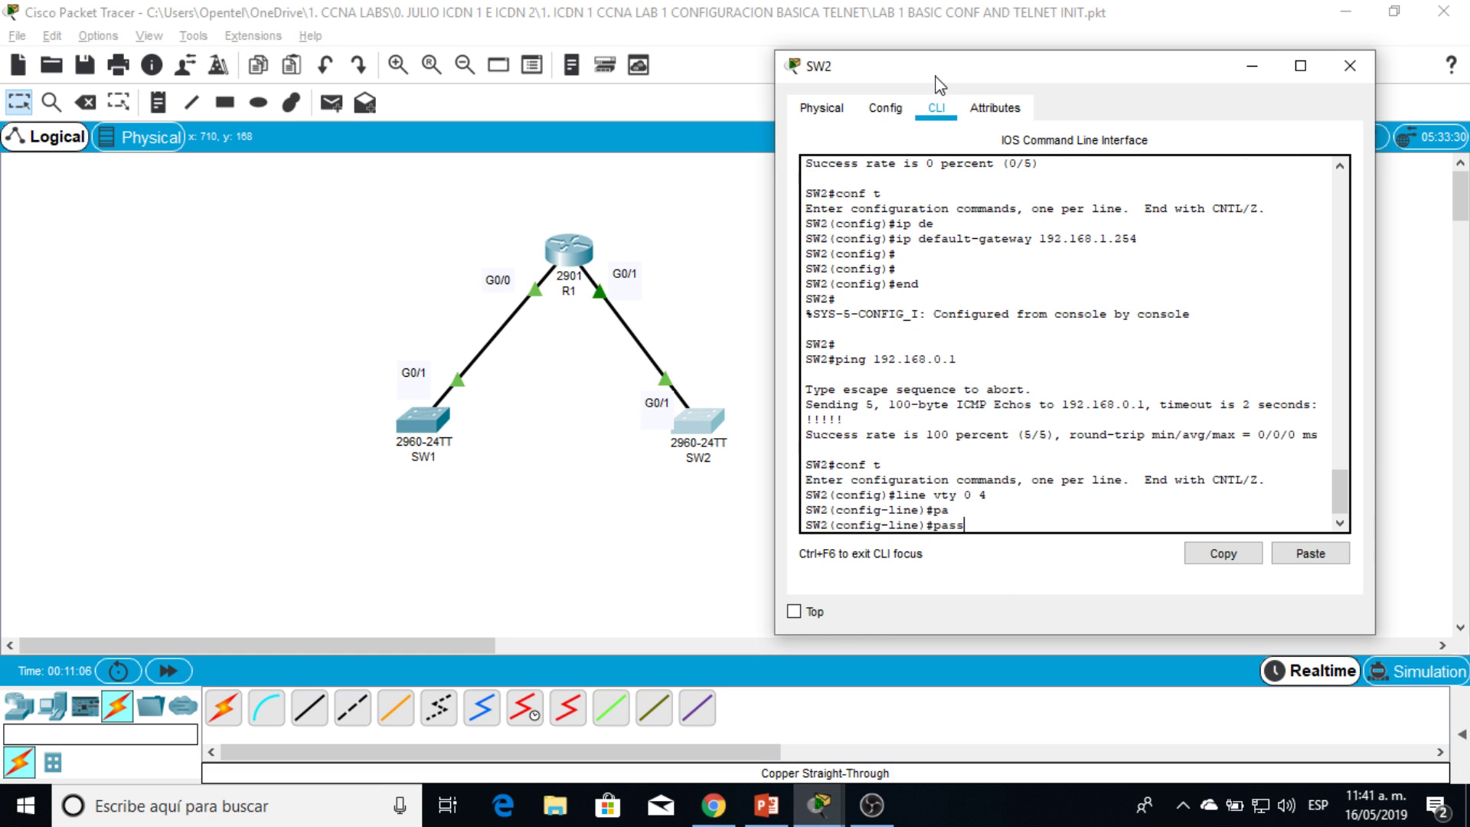
type("cord ccna")
key("Return")
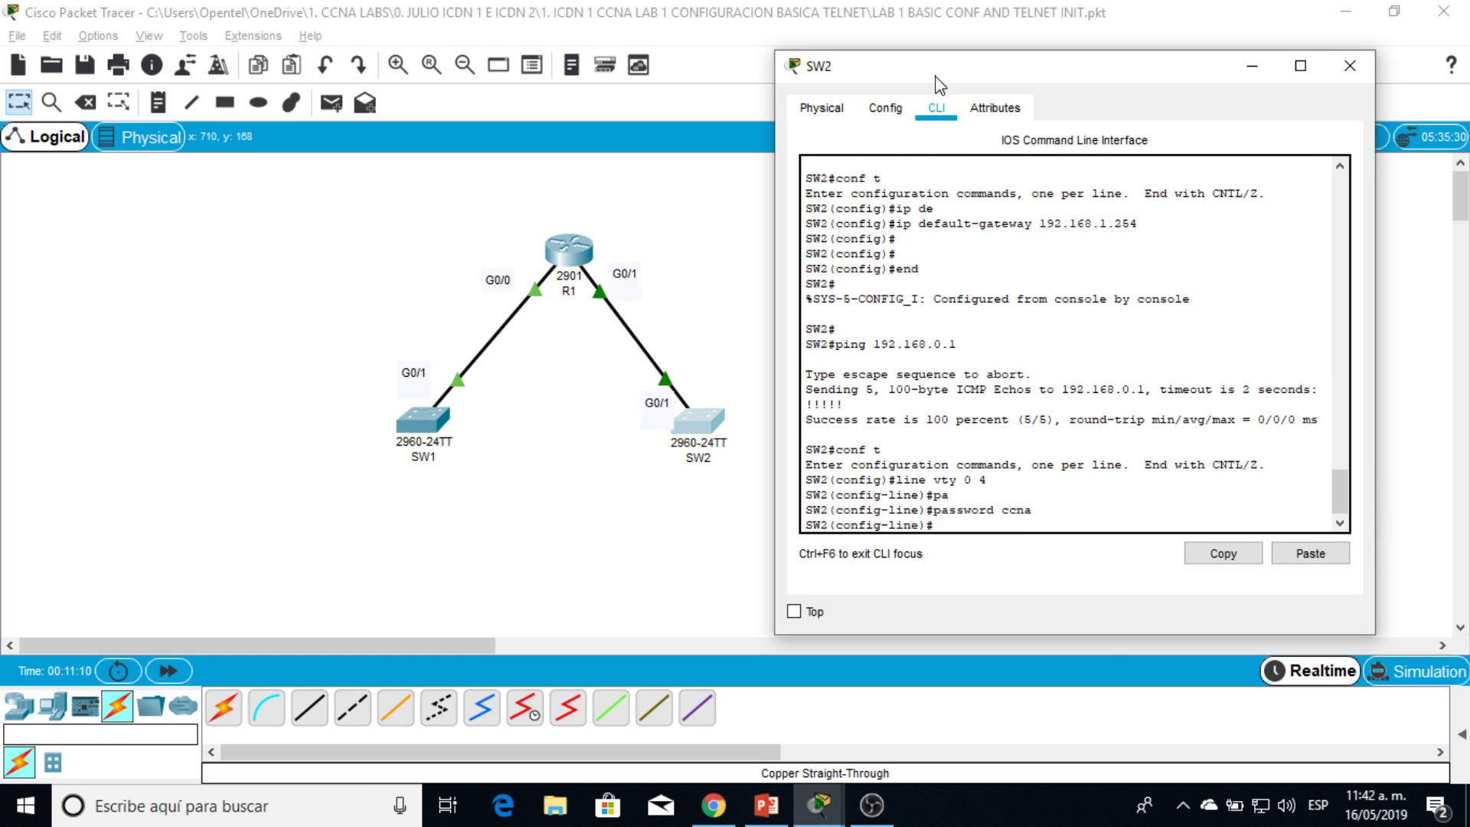
type("login")
key("Return")
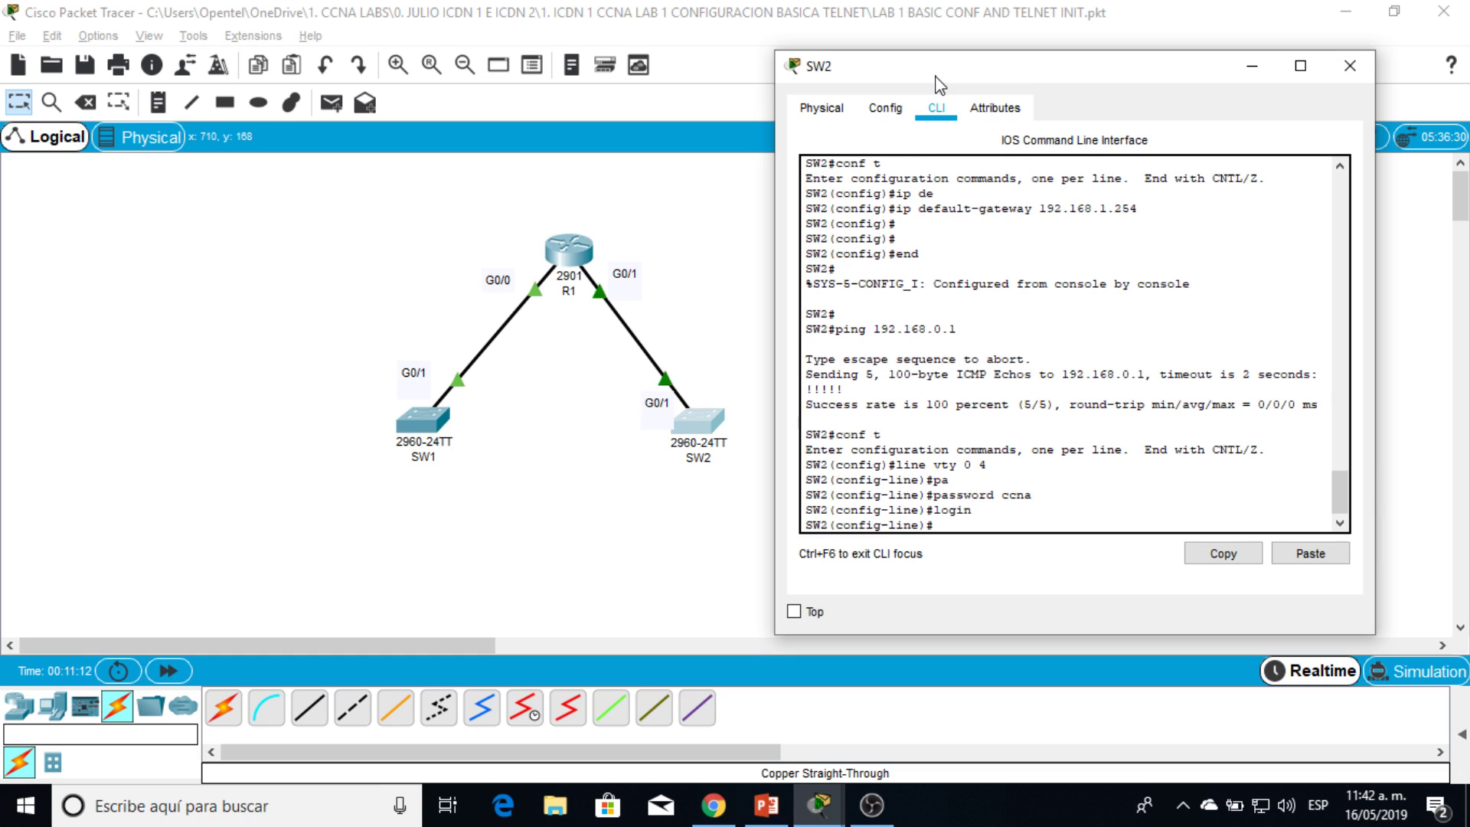
Step: Point out the login command, then return SW2 to the privileged prompt
double_click(966, 516)
scroll(986, 483, "down", 1)
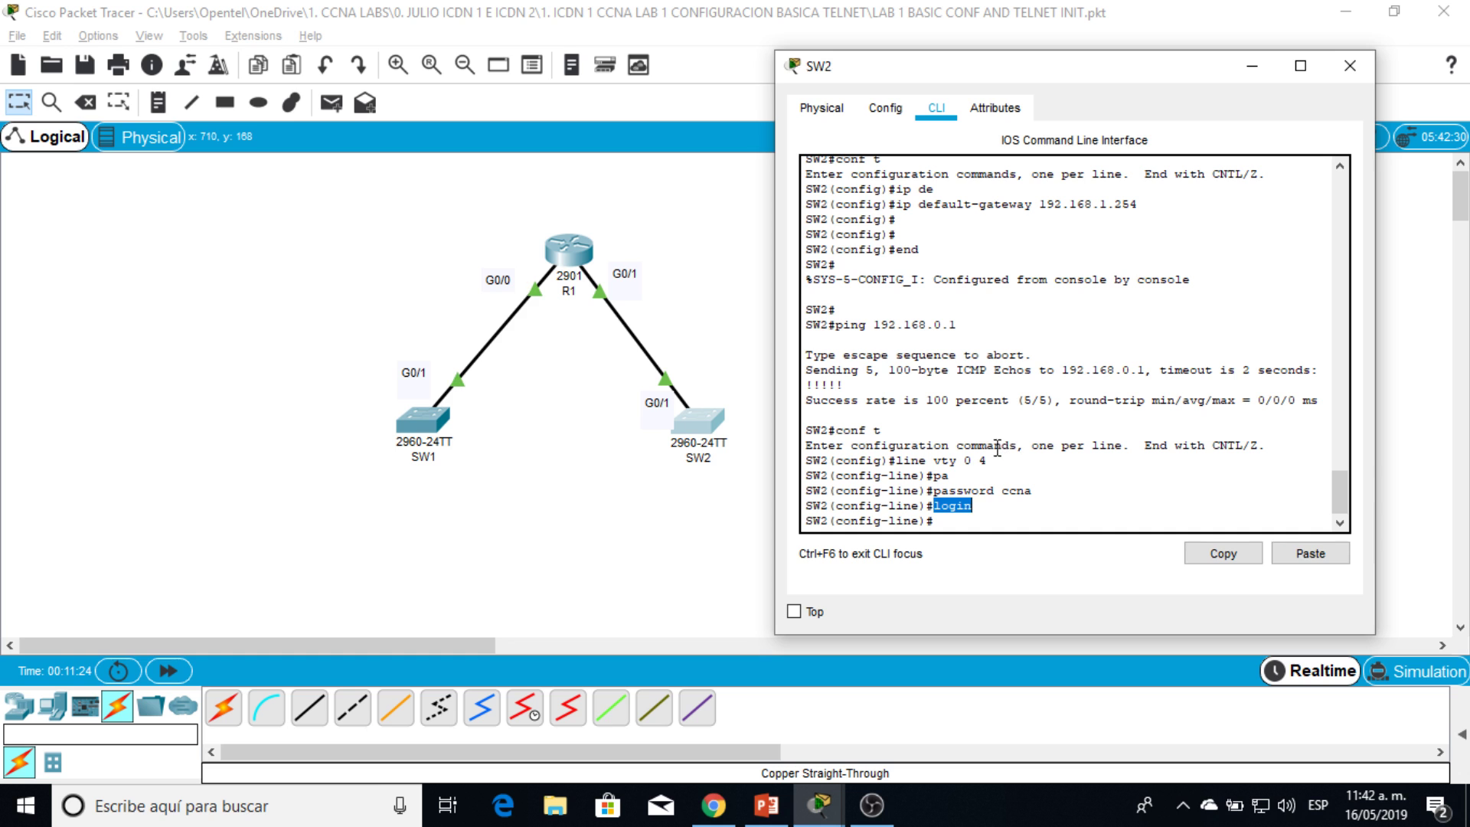
key("Return")
type("end")
key("Return")
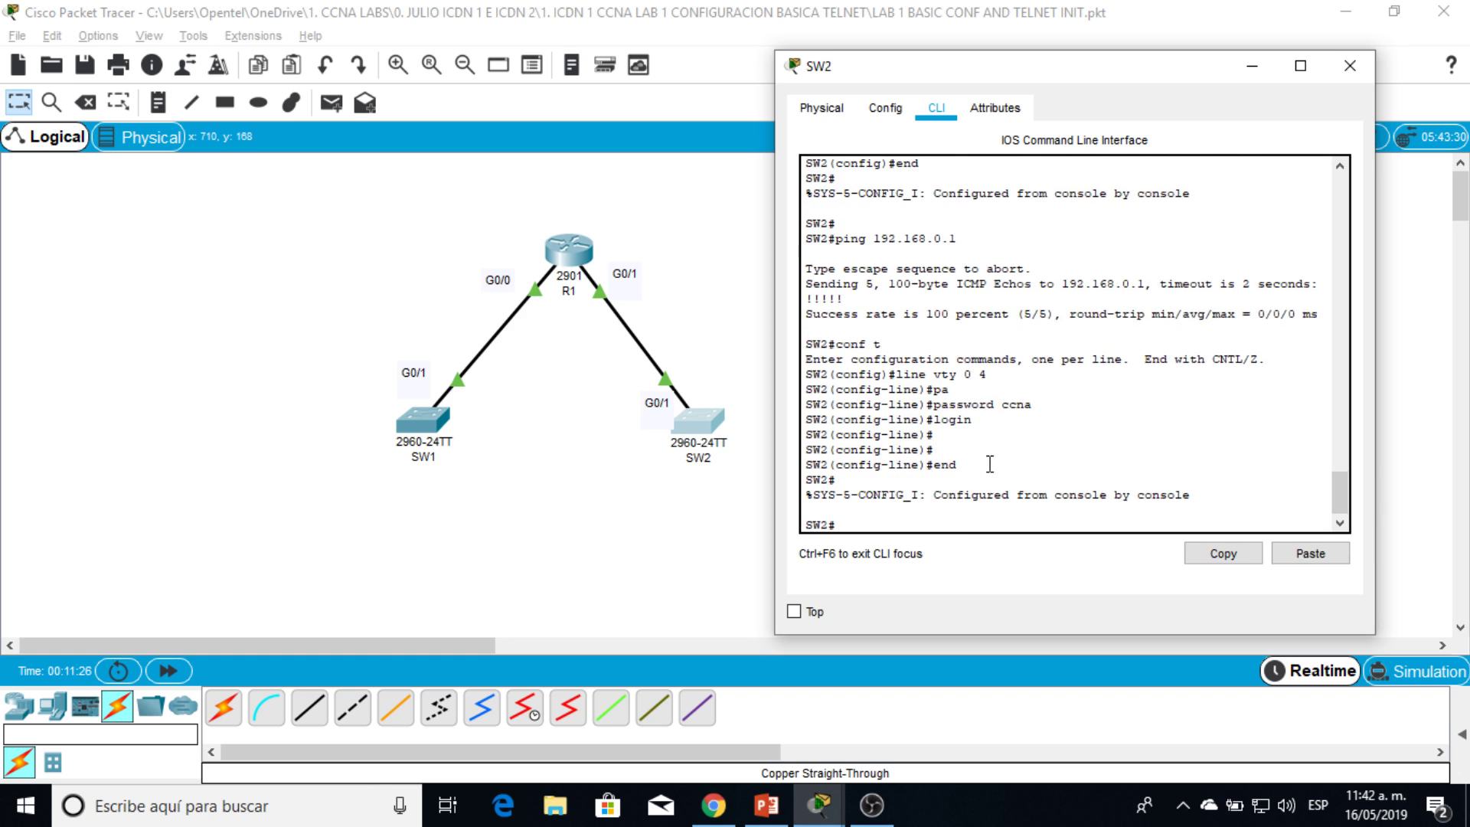
key("Return")
left_click_drag(1185, 76, 1034, 77)
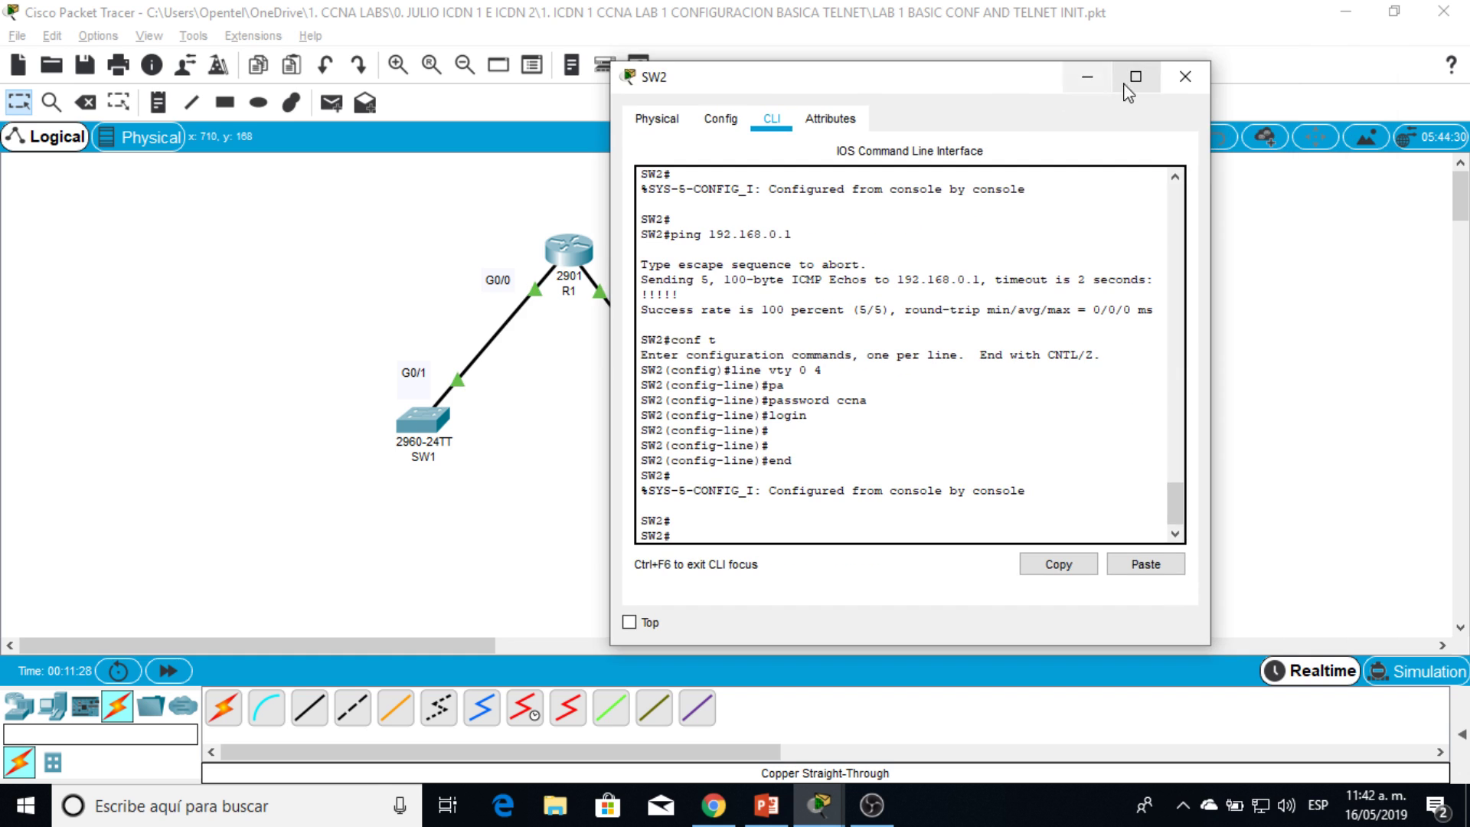
Step: Close SW2's window and bring up R1's console at a fresh prompt
left_click(1197, 66)
left_click(590, 254)
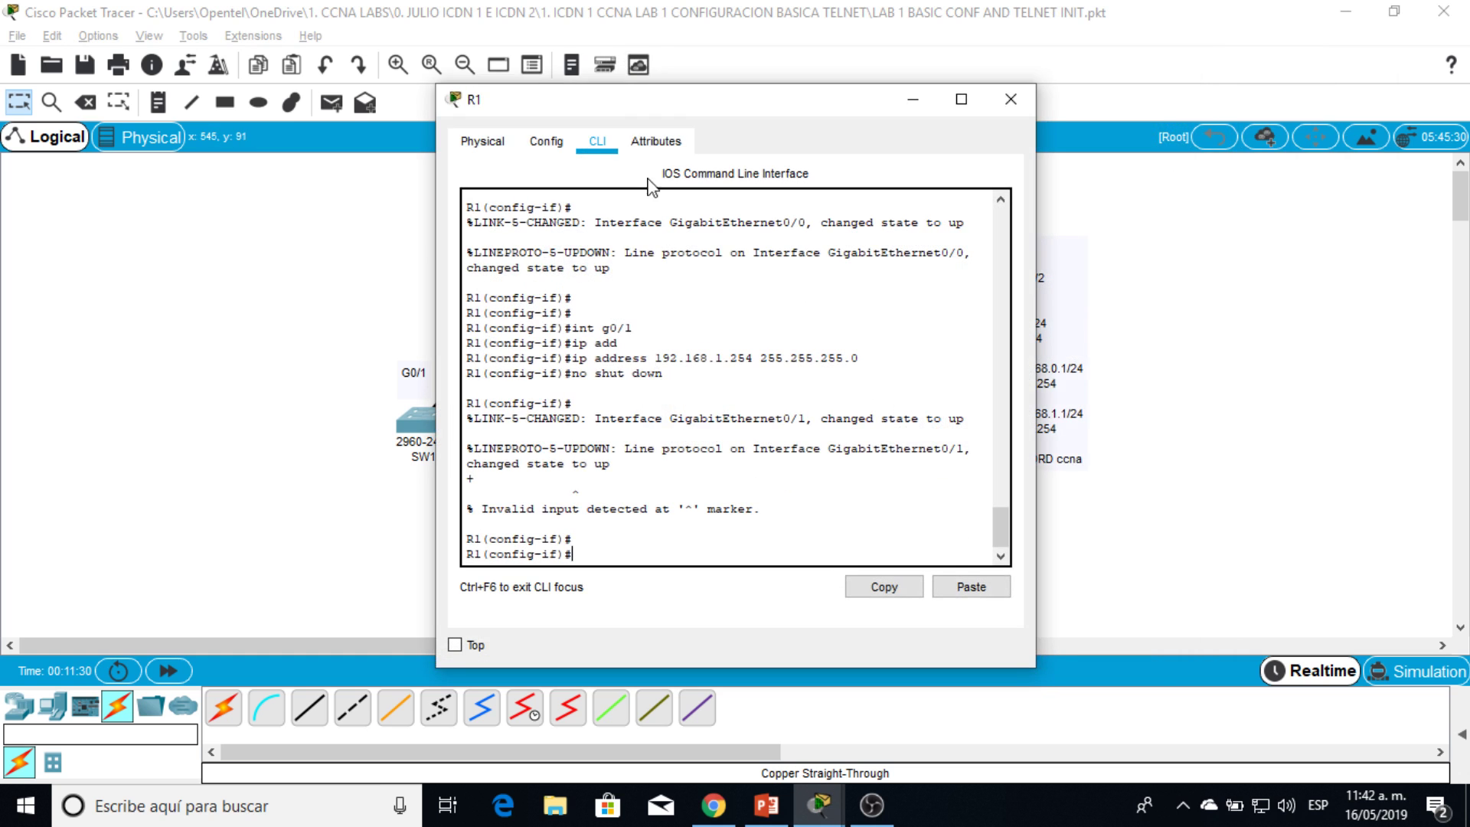
left_click_drag(670, 99, 992, 35)
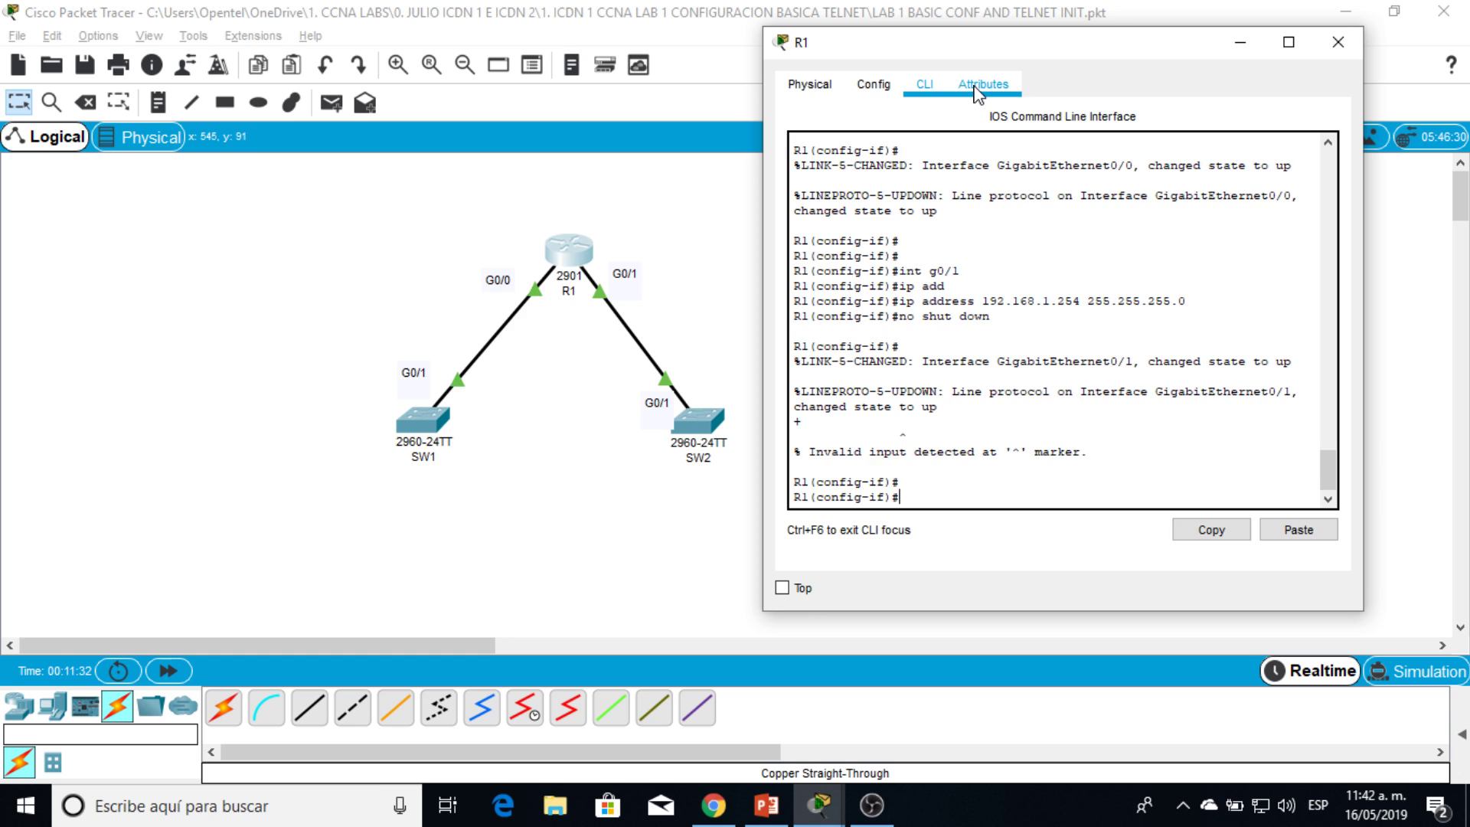
type("ebn")
key("Return")
key("Return")
key("Return")
key("Return")
type("end")
Step: Give R1's vty lines 0–4 the line password with login required, then leave configuration mode
key("Return")
key("Return")
key("Return")
key("Return")
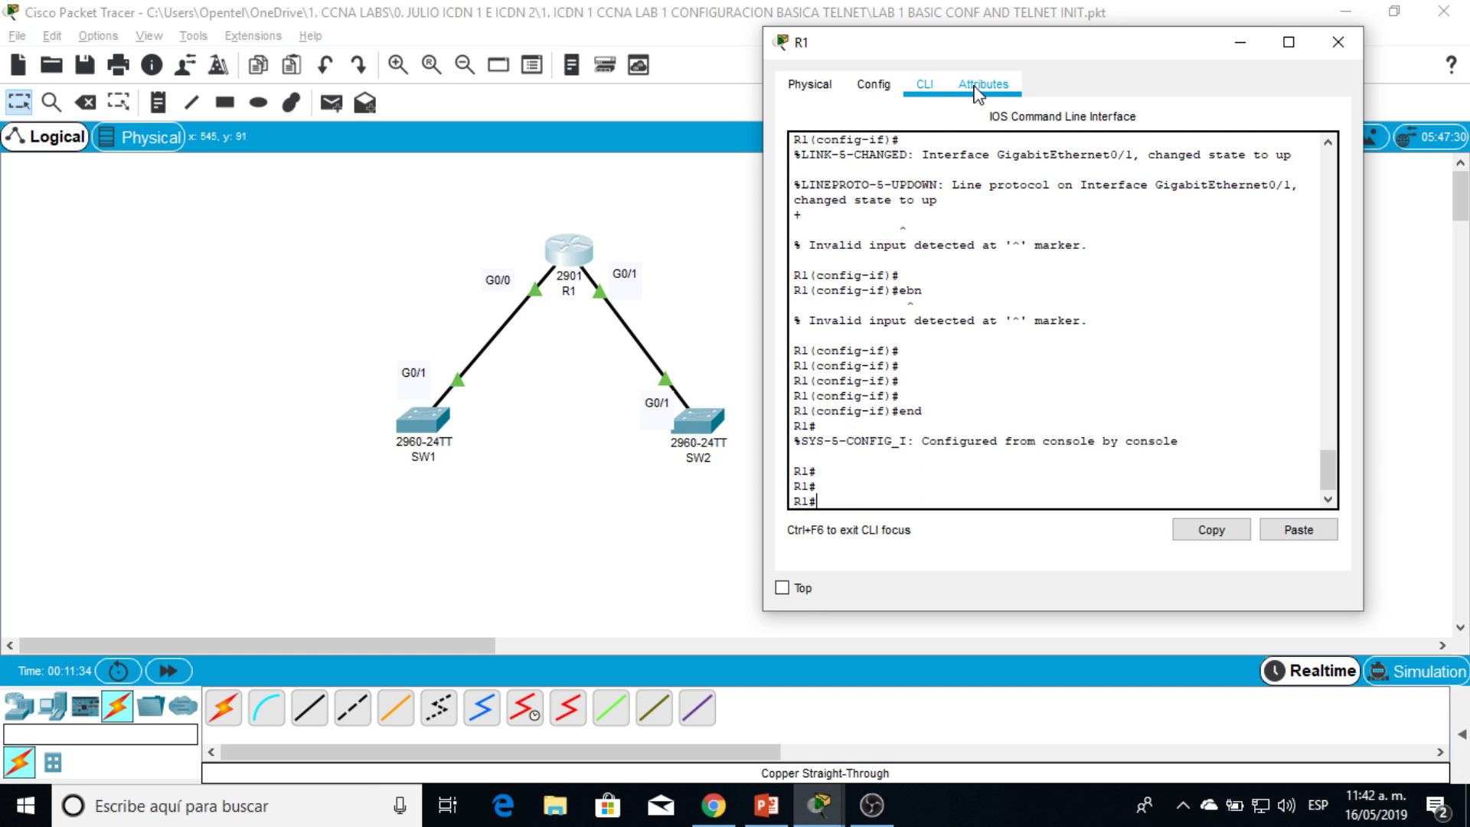
type("conf t")
key("Return")
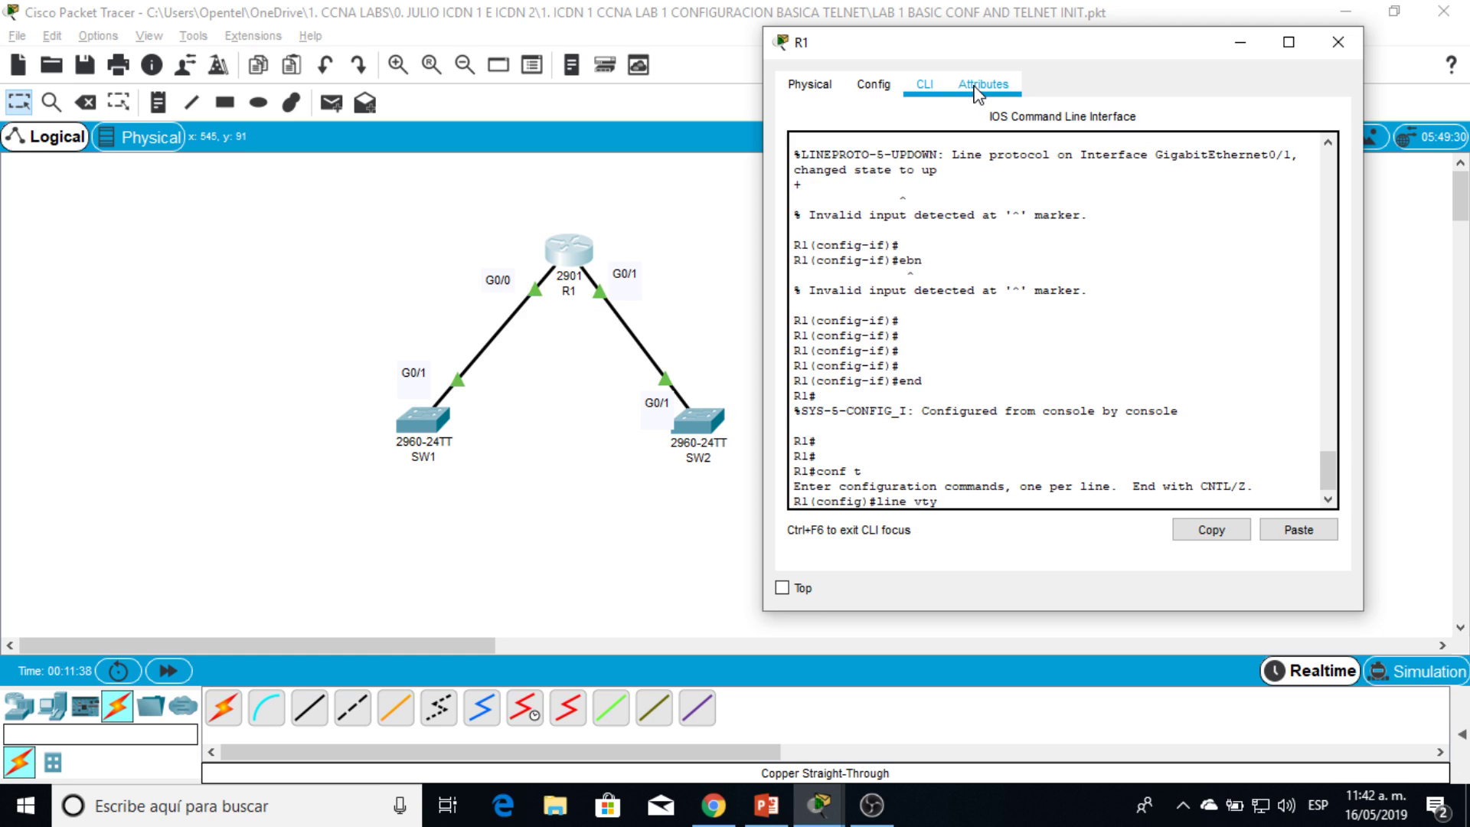
type("line vty 0 4")
key("Return")
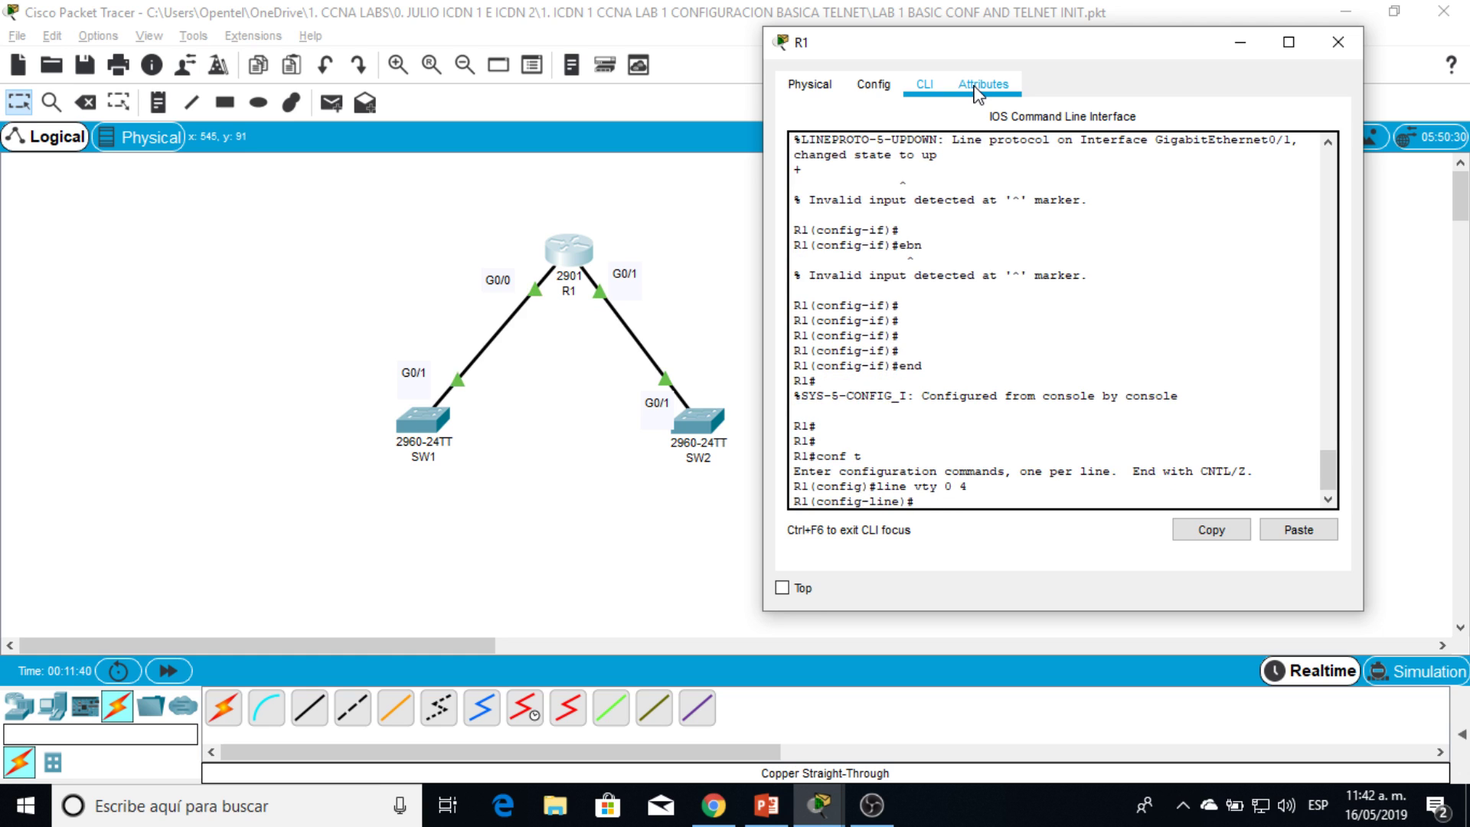
type("pass")
key("Tab")
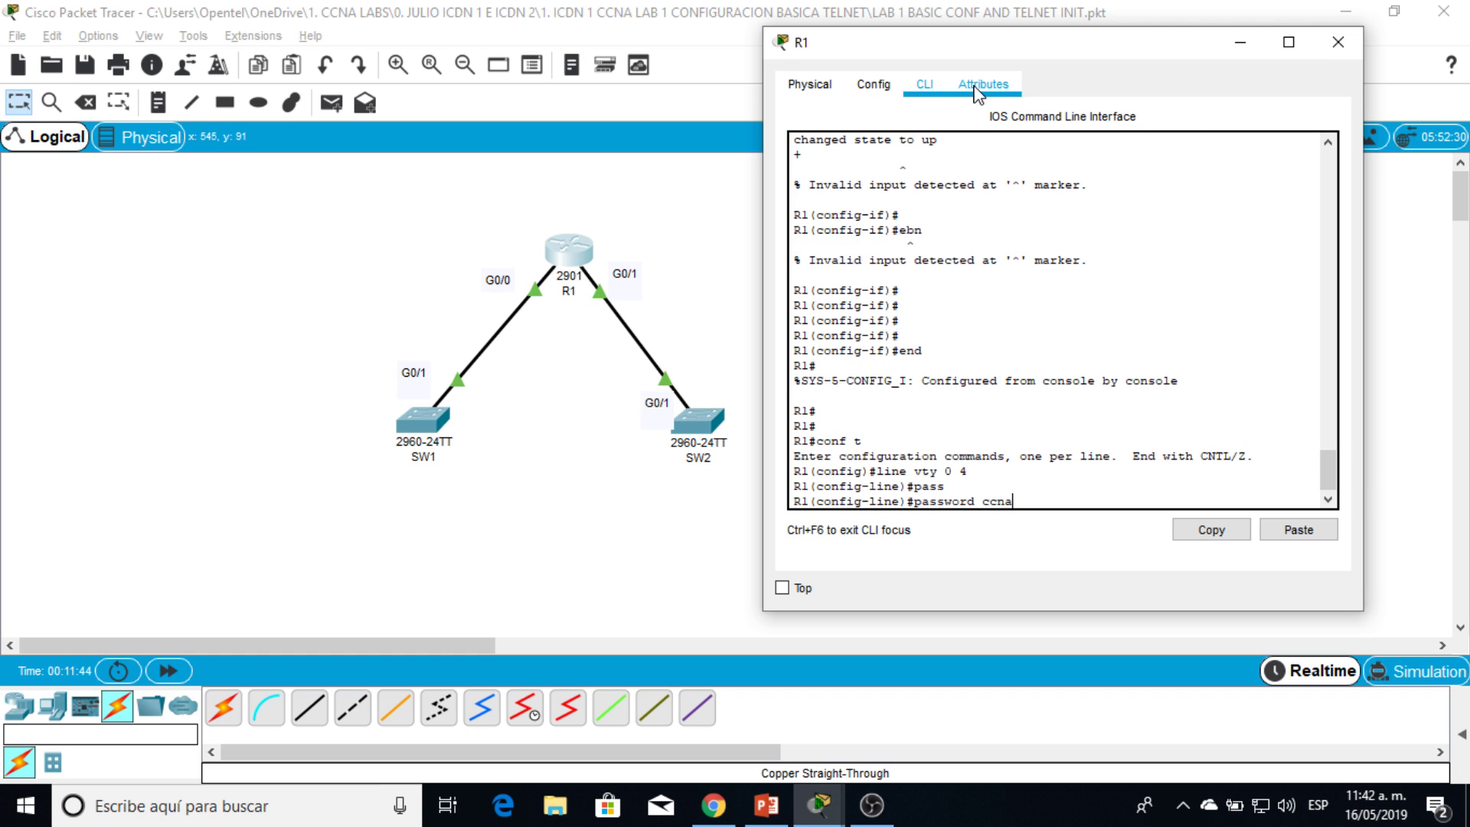
key("Return")
type("login")
key("Return")
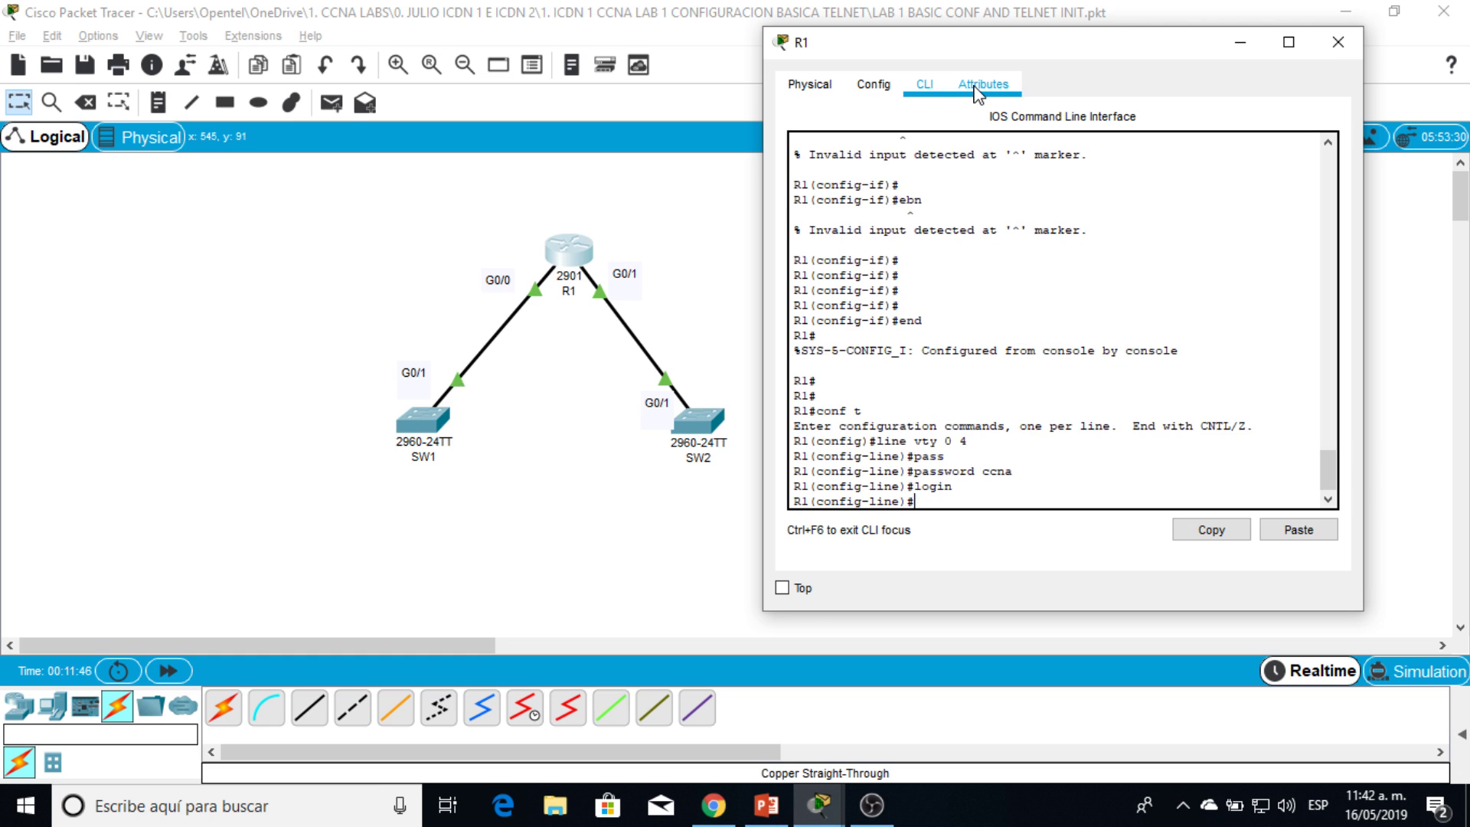
type("end")
key("Return")
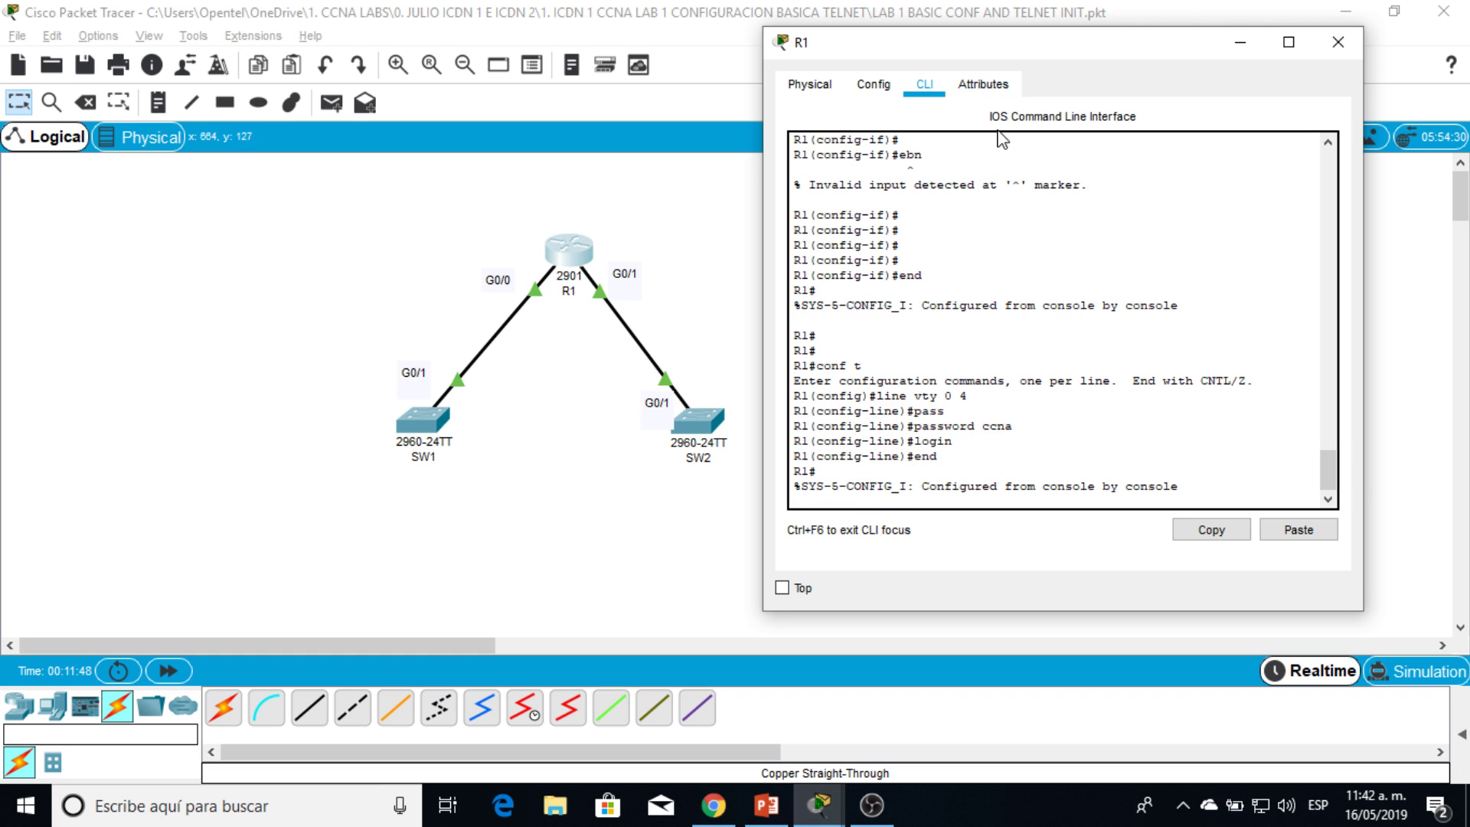
left_click_drag(1168, 43, 1118, 52)
Step: Close R1's window and page through SW1's running configuration
left_click(1285, 61)
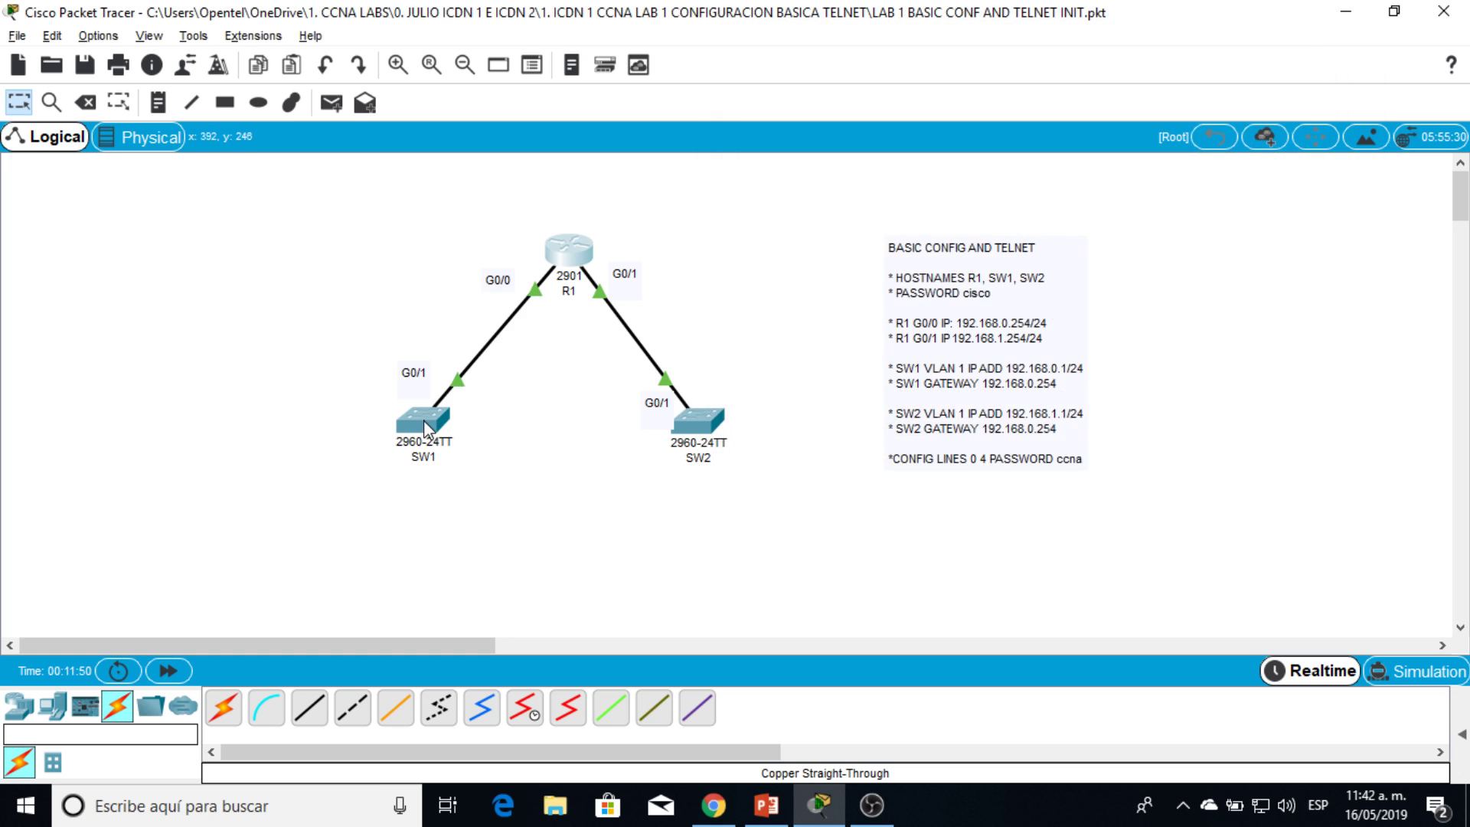
left_click(424, 419)
left_click_drag(702, 107, 1039, 59)
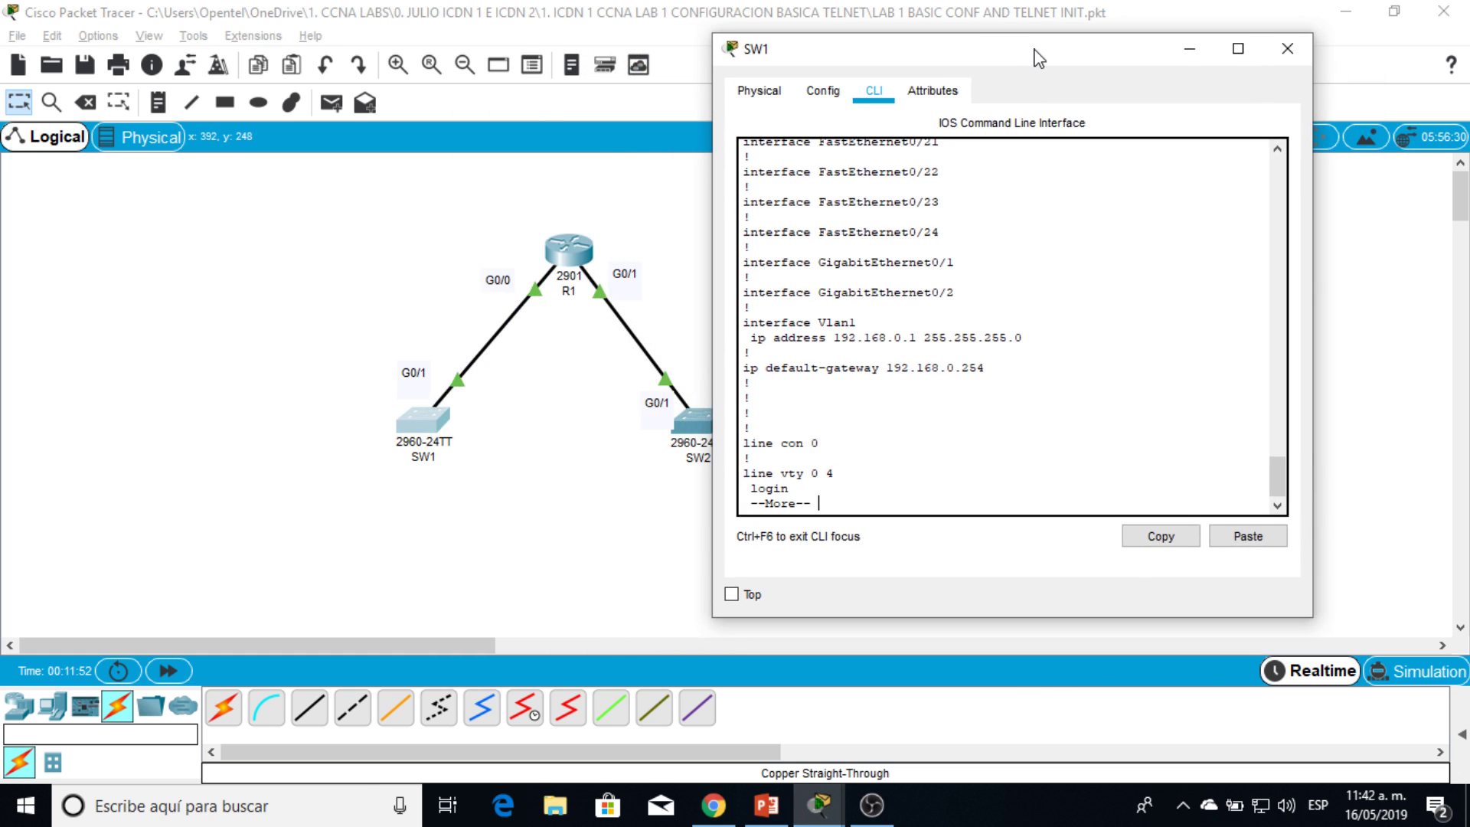
key("space")
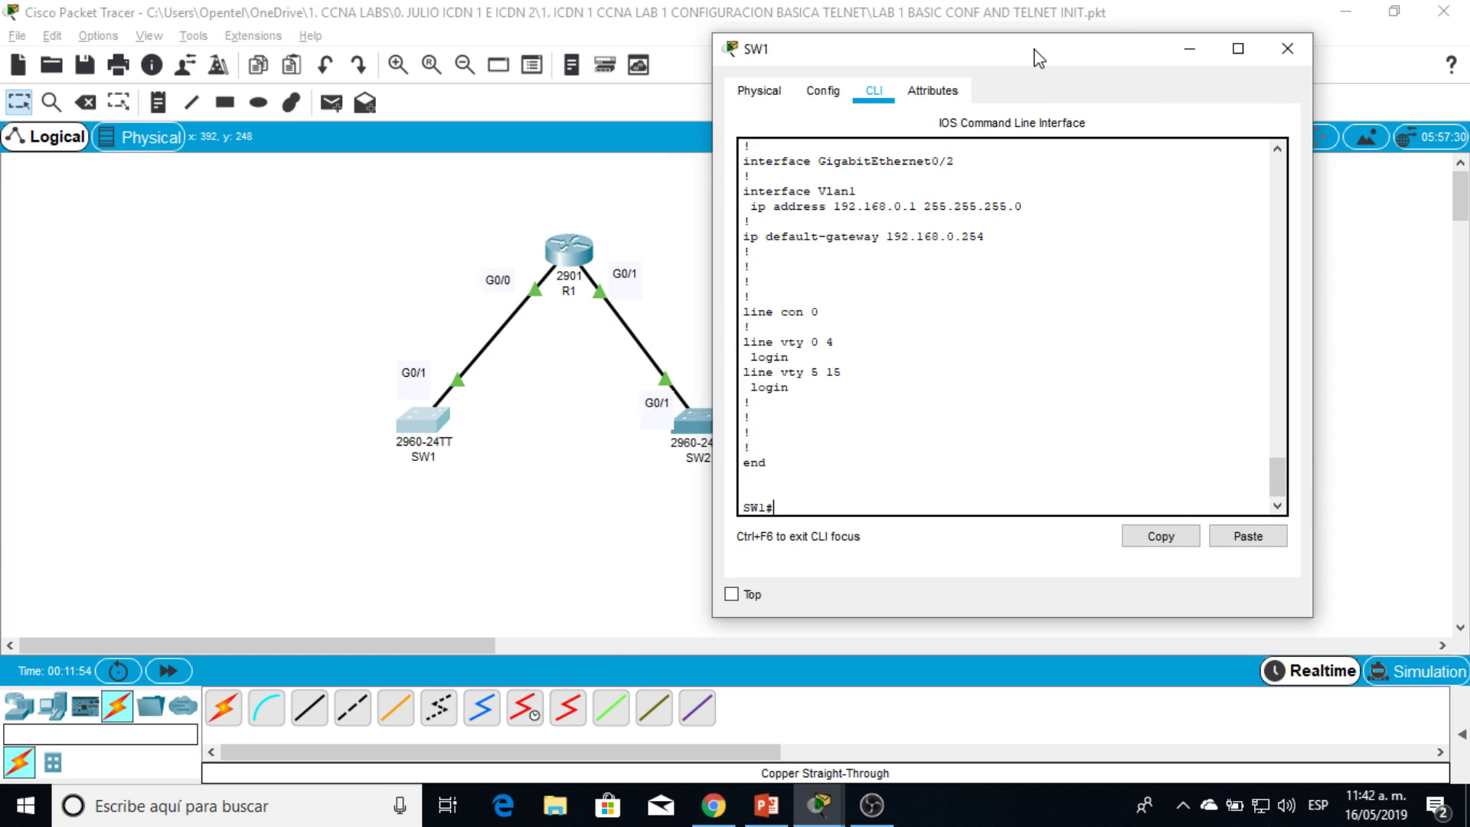
Step: Give SW1's vty lines 0–4 the line password with login required
type("conf t")
key("Return")
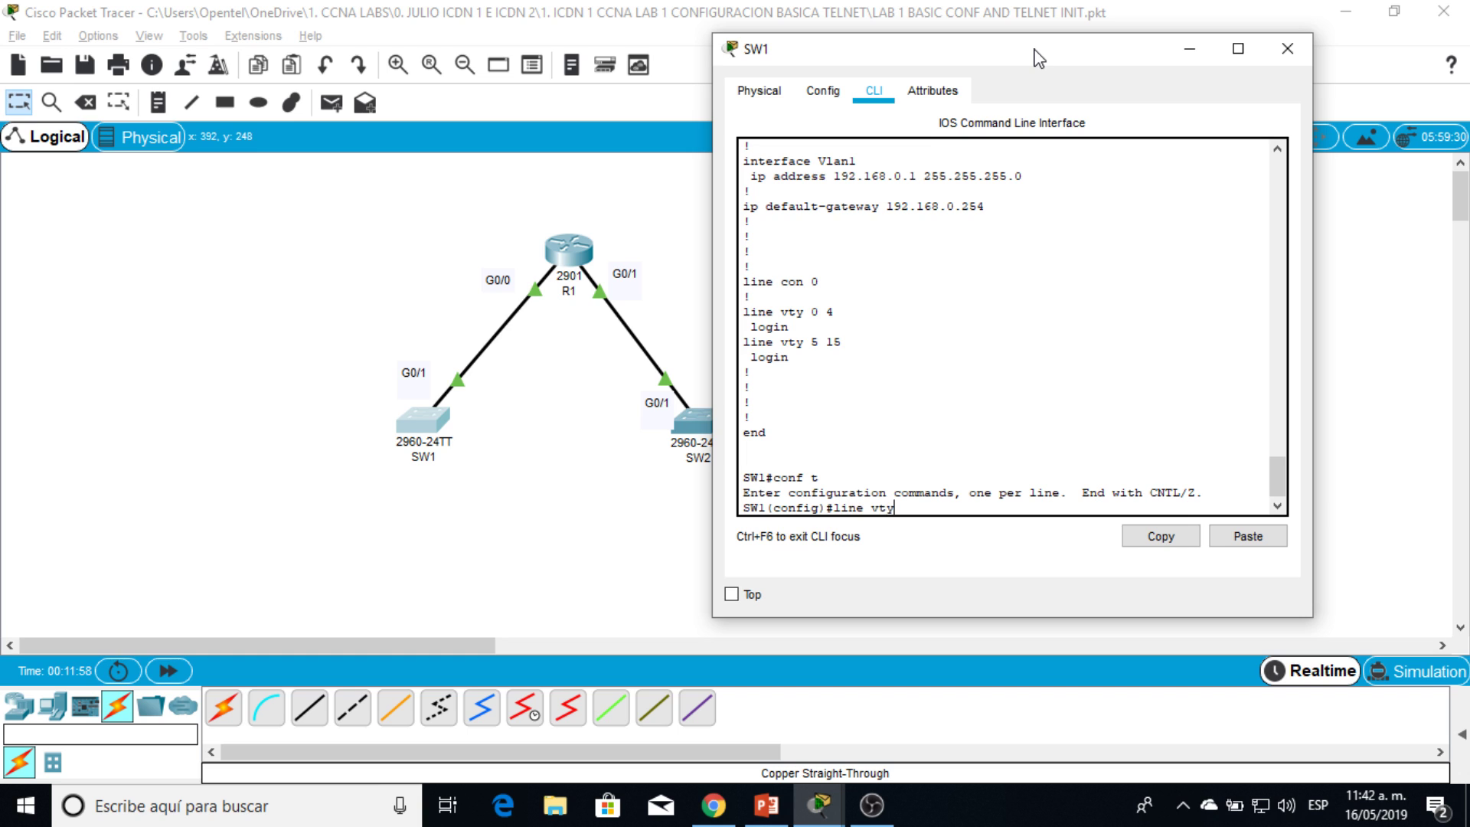
type("line vty 0 4")
key("Return")
type("pass")
key("Tab")
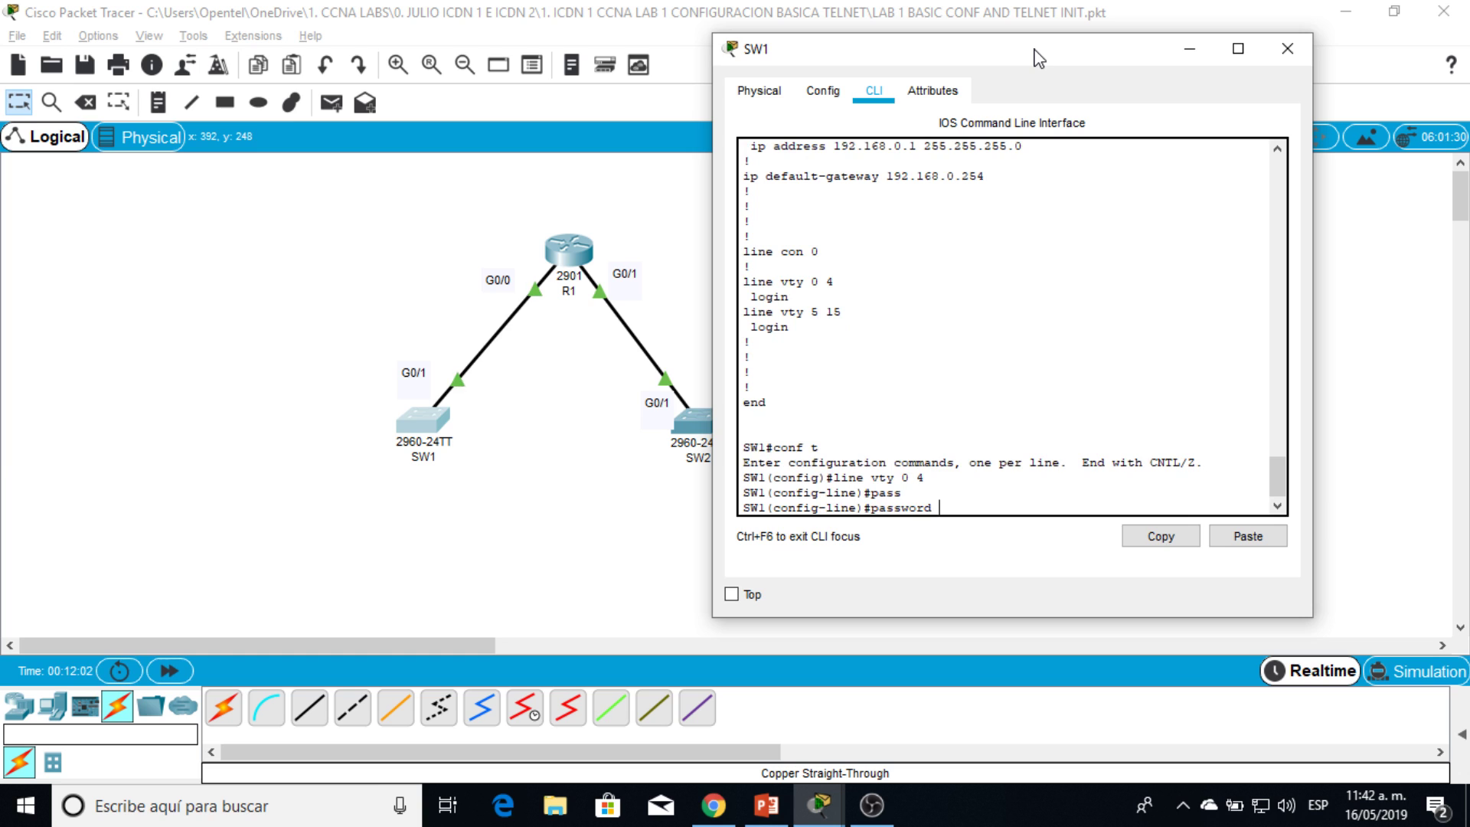
key("Return")
type("log")
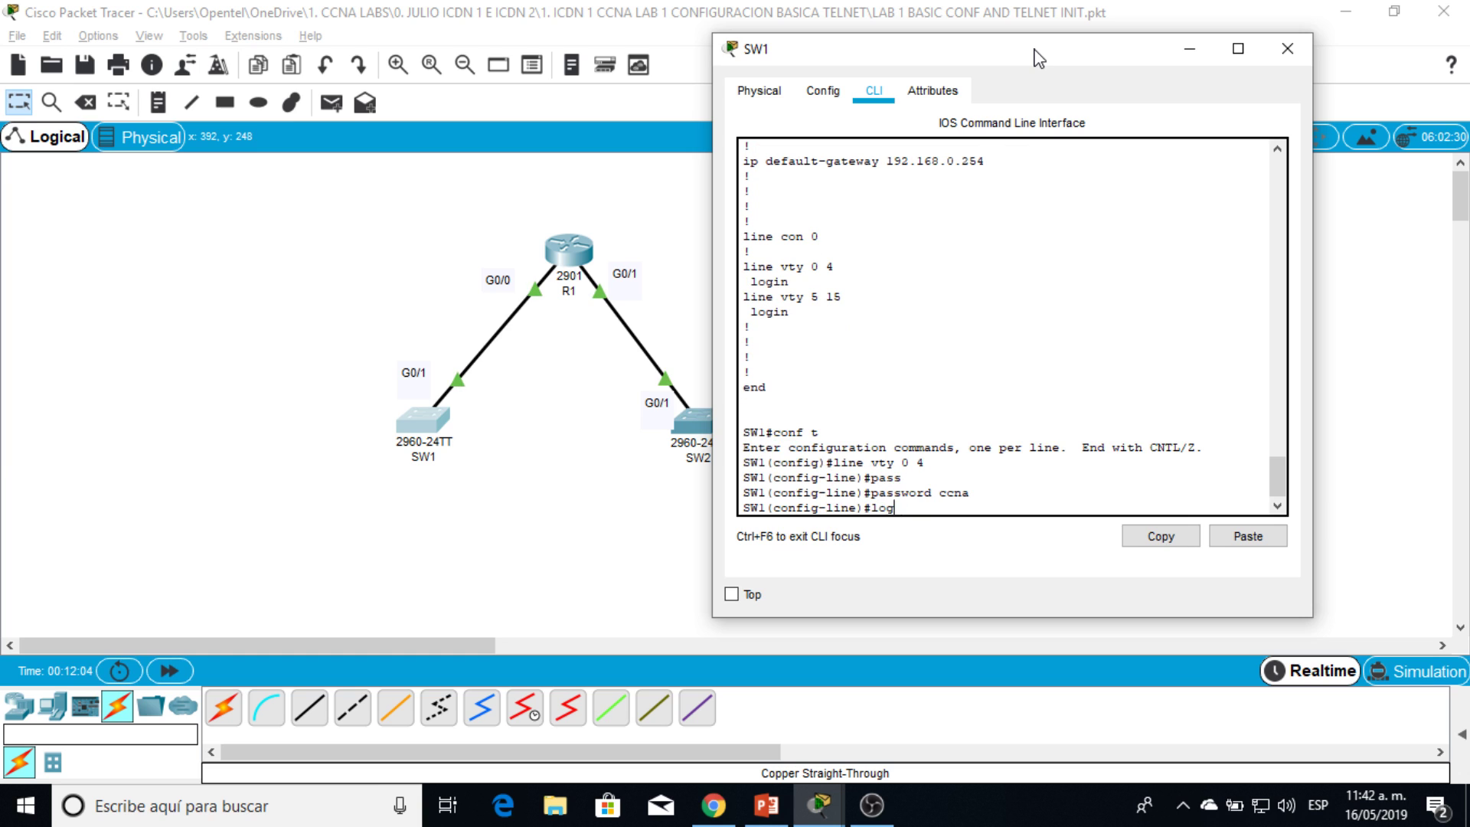
type("in")
key("Return")
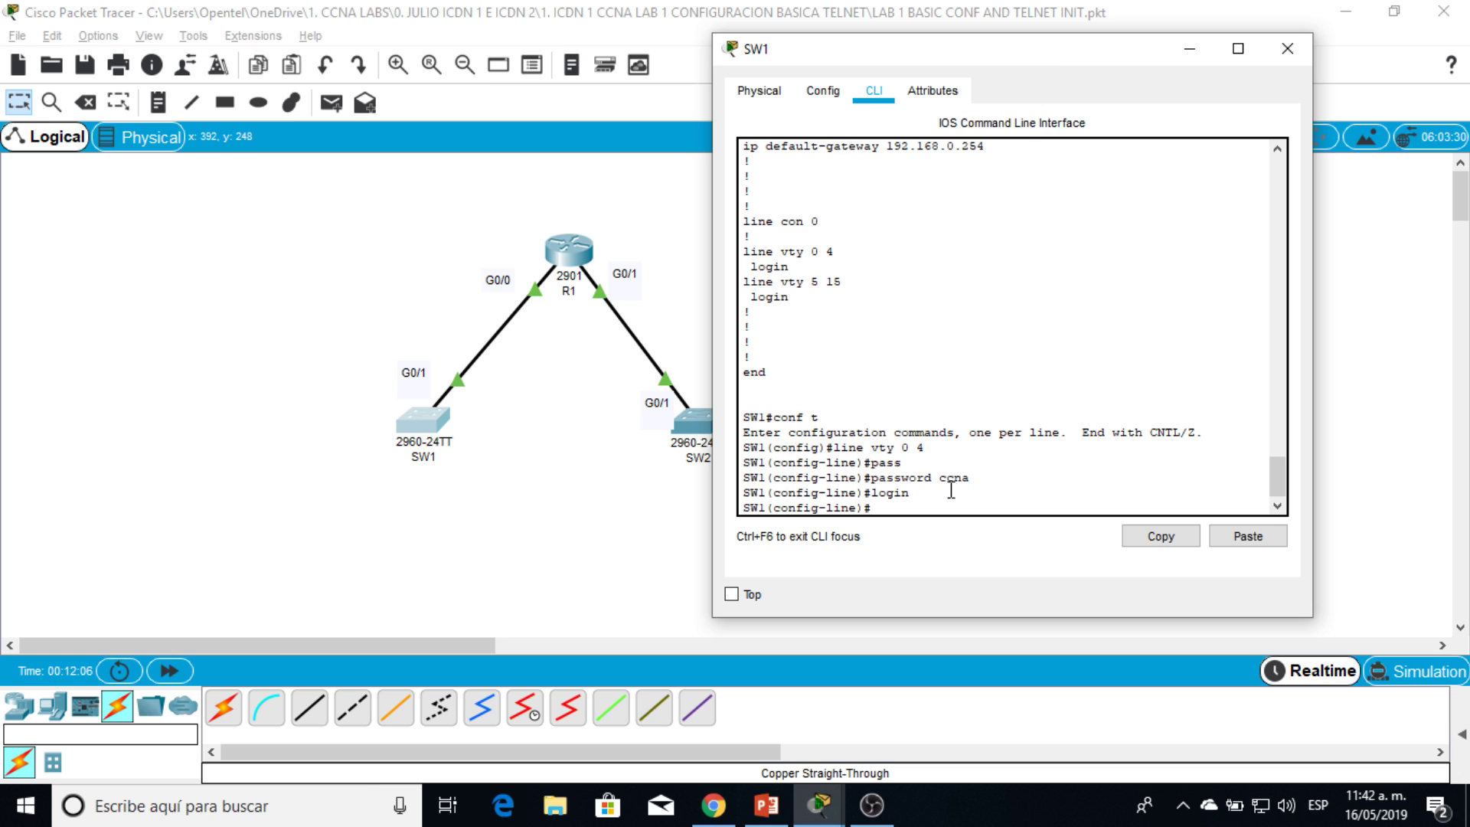
Step: Highlight the encrypted enable secret hash in SW1's output, then leave configuration mode
left_click_drag(931, 478, 968, 479)
left_click_drag(1283, 484, 1306, 355)
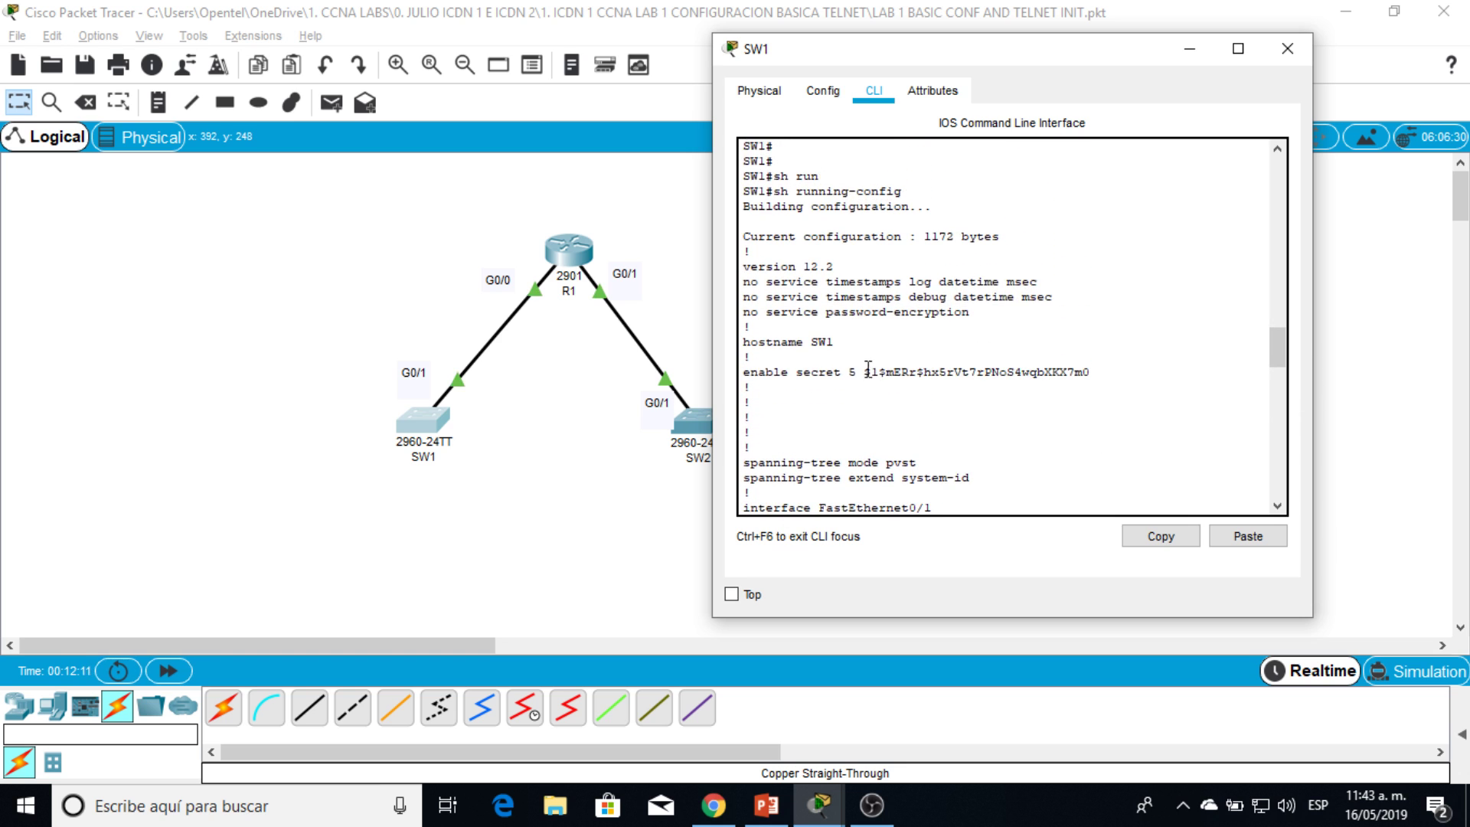
left_click_drag(857, 371, 1088, 371)
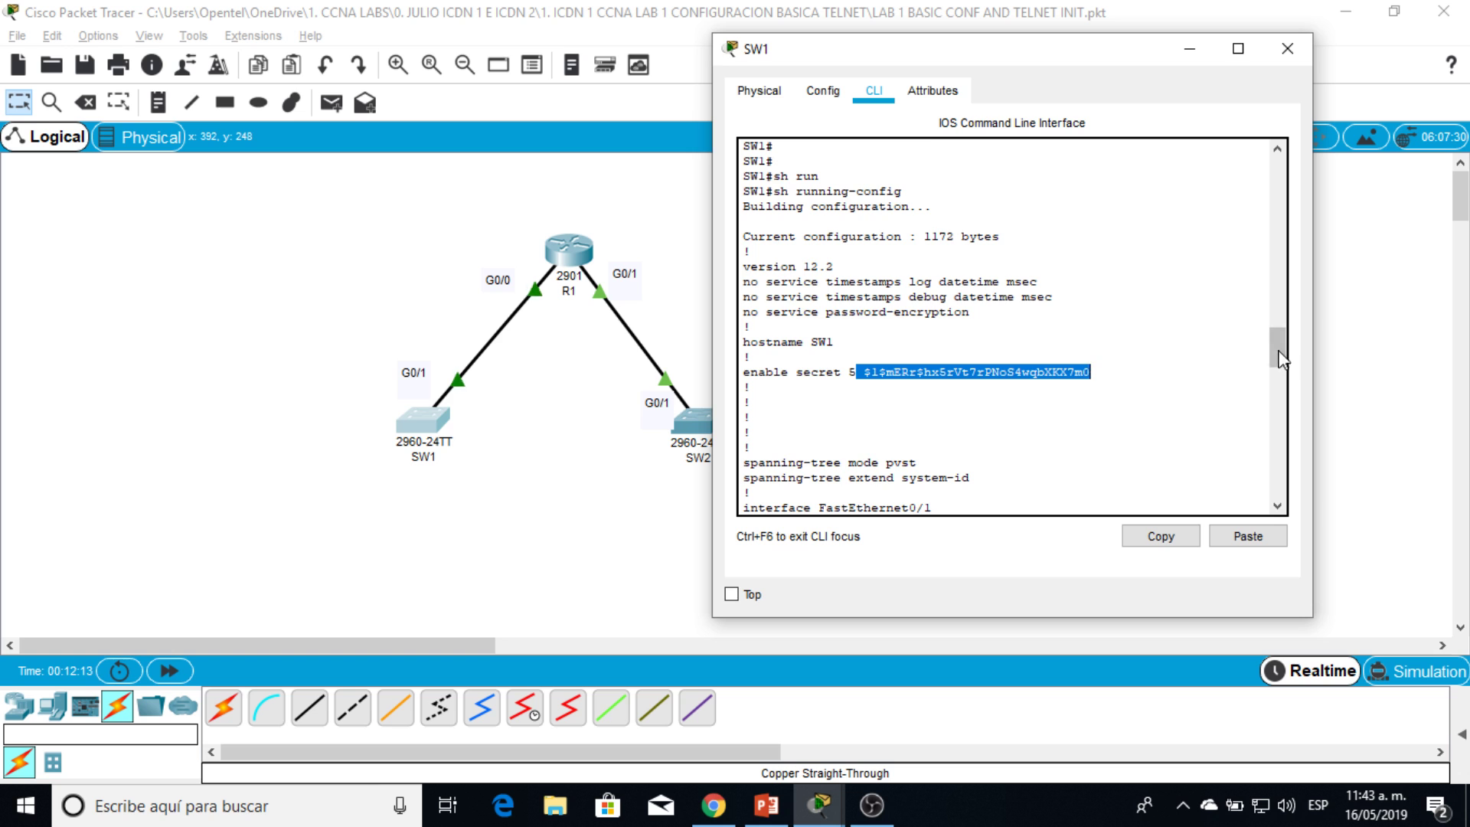
left_click_drag(1276, 351, 1276, 486)
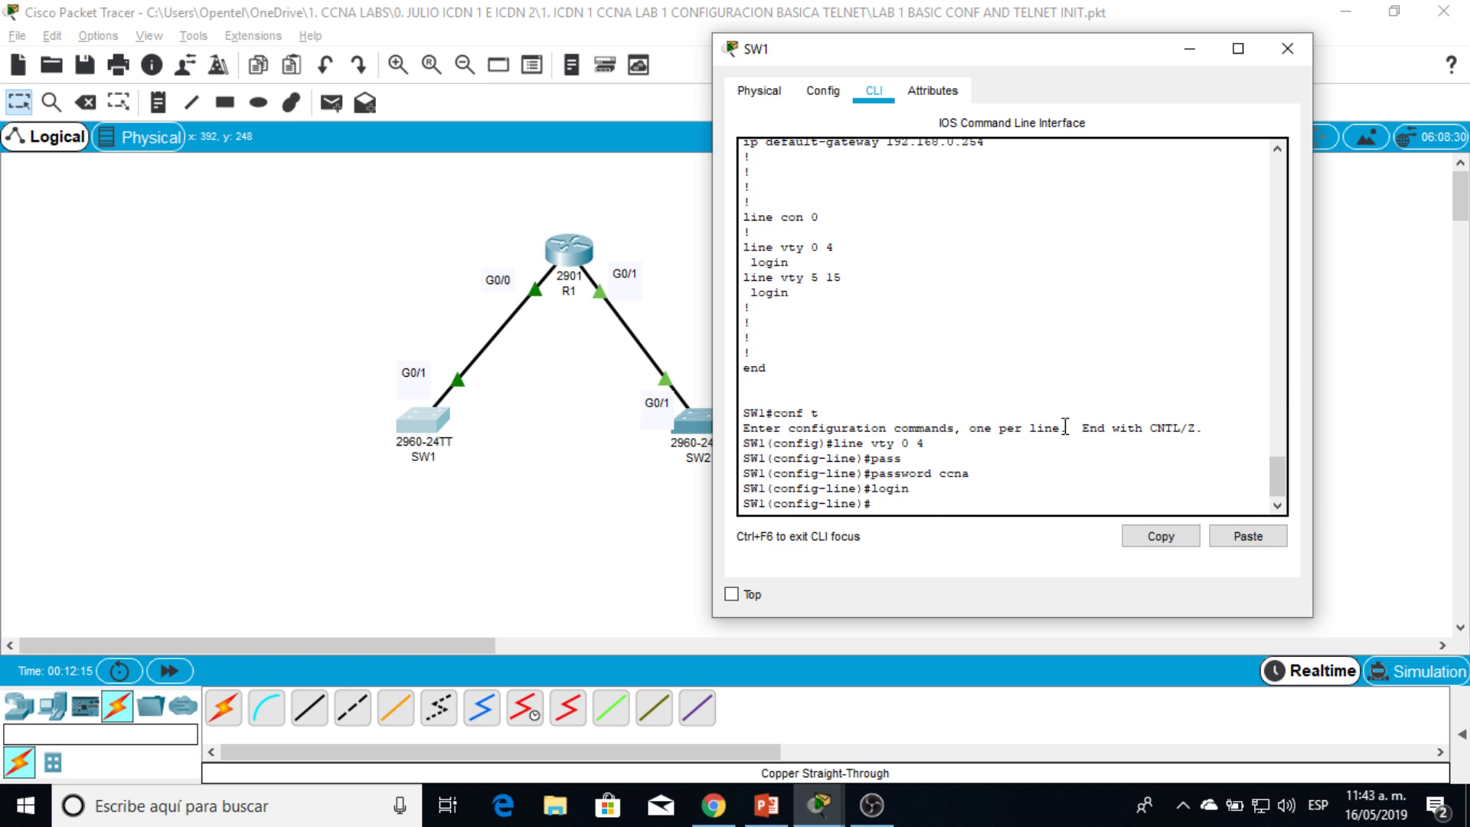
key("Return")
key("Return")
type("end")
key("Return")
key("Return")
key("Return")
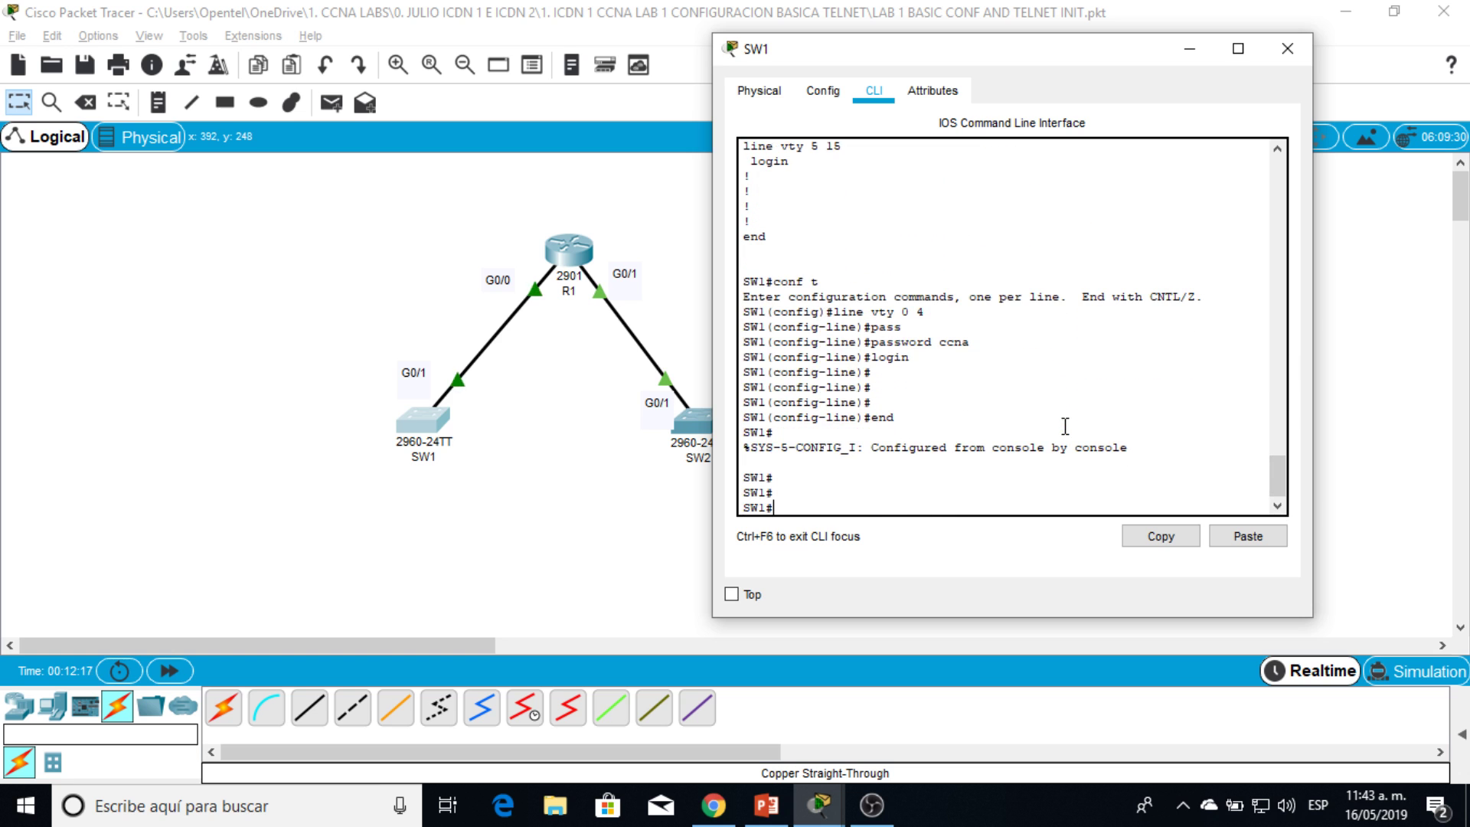
left_click_drag(982, 54, 1066, 49)
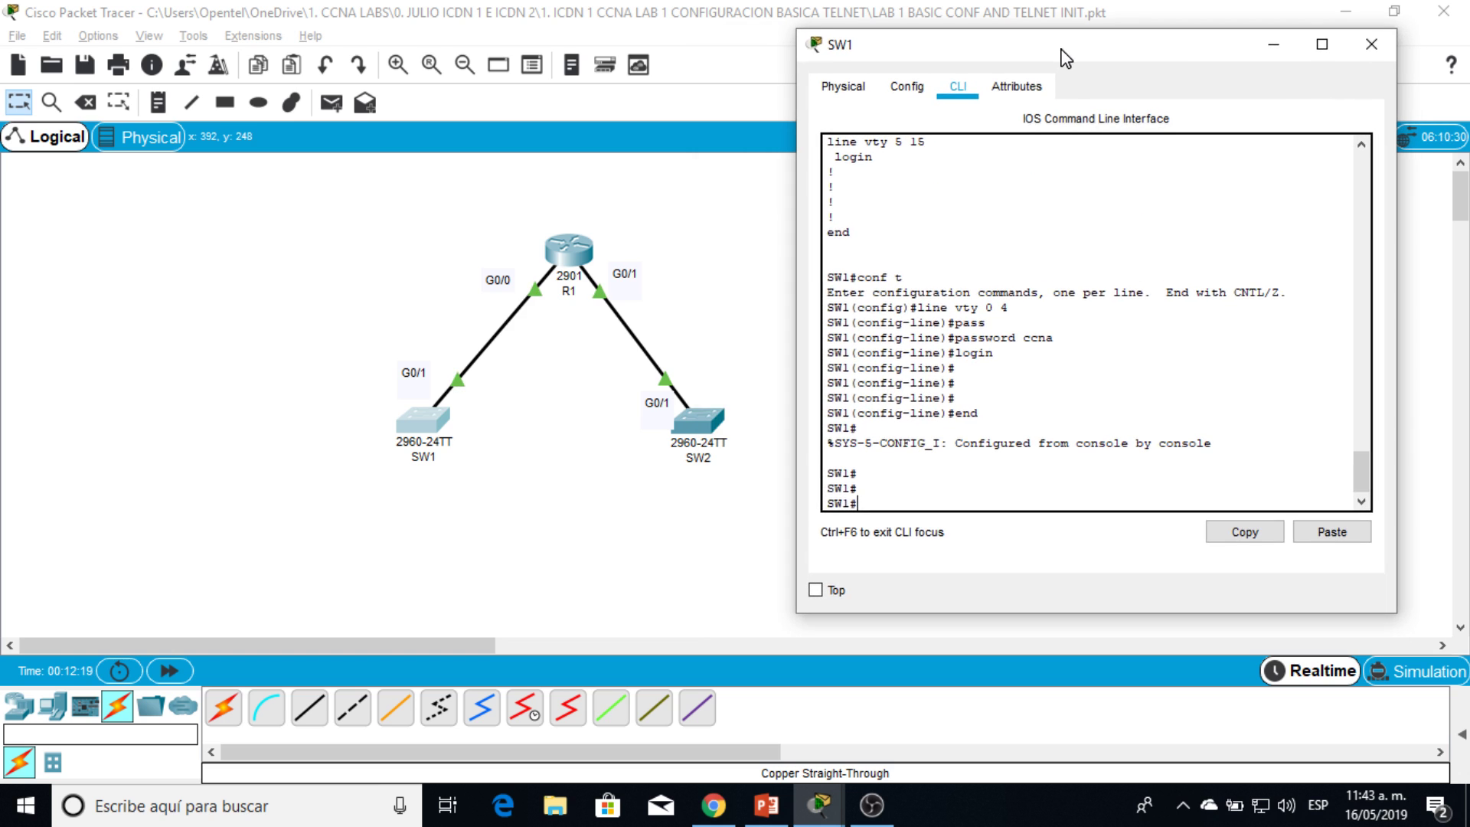
Step: Telnet from SW1 to R1 at 192.168.0.254 and log in with the VTY password
type("telnet")
left_click_drag(1122, 53, 591, 45)
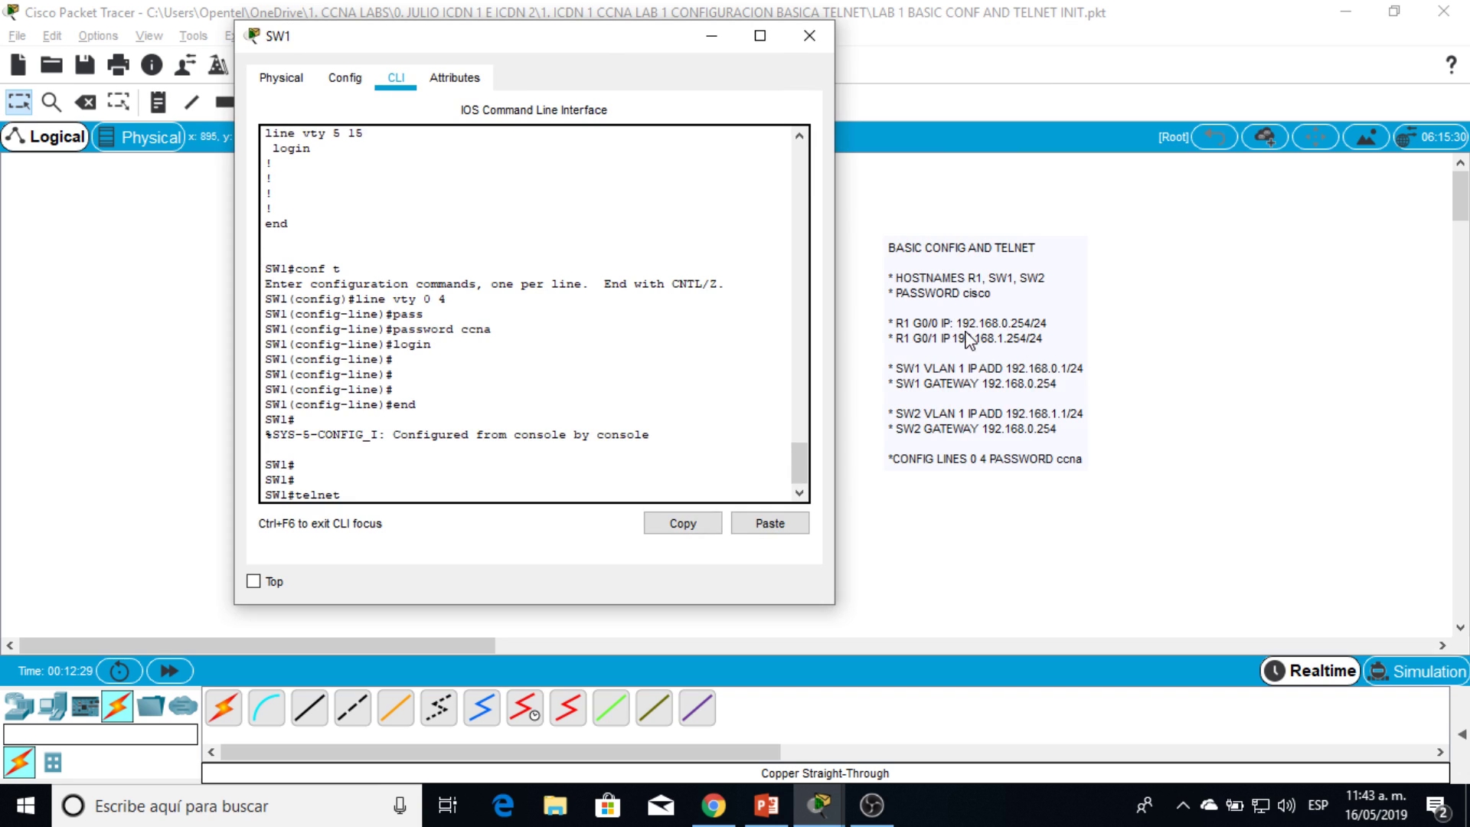
left_click_drag(587, 37, 563, 34)
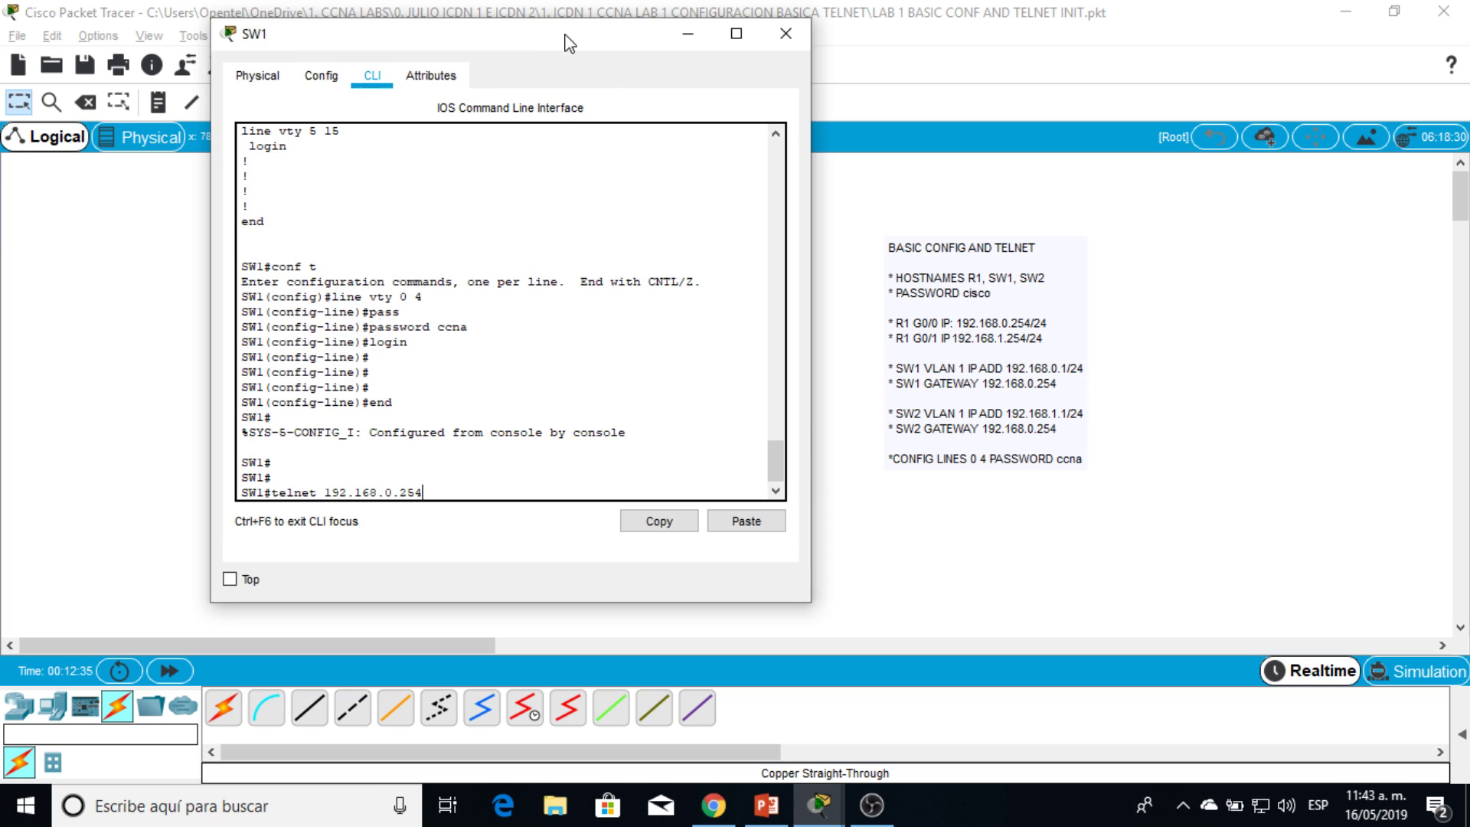
key("Return")
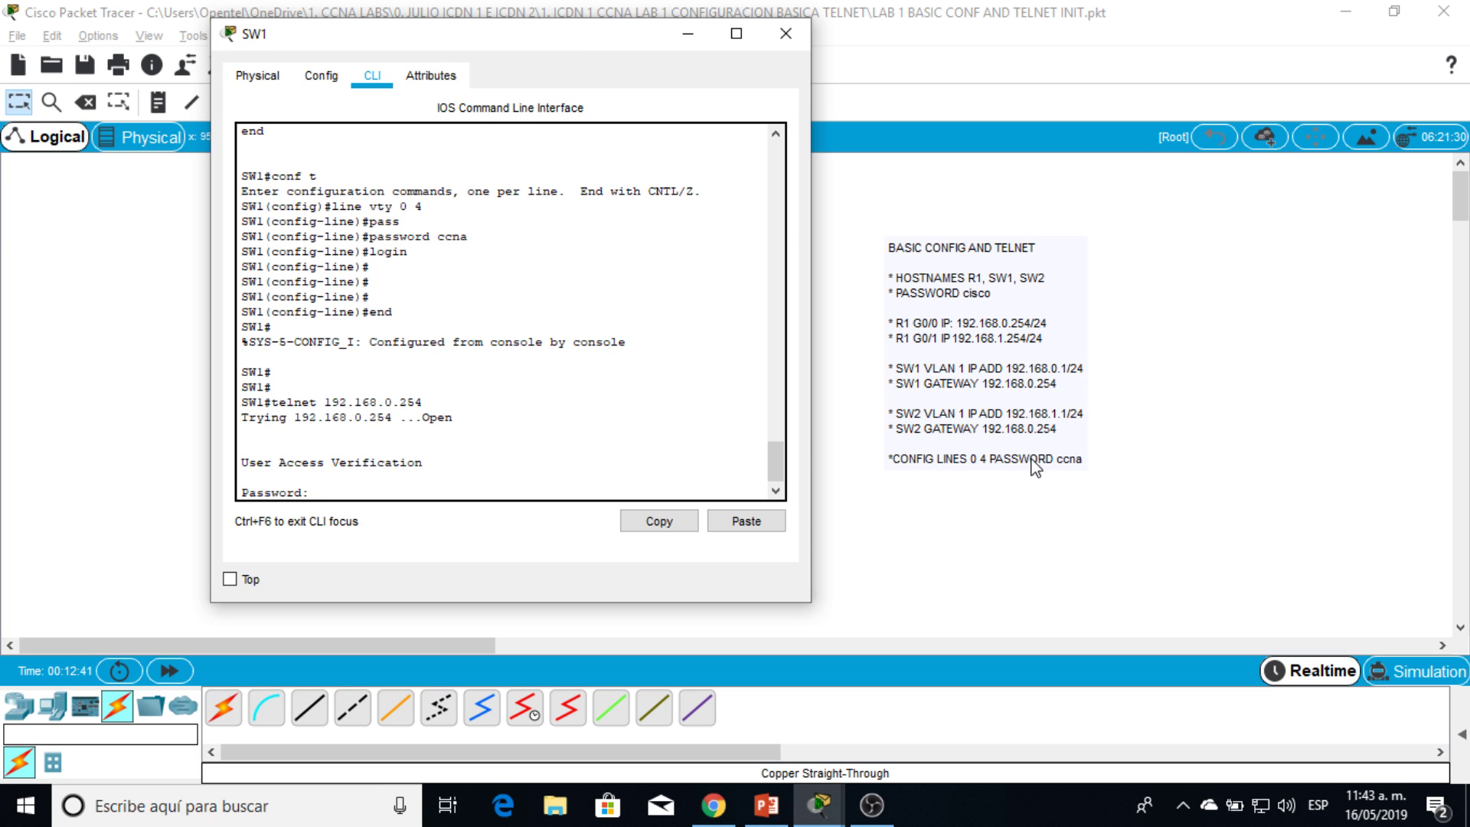
type("ccna")
key("Return")
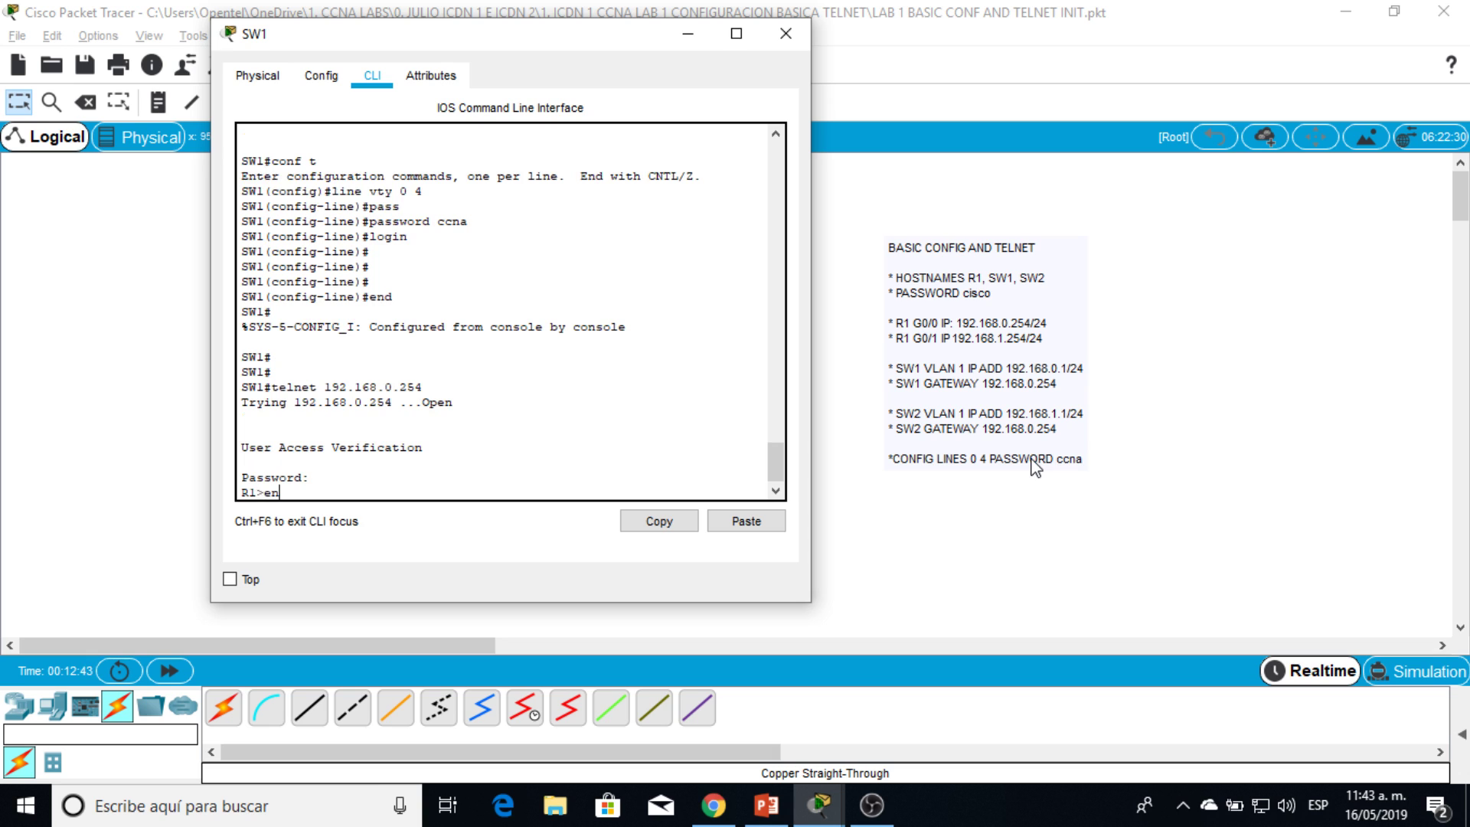
Step: Enter R1's privileged mode over telnet with its enable password
type("en")
key("Return")
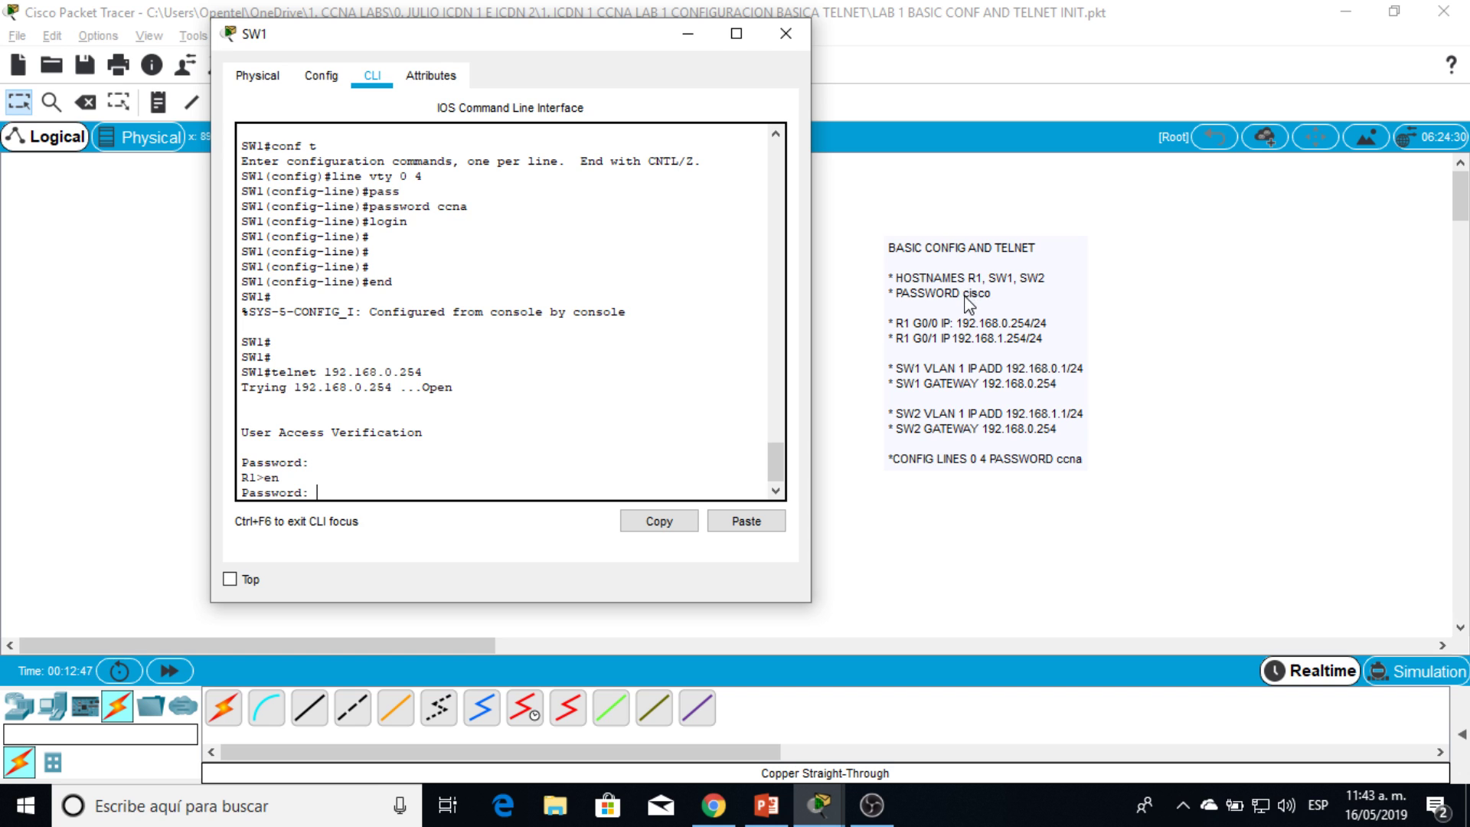
key("Return")
key("Return")
key("Return")
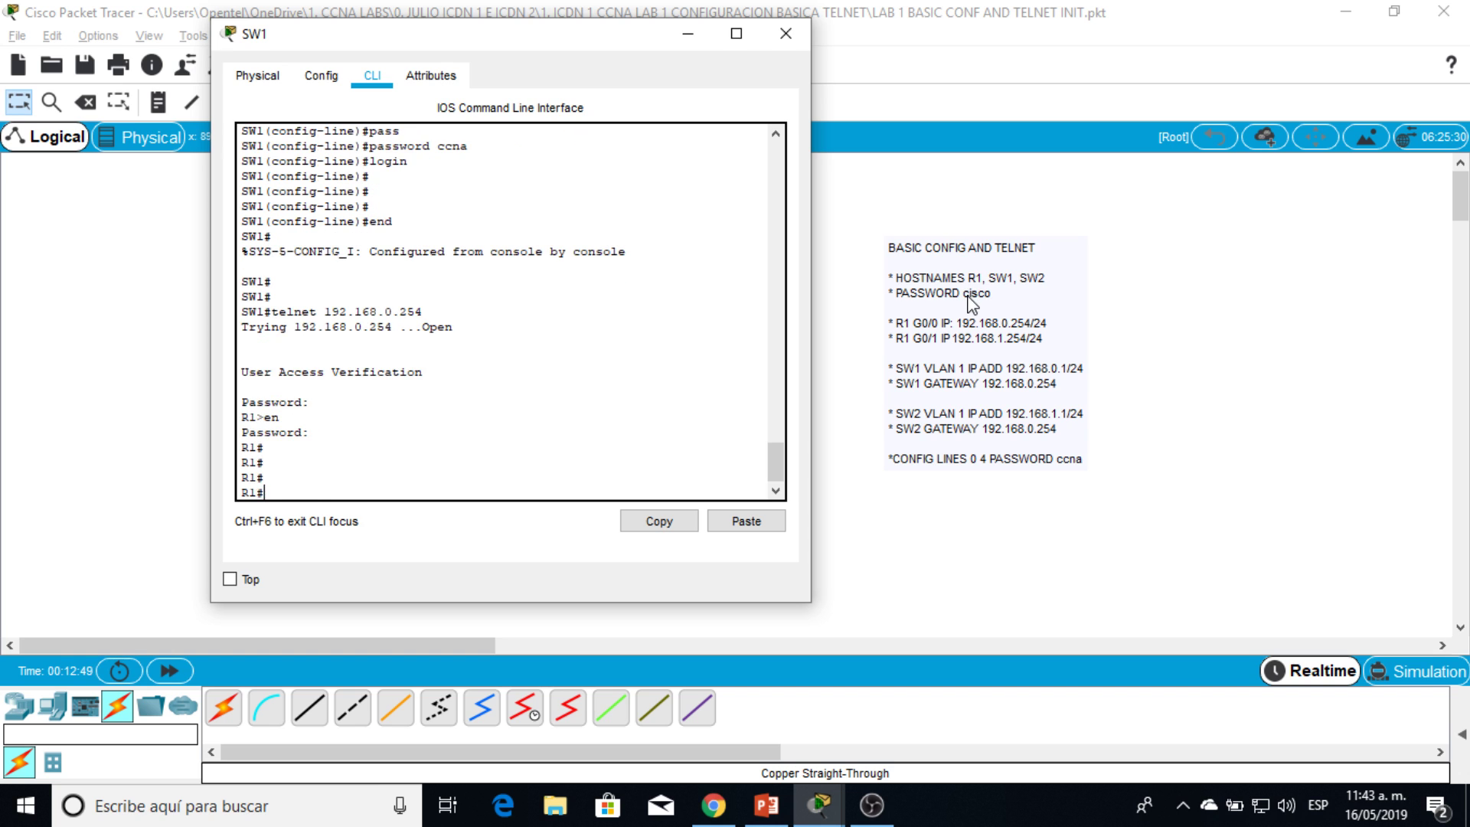
key("Return")
type("end")
key("Return")
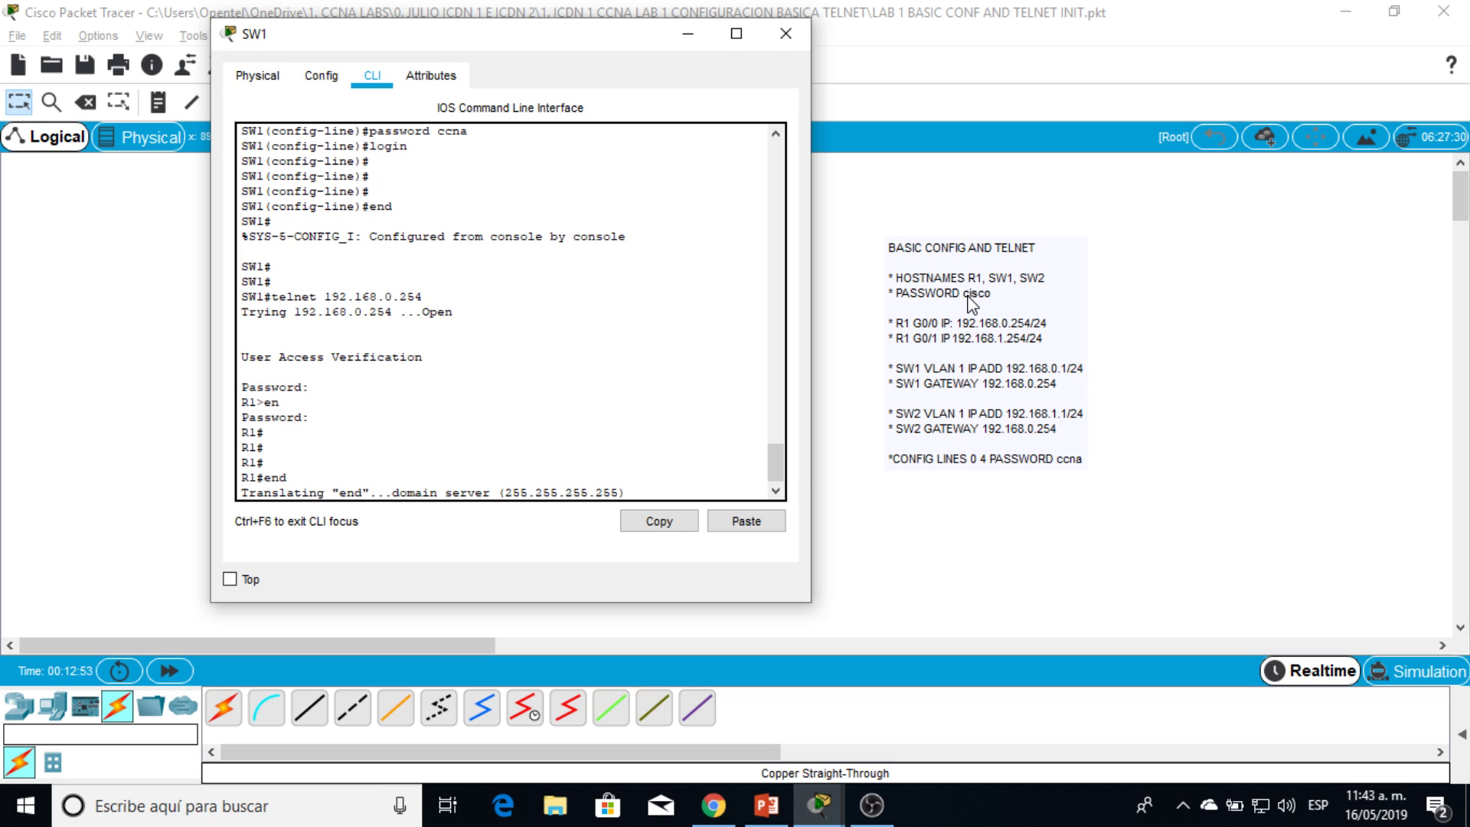
left_click_drag(525, 37, 1010, 77)
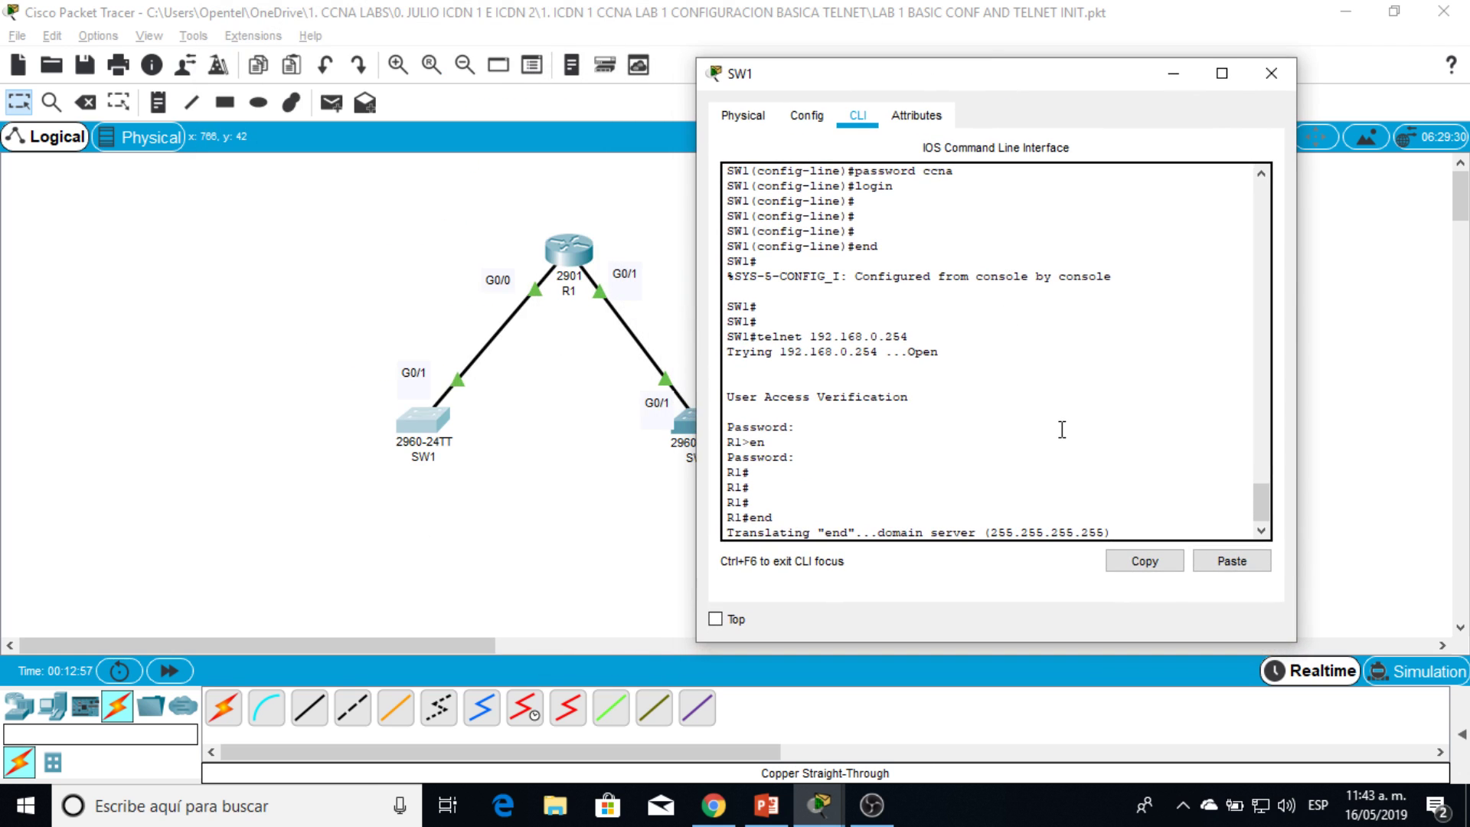
Step: Close SW1's console and bring up R1's CLI at the R1# prompt
left_click(1273, 75)
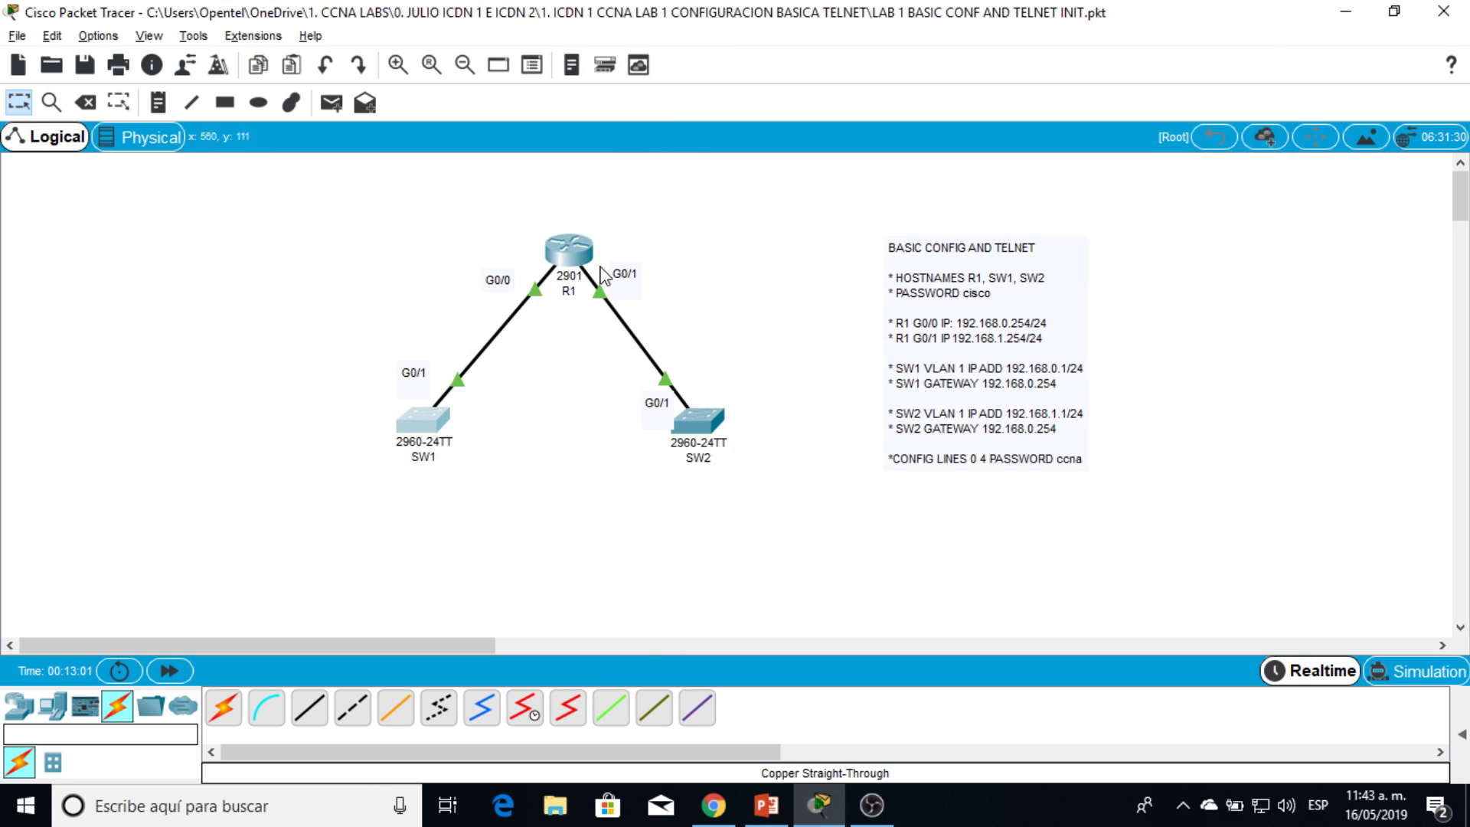
left_click(574, 246)
left_click_drag(662, 109, 1011, 50)
key("Return")
key("Return")
type("conf t")
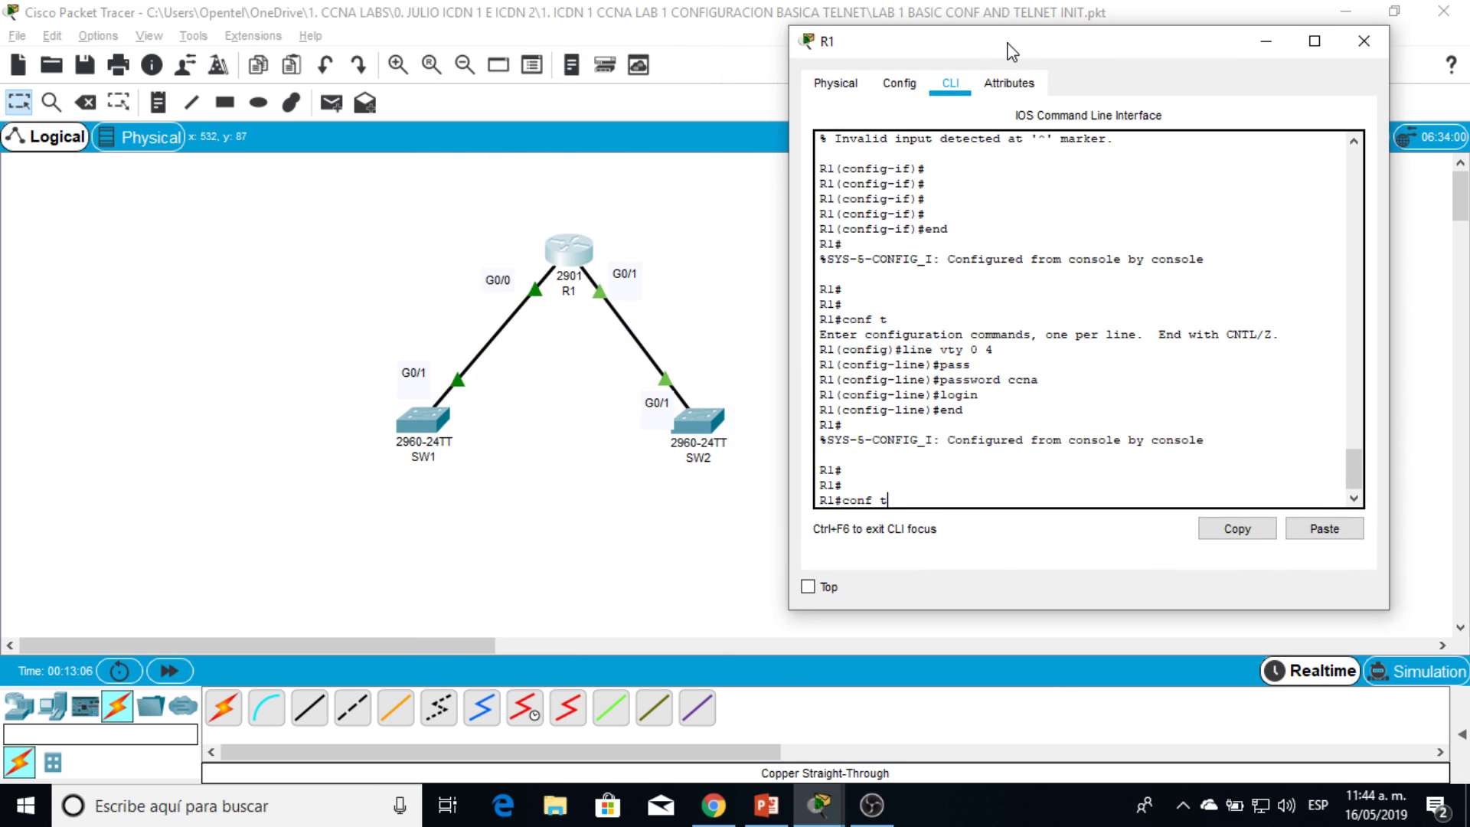
key("Return")
type("en")
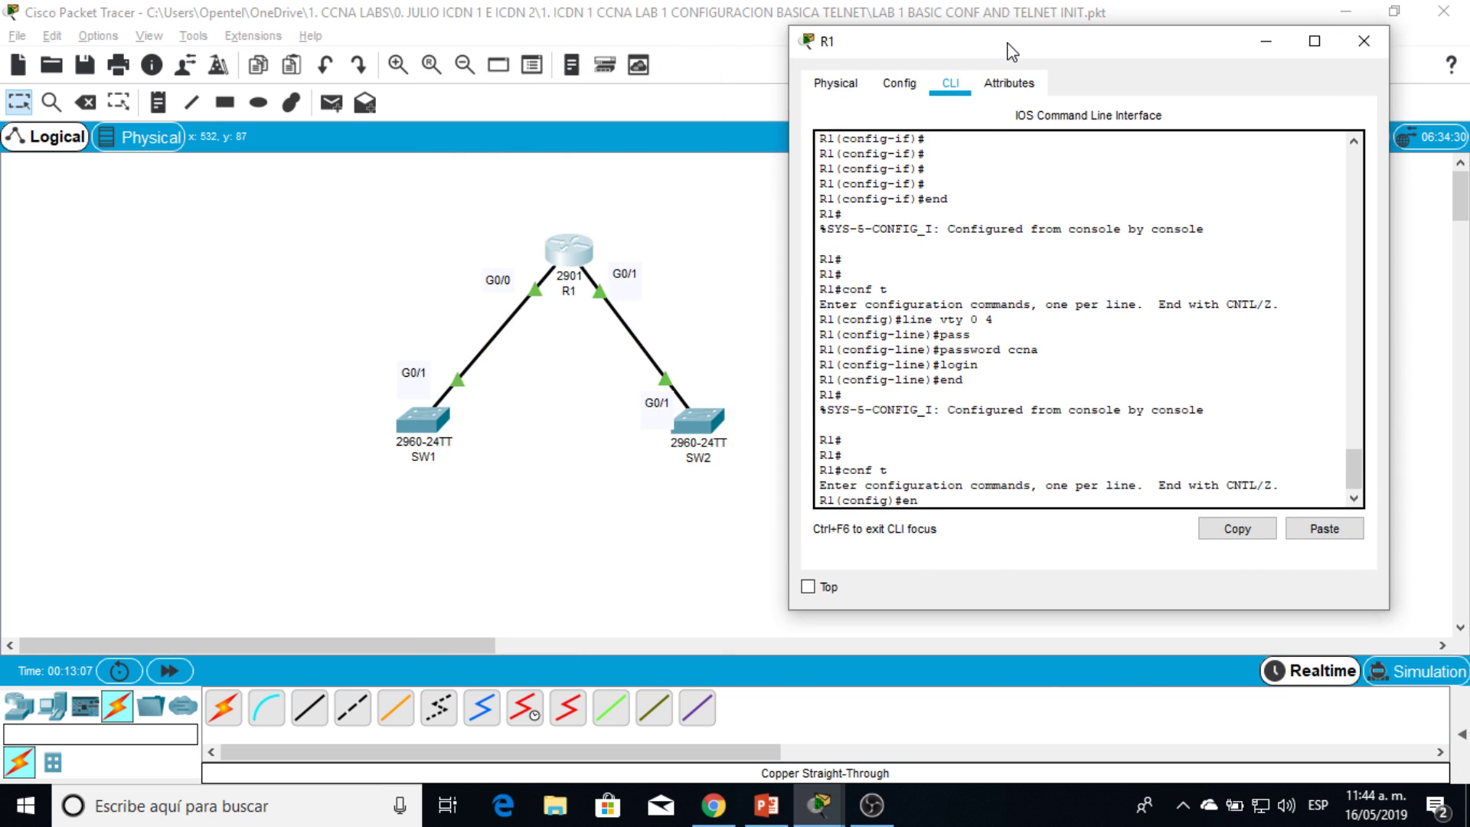
type("d")
key("Return")
key("Return")
Step: Telnet from R1 to SW2 at 192.168.1.1 and log in with the VTY password
type("telnet")
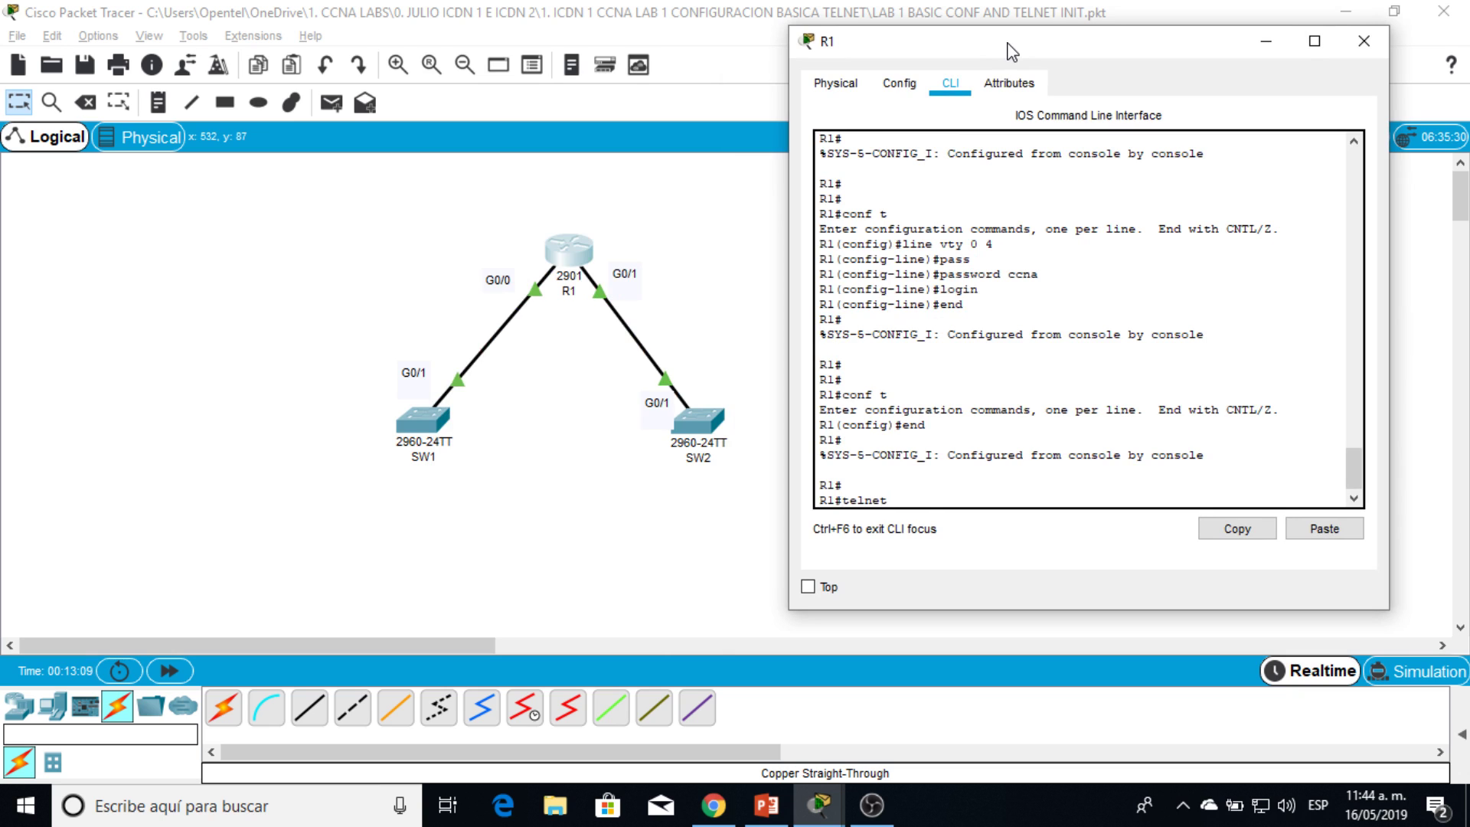
type(" 192.168.1.1")
key("Return")
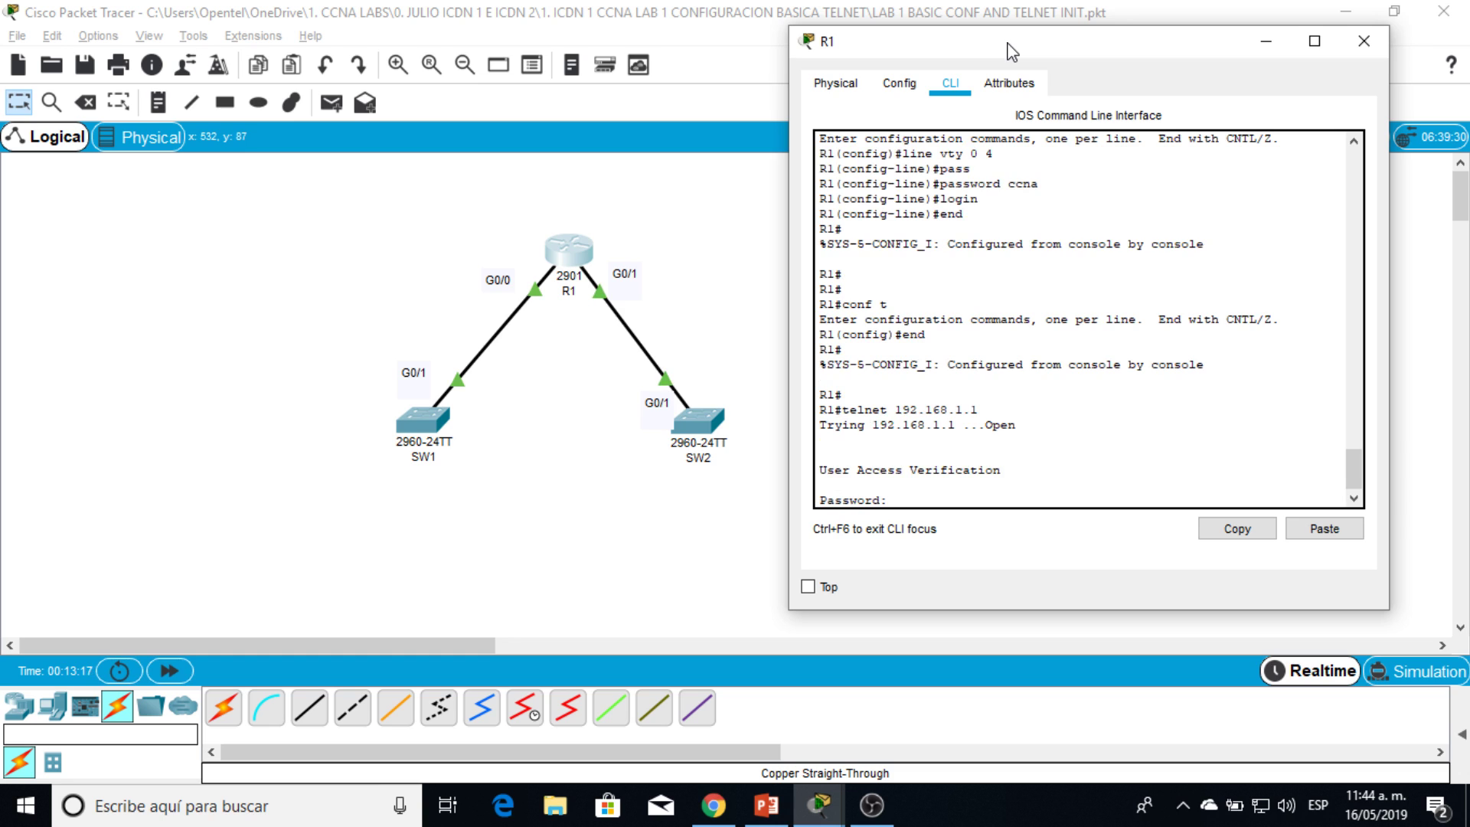
type("ccna")
key("Return")
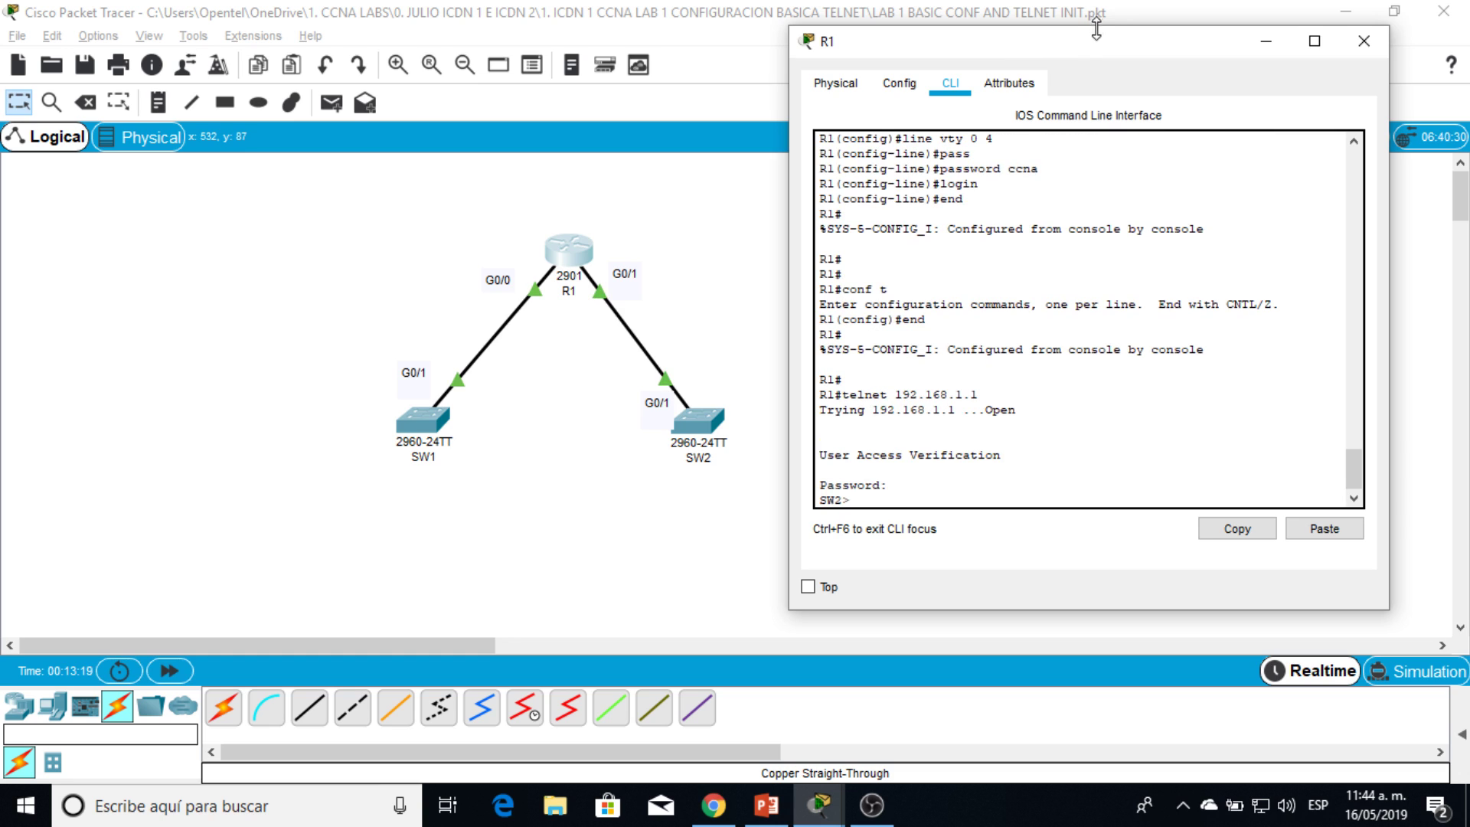
Step: Enter SW2's privileged mode over telnet with its enable password
left_click_drag(1117, 49, 534, 26)
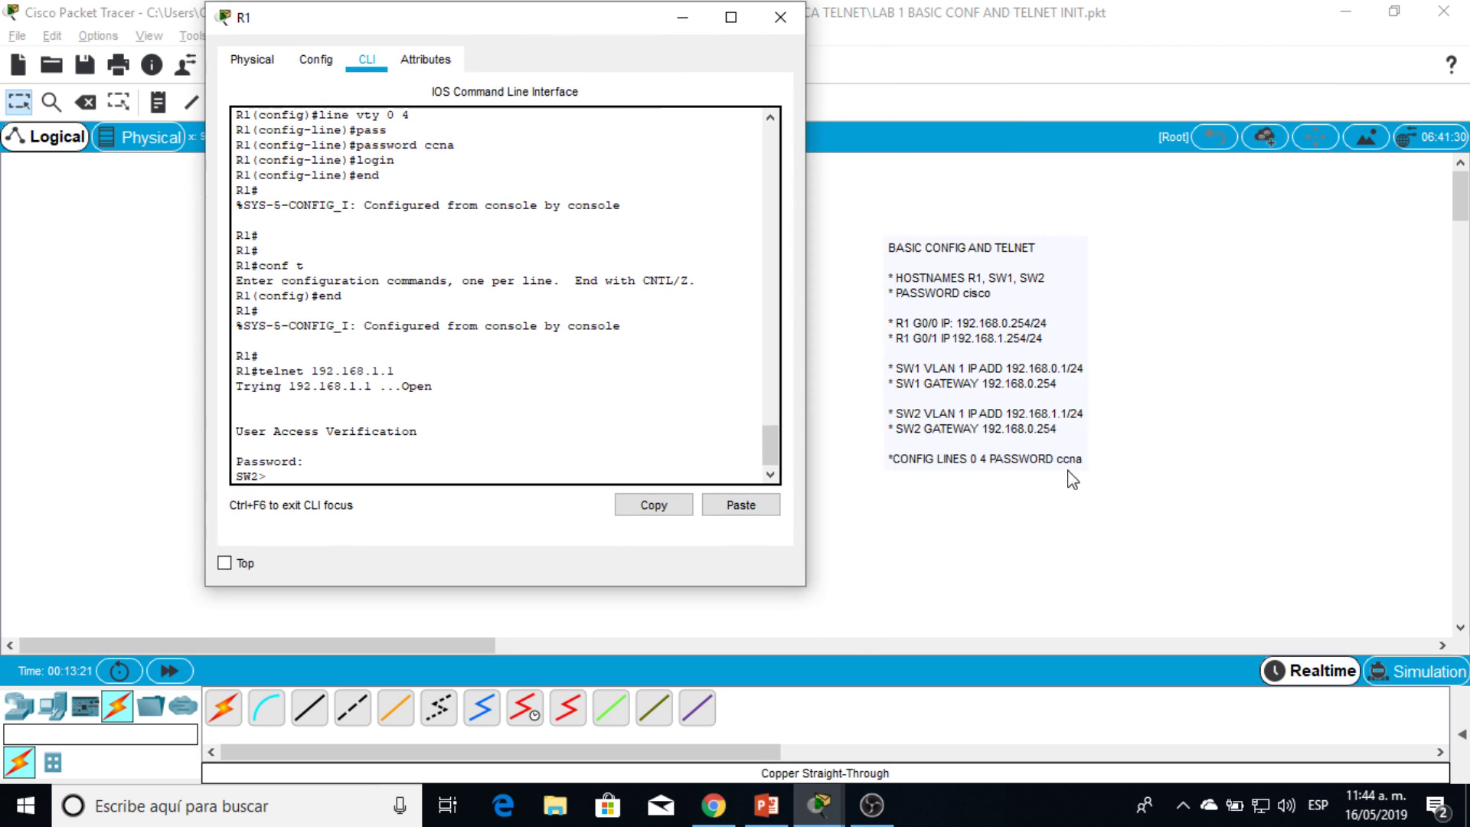
type("en")
key("Return")
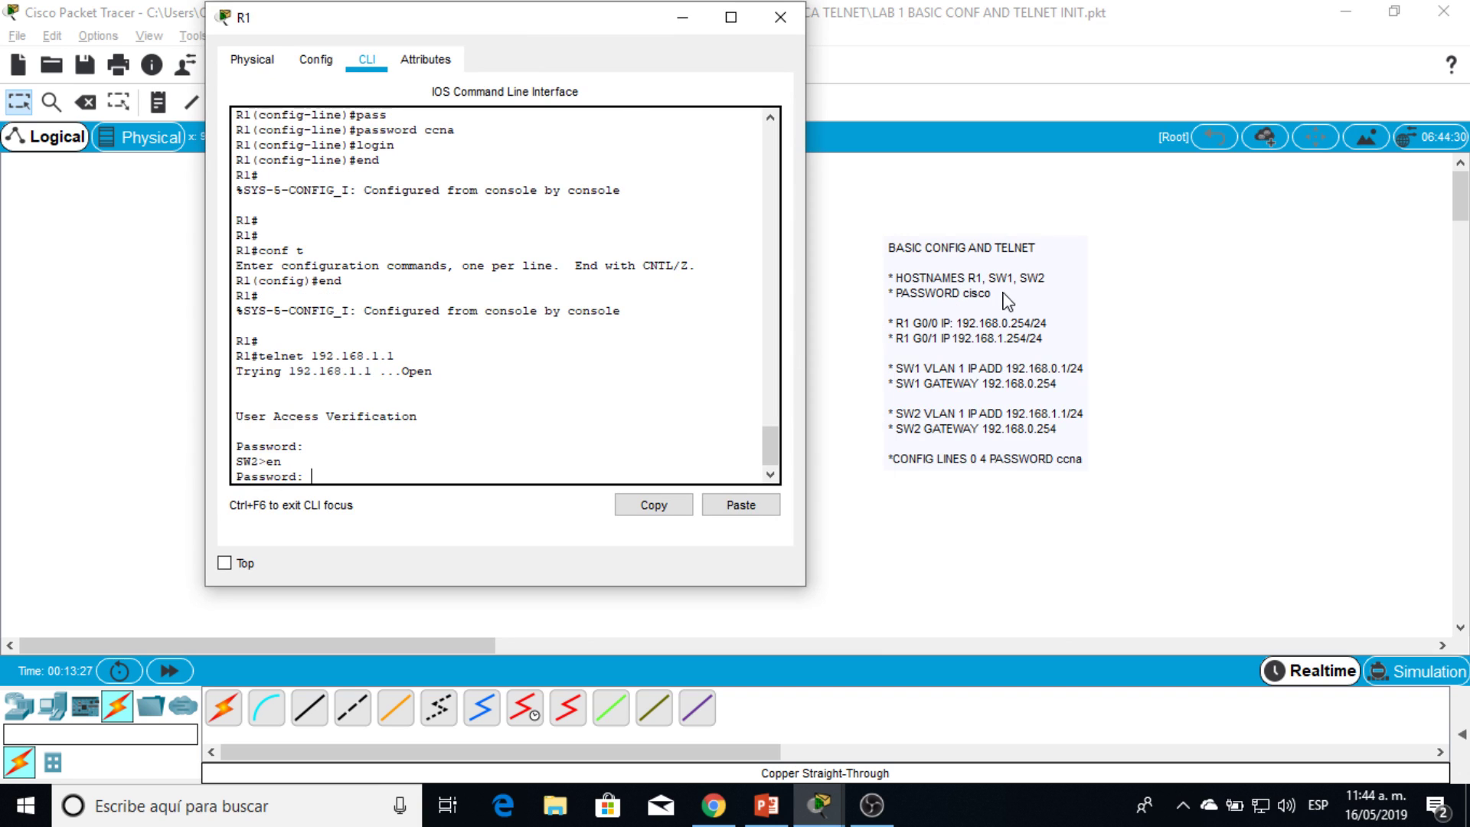
type("cisco")
key("Return")
key("Return")
key("Return")
key("Return")
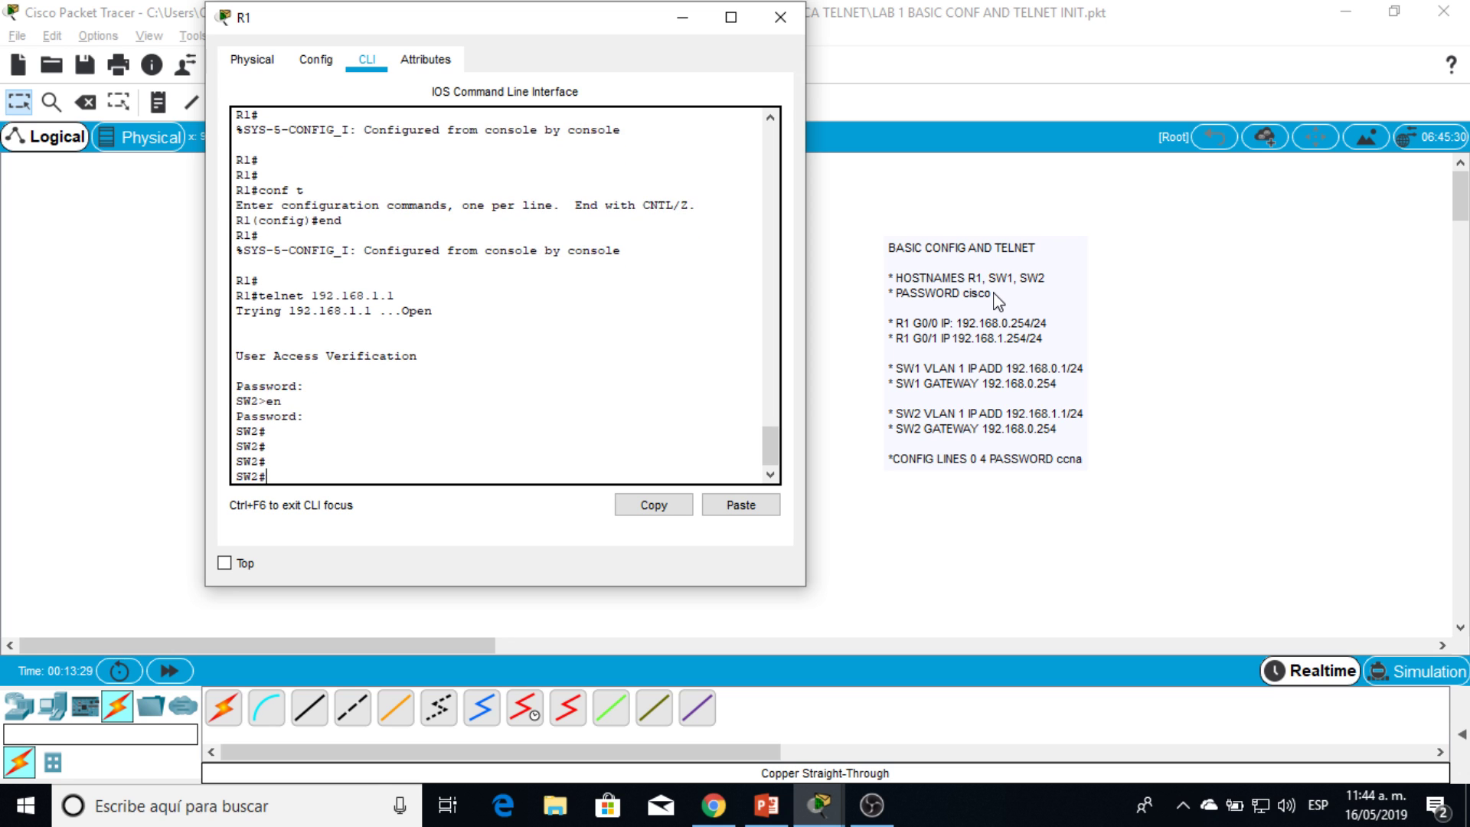
left_click_drag(570, 19, 1115, 28)
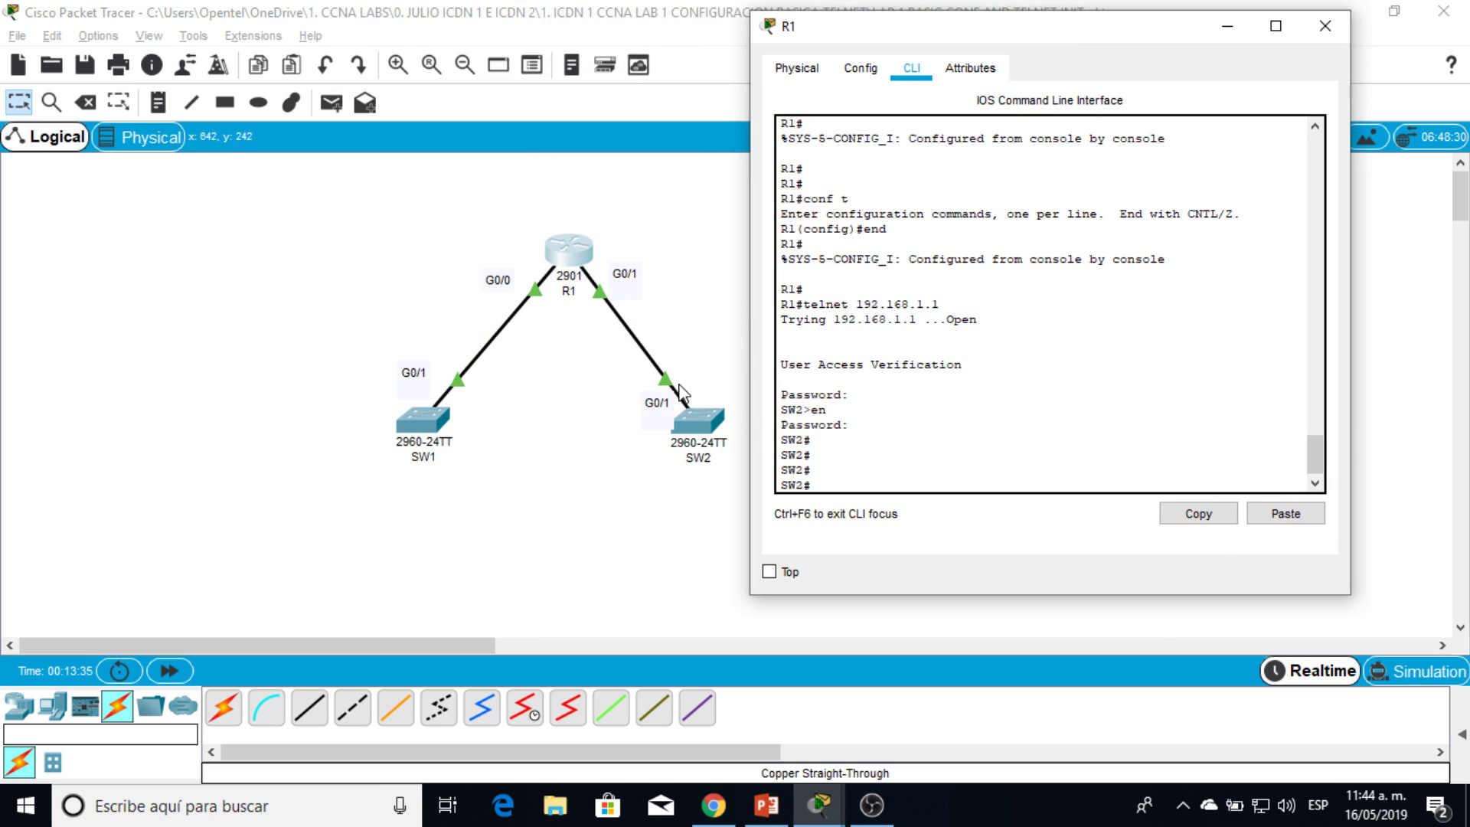
Step: Close R1's window, then telnet from SW2 to R1 at 192.168.1.254 and log in
left_click(1325, 26)
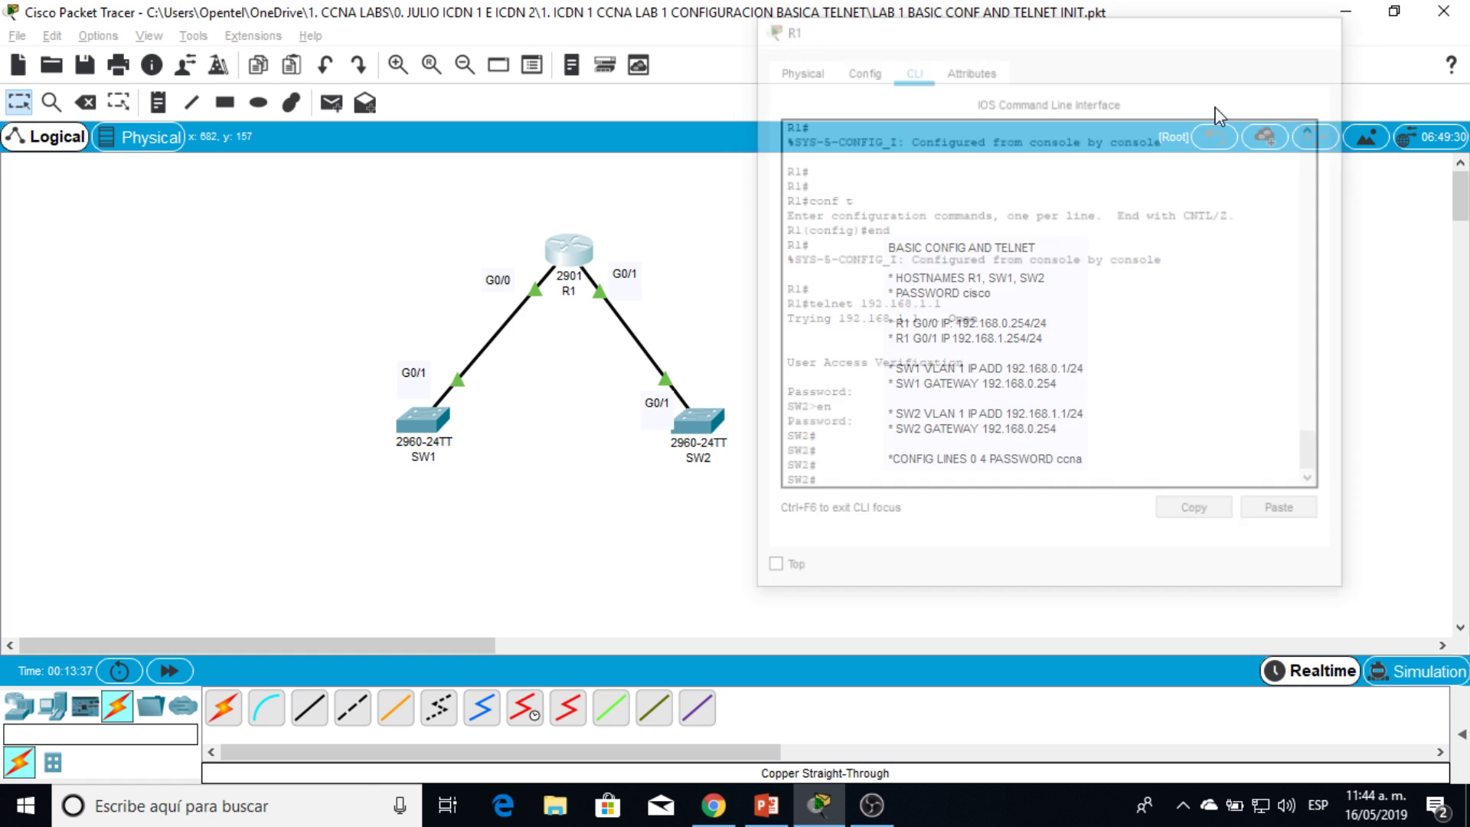
left_click(716, 425)
left_click_drag(740, 100, 1084, 67)
key("Return")
key("Return")
key("Return")
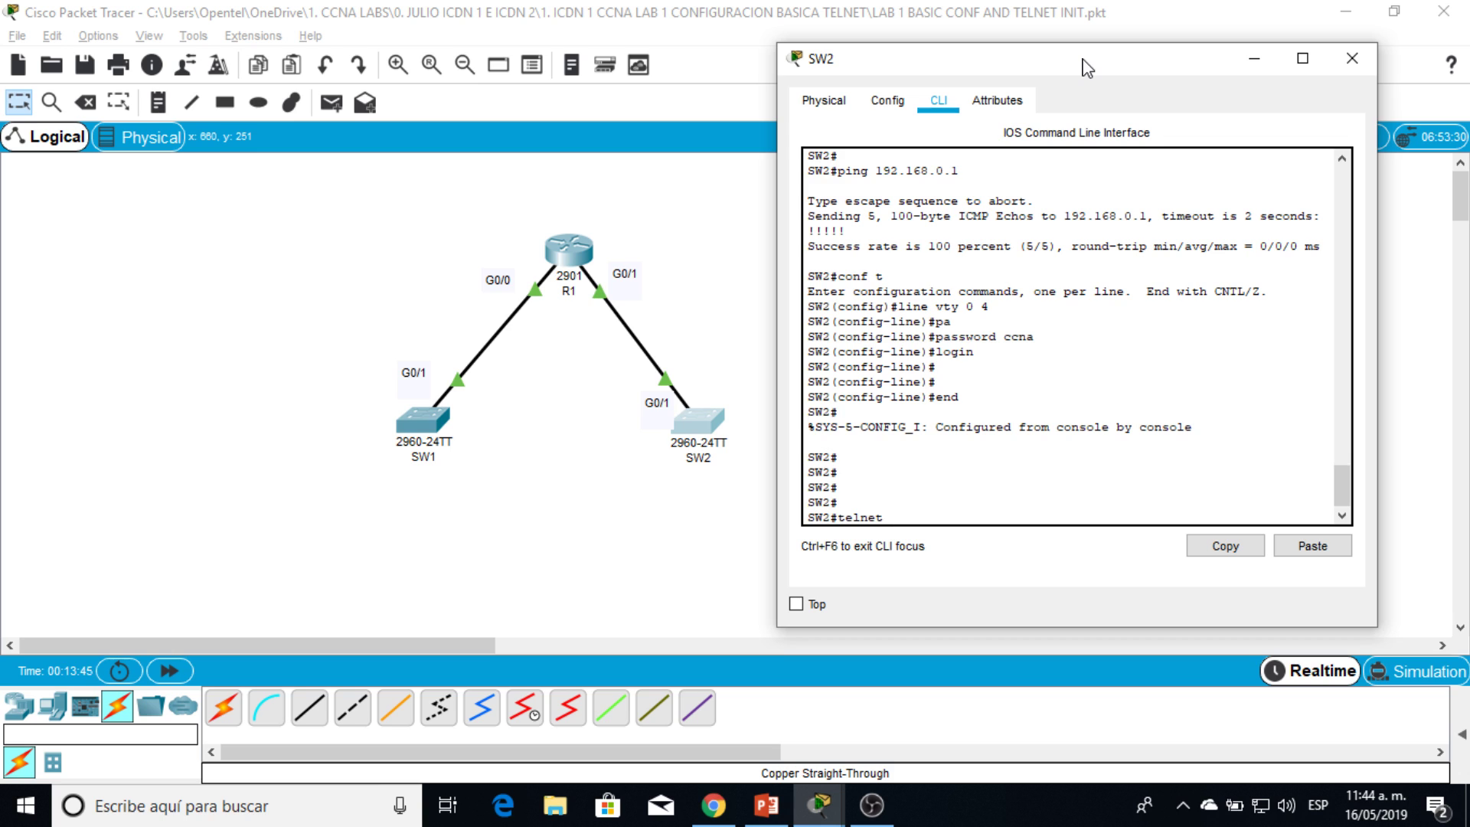
type("telnet 192.168.1.254")
key("Return")
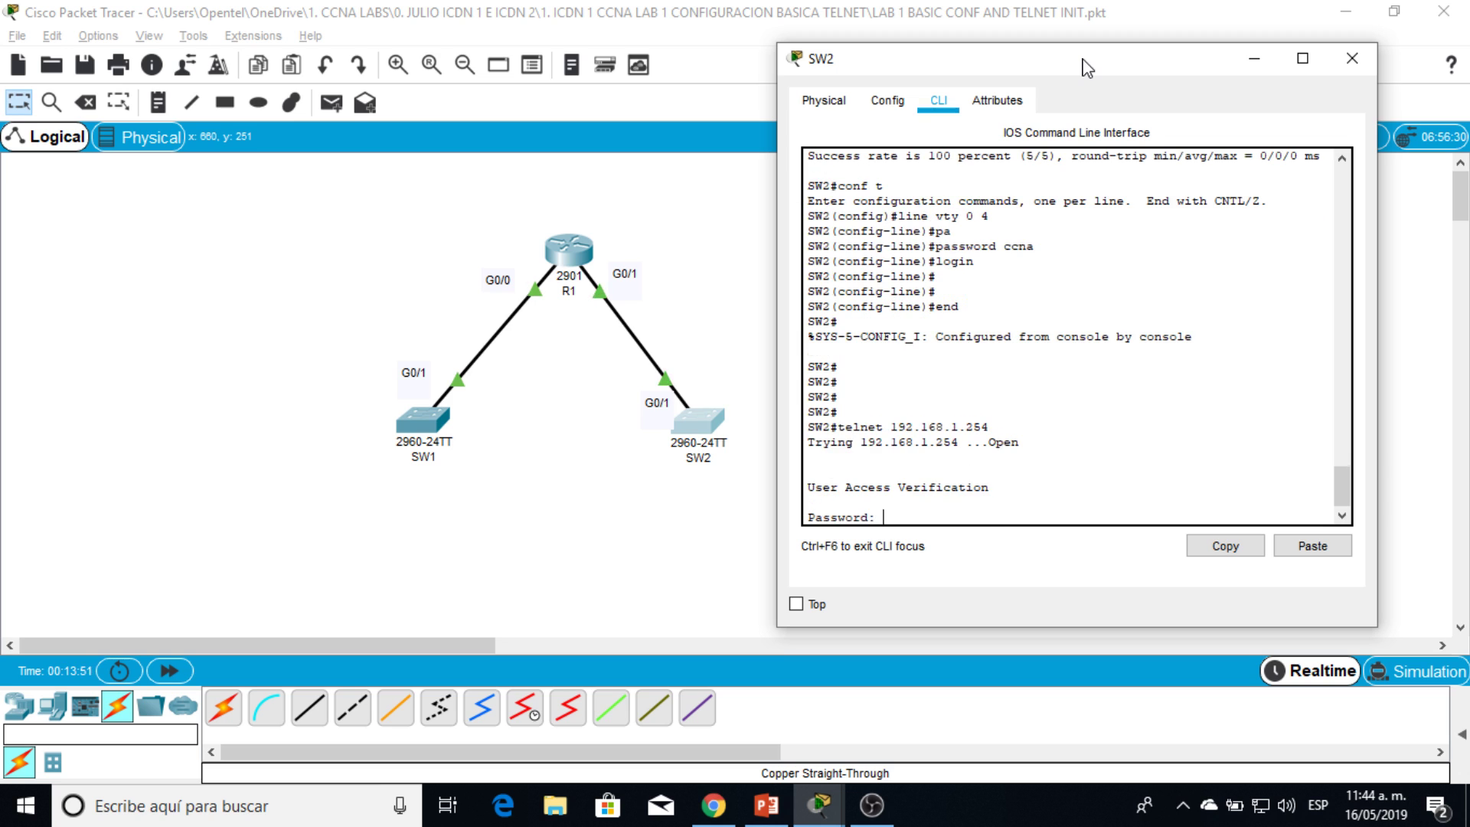
key("Return")
Step: Enter R1's privileged mode over telnet with its enable password
type("en")
key("Return")
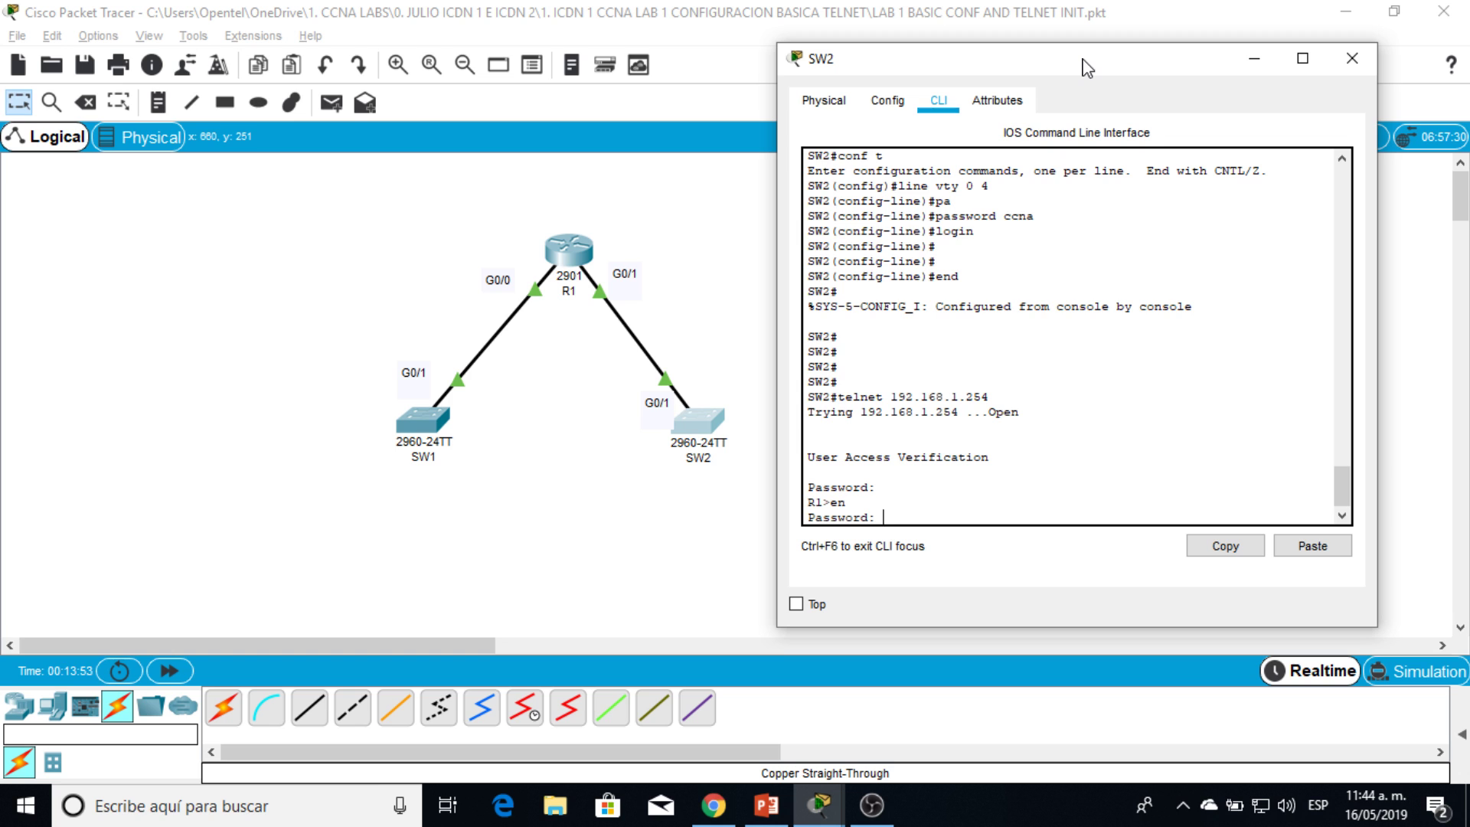
key("Return")
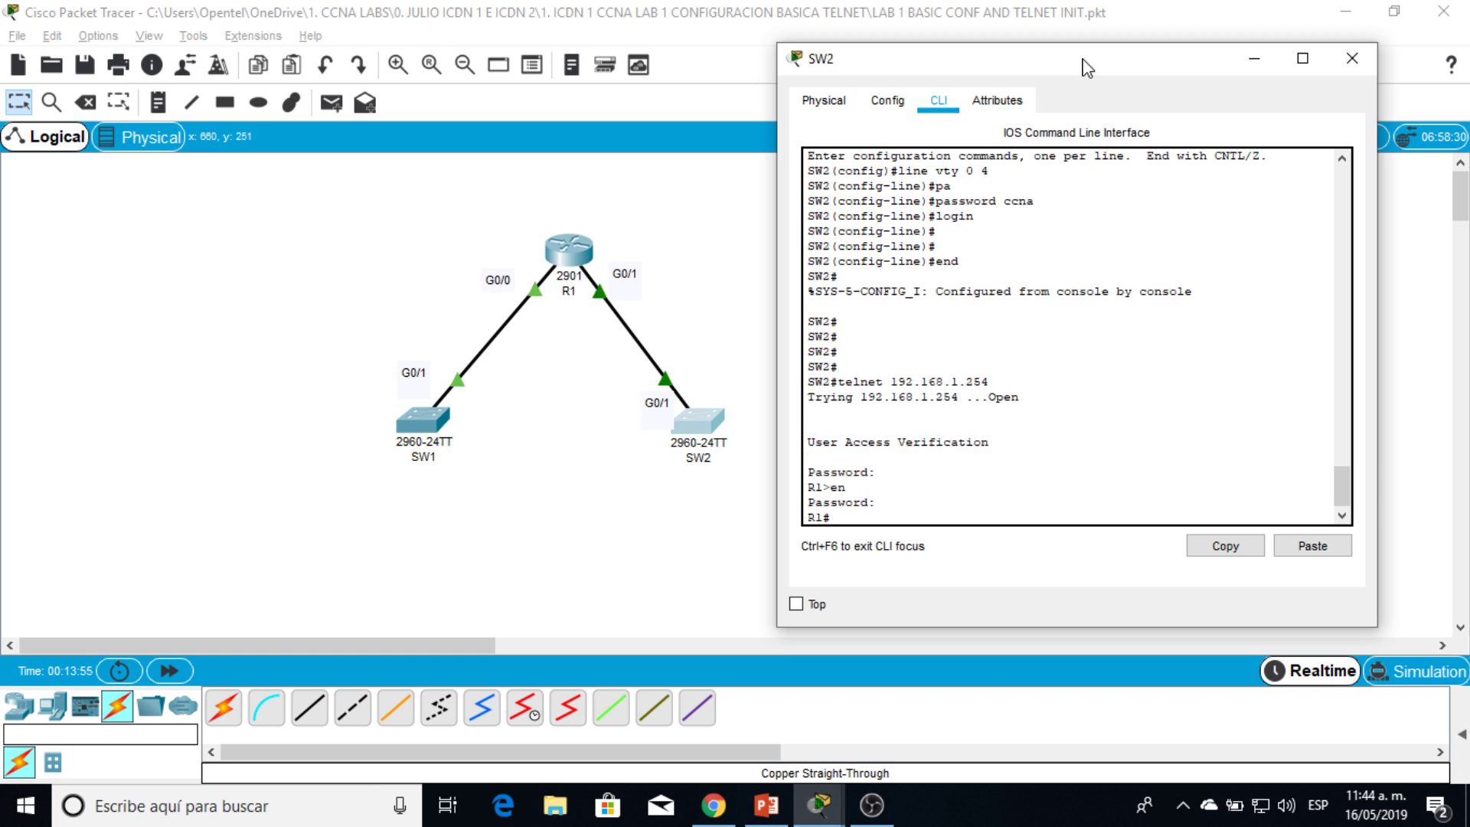
key("Return")
type("shro")
key("Return")
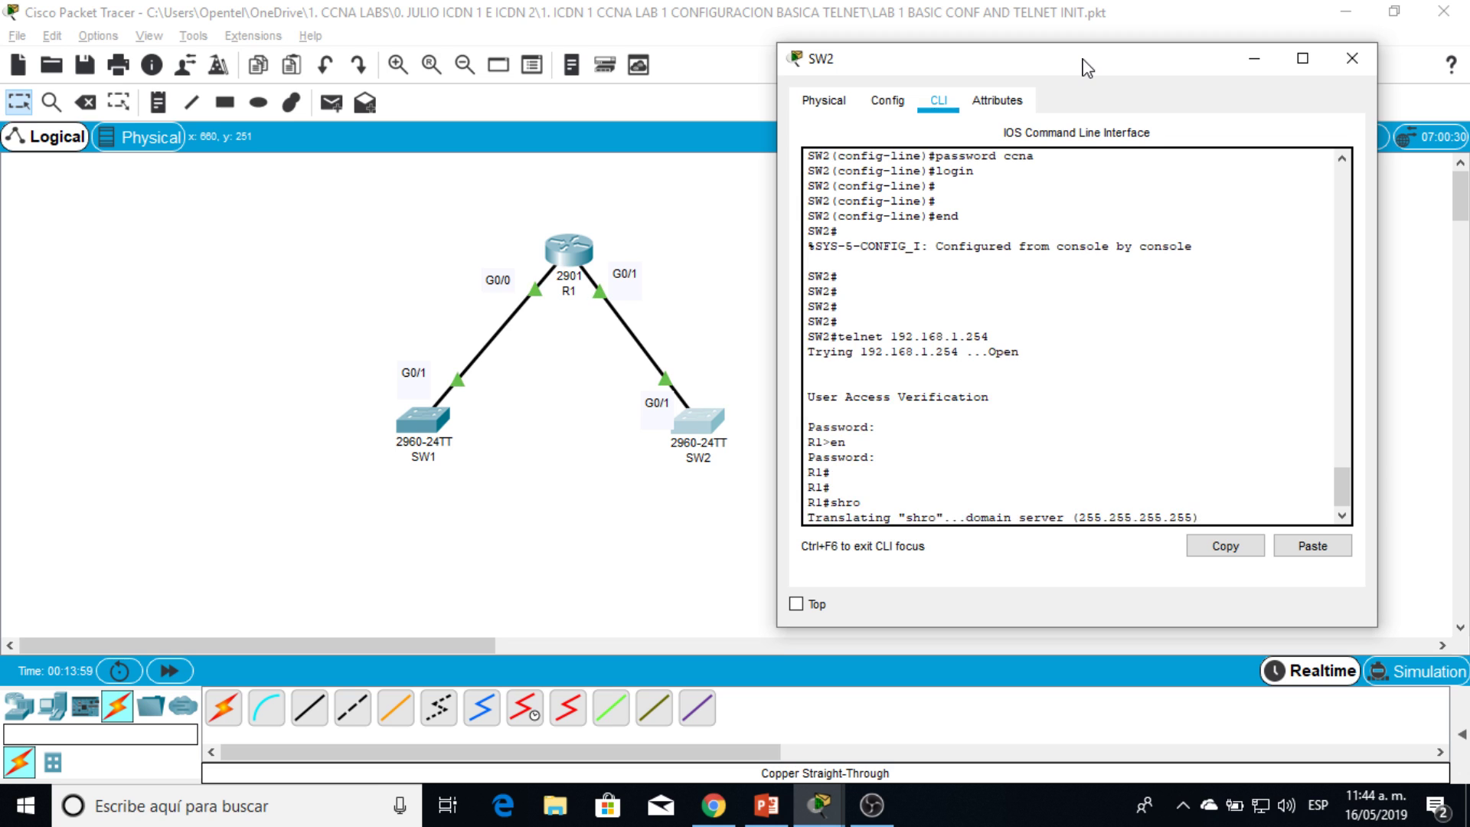
left_click_drag(1087, 67, 917, 123)
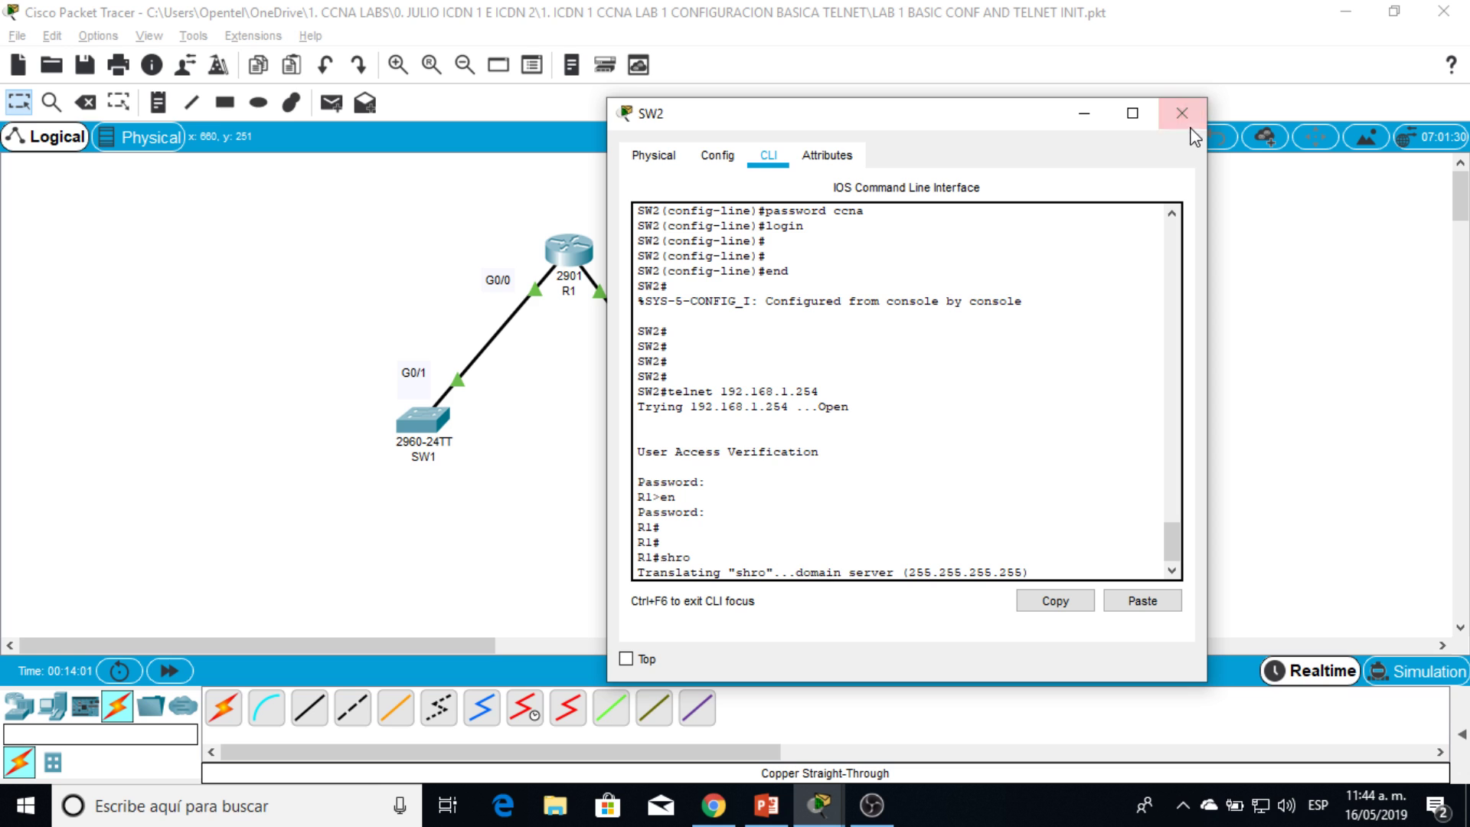
Step: Close SW2's console and drag selection boxes over the R1–SW1–SW2 topology and notes
left_click(1165, 122)
left_click_drag(236, 191, 1263, 589)
left_click_drag(1181, 564, 884, 588)
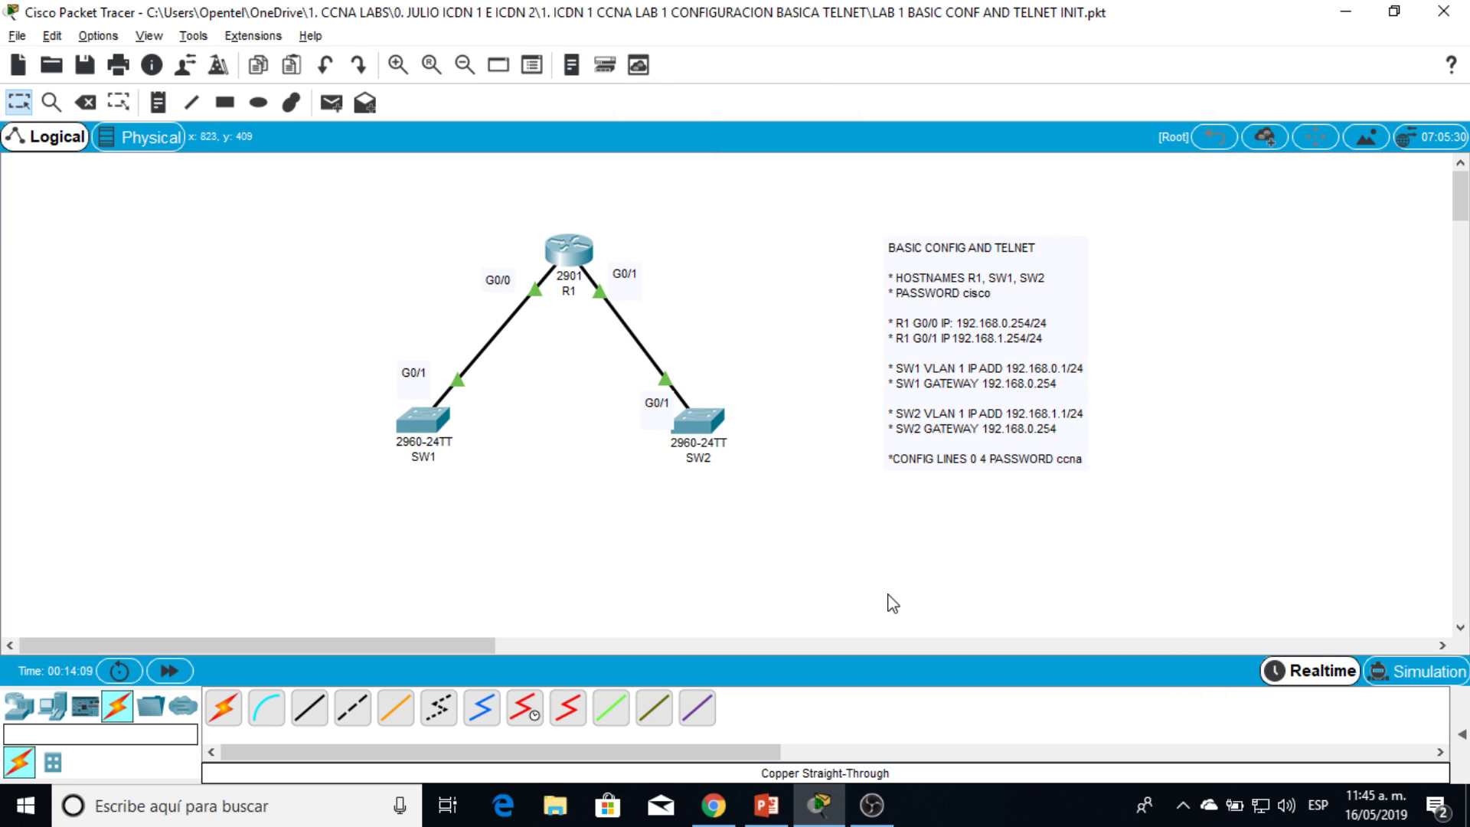
left_click_drag(1081, 565, 50, 434)
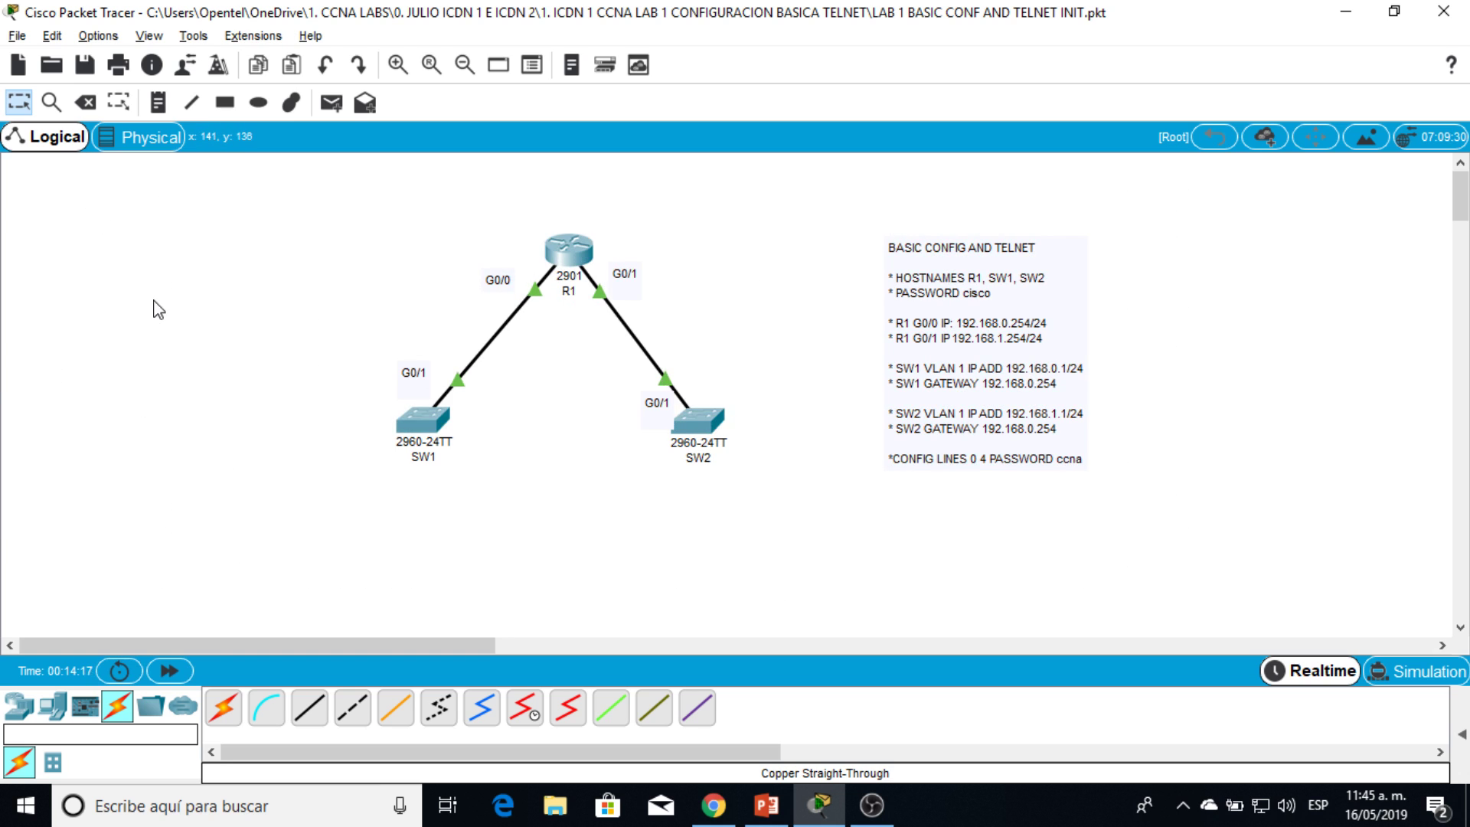